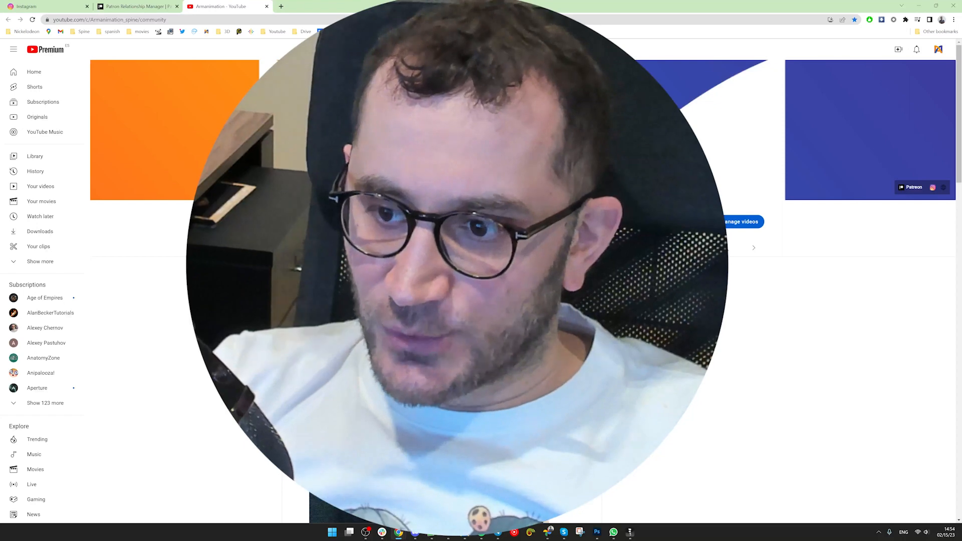
pyautogui.scroll(-5, 521, 281)
pyautogui.scroll(-2, 521, 281)
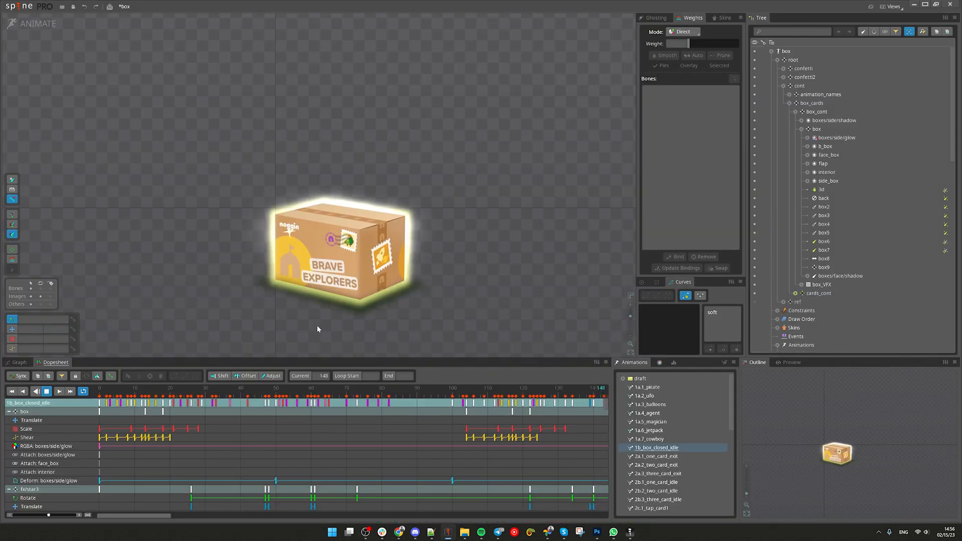
# - Open the 2a.3_three_card_exit animation of the box project, then play it and scrub through its timeline
pyautogui.scroll(1, 366, 328)
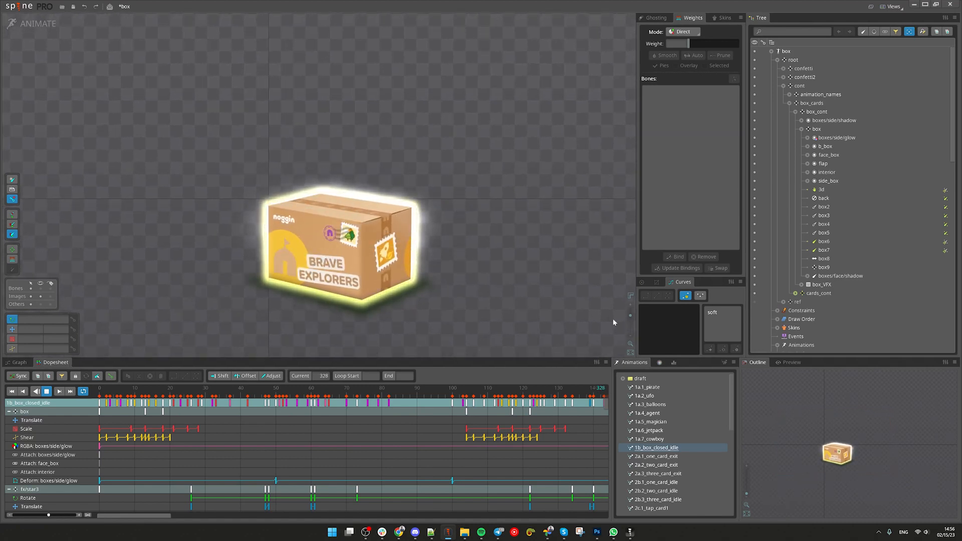
pyautogui.moveTo(571, 319); pyautogui.dragTo(558, 322)
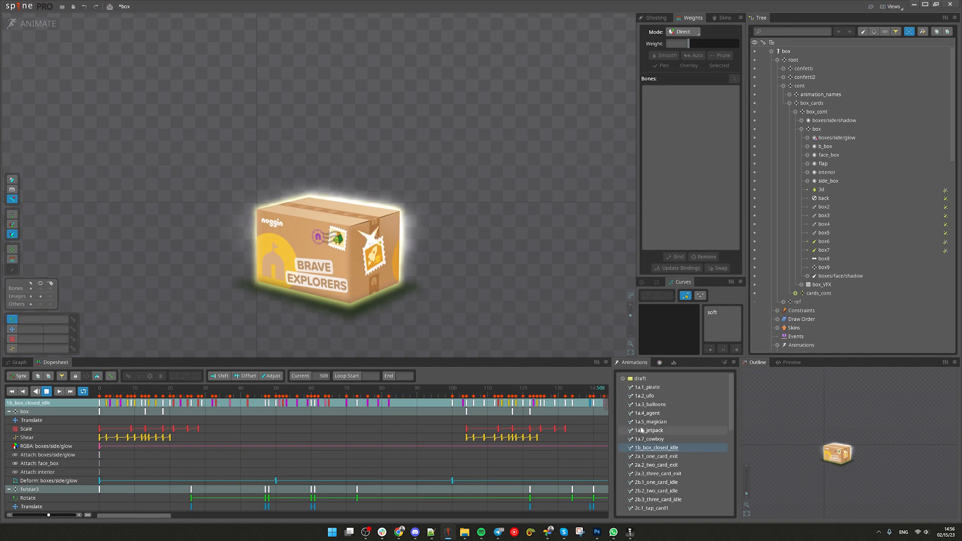
pyautogui.click(657, 474)
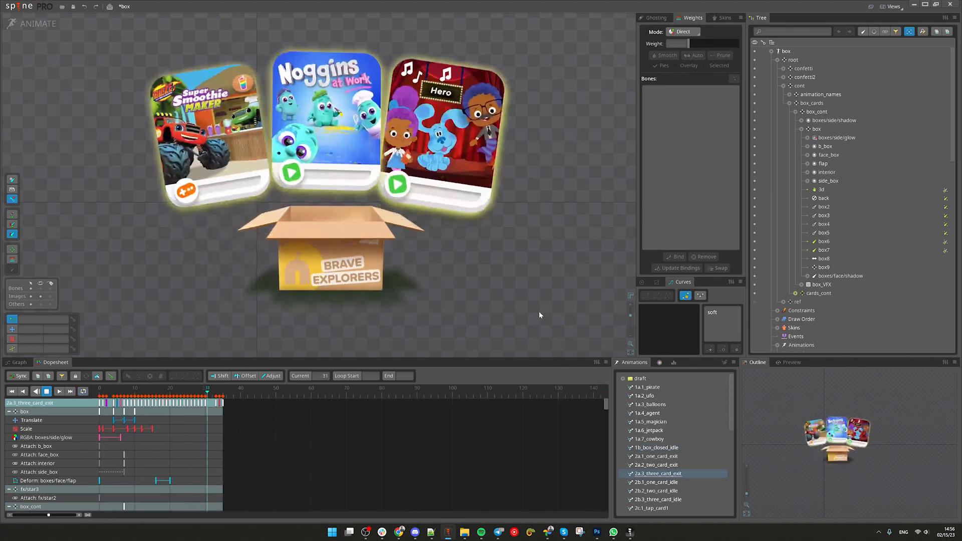
pyautogui.press('l')
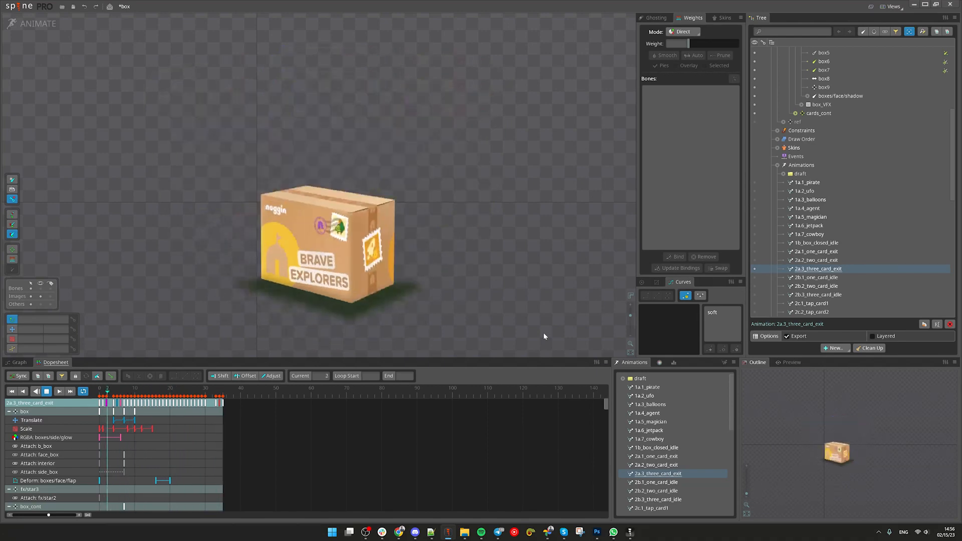
pyautogui.click(106, 395)
pyautogui.moveTo(106, 395); pyautogui.dragTo(201, 409)
pyautogui.press('l')
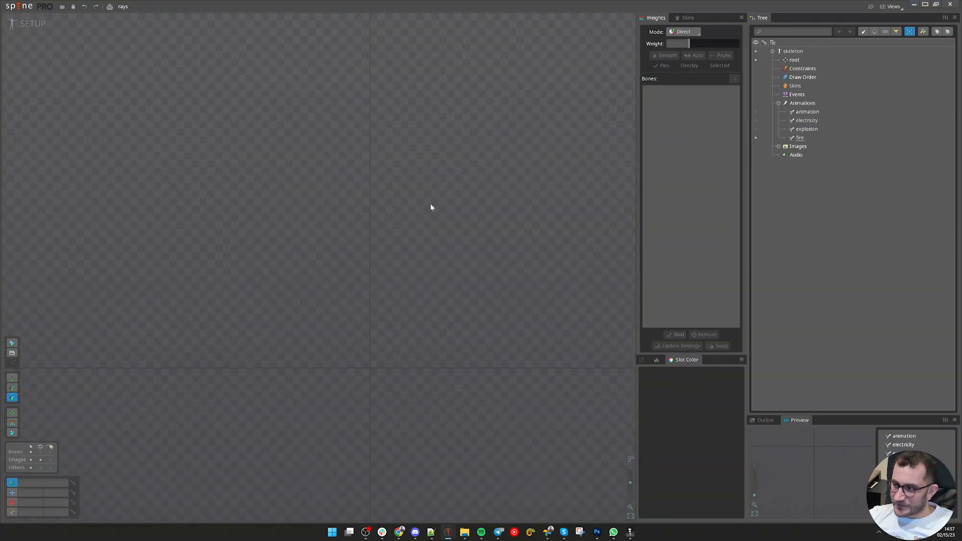
# - Place all nine loose images of the fx folder, from fairy_dust_reference to smoke, onto the canvas of the rays project
pyautogui.click(19, 6)
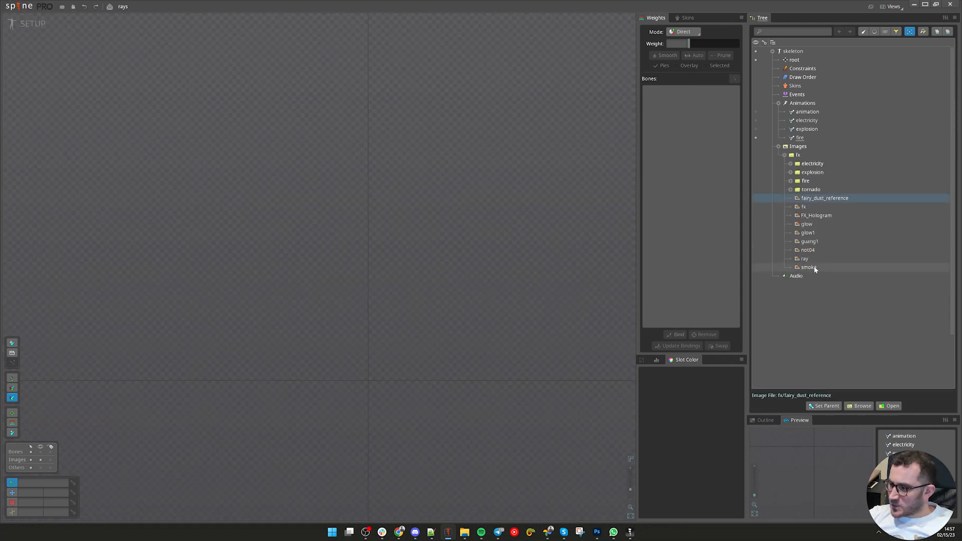
pyautogui.keyDown('shift'); pyautogui.click(814, 269); pyautogui.keyUp('shift')
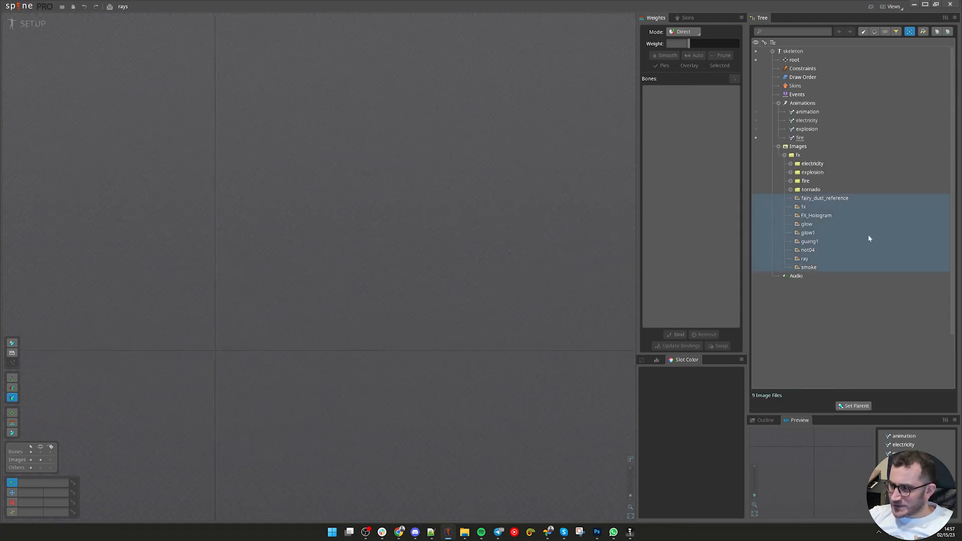
pyautogui.moveTo(868, 239); pyautogui.dragTo(329, 225)
pyautogui.scroll(3, 321, 243)
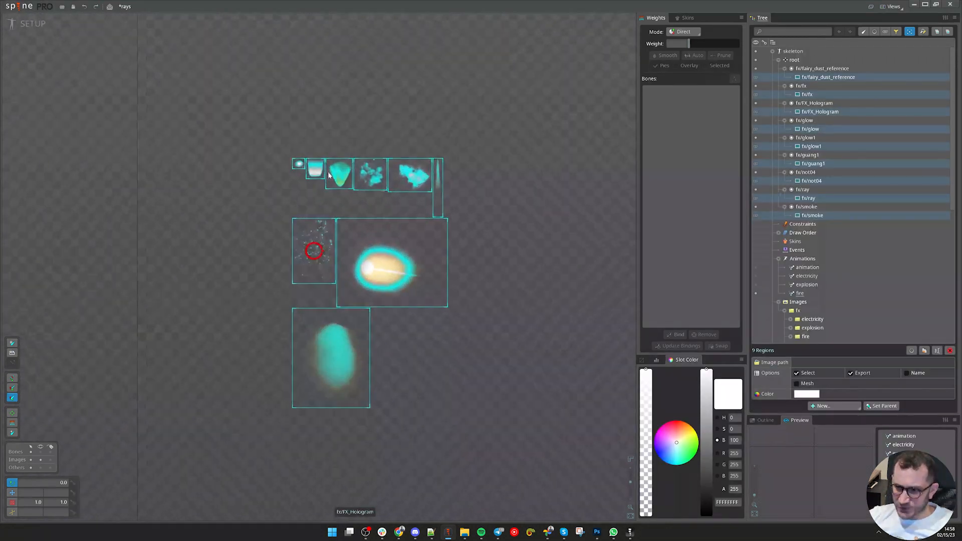
pyautogui.scroll(-1, 448, 390)
pyautogui.moveTo(308, 333); pyautogui.dragTo(354, 296)
pyautogui.scroll(4, 366, 304)
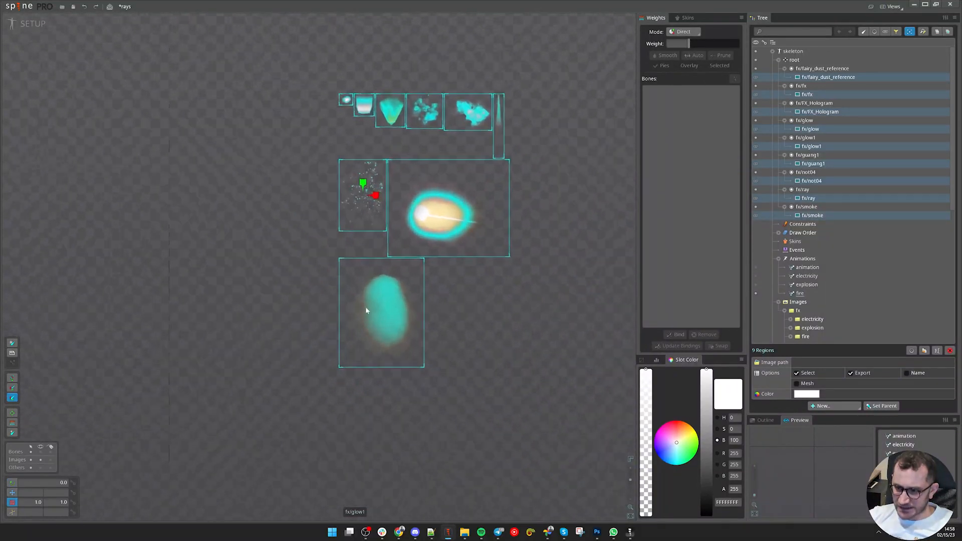
# - Deselect the placed images, move the ray image clear of the others and rotate it to about 182.8°
pyautogui.press('space')
pyautogui.moveTo(524, 308); pyautogui.dragTo(523, 388)
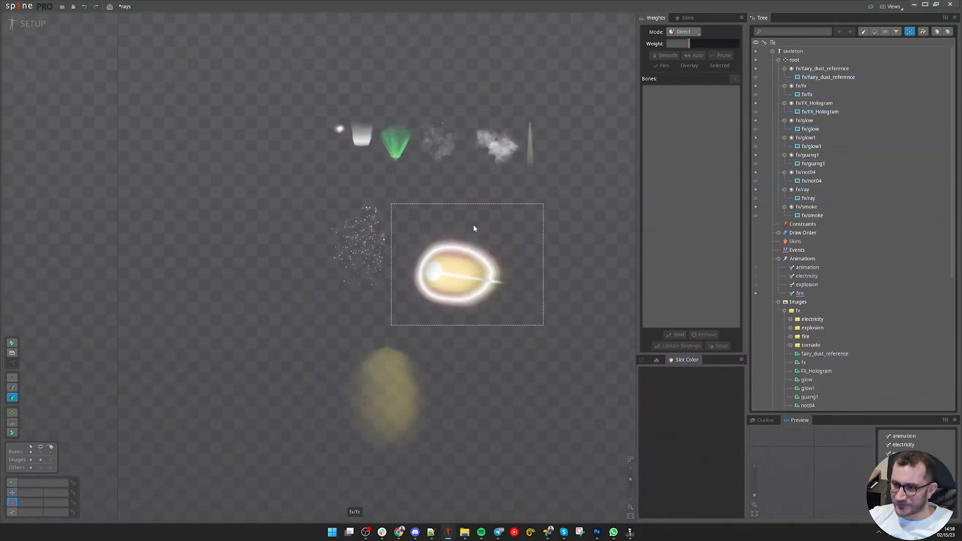
pyautogui.scroll(1, 526, 208)
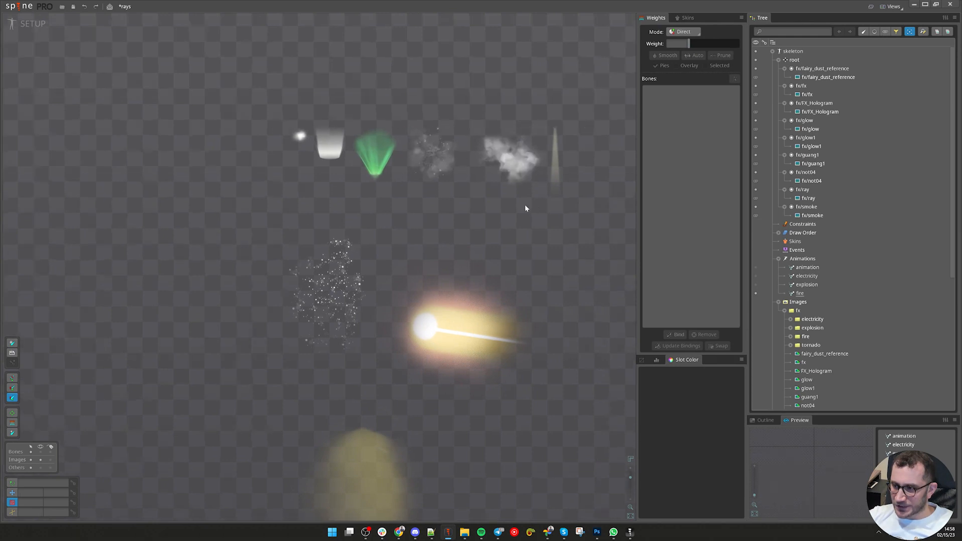
pyautogui.moveTo(525, 209); pyautogui.dragTo(484, 220)
pyautogui.moveTo(427, 254); pyautogui.dragTo(419, 212)
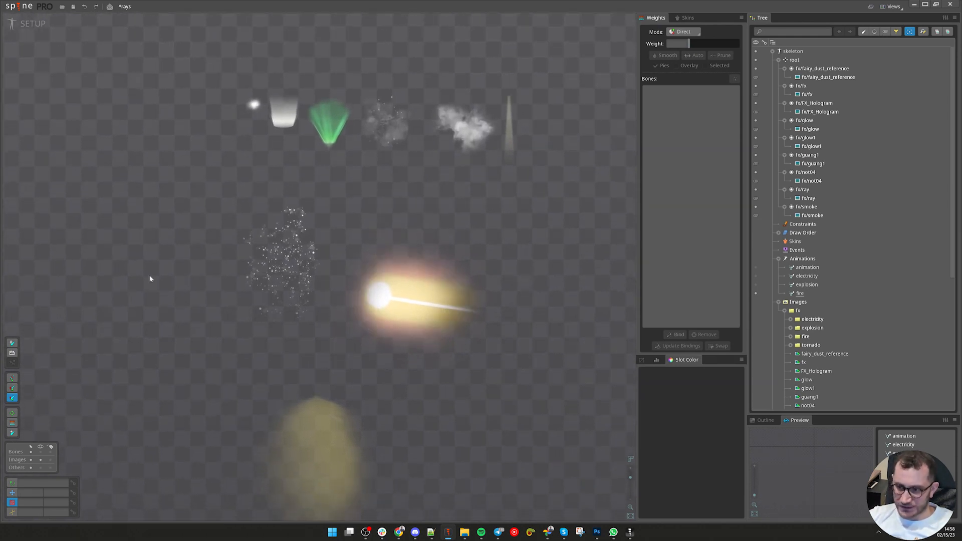
pyautogui.scroll(-1, 546, 232)
pyautogui.moveTo(145, 152); pyautogui.dragTo(194, 150)
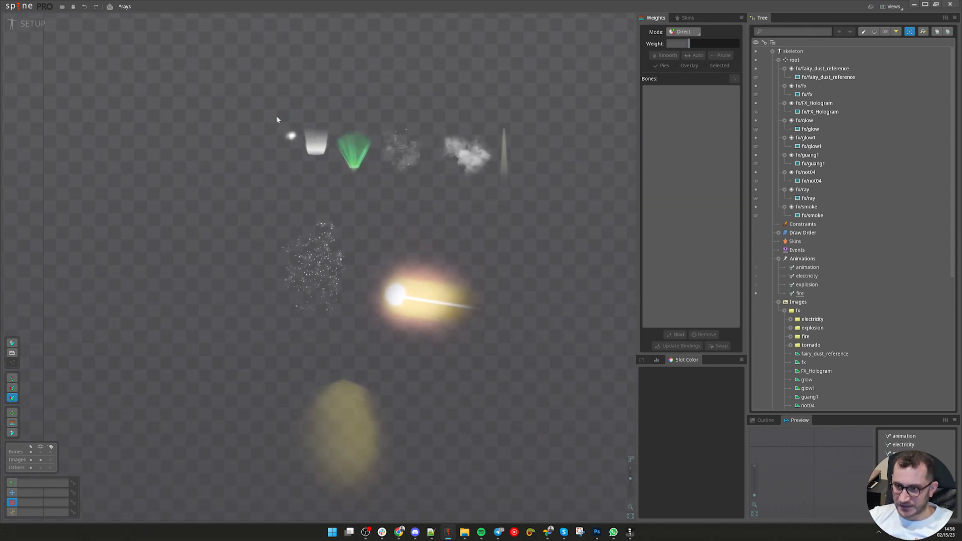
pyautogui.moveTo(540, 195); pyautogui.dragTo(586, 145)
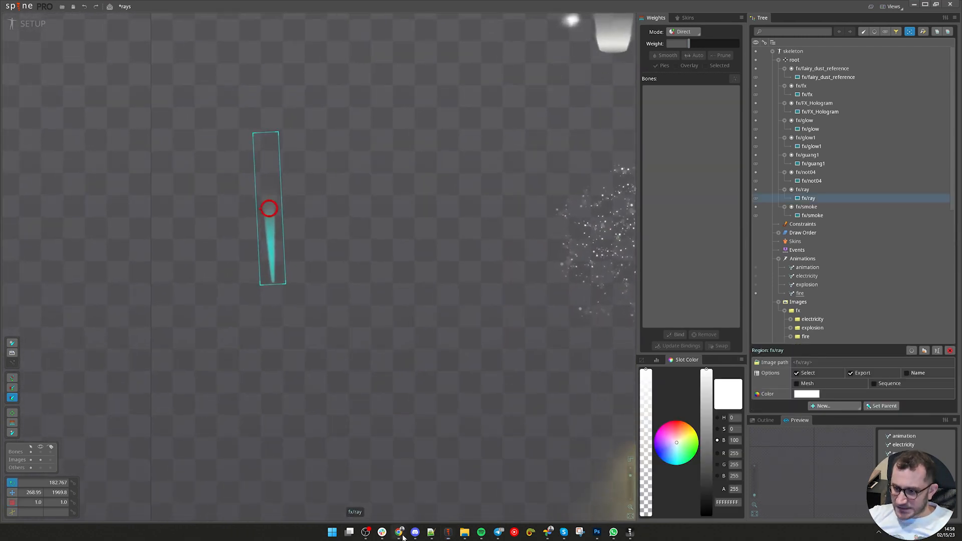
# - Switch to Chrome to view the animated portal post on Instagram, then return to Spine
pyautogui.moveTo(401, 534)
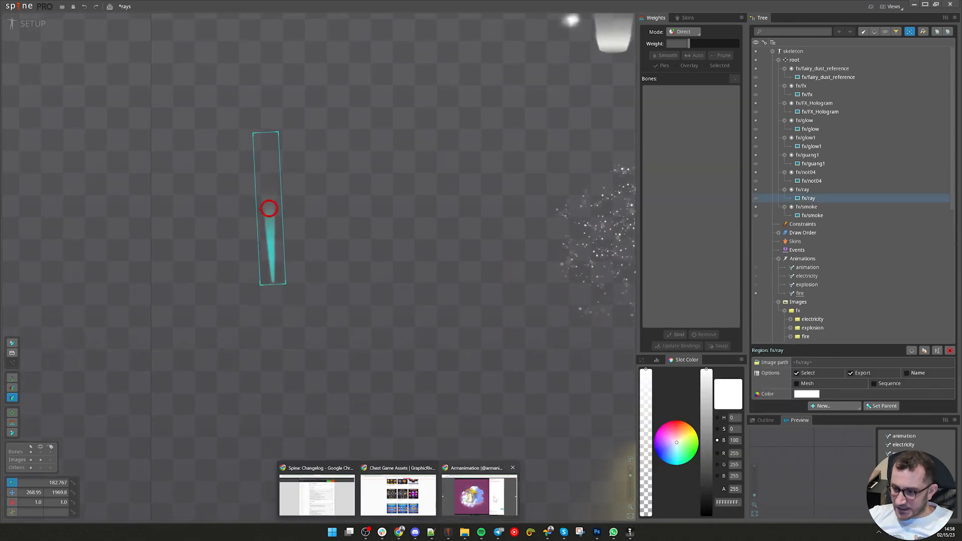
pyautogui.click(494, 499)
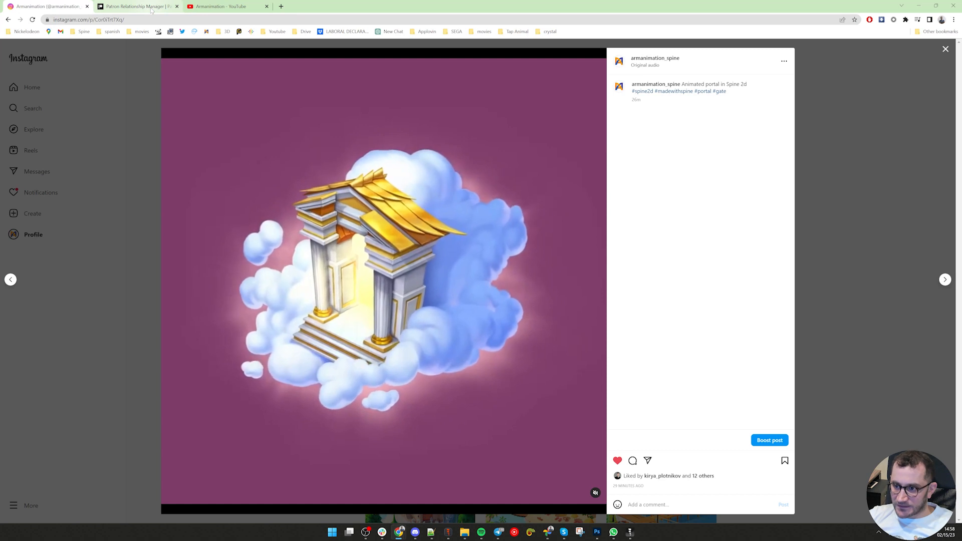
pyautogui.click(916, 5)
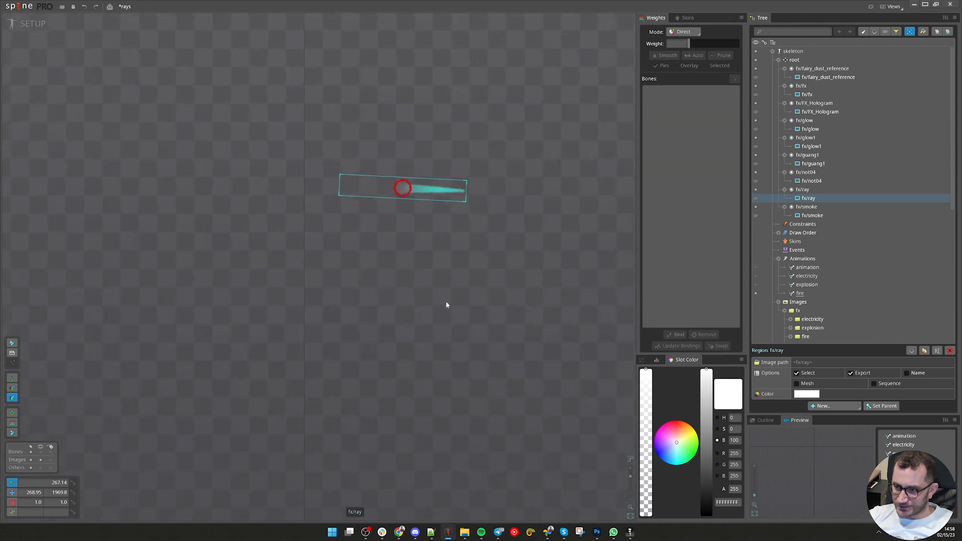
# - Select the horizontal ray image and move it so its narrow tip sits on the skeleton's origin
pyautogui.press('Delete')
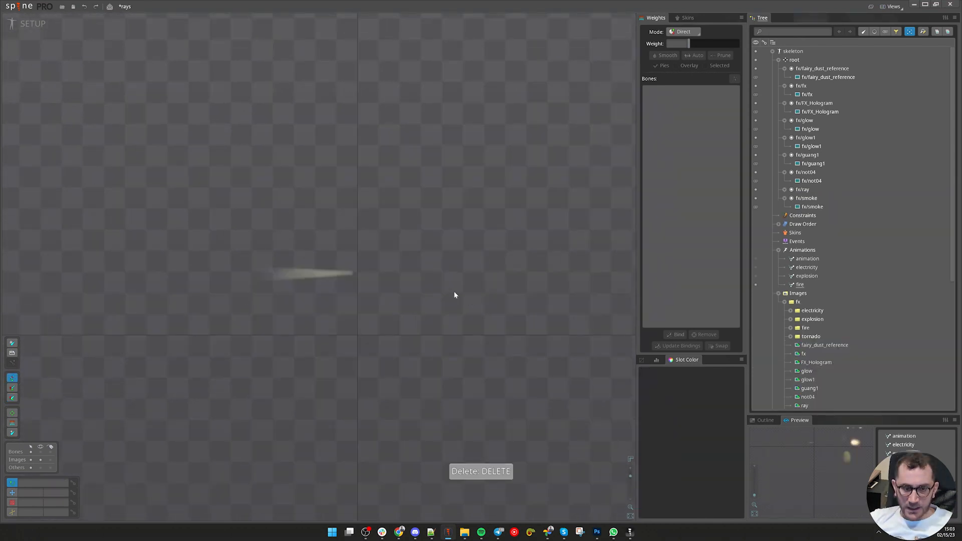
pyautogui.click(296, 279)
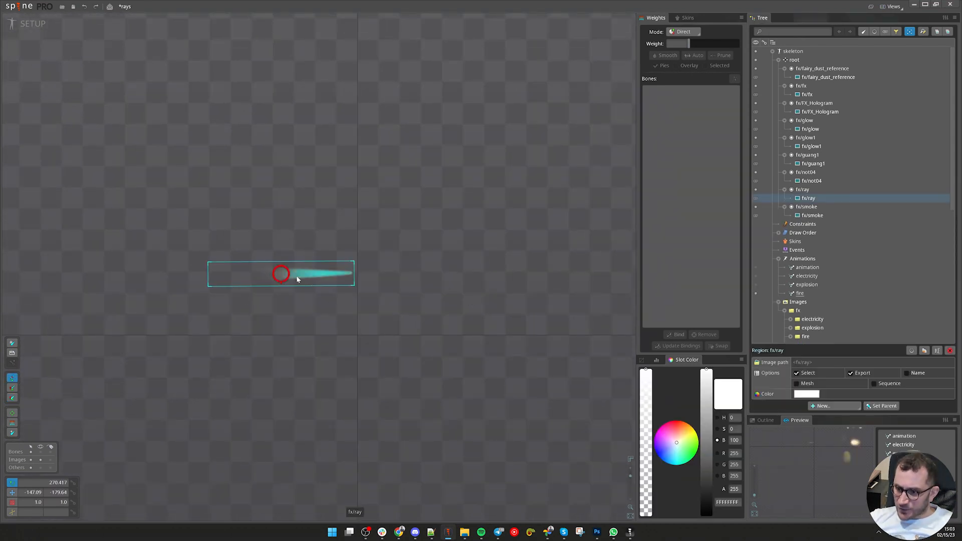
pyautogui.moveTo(428, 236); pyautogui.dragTo(432, 296)
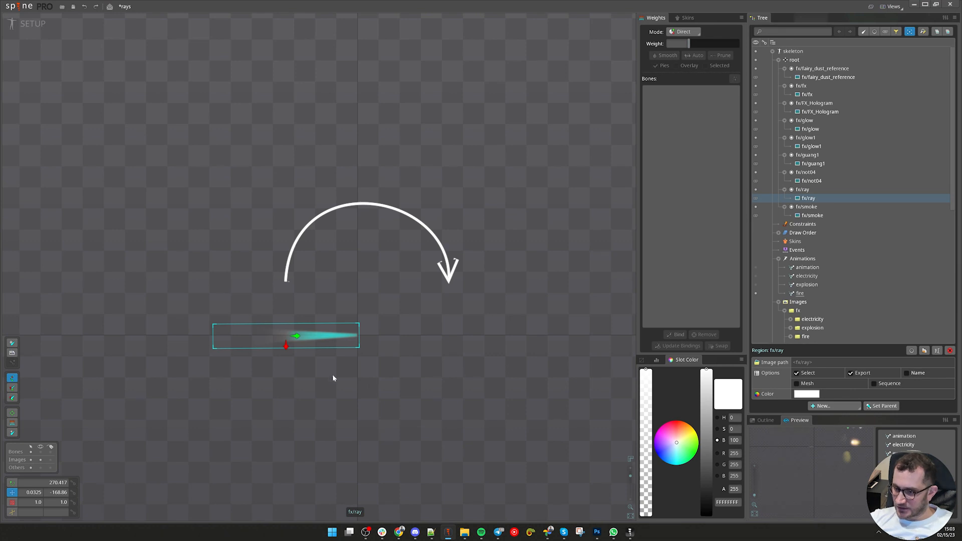
pyautogui.scroll(1, 350, 312)
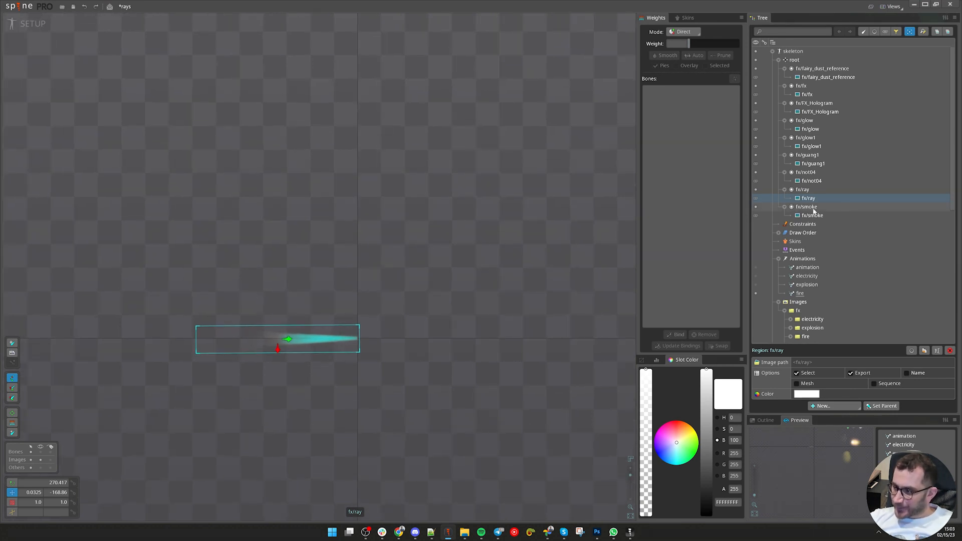
# - Try to build the rays by duplicating the ray slot and rotating and shifting each copy by hand
pyautogui.click(925, 351)
pyautogui.hotkey('ctrl', 'z')
pyautogui.click(803, 190)
pyautogui.press('c')
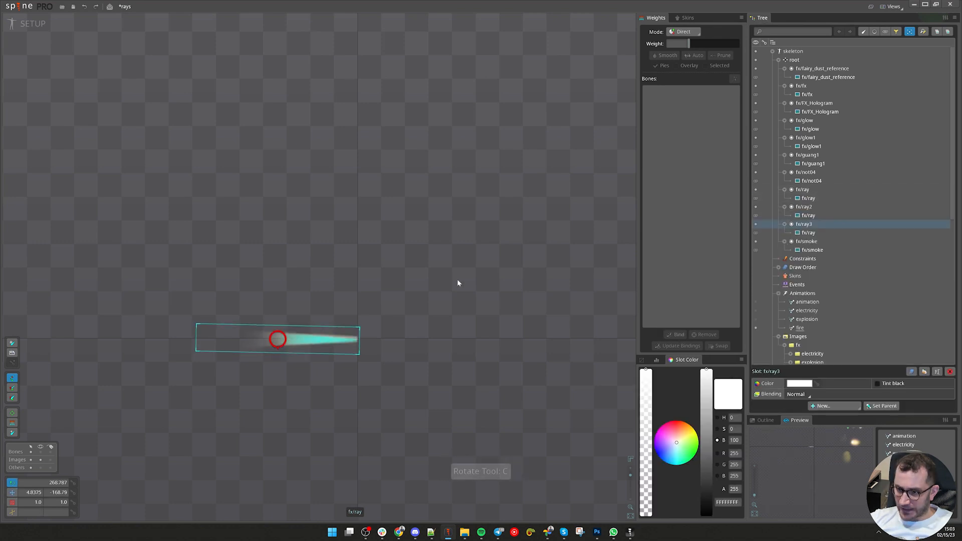
pyautogui.moveTo(458, 281); pyautogui.dragTo(474, 336)
pyautogui.press('v')
pyautogui.moveTo(474, 335); pyautogui.dragTo(492, 290)
# - Reselect the original ray image and undo the latest ray copy
pyautogui.click(826, 241)
pyautogui.press('c')
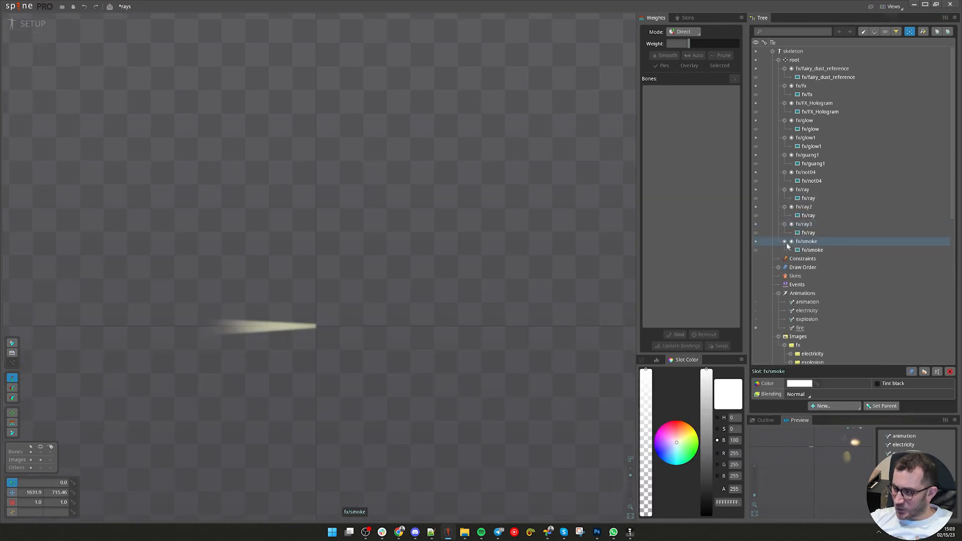
pyautogui.moveTo(398, 283); pyautogui.dragTo(480, 275)
pyautogui.scroll(2, 333, 335)
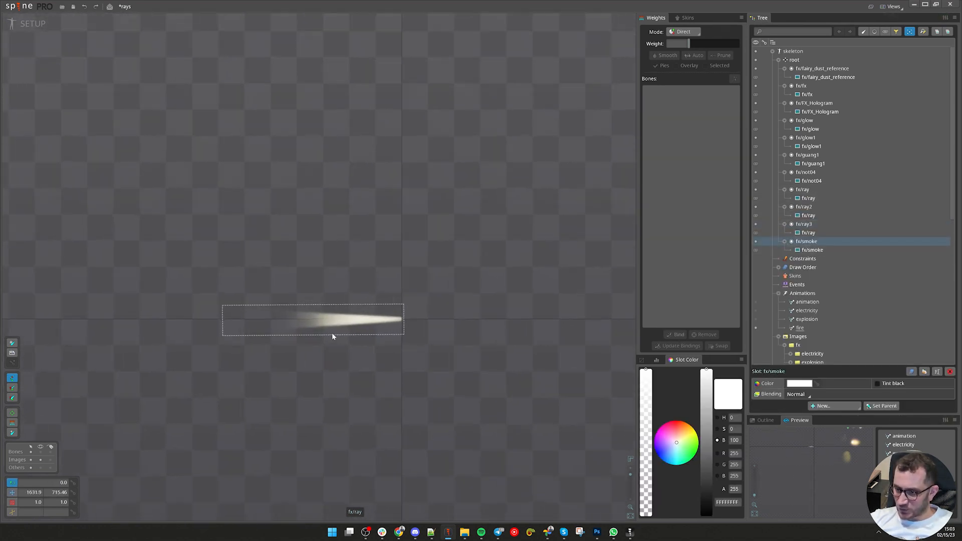
pyautogui.click(310, 331)
pyautogui.hotkey('ctrl', 'z')
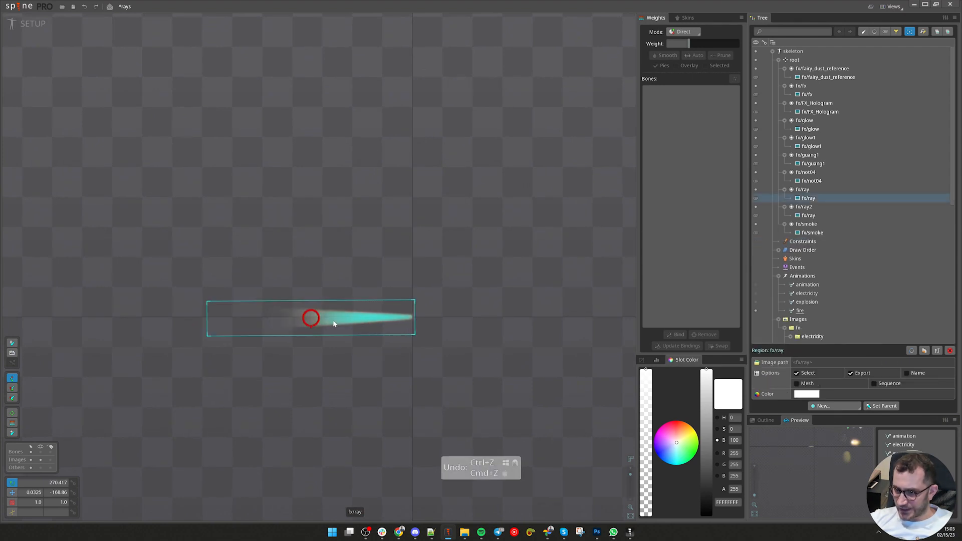
# - Create a bone about 314 long under root, running from the ray's tip at the origin along the image, with the ray slot attached
pyautogui.click(799, 191)
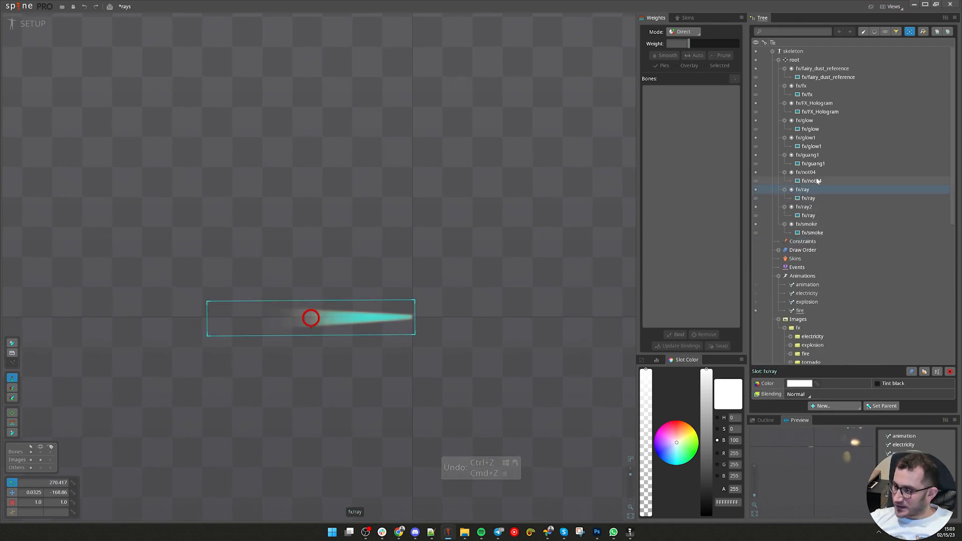
pyautogui.click(800, 60)
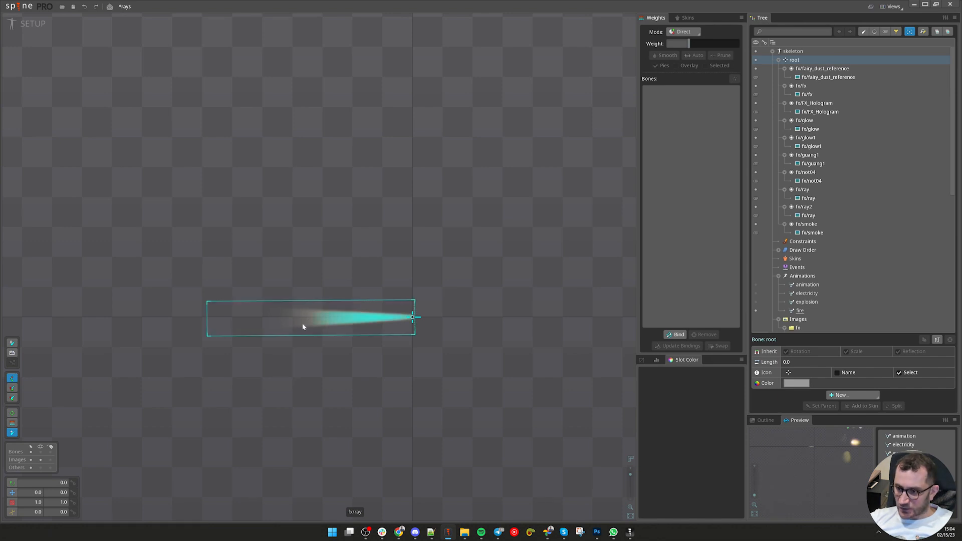
pyautogui.moveTo(412, 319); pyautogui.dragTo(224, 321)
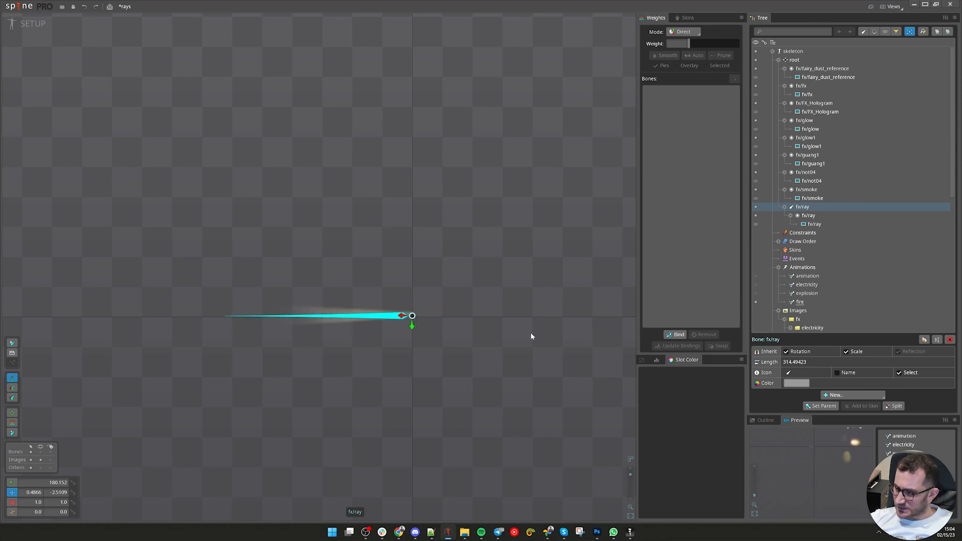
pyautogui.scroll(-1, 426, 321)
pyautogui.moveTo(425, 320); pyautogui.dragTo(376, 349)
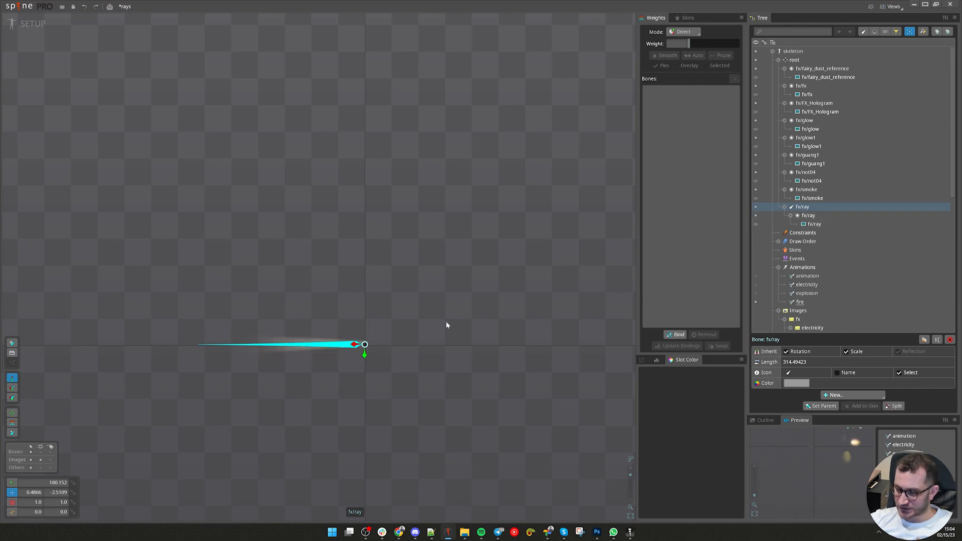
# - Duplicate the ray bone twice, nesting each copy under the previous ray bone to form a three-bone parent chain
pyautogui.click(926, 339)
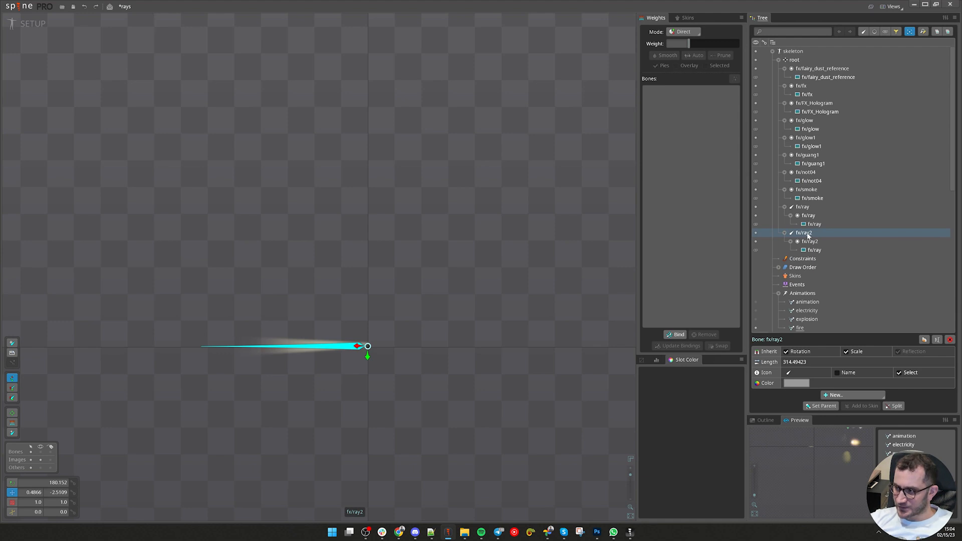
pyautogui.moveTo(803, 235); pyautogui.dragTo(815, 211)
pyautogui.scroll(2, 428, 339)
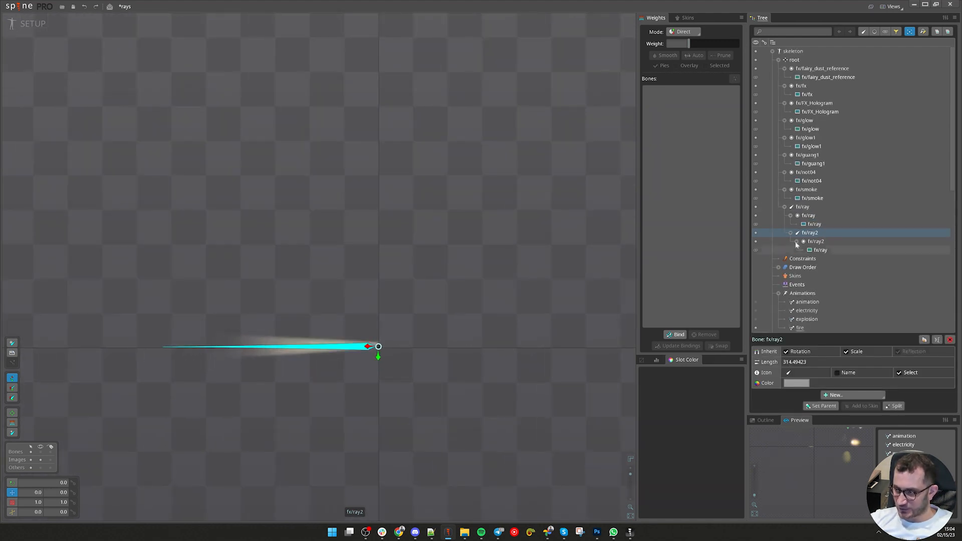
pyautogui.click(924, 341)
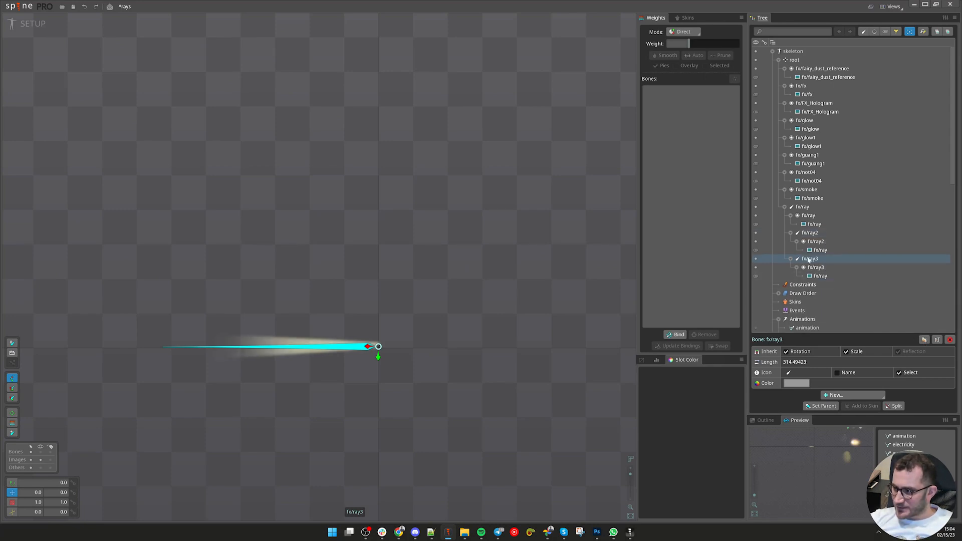
pyautogui.moveTo(815, 259); pyautogui.dragTo(816, 224)
# - Try rotating the three nested ray bones together to fan out their rays
pyautogui.click(802, 207)
pyautogui.keyDown('ctrl'); pyautogui.click(810, 233); pyautogui.keyUp('ctrl')
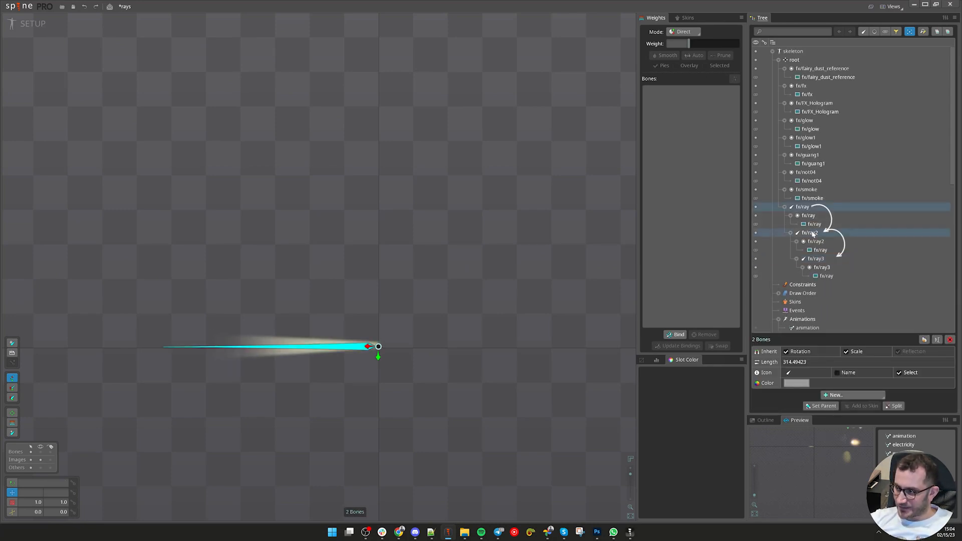
pyautogui.scroll(-3, 189, 464)
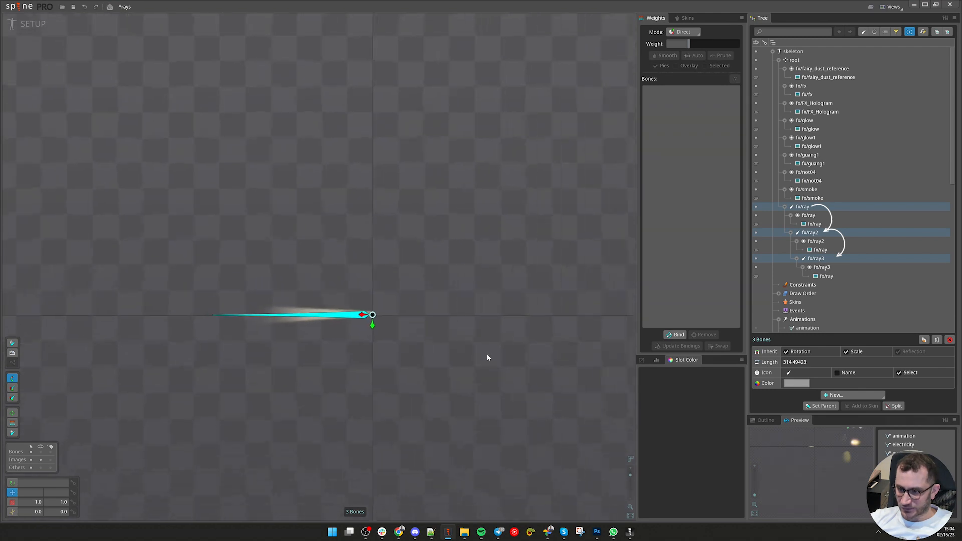
pyautogui.press('c')
pyautogui.moveTo(506, 251); pyautogui.dragTo(496, 370)
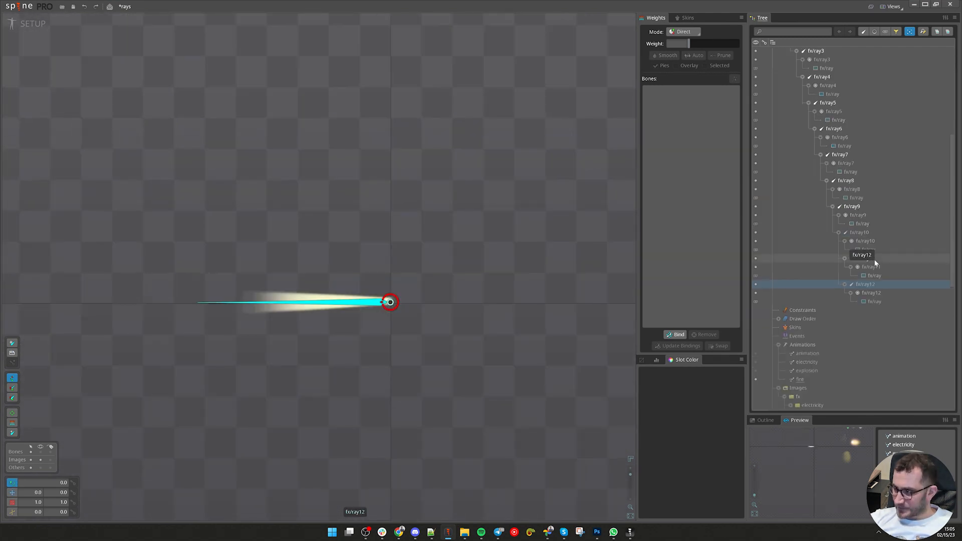
# - Keep duplicating the last ray bone and nesting each copy under its predecessor until the chain reaches fx/ray20
pyautogui.click(872, 280)
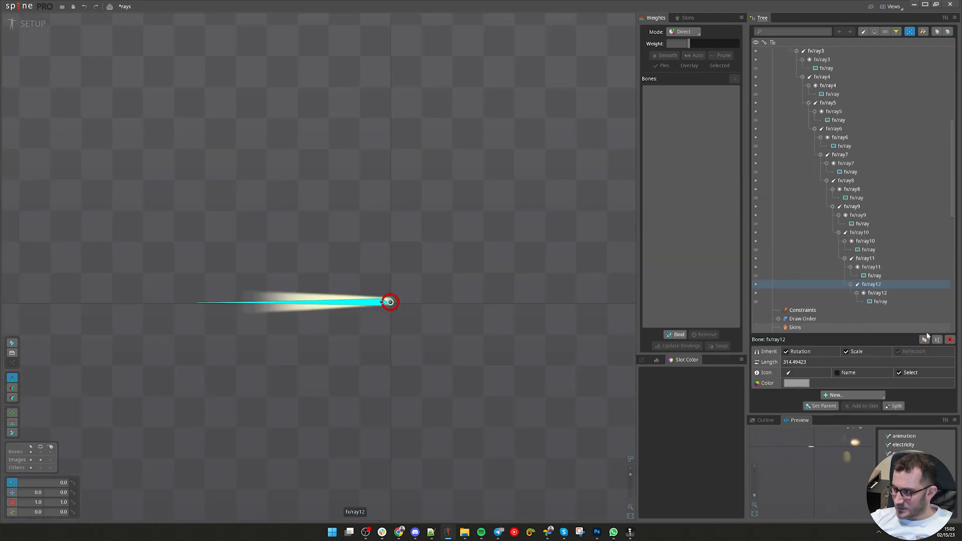
pyautogui.scroll(1, 909, 323)
pyautogui.moveTo(878, 286); pyautogui.dragTo(882, 258)
pyautogui.click(924, 340)
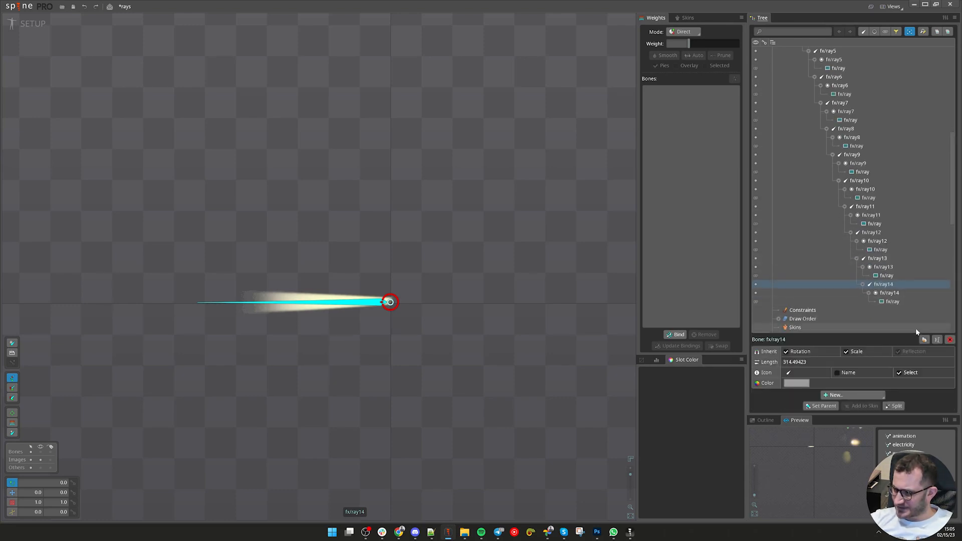
pyautogui.click(923, 340)
pyautogui.moveTo(881, 292); pyautogui.dragTo(897, 257)
pyautogui.click(923, 340)
pyautogui.click(925, 340)
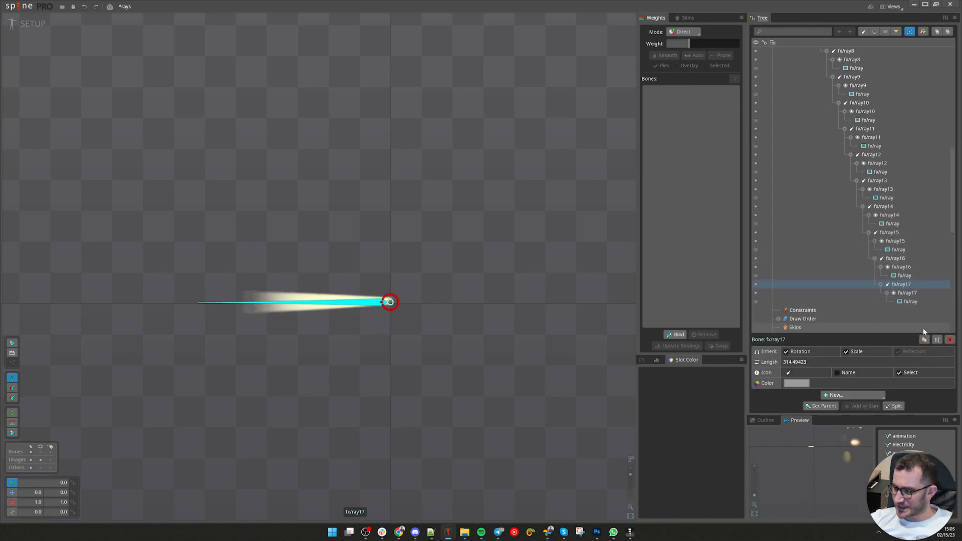
pyautogui.click(924, 340)
pyautogui.moveTo(901, 293); pyautogui.dragTo(904, 258)
pyautogui.click(924, 339)
pyautogui.click(924, 340)
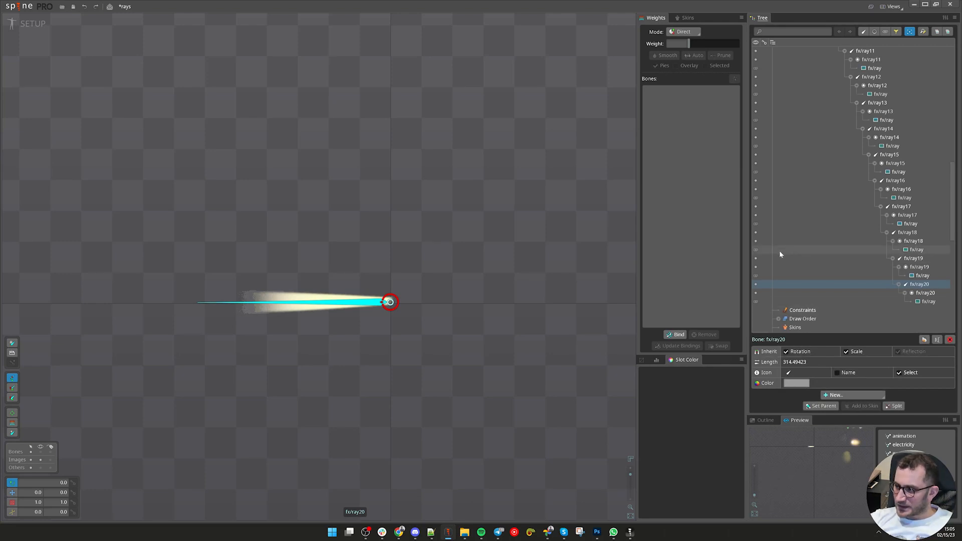
# - Select all 20 nested ray bones and rotate them together until the rays spread evenly into a full circle
pyautogui.moveTo(233, 238); pyautogui.dragTo(284, 376)
pyautogui.scroll(-2, 391, 331)
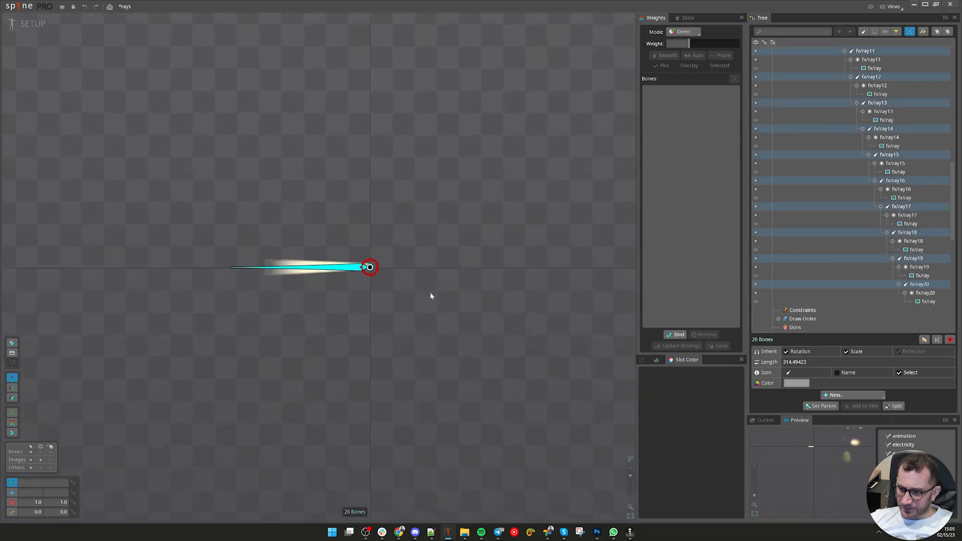
pyautogui.moveTo(491, 225); pyautogui.dragTo(521, 256)
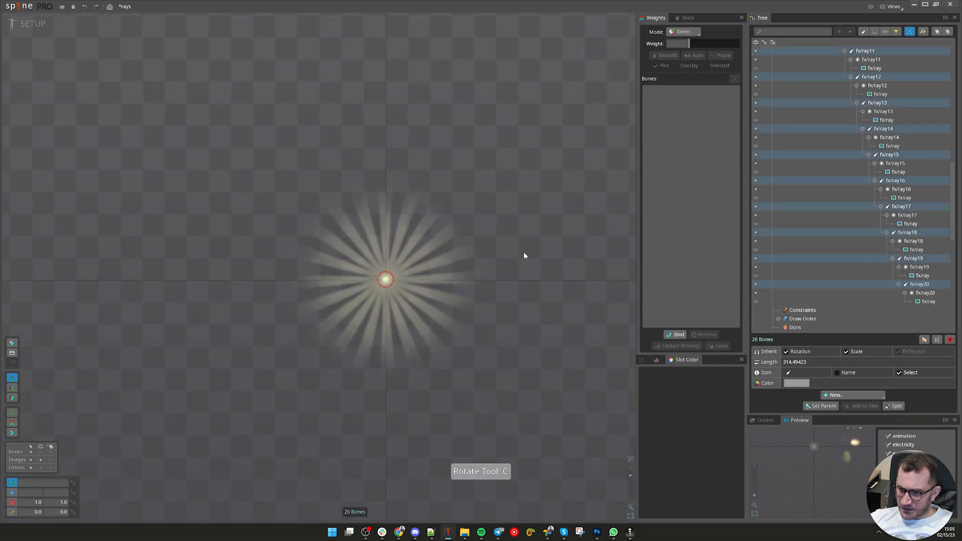
pyautogui.click(531, 284)
pyautogui.scroll(1, 416, 264)
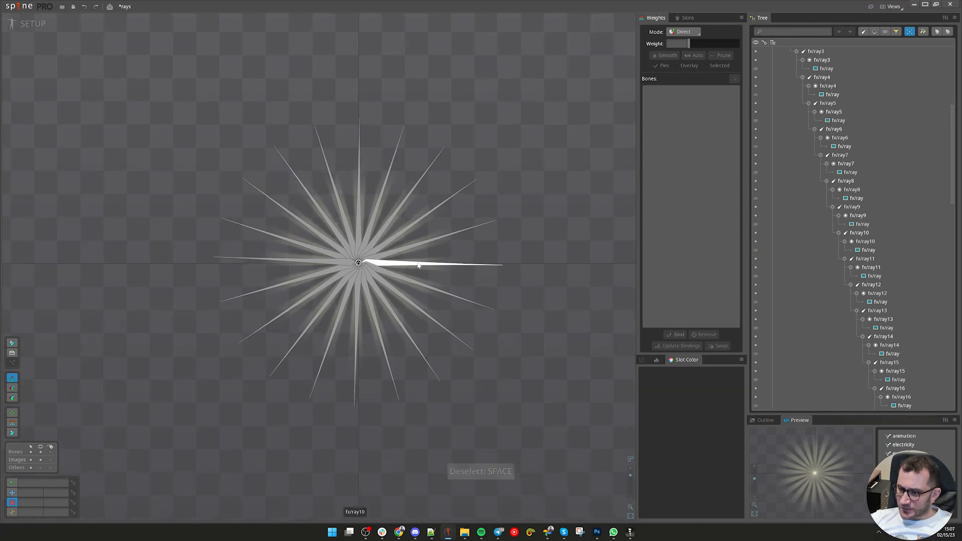
# - Hide the bones and check the ray circle with only the images visible
pyautogui.click(419, 266)
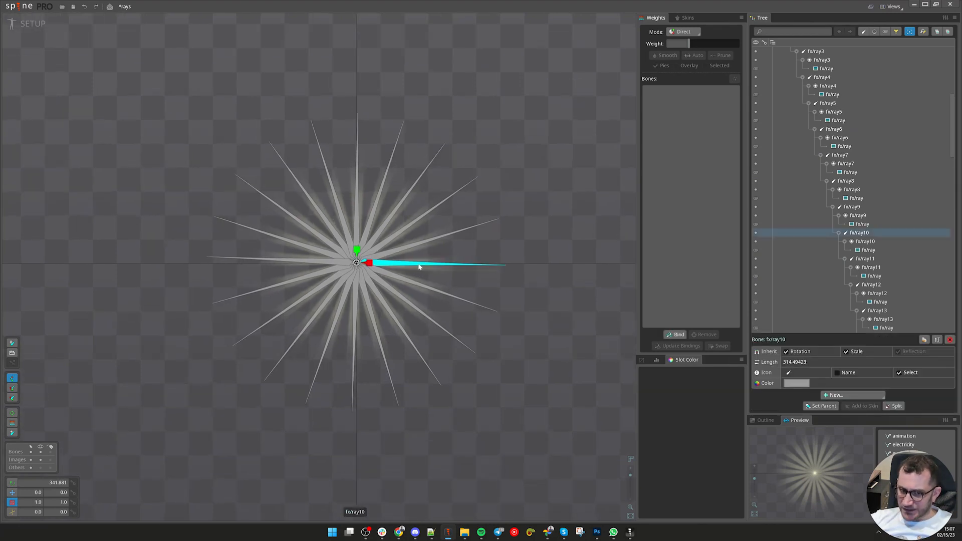
pyautogui.scroll(2, 402, 234)
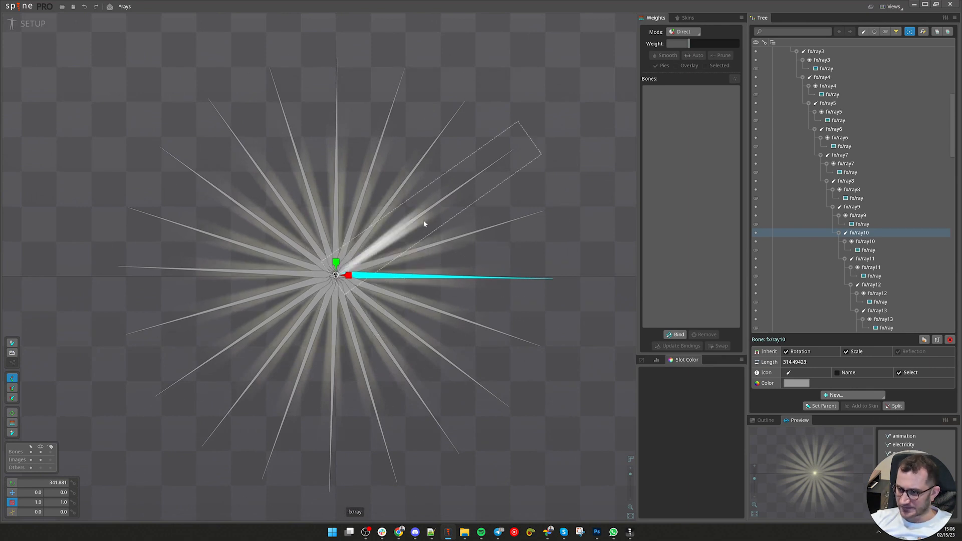
pyautogui.hotkey('ctrl', 'h')
pyautogui.scroll(-2, 476, 259)
pyautogui.press('space')
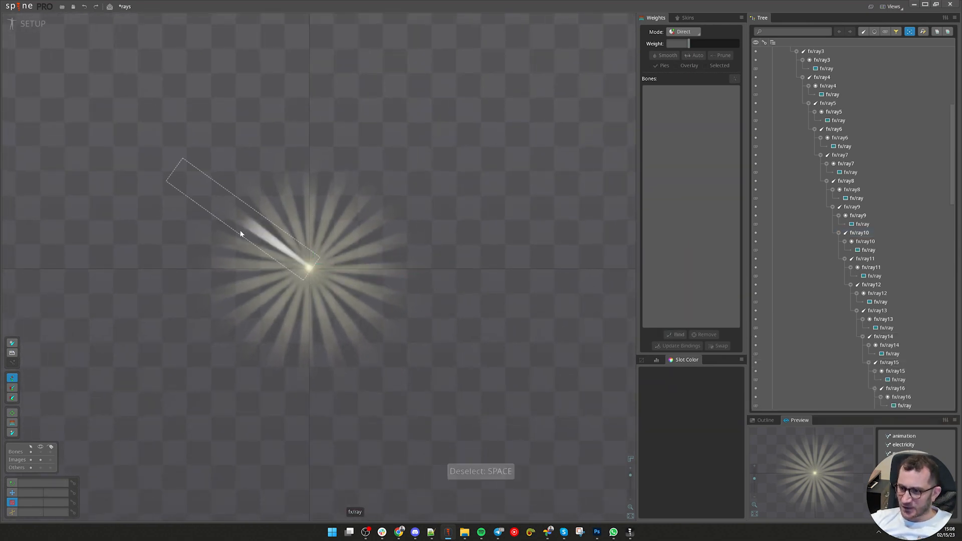
# - Reparent all the selected ray bones directly to the root bone
pyautogui.scroll(2, 275, 309)
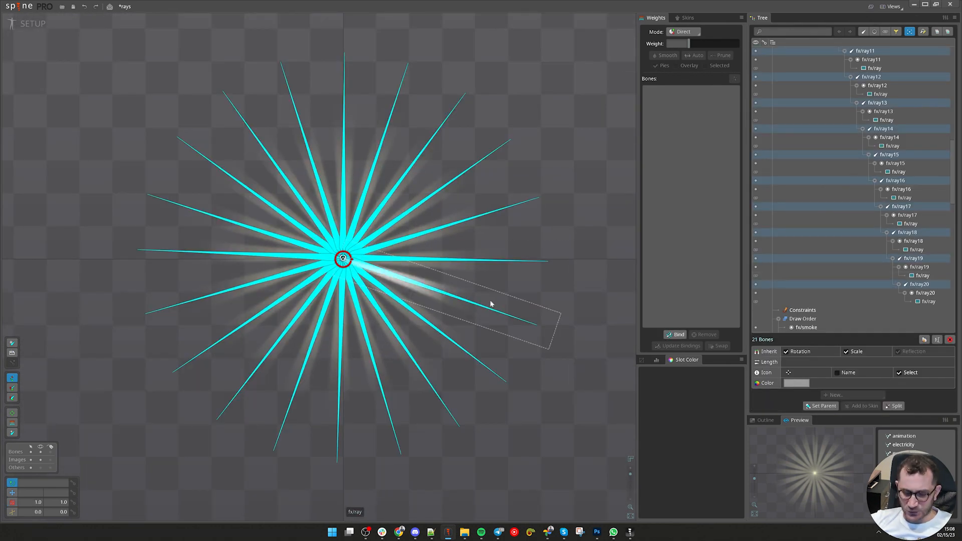
pyautogui.press('p')
pyautogui.scroll(15, 872, 175)
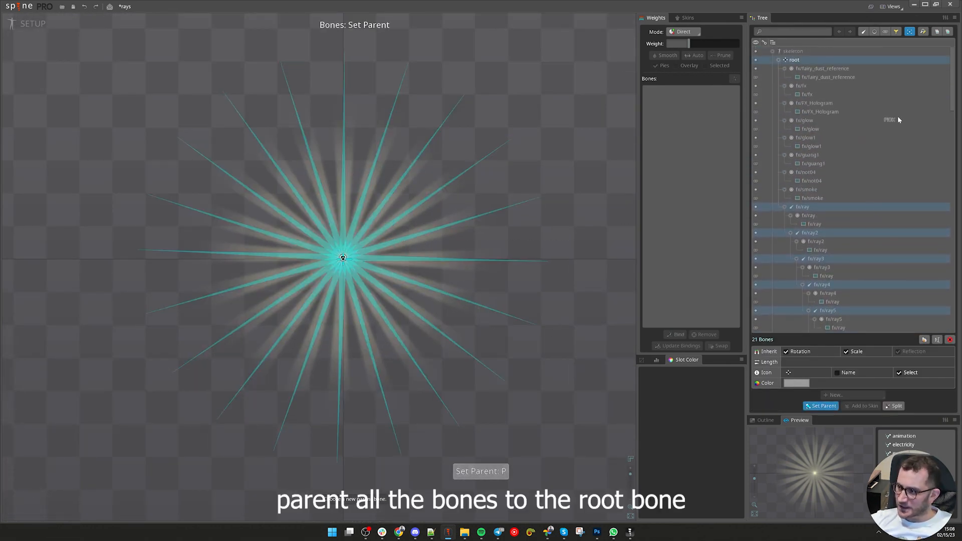
pyautogui.click(806, 61)
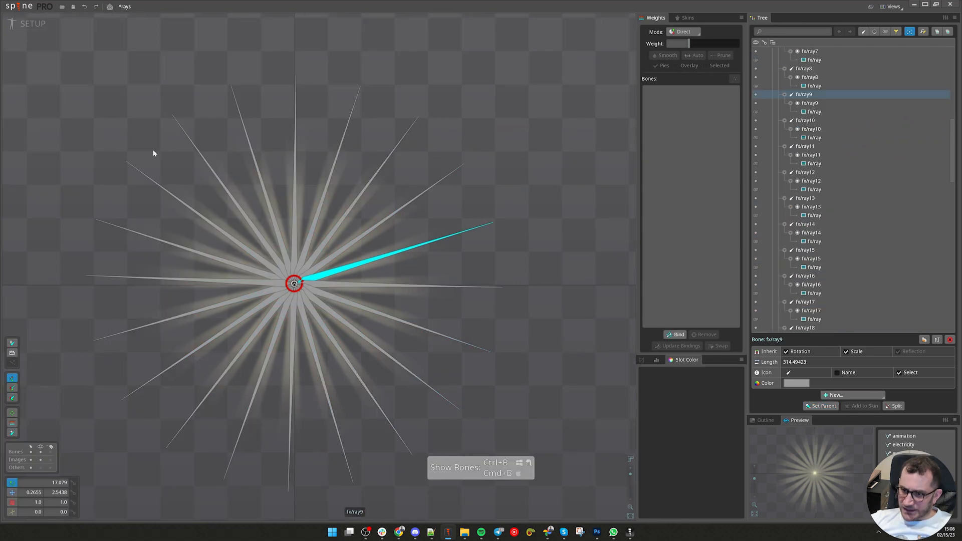
# - Set the length of all the ray bones to 100.2
pyautogui.write('0')
pyautogui.press('Return')
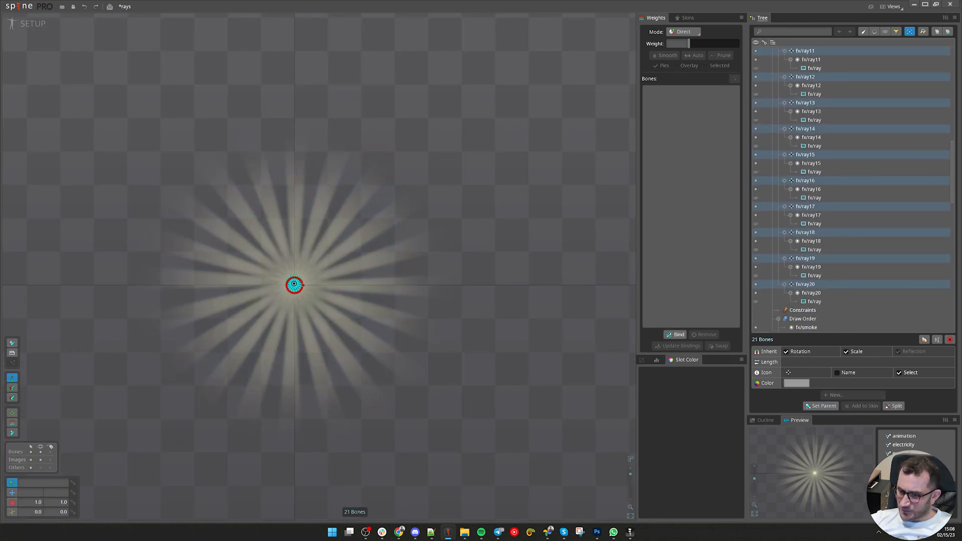
pyautogui.moveTo(792, 362); pyautogui.dragTo(833, 361)
pyautogui.scroll(3, 352, 245)
pyautogui.click(397, 333)
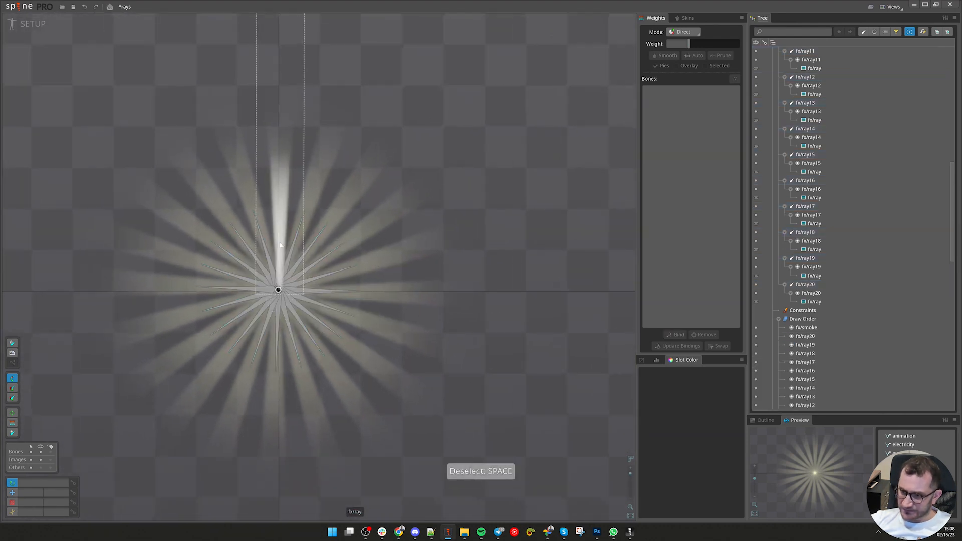
# - Scale individual ray bones such as fx/ray8 and fx/ray10, plus a group of six around the circle, to vary the rays
pyautogui.click(348, 257)
pyautogui.scroll(-3, 349, 257)
pyautogui.press('x')
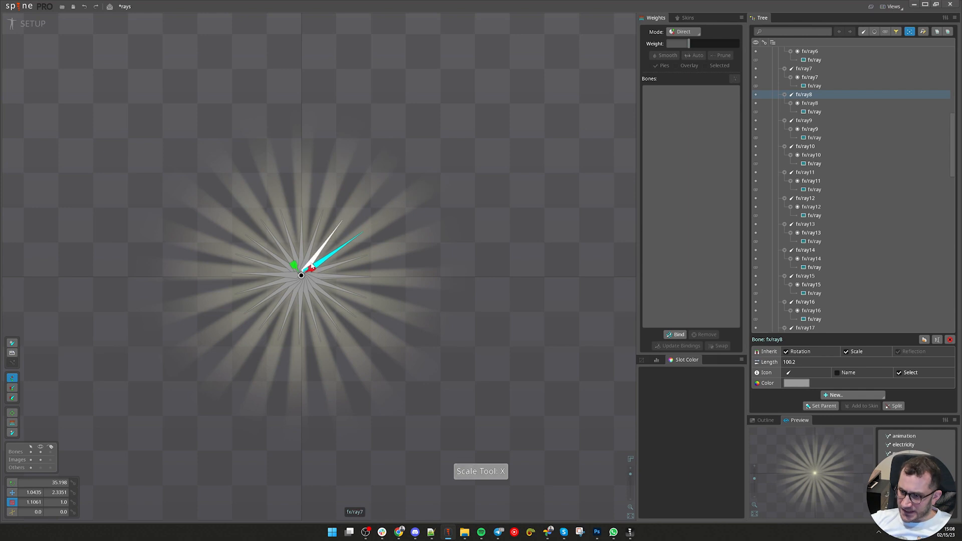
pyautogui.moveTo(272, 260); pyautogui.dragTo(275, 225)
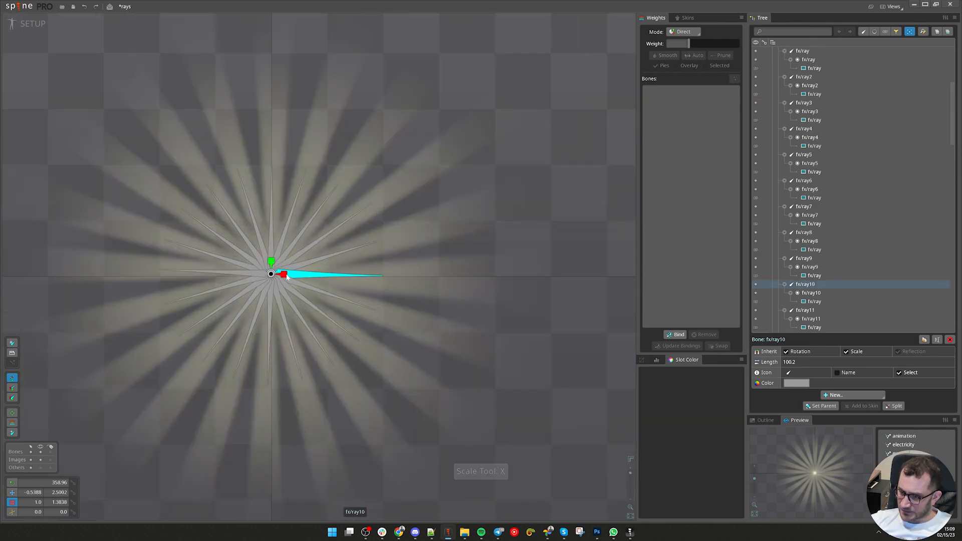
pyautogui.moveTo(282, 275); pyautogui.dragTo(306, 275)
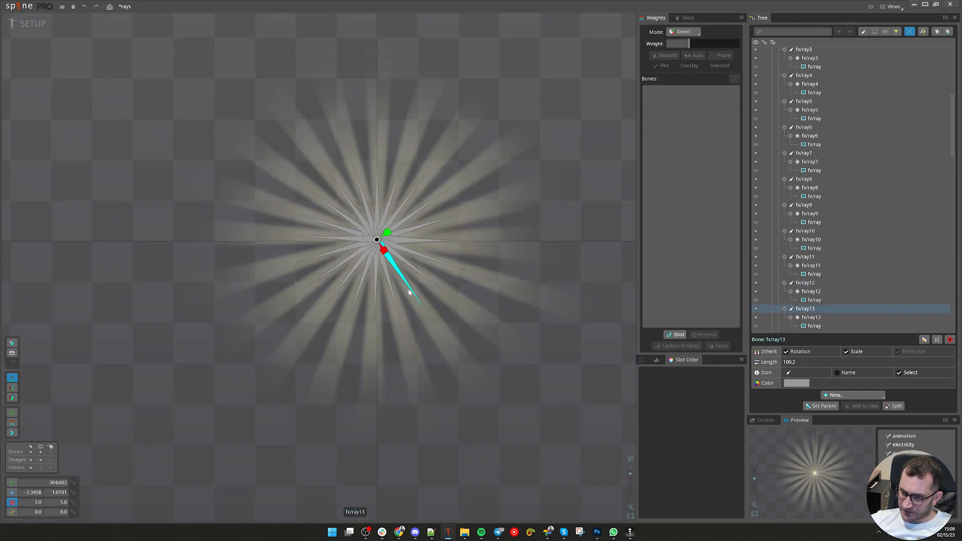
pyautogui.moveTo(407, 287)
pyautogui.mouseDown()
pyautogui.moveTo(353, 303)
pyautogui.moveTo(316, 238)
pyautogui.moveTo(365, 189)
pyautogui.moveTo(382, 249)
pyautogui.mouseUp()
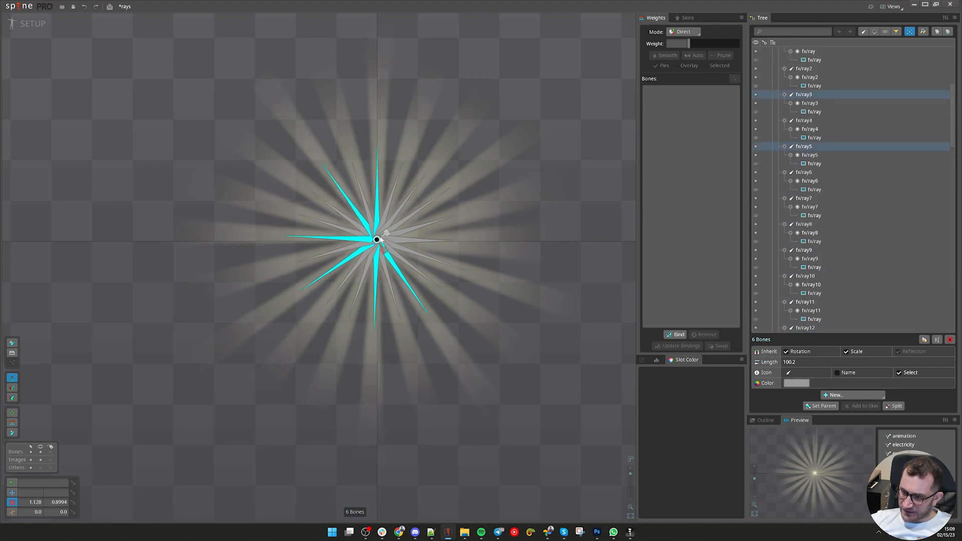
# - Scale eight ray bones spread around the circle together, including fx/ray6, fx/ray8, fx/ray10 and fx/ray13, to make their rays larger
pyautogui.click(357, 294)
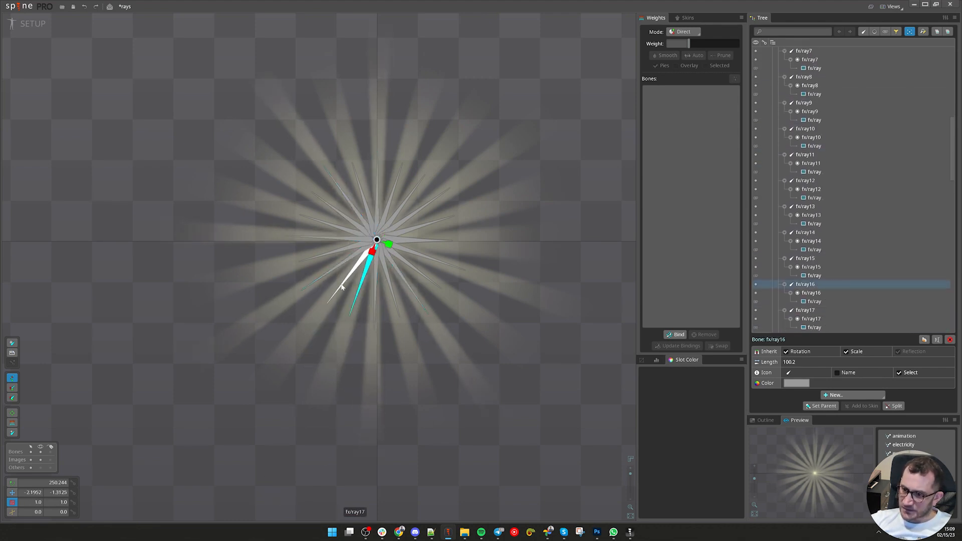
pyautogui.keyDown('ctrl'); pyautogui.click(324, 256); pyautogui.keyUp('ctrl')
pyautogui.keyDown('ctrl'); pyautogui.click(337, 226); pyautogui.keyUp('ctrl')
pyautogui.keyDown('ctrl'); pyautogui.click(350, 203); pyautogui.keyUp('ctrl')
pyautogui.keyDown('ctrl'); pyautogui.click(391, 198); pyautogui.keyUp('ctrl')
pyautogui.keyDown('ctrl'); pyautogui.click(419, 209); pyautogui.keyUp('ctrl')
pyautogui.keyDown('ctrl'); pyautogui.click(427, 241); pyautogui.keyUp('ctrl')
pyautogui.keyDown('ctrl'); pyautogui.click(414, 291); pyautogui.keyUp('ctrl')
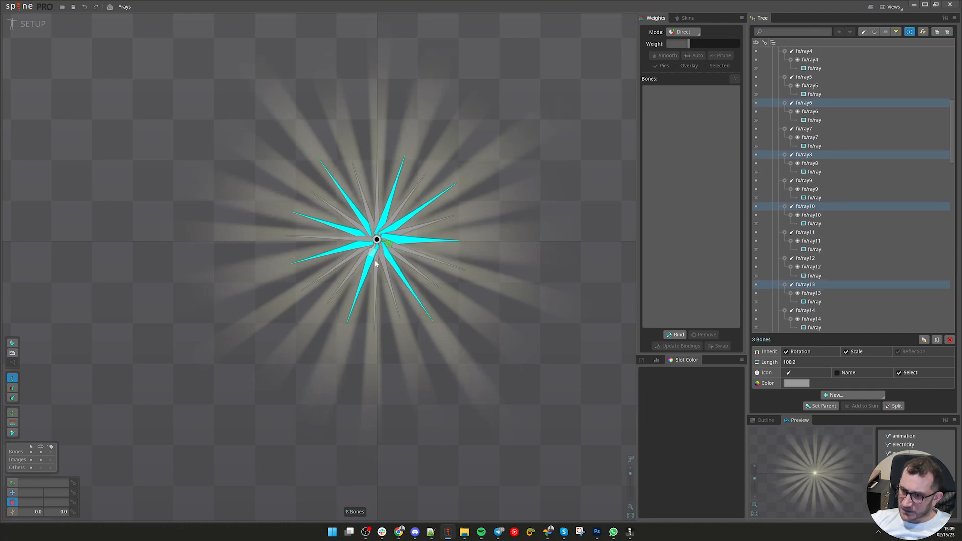
pyautogui.press('space')
# - Adjust the width scale of the fx/ray10 bone
pyautogui.scroll(-2, 337, 199)
pyautogui.click(340, 201)
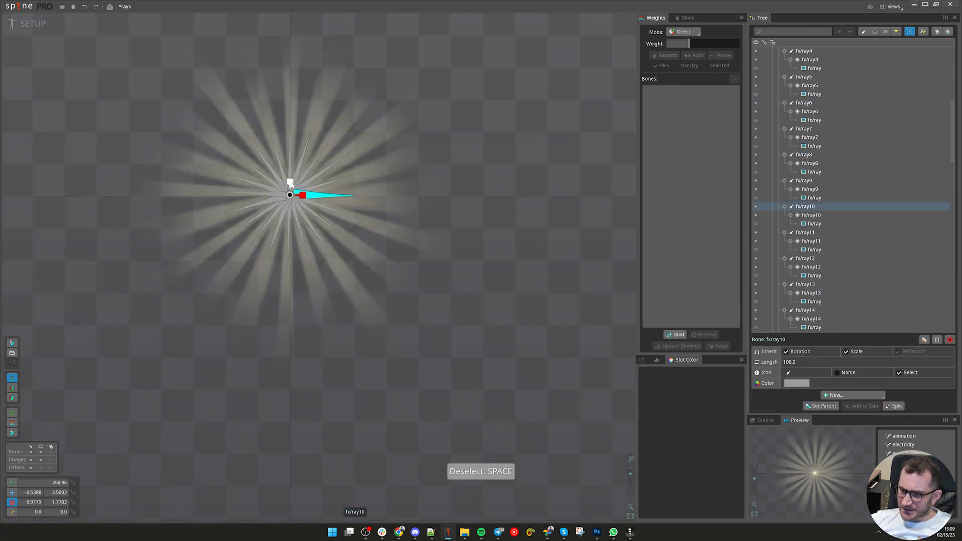
pyautogui.moveTo(291, 185); pyautogui.dragTo(482, 284)
# - Select nine ray images spread around the circle and lower their slot colour alpha to 113
pyautogui.click(482, 284)
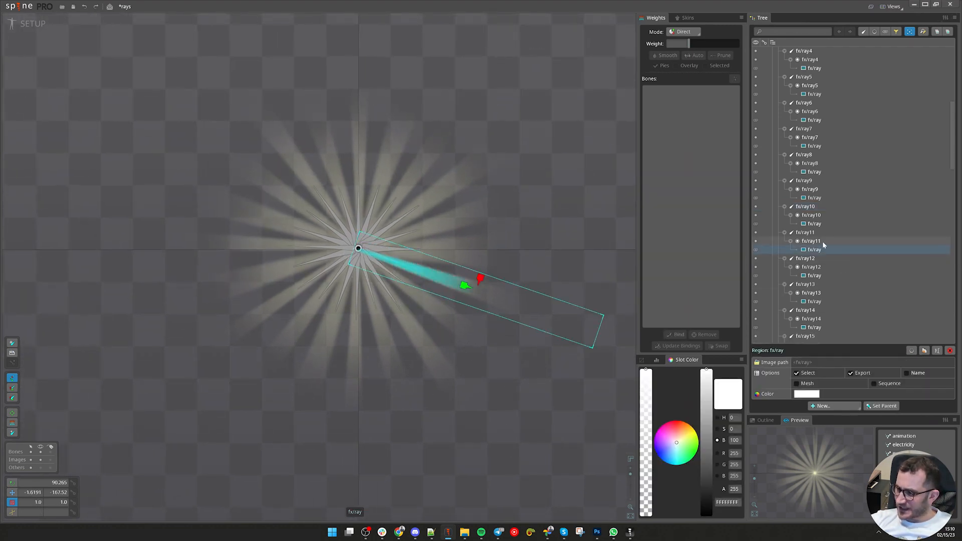
pyautogui.keyDown('ctrl'); pyautogui.click(487, 245); pyautogui.keyUp('ctrl')
pyautogui.keyDown('ctrl'); pyautogui.click(475, 227); pyautogui.keyUp('ctrl')
pyautogui.keyDown('ctrl'); pyautogui.click(451, 194); pyautogui.keyUp('ctrl')
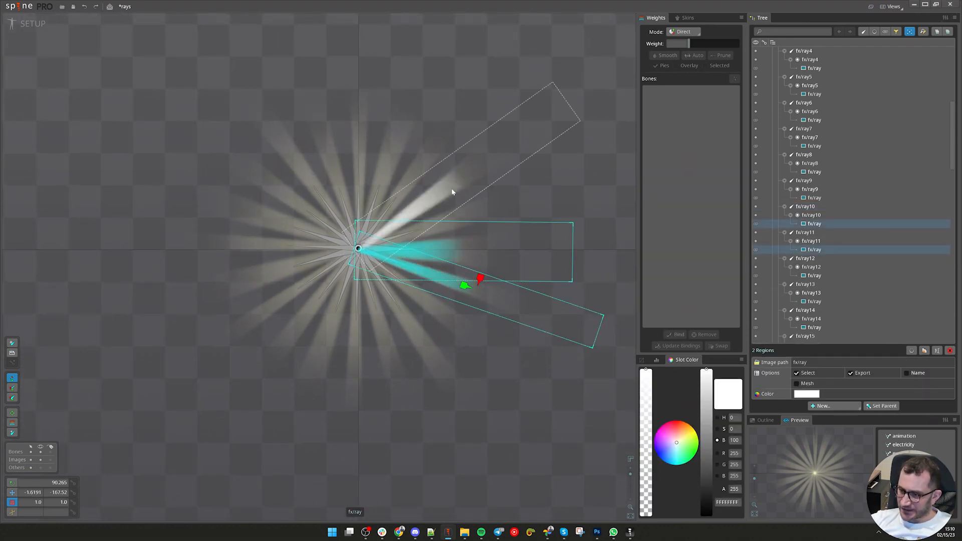
pyautogui.scroll(1, 807, 74)
pyautogui.scroll(-2, 807, 75)
pyautogui.moveTo(572, 444); pyautogui.dragTo(548, 424)
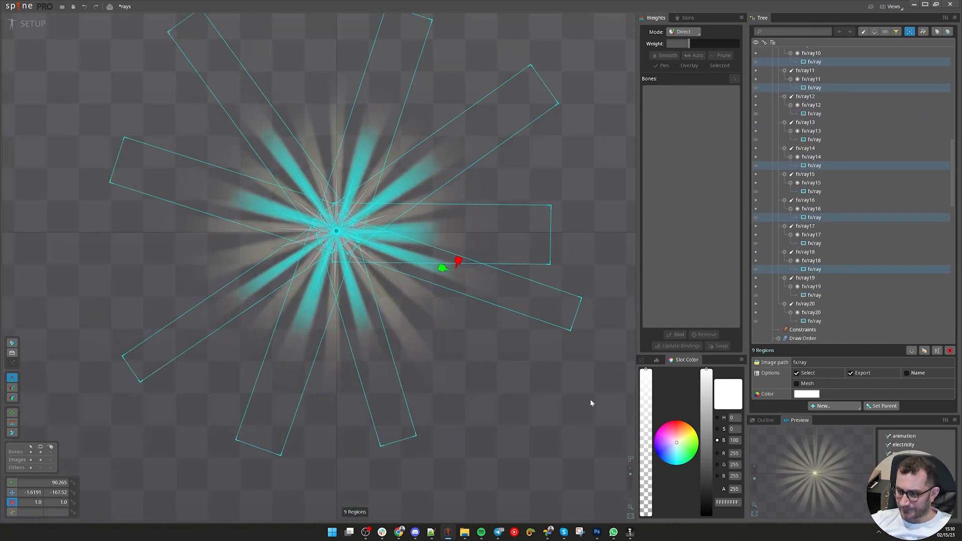
pyautogui.press('space')
pyautogui.moveTo(519, 374)
pyautogui.mouseDown()
pyautogui.moveTo(536, 360)
pyautogui.moveTo(525, 387)
pyautogui.mouseUp()
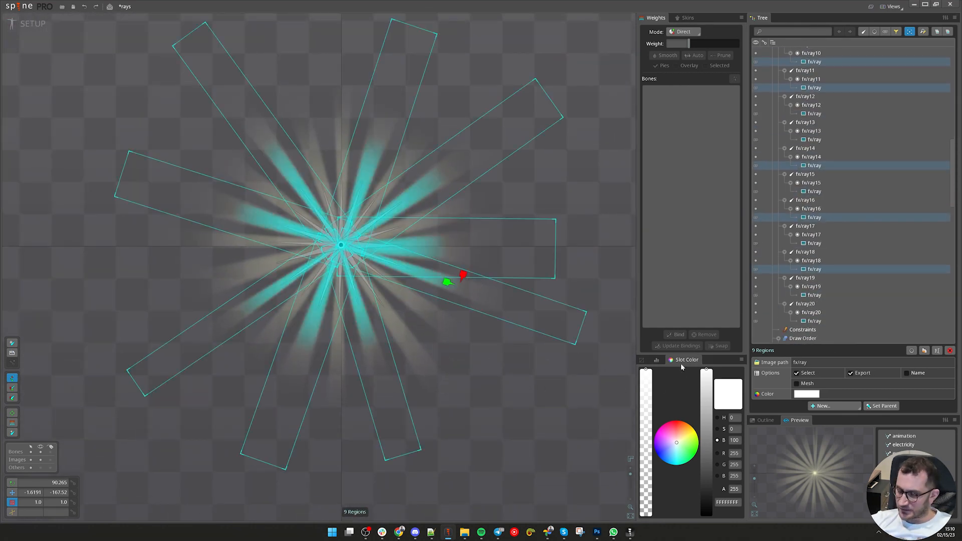
pyautogui.moveTo(569, 410); pyautogui.dragTo(519, 419)
pyautogui.moveTo(503, 250); pyautogui.dragTo(522, 244)
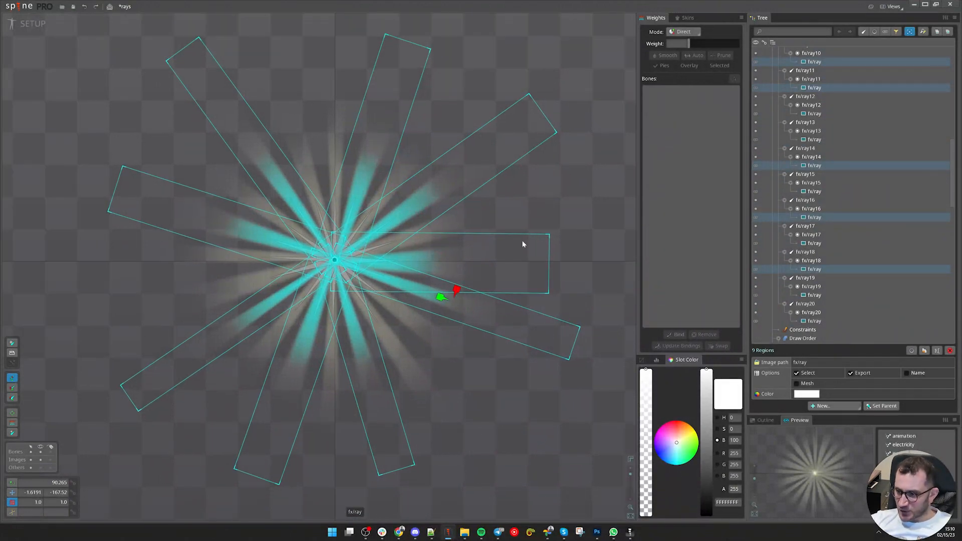
pyautogui.moveTo(457, 389)
pyautogui.mouseDown()
pyautogui.moveTo(504, 393)
pyautogui.moveTo(458, 385)
pyautogui.mouseUp()
pyautogui.moveTo(416, 329)
pyautogui.mouseDown()
pyautogui.moveTo(432, 327)
pyautogui.moveTo(399, 337)
pyautogui.mouseUp()
pyautogui.moveTo(646, 370); pyautogui.dragTo(652, 452)
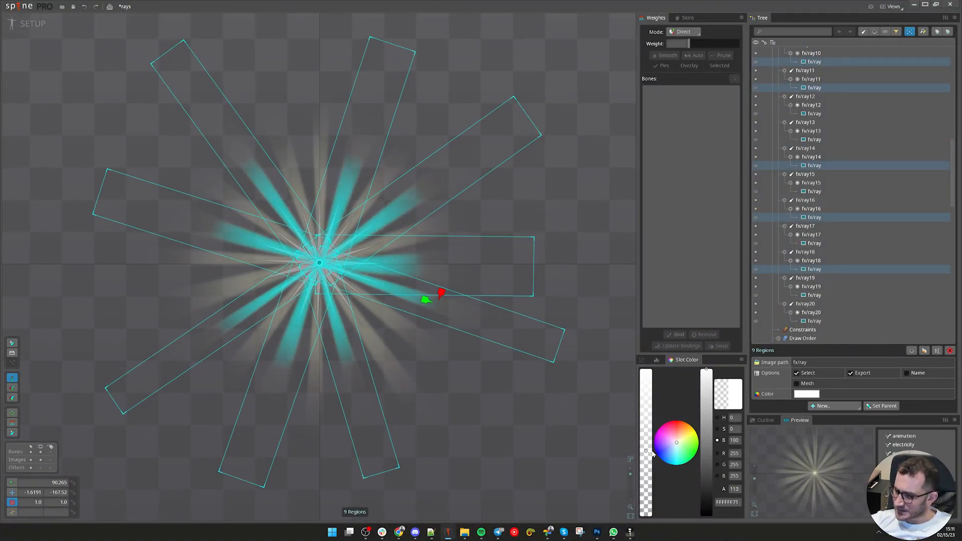
pyautogui.moveTo(478, 330); pyautogui.dragTo(527, 338)
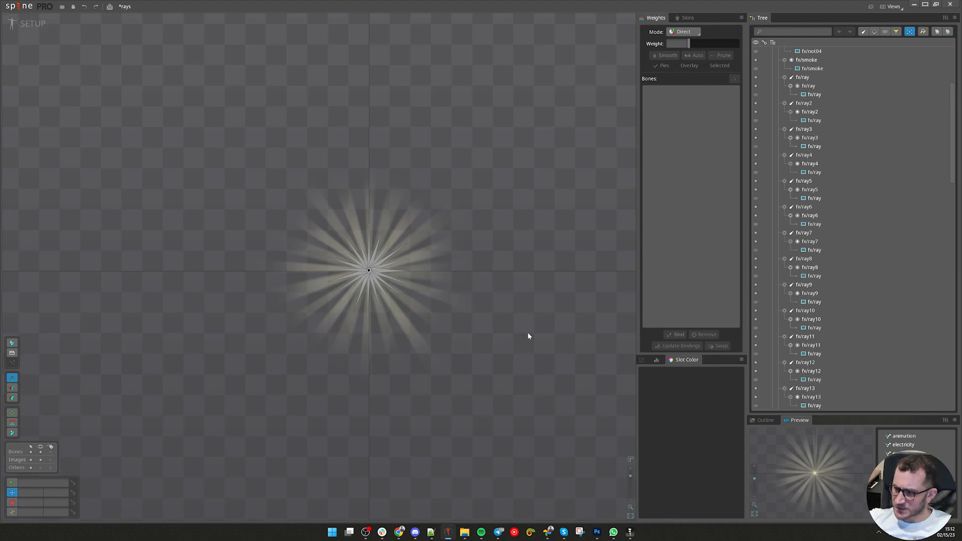
# - Select eight ray bones spread around the circle, including fx/ray3, fx/ray6, fx/ray9 and fx/ray11, and rotate them together
pyautogui.click(472, 338)
pyautogui.scroll(2, 472, 340)
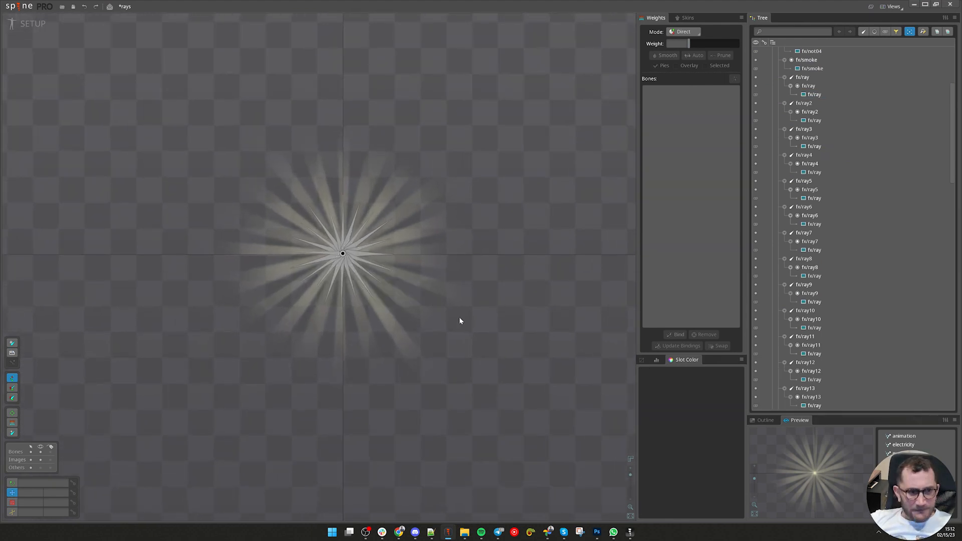
pyautogui.scroll(3, 388, 279)
pyautogui.click(337, 215)
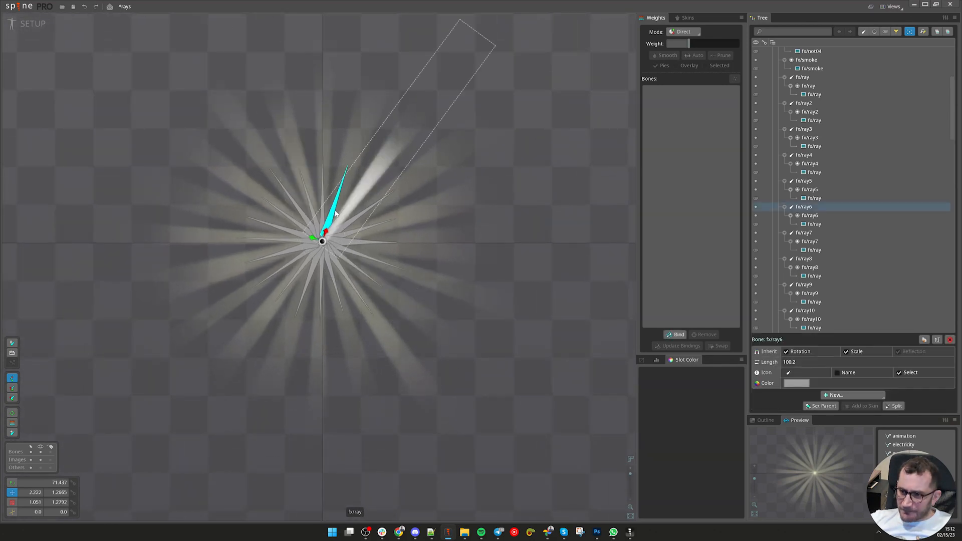
pyautogui.keyDown('ctrl'); pyautogui.click(328, 275); pyautogui.keyUp('ctrl')
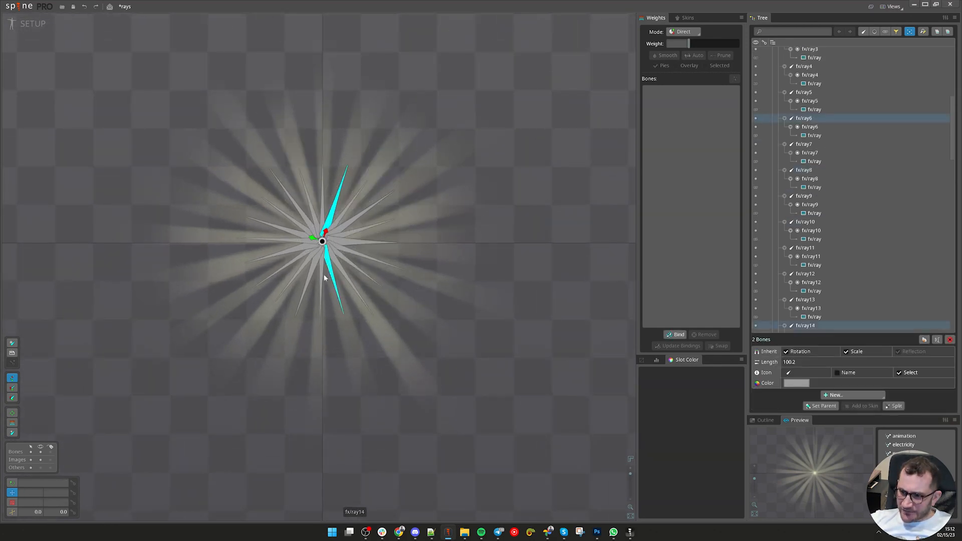
pyautogui.keyDown('ctrl'); pyautogui.click(296, 276); pyautogui.keyUp('ctrl')
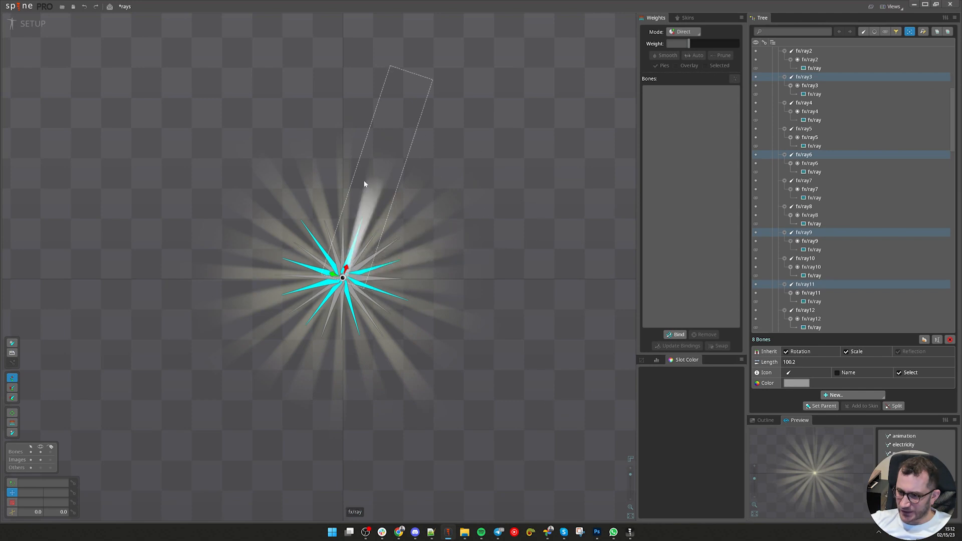
pyautogui.scroll(2, 561, 407)
pyautogui.scroll(1, 526, 385)
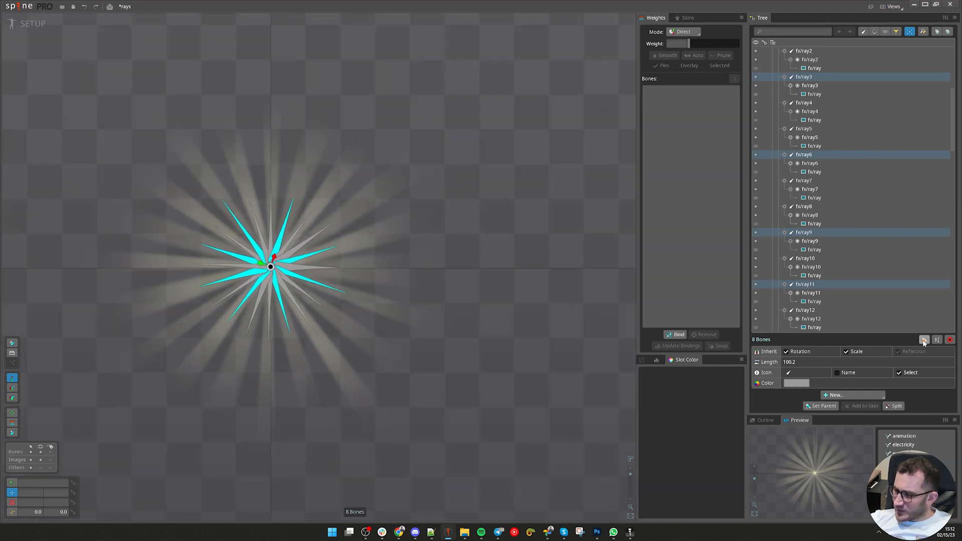
pyautogui.press('c')
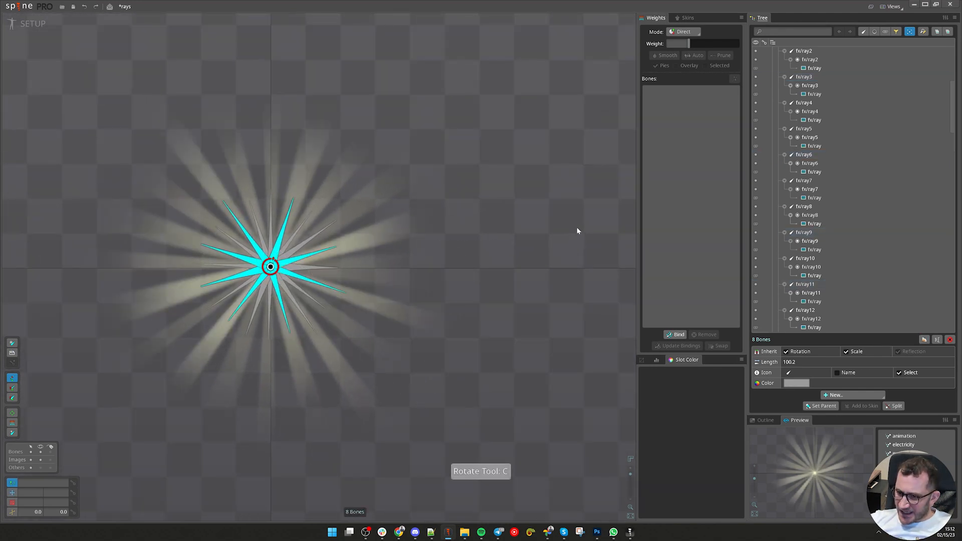
pyautogui.moveTo(576, 227); pyautogui.dragTo(590, 374)
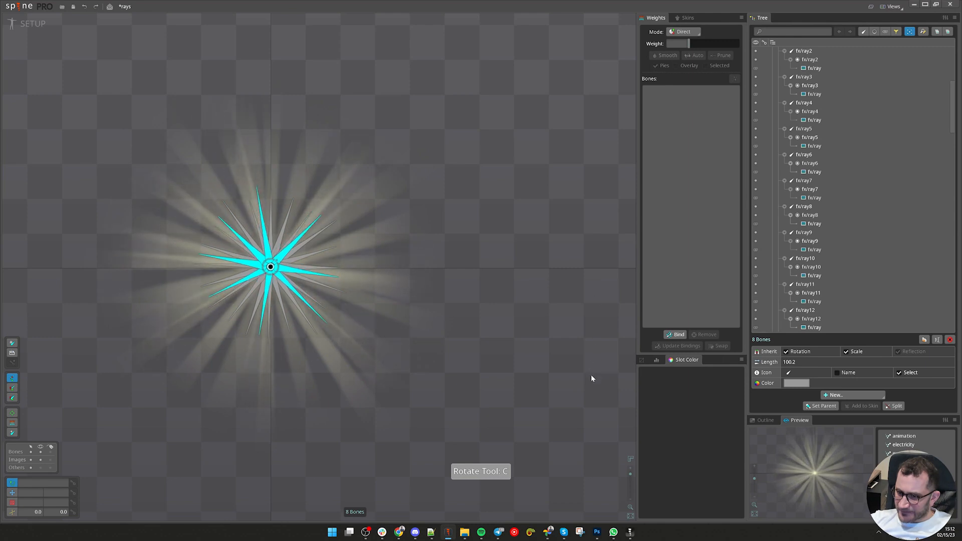
# - Scale the eight selected bones down in width to make narrow rays, and rotate them again to adjust their placement
pyautogui.press('x')
pyautogui.moveTo(283, 268); pyautogui.dragTo(295, 303)
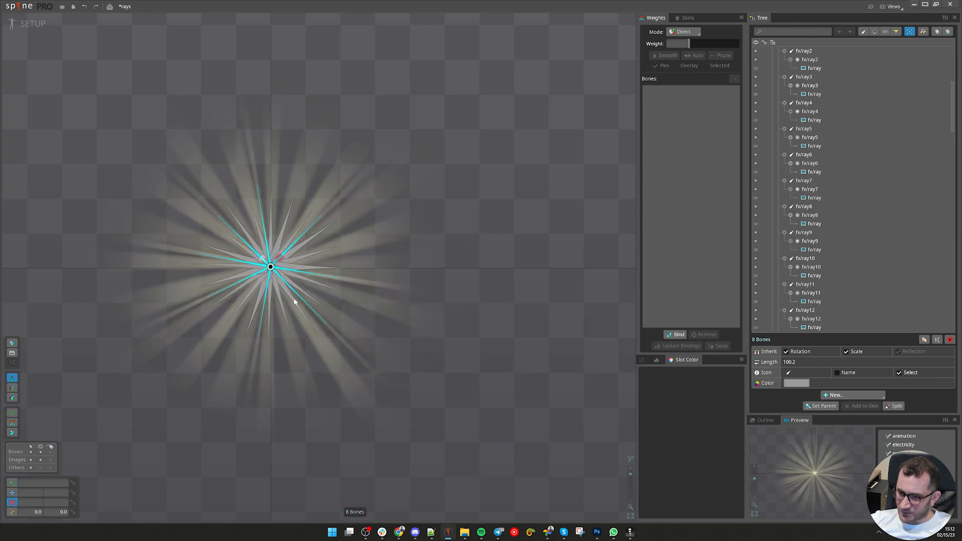
pyautogui.press('c')
pyautogui.moveTo(608, 257); pyautogui.dragTo(598, 271)
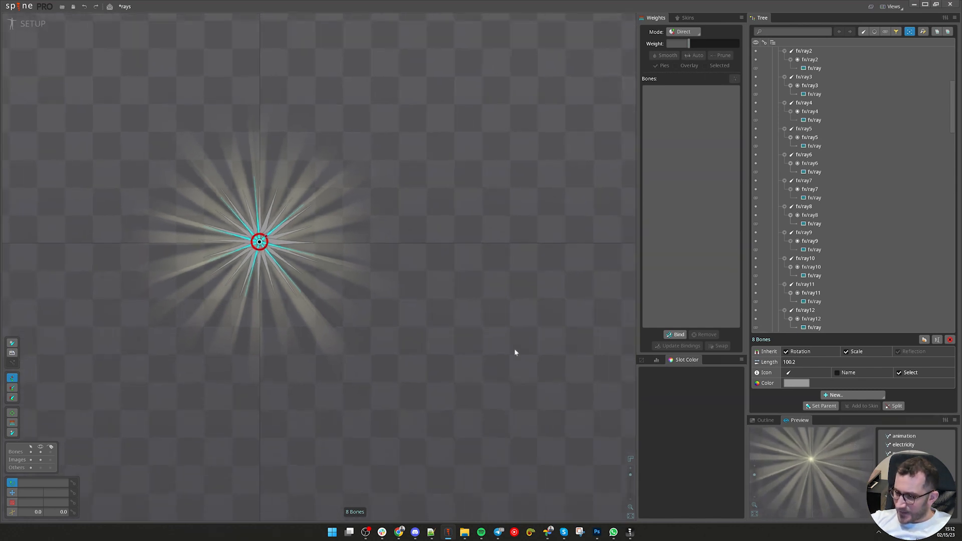
pyautogui.press('c')
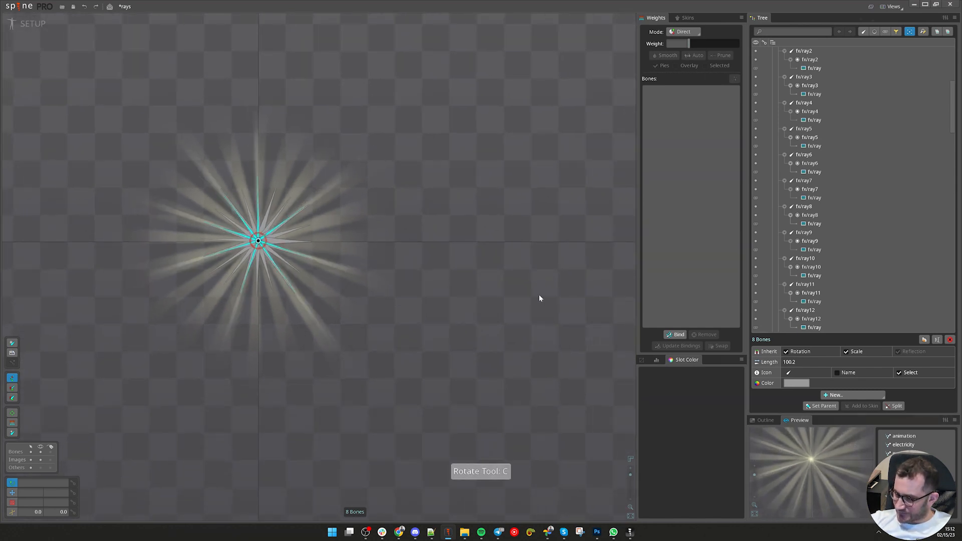
# - Adjust the scale of individual narrow ray bones, including fx/ray27 and fx/ray28, and select fx/ray26
pyautogui.scroll(5, 279, 263)
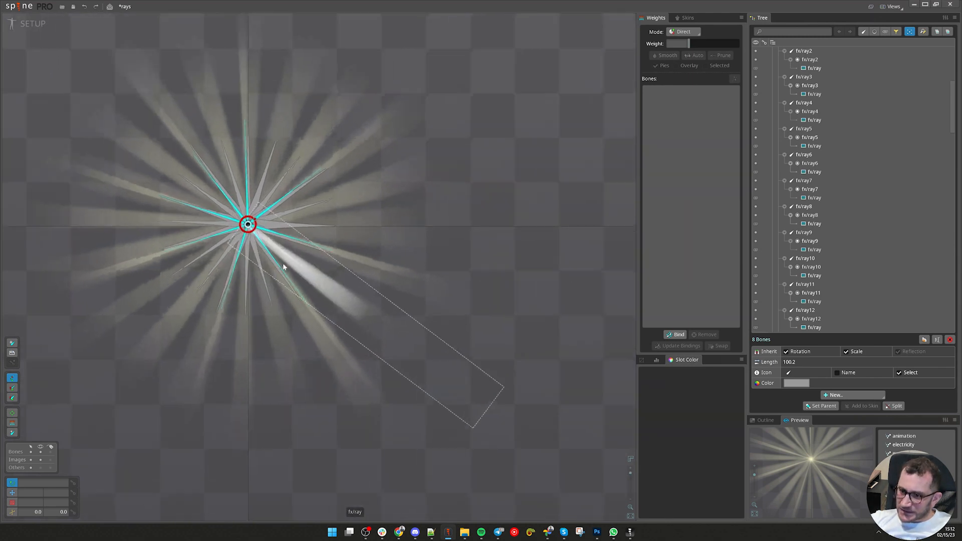
pyautogui.press('Escape')
pyautogui.press('x')
pyautogui.click(275, 271)
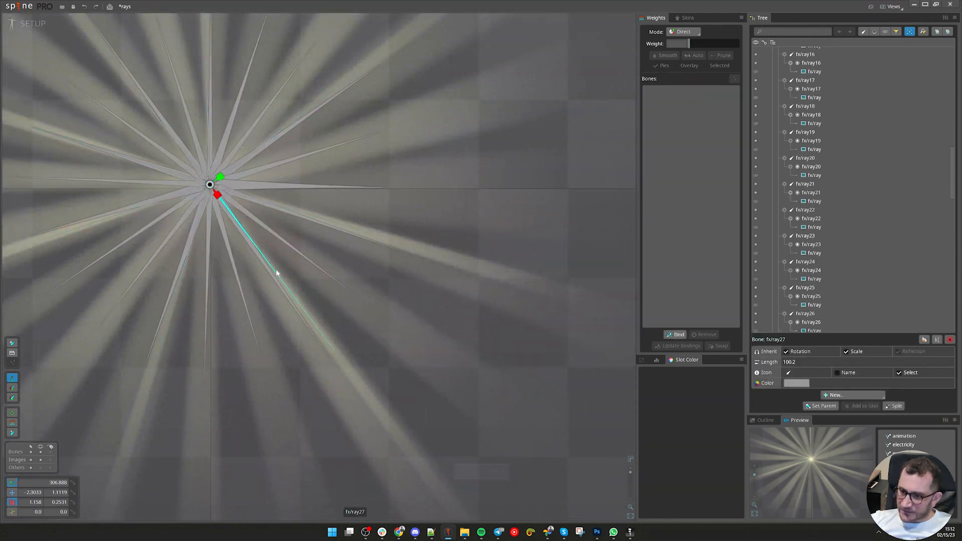
pyautogui.click(223, 194)
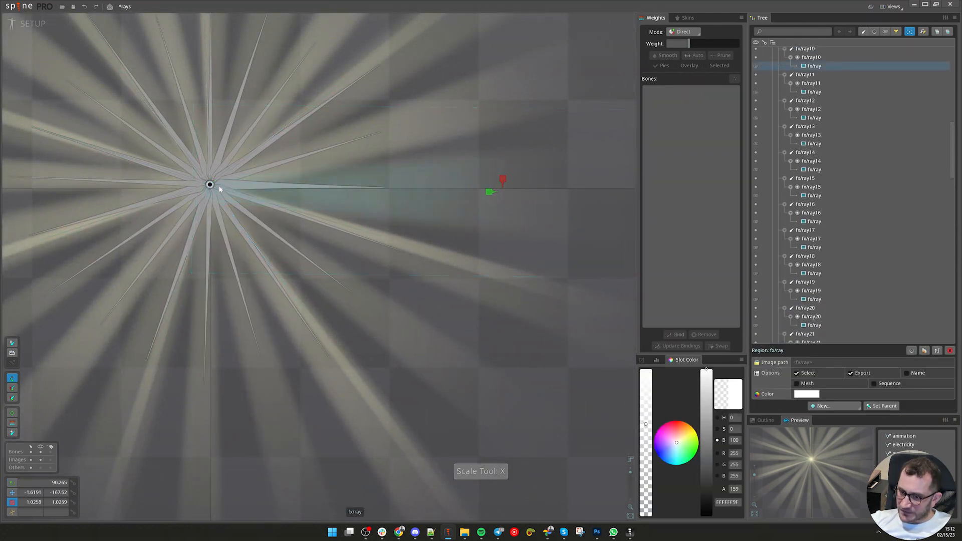
pyautogui.press('x')
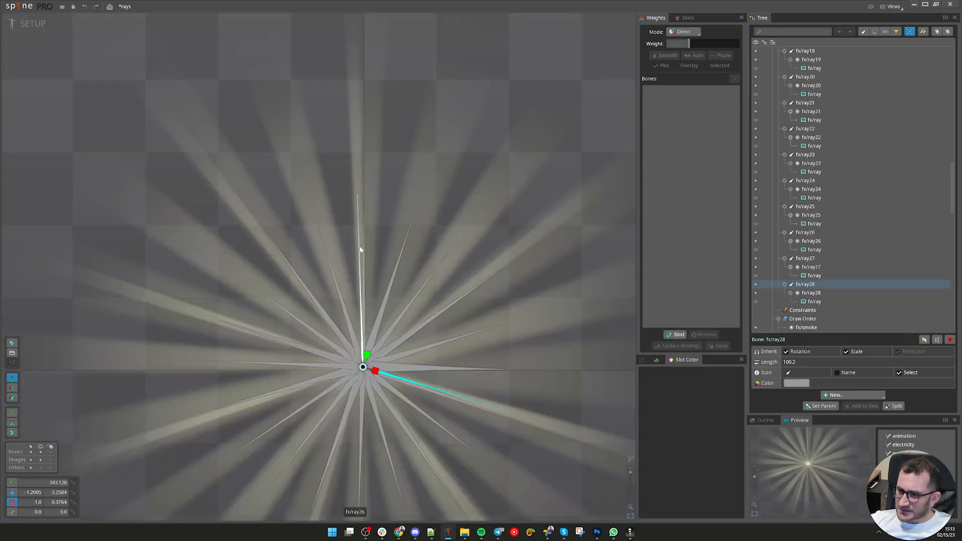
pyautogui.click(361, 248)
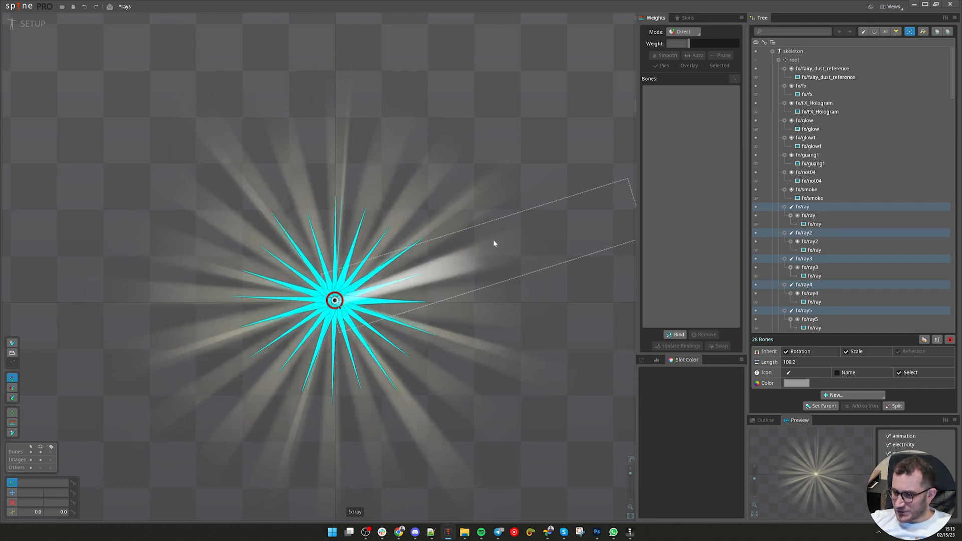
# - Filter the tree to slots, select all 28 ray slots through their images, and restore the full tree
pyautogui.click(820, 216)
pyautogui.click(874, 32)
pyautogui.scroll(-3, 495, 365)
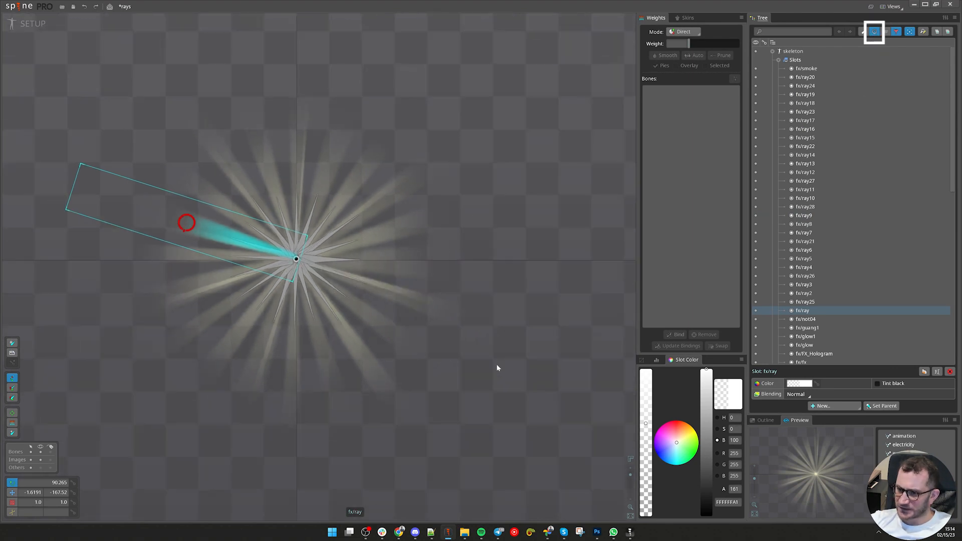
pyautogui.click(366, 233)
pyautogui.moveTo(139, 101); pyautogui.dragTo(429, 418)
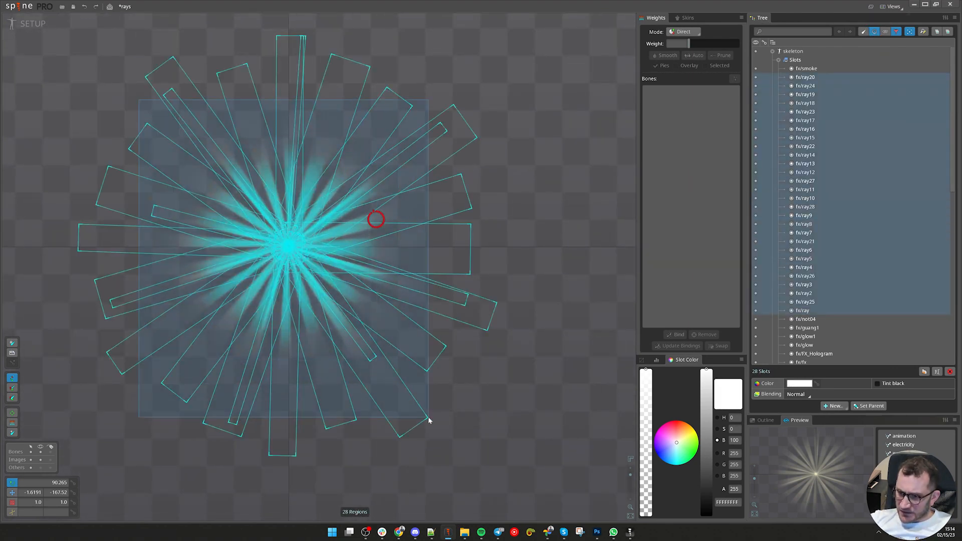
pyautogui.scroll(1, 521, 395)
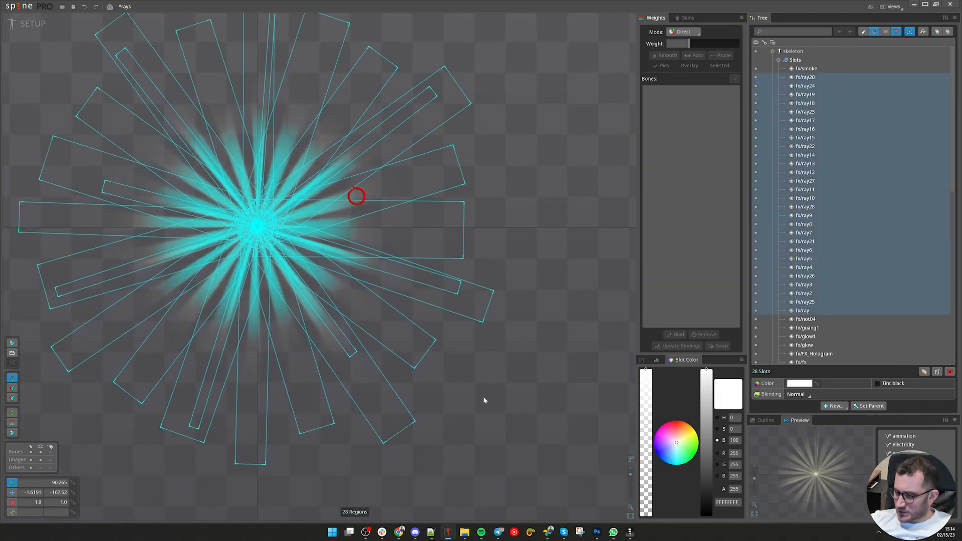
pyautogui.moveTo(482, 399); pyautogui.dragTo(530, 436)
pyautogui.scroll(-2, 526, 426)
pyautogui.click(876, 32)
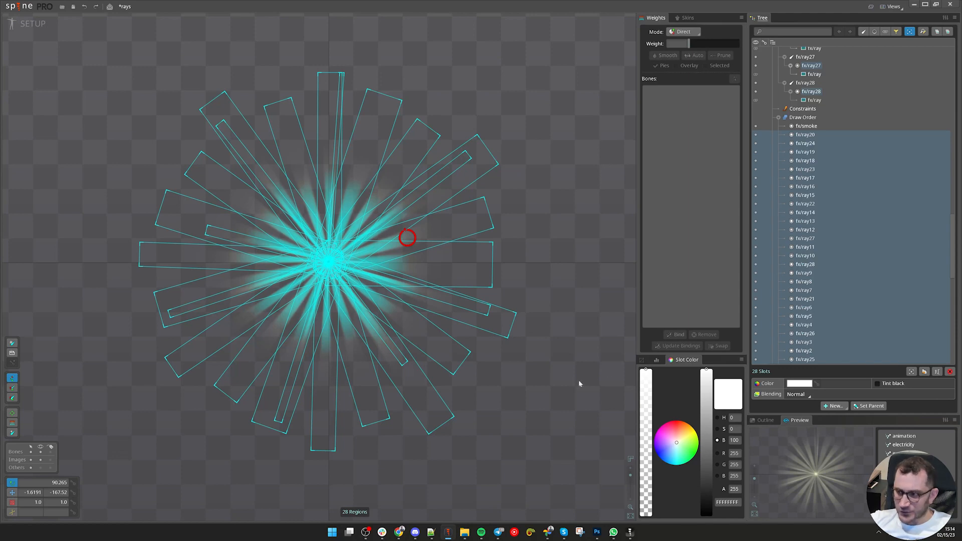
# - Try to set the root bone as the parent of the 28 selected ray slots
pyautogui.scroll(3, 880, 159)
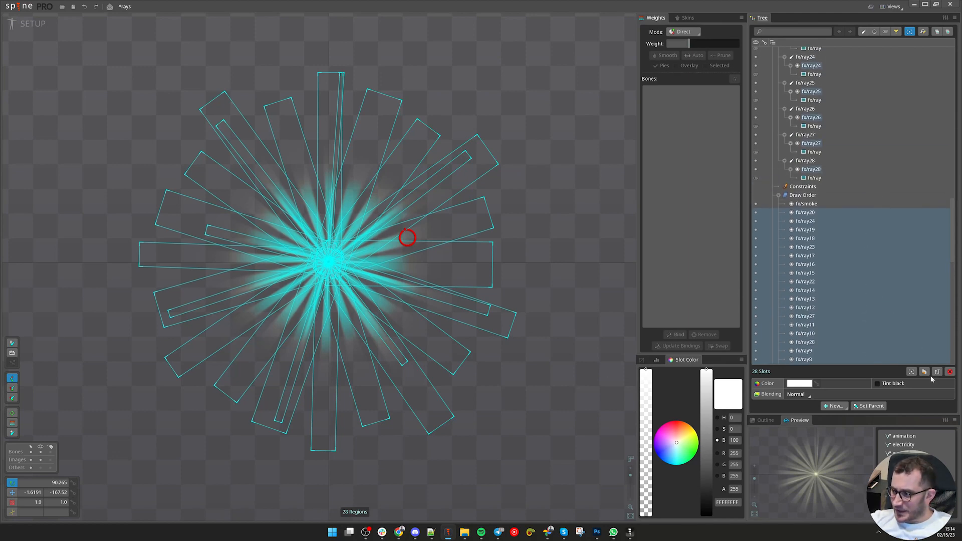
pyautogui.press('p')
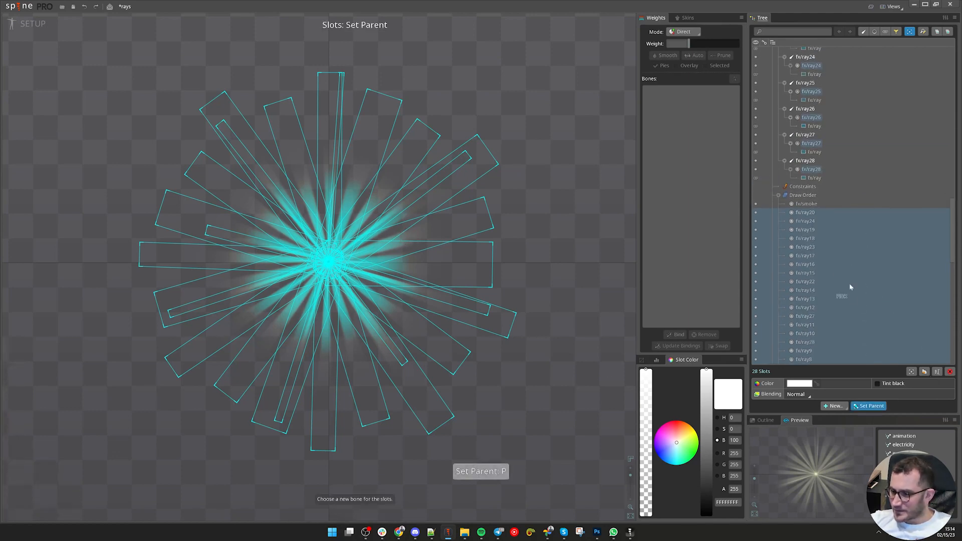
pyautogui.scroll(15, 849, 284)
pyautogui.scroll(10, 851, 235)
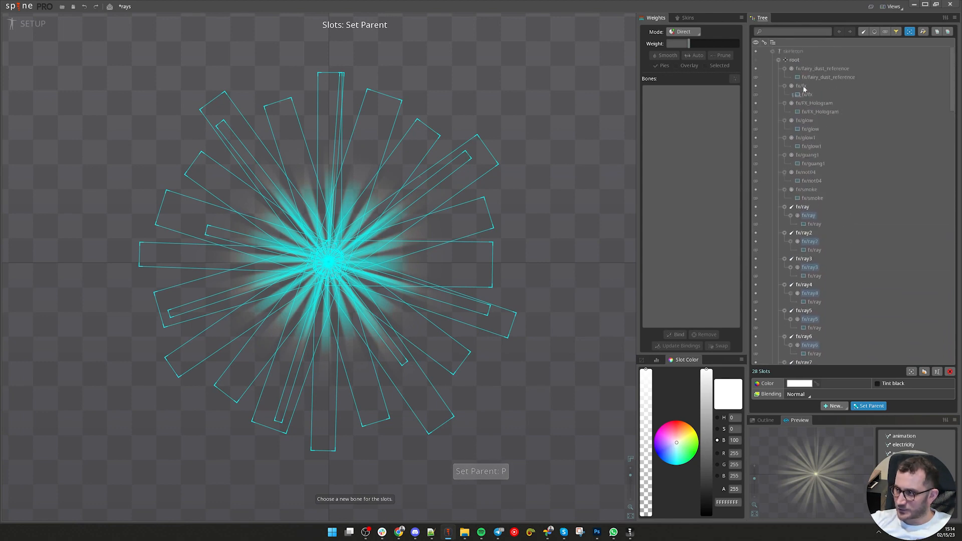
pyautogui.click(798, 62)
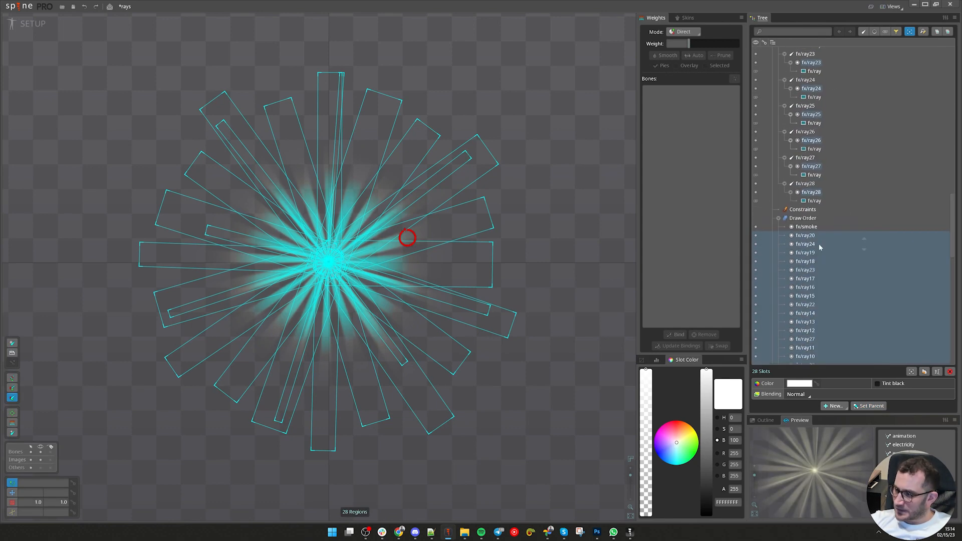
pyautogui.scroll(1, 820, 246)
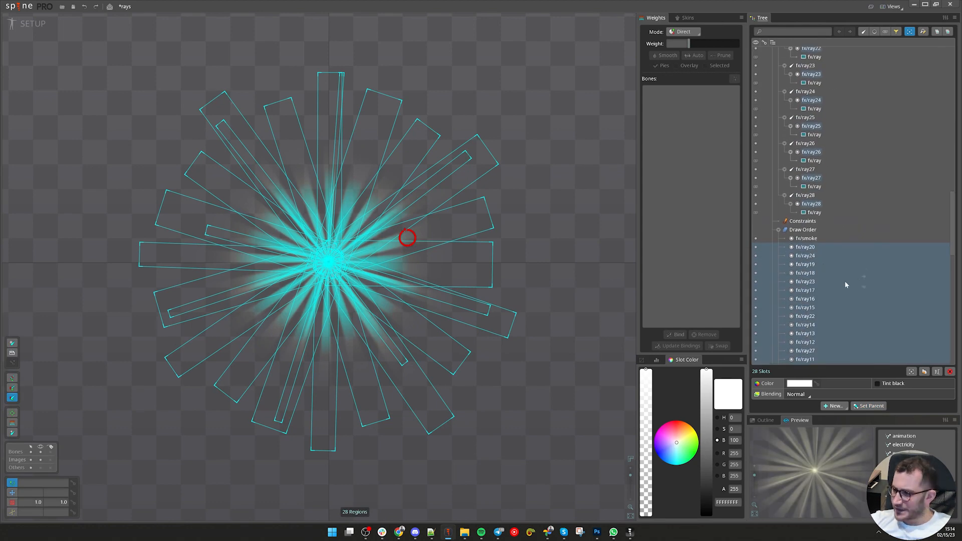
pyautogui.scroll(-5, 846, 284)
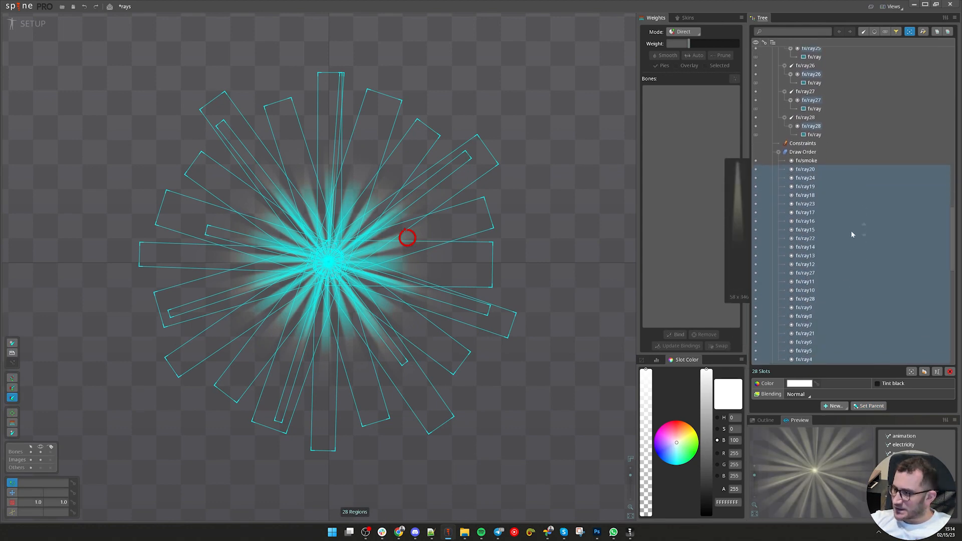
pyautogui.press('p')
pyautogui.scroll(15, 857, 271)
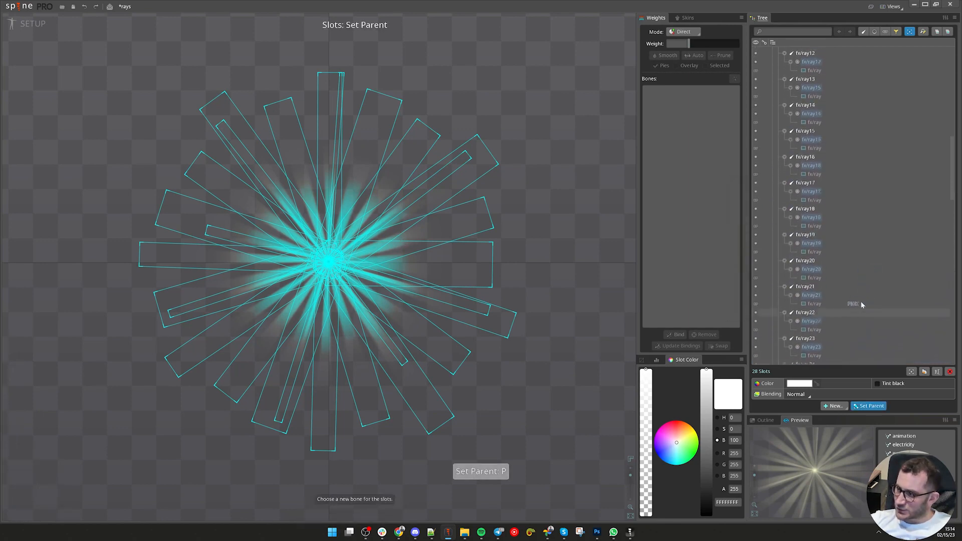
pyautogui.scroll(5, 858, 280)
pyautogui.click(814, 60)
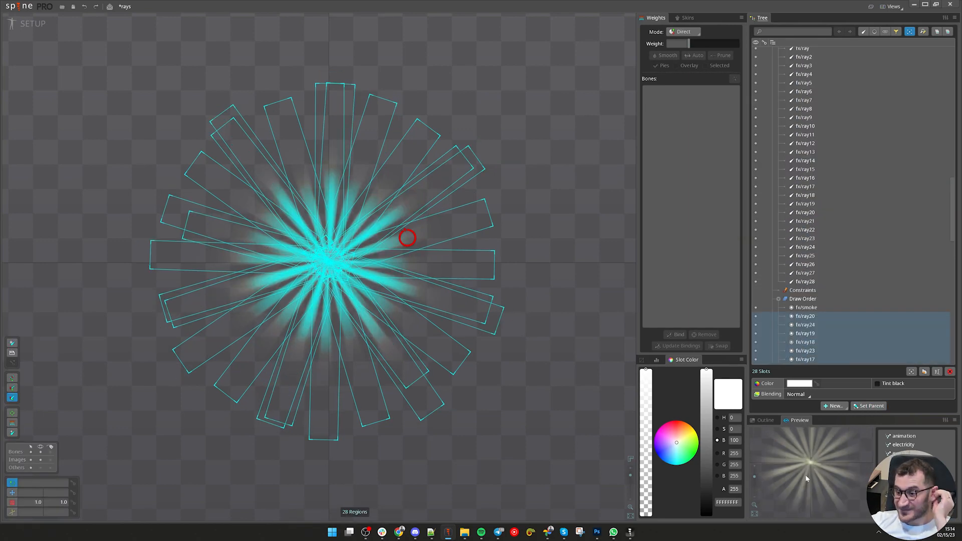
# - Select all 28 ray images around the circle and convert them to meshes
pyautogui.click(486, 324)
pyautogui.click(440, 346)
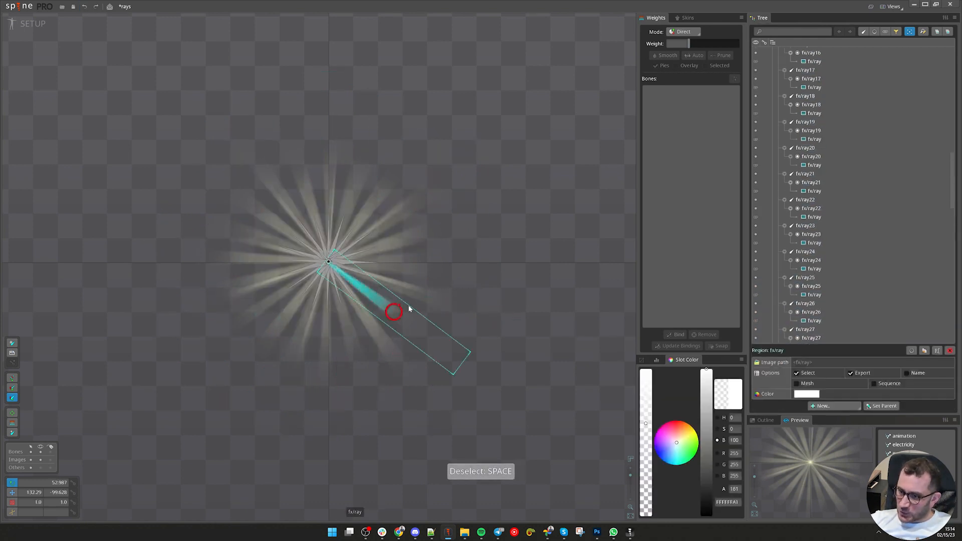
pyautogui.moveTo(208, 117); pyautogui.dragTo(472, 417)
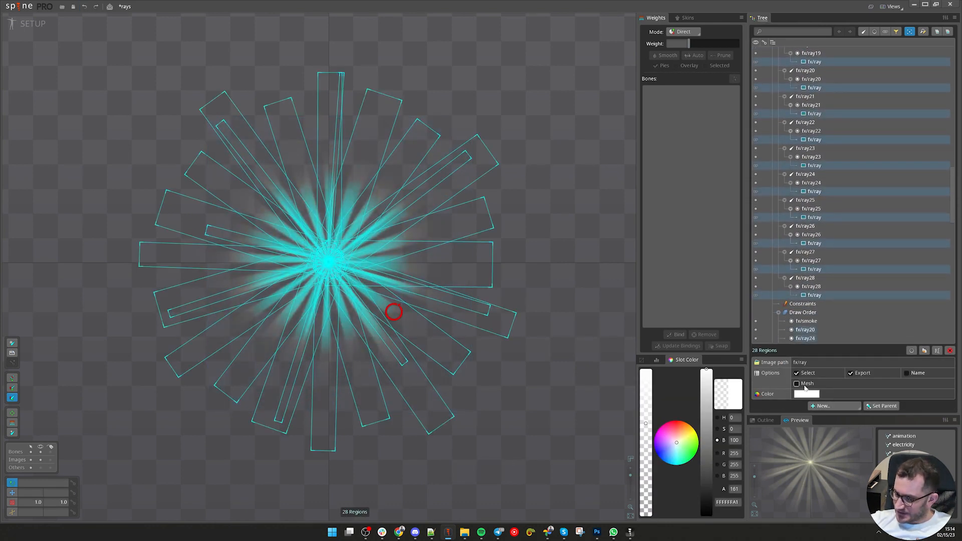
pyautogui.scroll(2, 356, 365)
pyautogui.scroll(1, 511, 354)
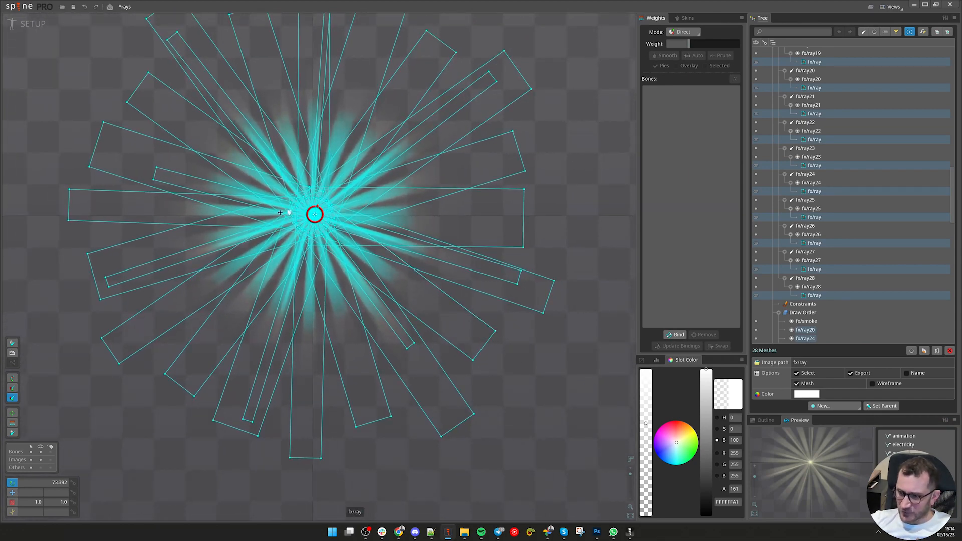
pyautogui.scroll(2, 450, 333)
pyautogui.scroll(-5, 399, 356)
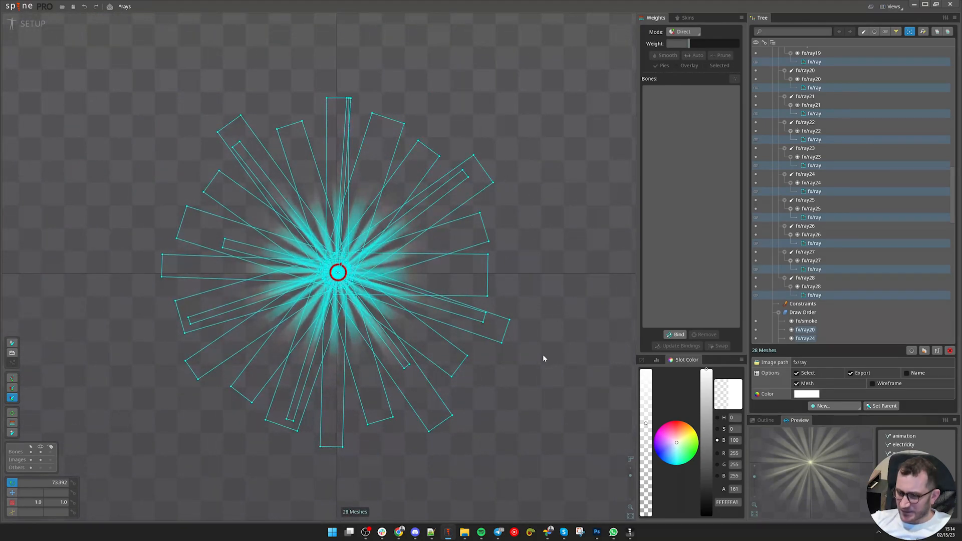
pyautogui.moveTo(543, 362); pyautogui.dragTo(536, 385)
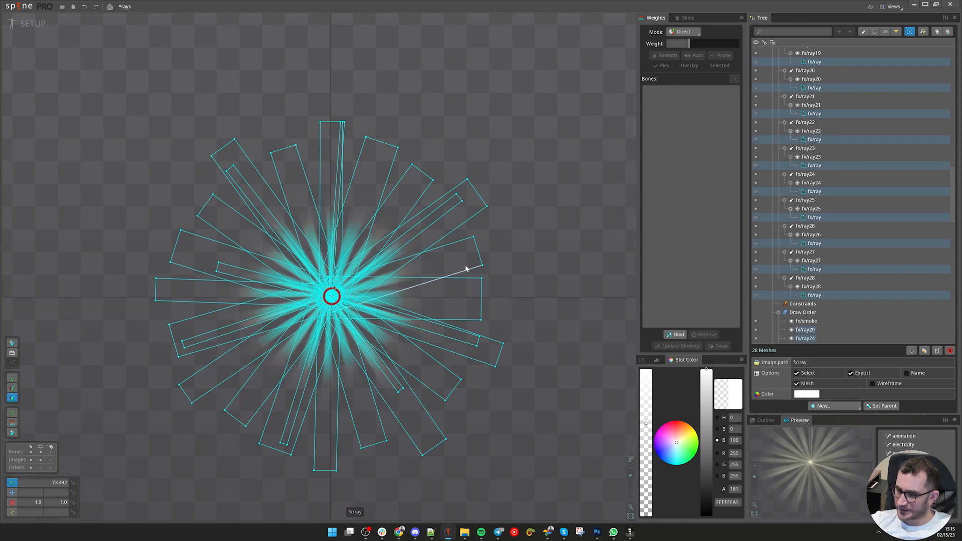
# - Filter the tree to show only slots, with all 28 ray slots selected
pyautogui.click(874, 31)
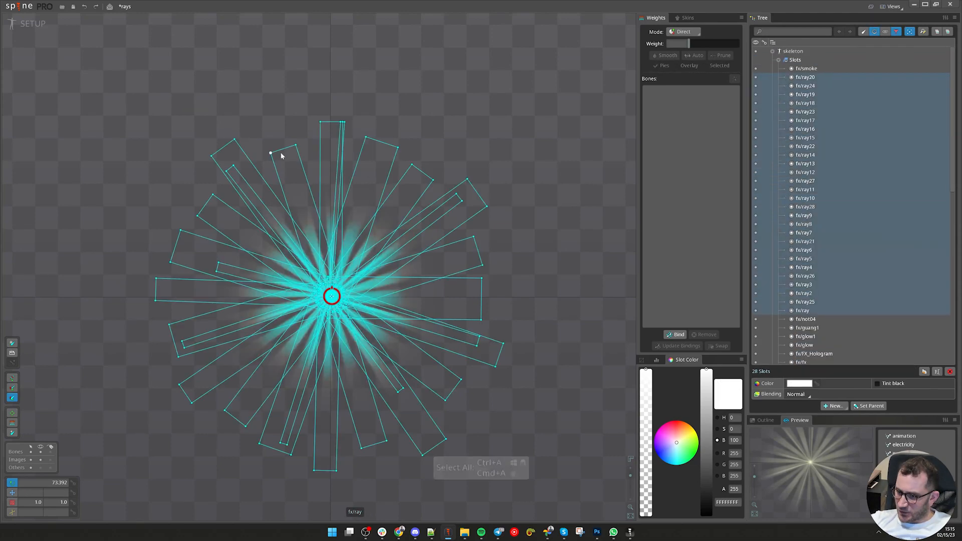
pyautogui.scroll(-3, 281, 155)
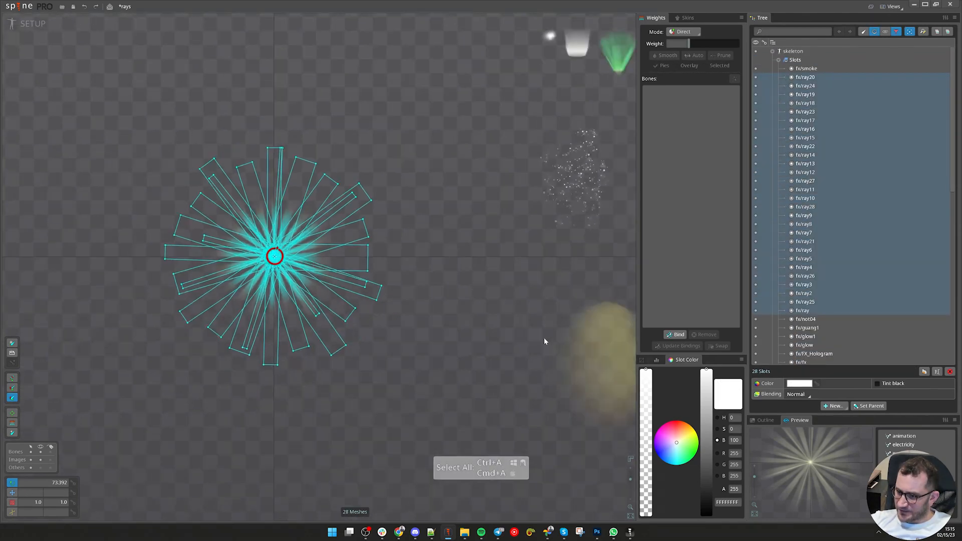
pyautogui.scroll(2, 542, 341)
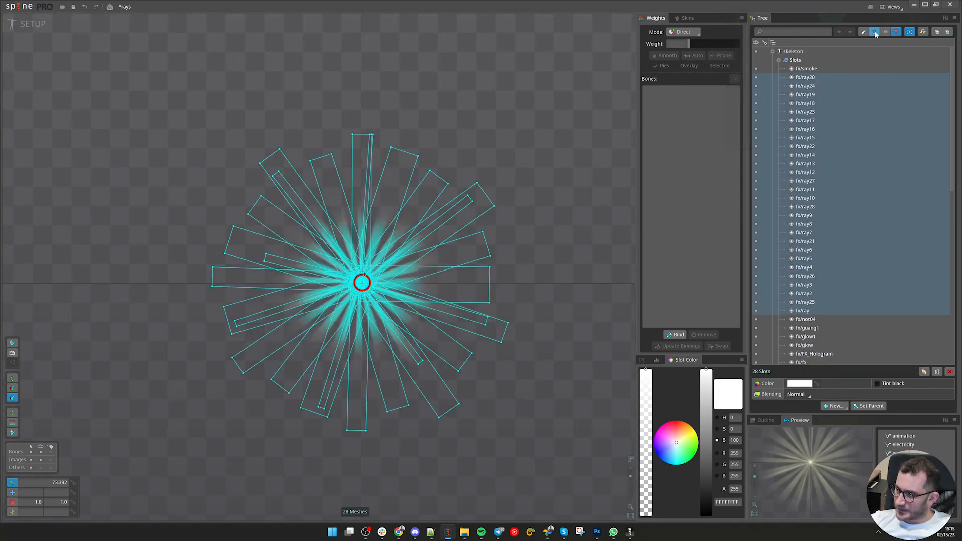
# - Restore the full tree and set the root bone as the parent of the 28 selected ray slots
pyautogui.click(874, 32)
pyautogui.scroll(3, 835, 217)
pyautogui.press('p')
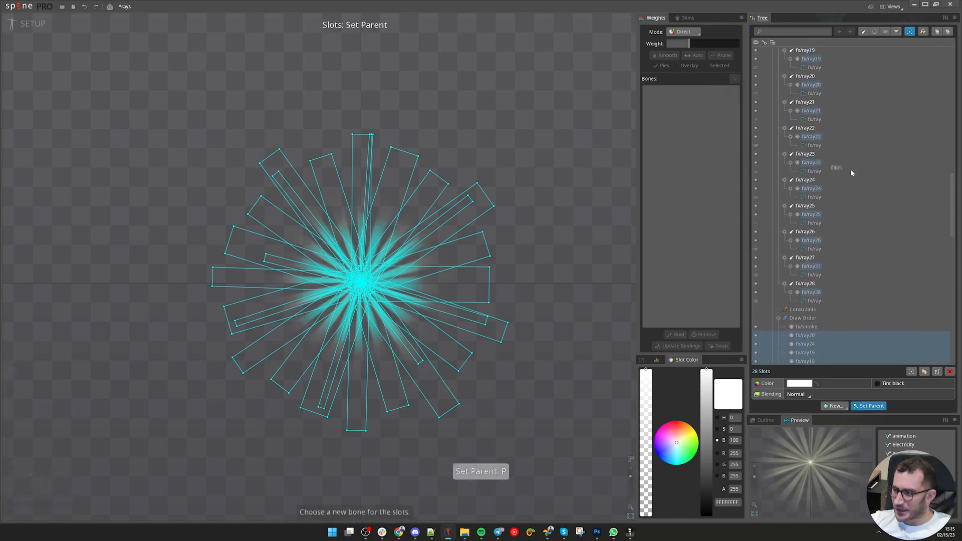
pyautogui.scroll(10, 841, 231)
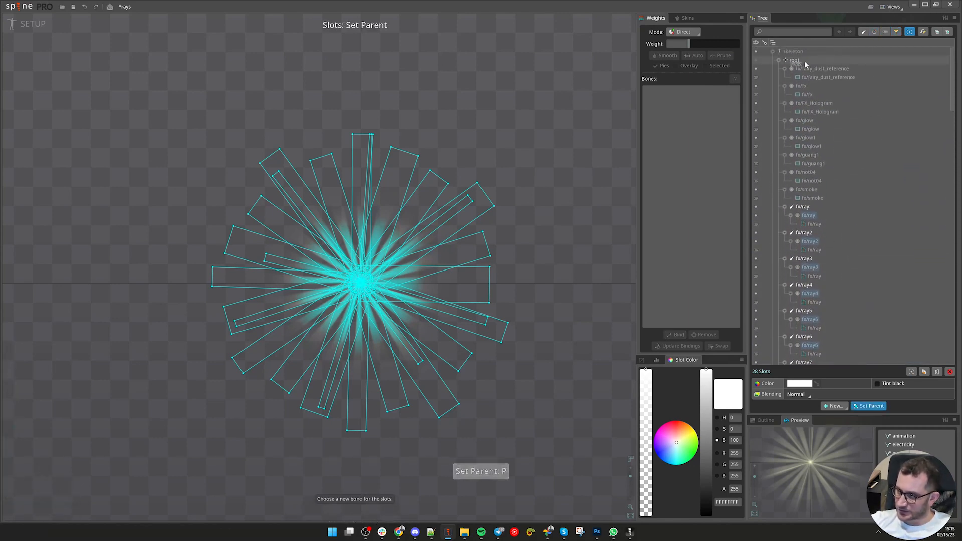
pyautogui.click(809, 68)
pyautogui.click(543, 308)
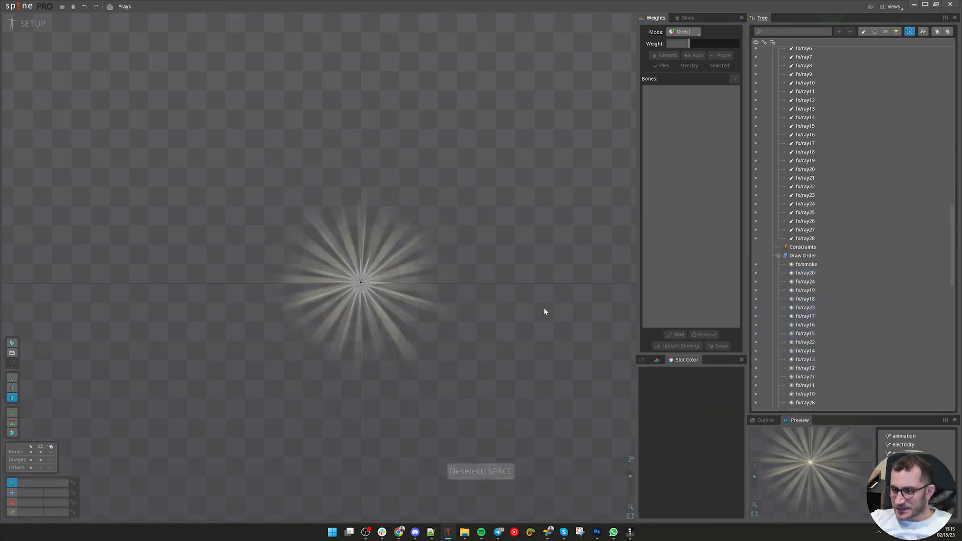
# - Select all 28 ray bones, from fx/ray to fx/ray28, and delete them
pyautogui.scroll(5, 501, 313)
pyautogui.click(329, 264)
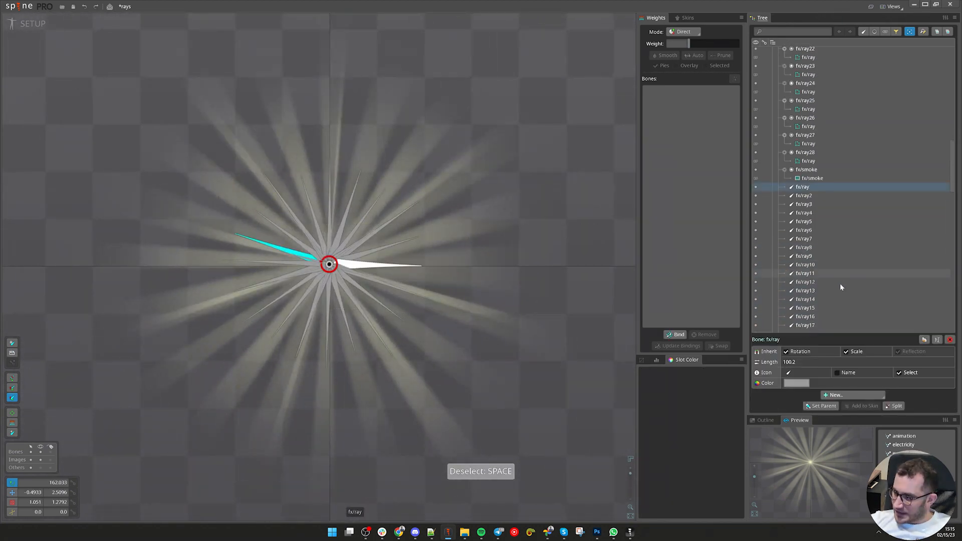
pyautogui.scroll(-2, 842, 270)
pyautogui.keyDown('shift'); pyautogui.click(814, 205); pyautogui.keyUp('shift')
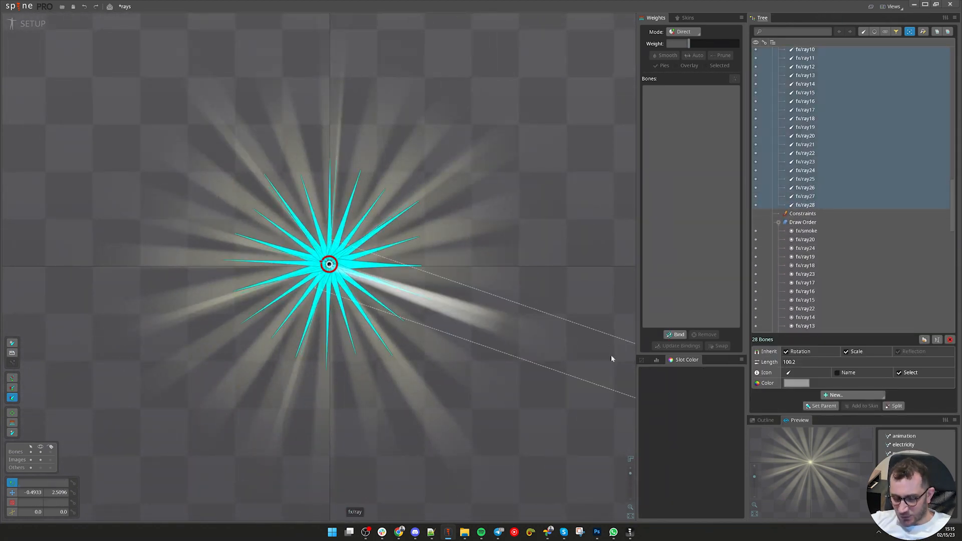
pyautogui.press('Delete')
pyautogui.press('Return')
pyautogui.scroll(-3, 459, 387)
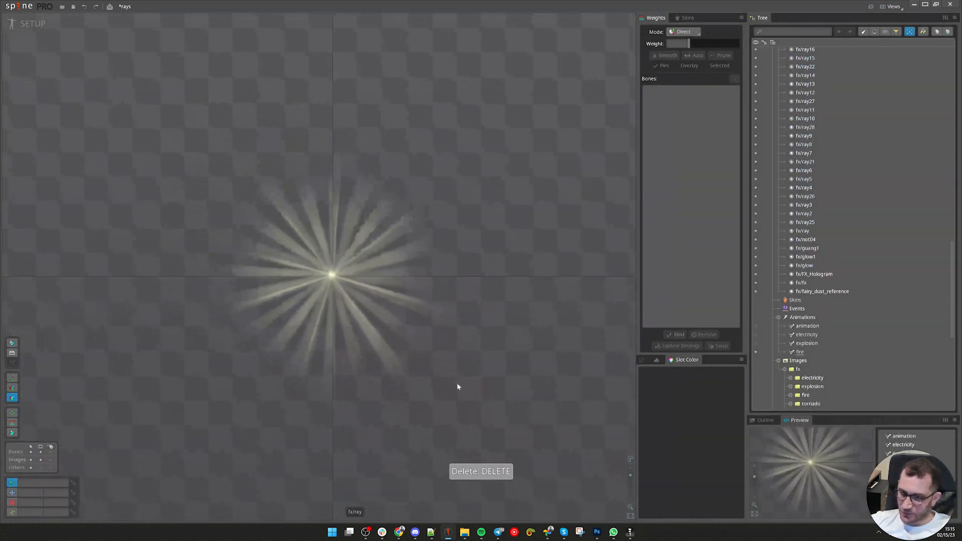
# - Collapse the skeleton tree and create two zero-length bones under root at the centre of the rays
pyautogui.scroll(3, 373, 302)
pyautogui.scroll(-1, 516, 381)
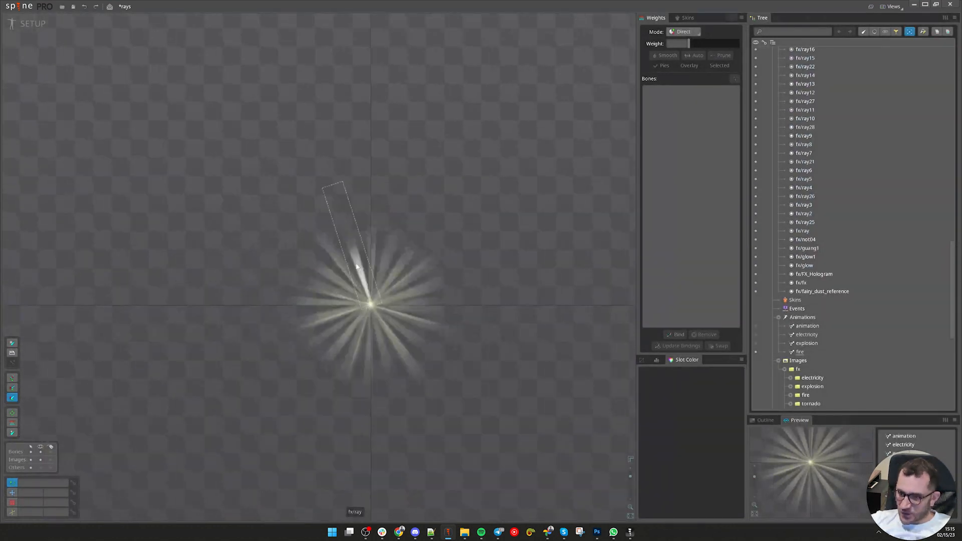
pyautogui.scroll(1, 777, 186)
pyautogui.scroll(20, 777, 182)
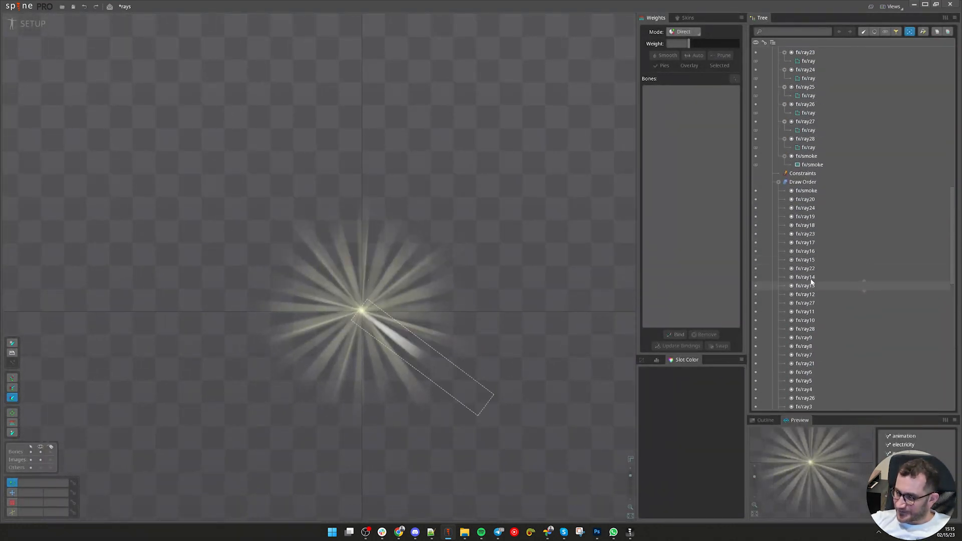
pyautogui.rightClick(793, 53)
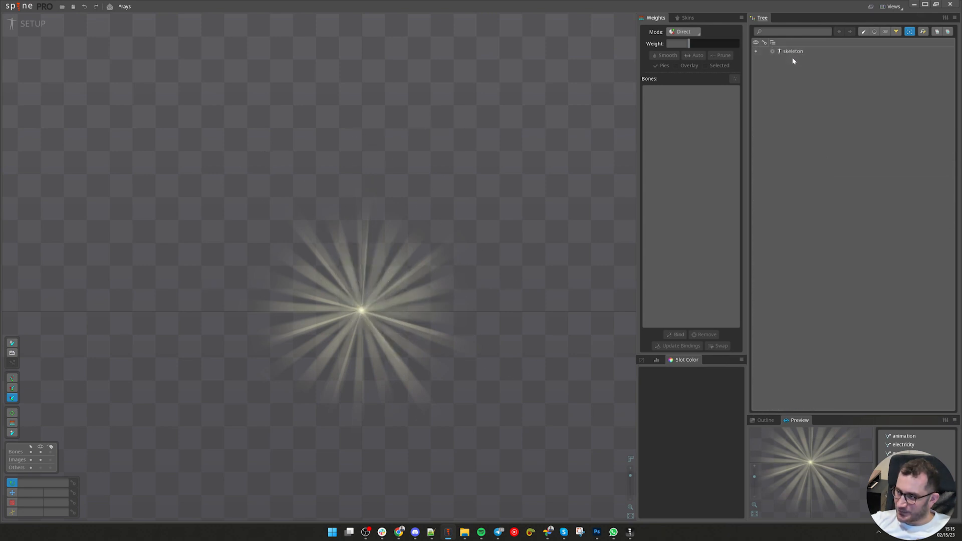
pyautogui.rightClick(793, 52)
pyautogui.click(793, 59)
pyautogui.press('n')
pyautogui.scroll(6, 383, 273)
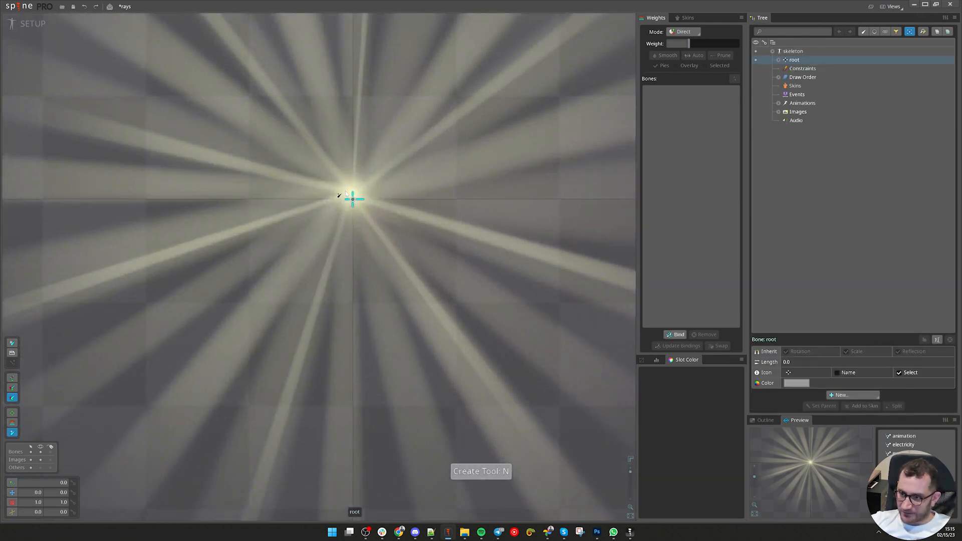
pyautogui.scroll(4, 344, 201)
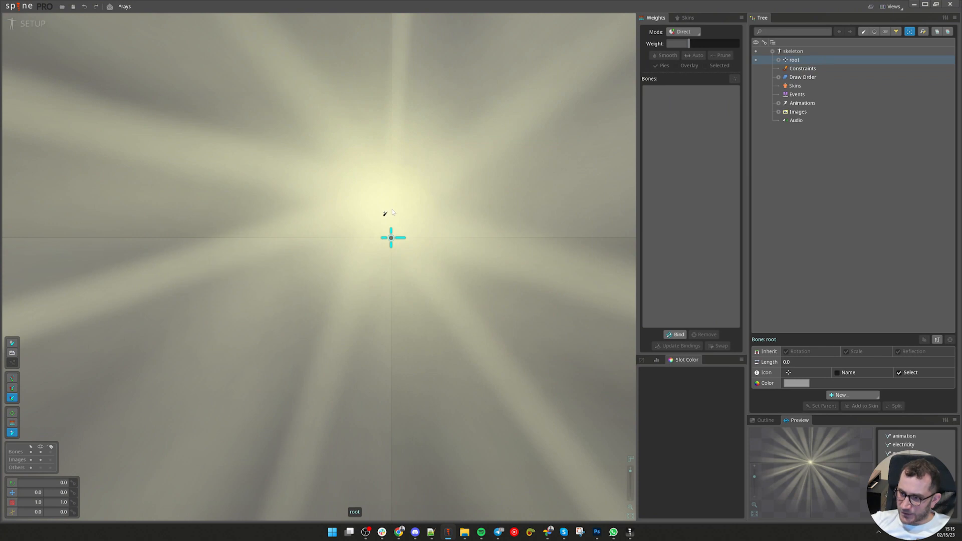
pyautogui.click(390, 210)
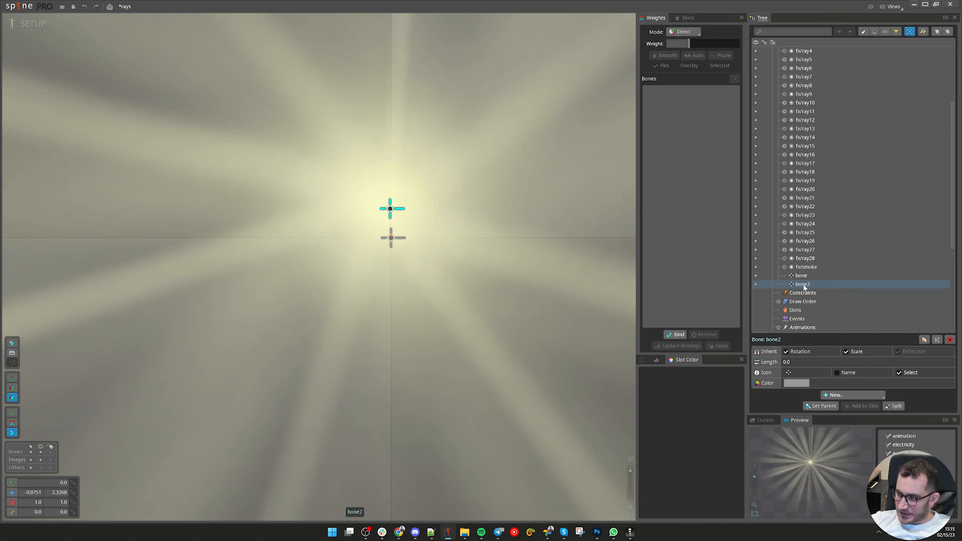
# - Rename bone2 as rotor and bone as rays, and make rotor a child of rays
pyautogui.doubleClick(803, 284)
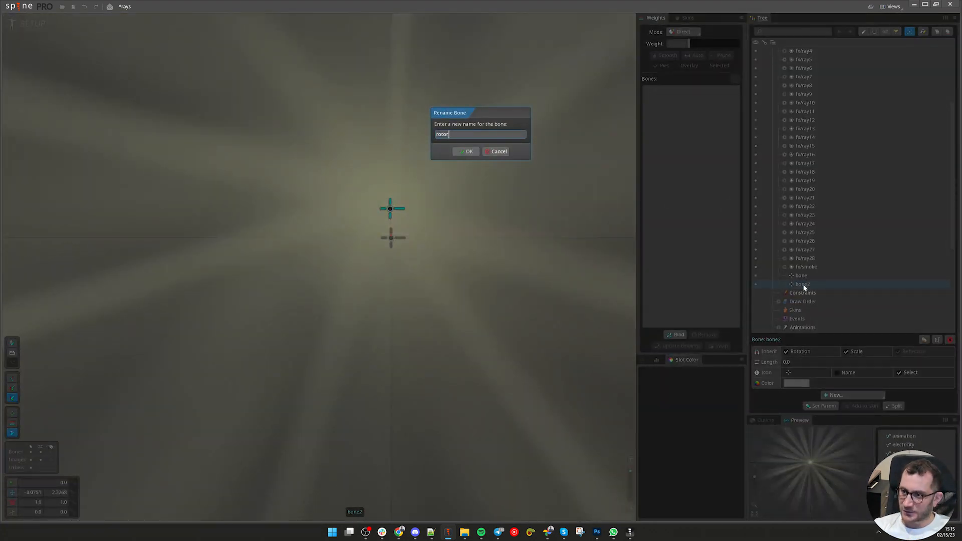
pyautogui.press('Return')
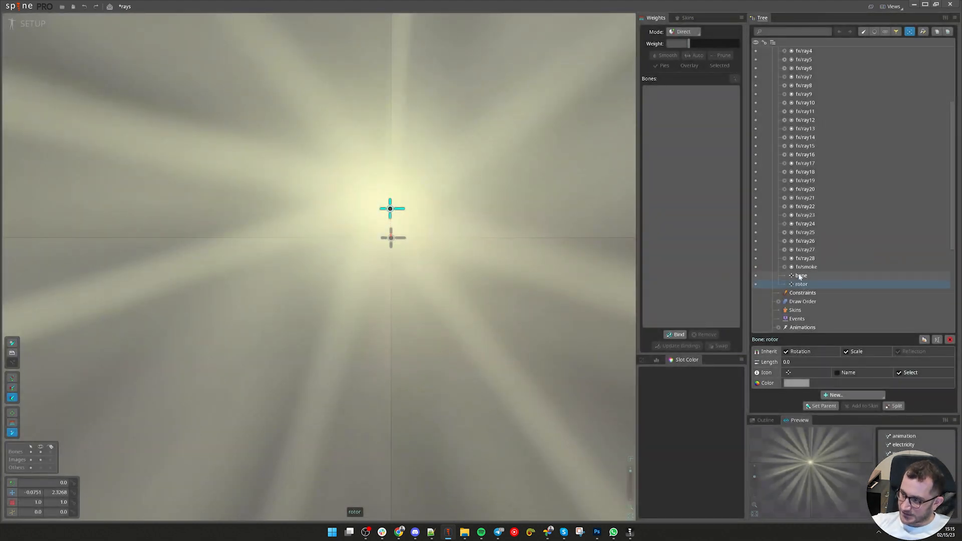
pyautogui.doubleClick(800, 276)
pyautogui.write('rays')
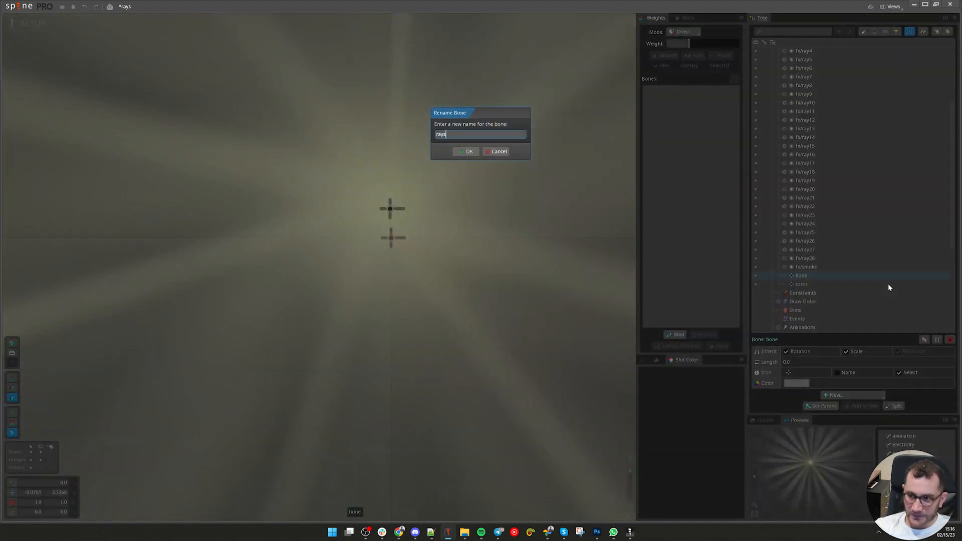
pyautogui.press('Return')
pyautogui.moveTo(797, 285); pyautogui.dragTo(805, 277)
# - Select all 28 ray slots and set the rotor bone as their parent
pyautogui.click(799, 277)
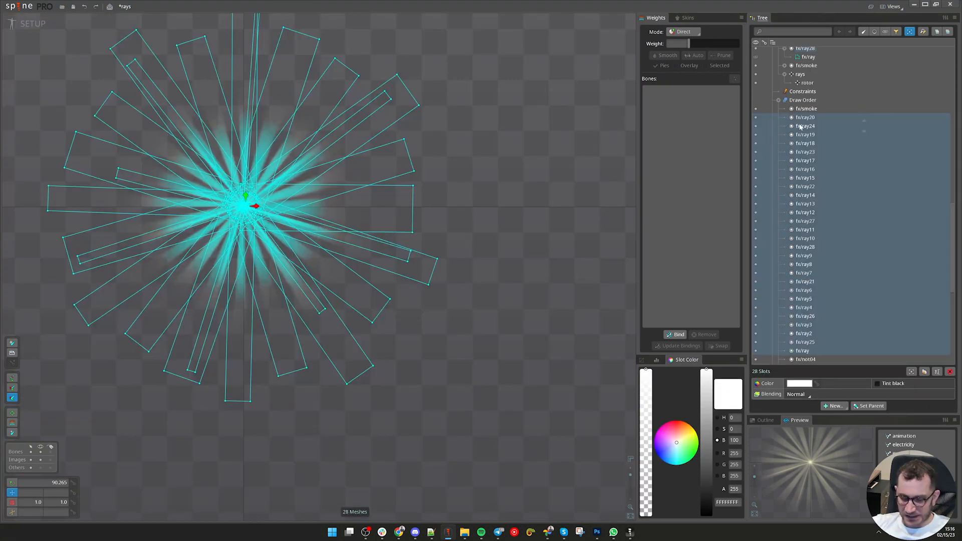
pyautogui.press('p')
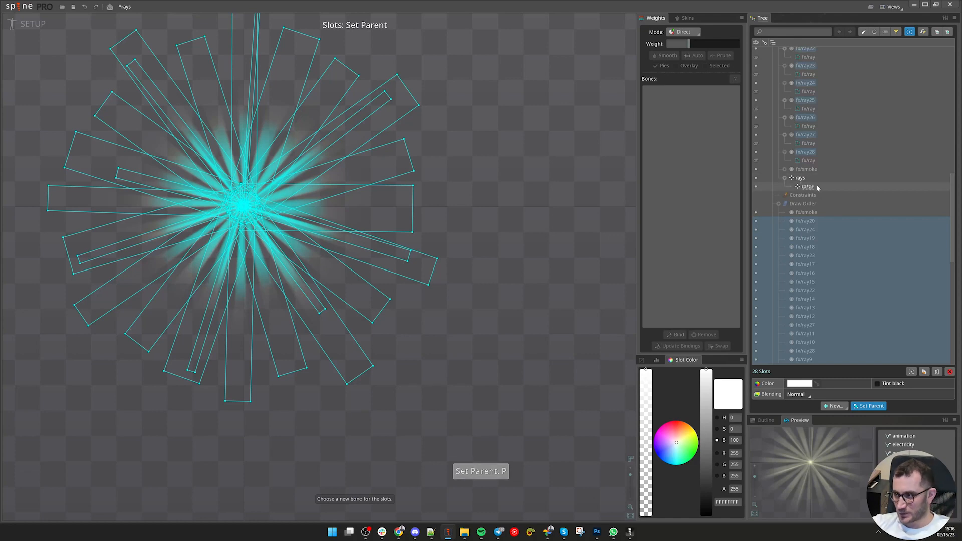
pyautogui.click(816, 188)
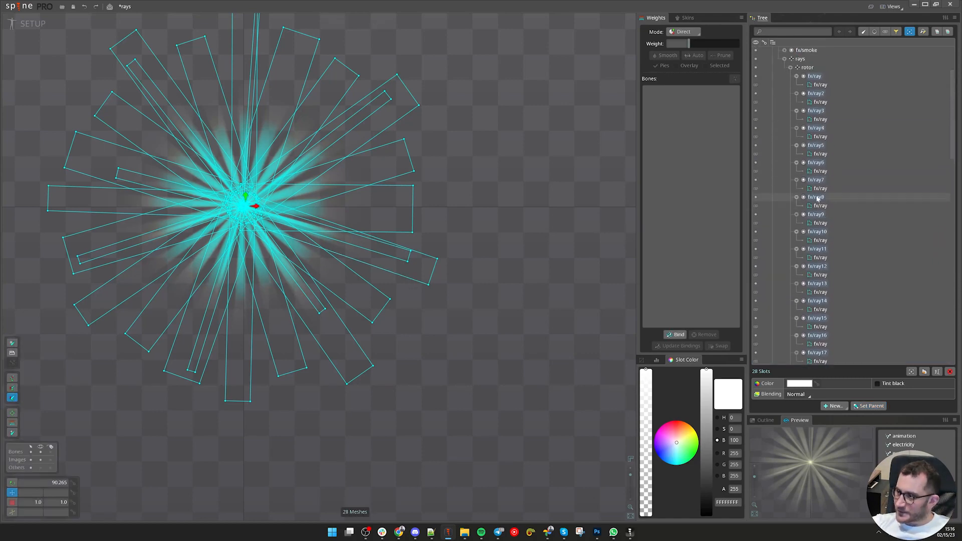
# - Select the rays bone, test translating it with the whole burst, and undo the move
pyautogui.scroll(3, 817, 199)
pyautogui.rightClick(803, 140)
pyautogui.click(800, 139)
pyautogui.scroll(-2, 426, 365)
pyautogui.press('v')
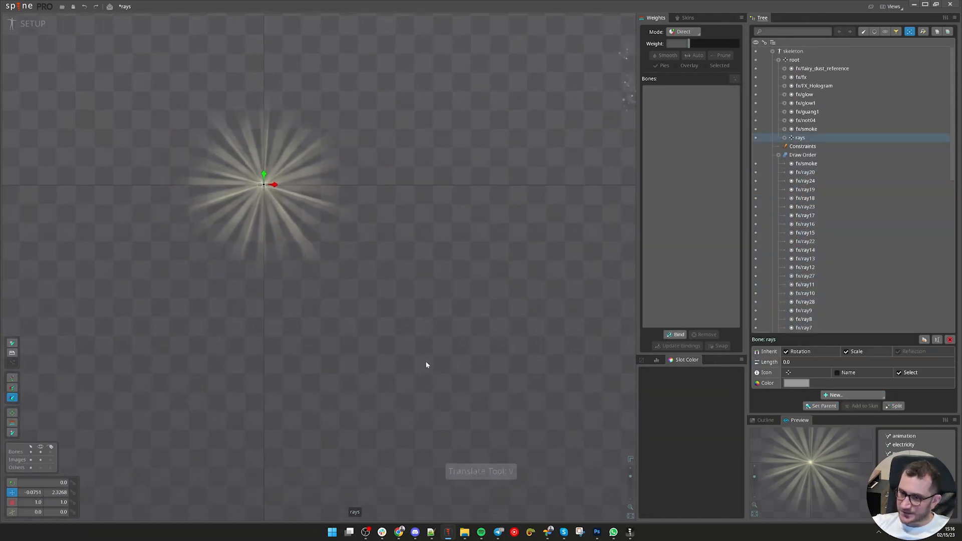
pyautogui.moveTo(427, 363); pyautogui.dragTo(519, 389)
pyautogui.hotkey('ctrl', 'z')
# - Test distorting the burst by scaling the rays bone to about 0.56 in X and shearing it about -20.3 in Y
pyautogui.click(786, 138)
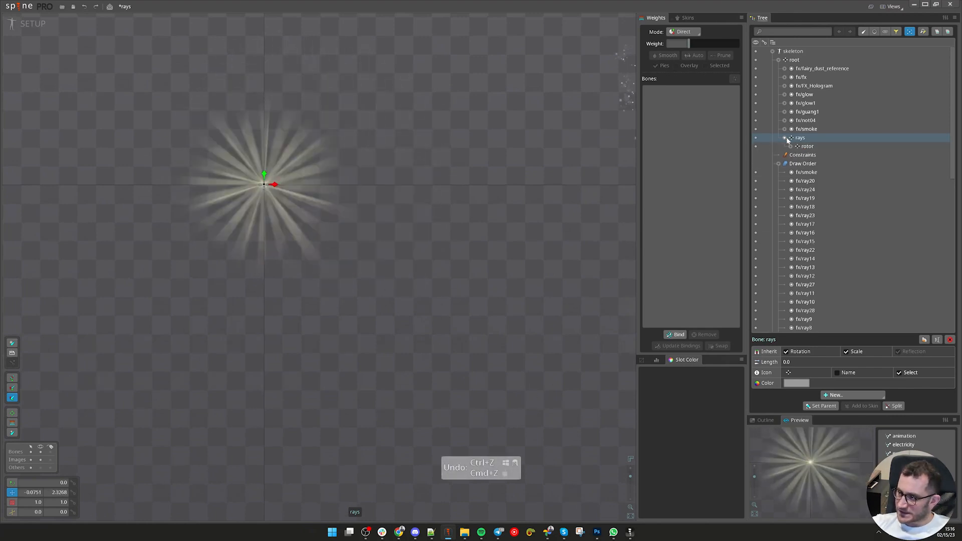
pyautogui.click(804, 146)
pyautogui.click(791, 146)
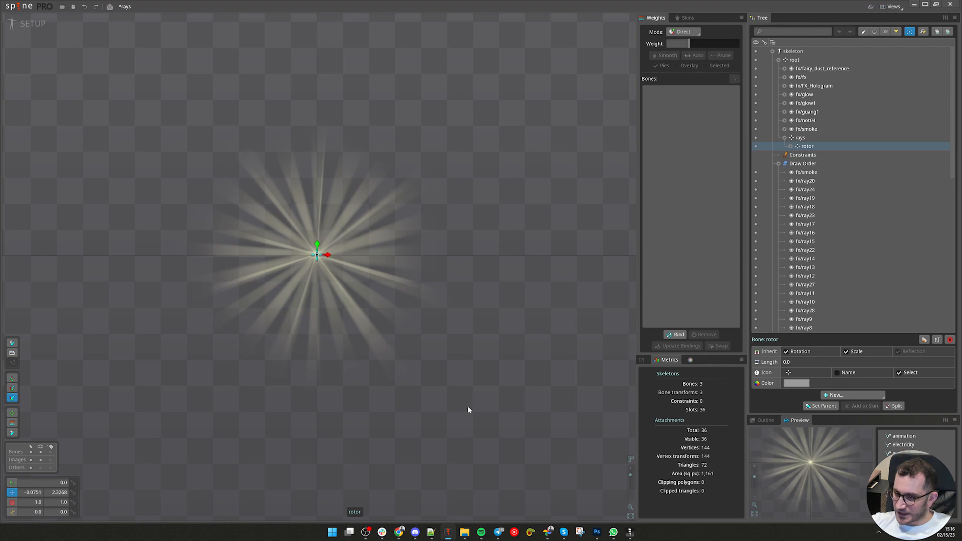
pyautogui.scroll(-1, 468, 407)
pyautogui.moveTo(468, 407)
pyautogui.mouseDown()
pyautogui.moveTo(431, 361)
pyautogui.moveTo(456, 401)
pyautogui.mouseUp()
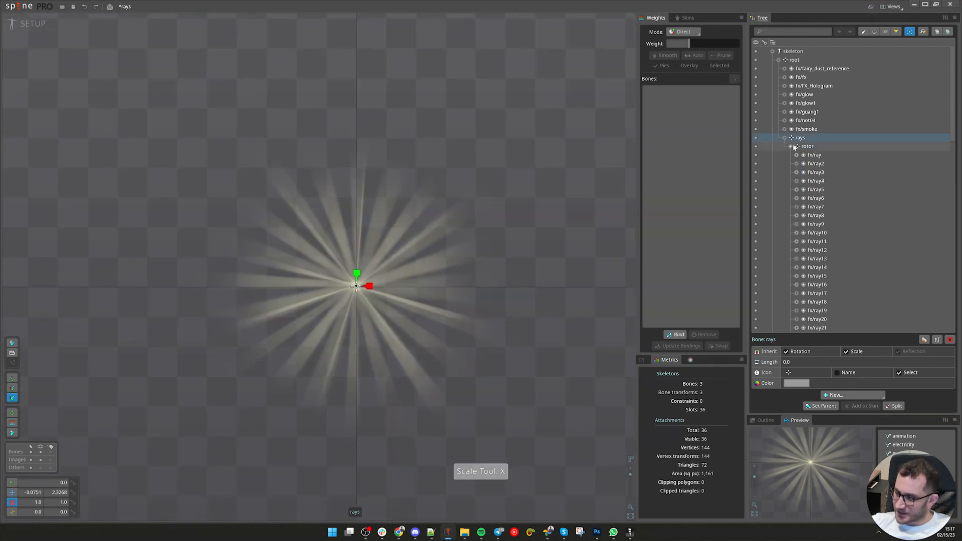
pyautogui.moveTo(369, 286); pyautogui.dragTo(364, 266)
pyautogui.press('z')
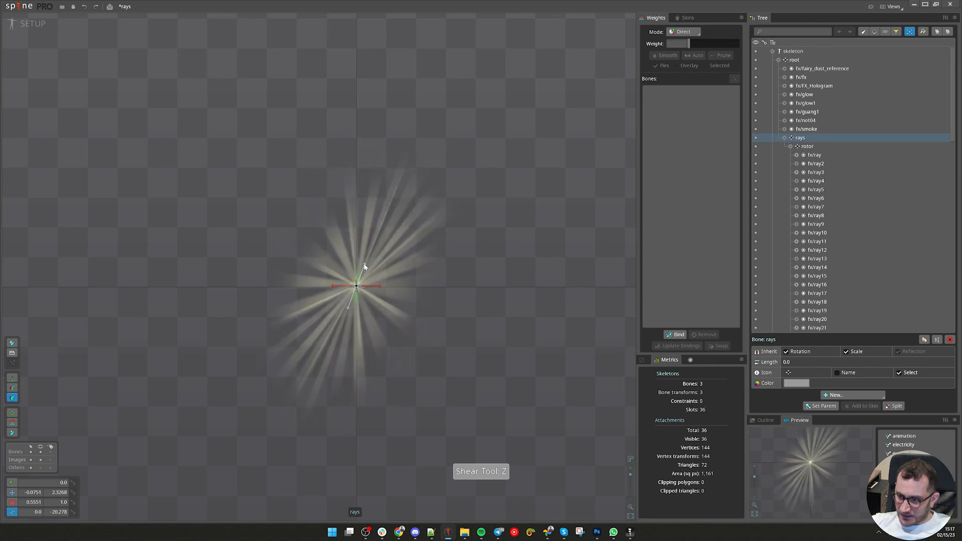
# - Test rotating the rotor bone inside the distorted rays bone, and undo the rotation, shear and scale
pyautogui.click(842, 145)
pyautogui.press('c')
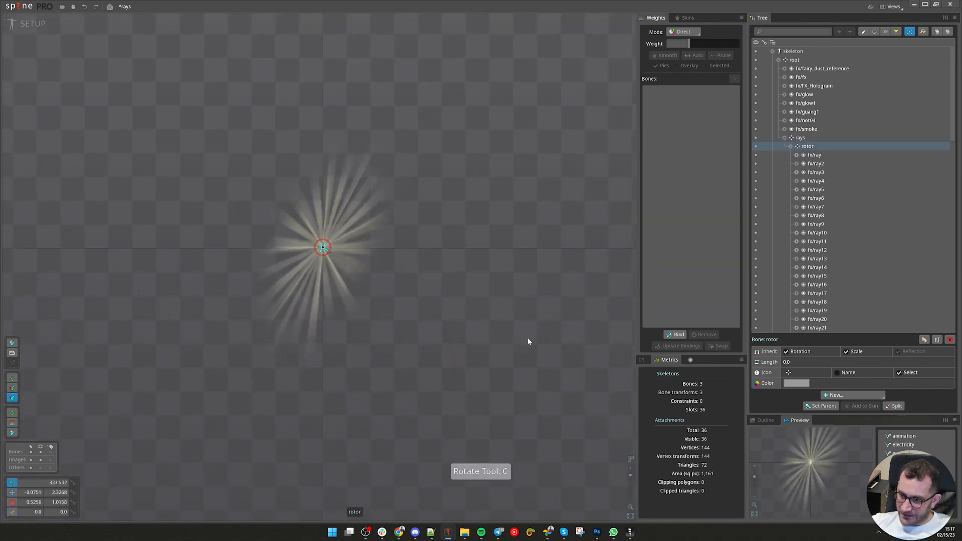
pyautogui.moveTo(527, 340); pyautogui.dragTo(383, 349)
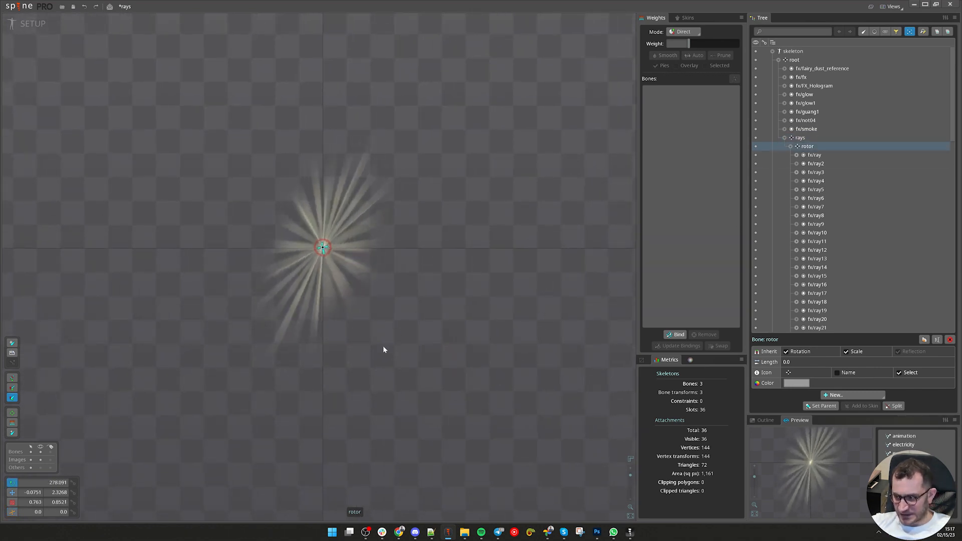
pyautogui.hotkey('ctrl', 'z')
pyautogui.hotkey('ctrl', 'z')
pyautogui.hotkey('ctrl', 'z')
# - Save the rays project
pyautogui.hotkey('ctrl', 's')
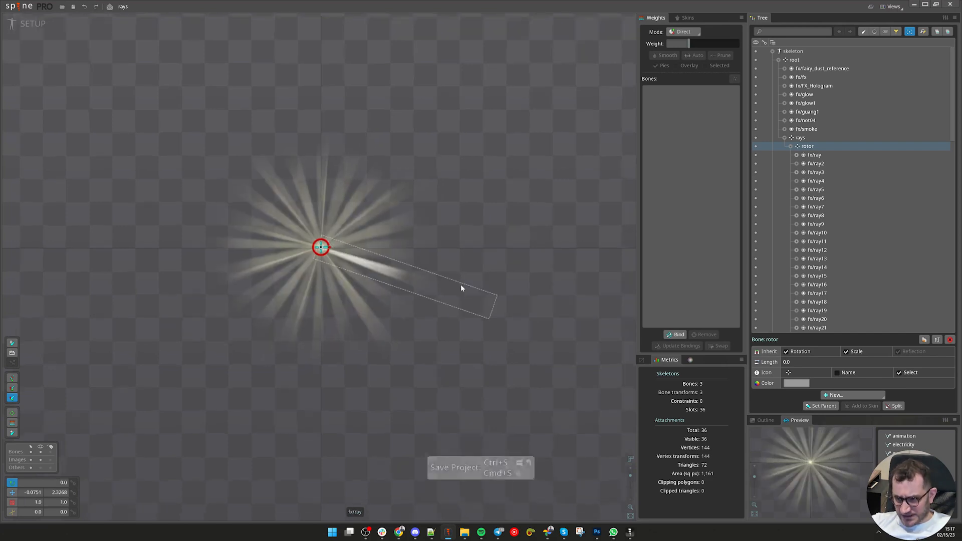
pyautogui.scroll(-2, 340, 380)
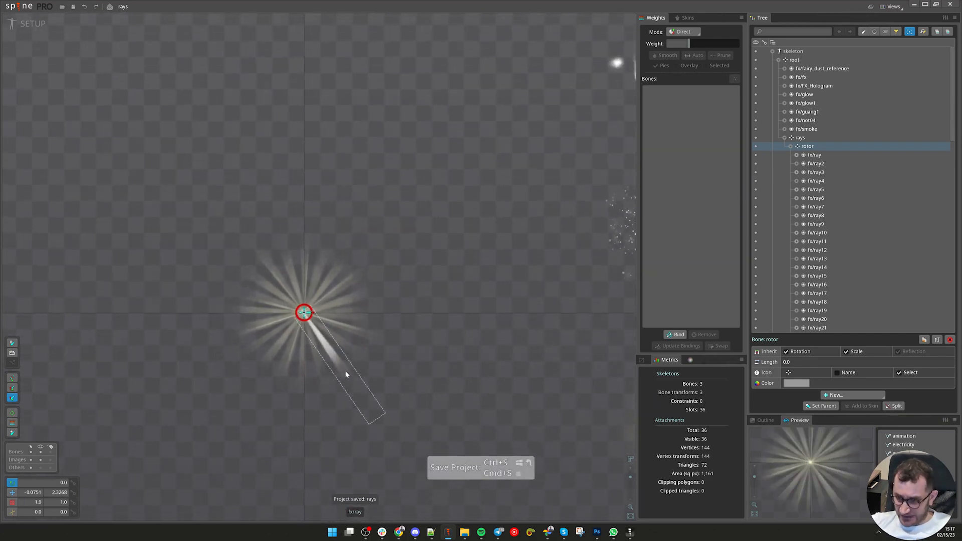
pyautogui.moveTo(489, 326); pyautogui.dragTo(494, 317)
pyautogui.scroll(2, 283, 294)
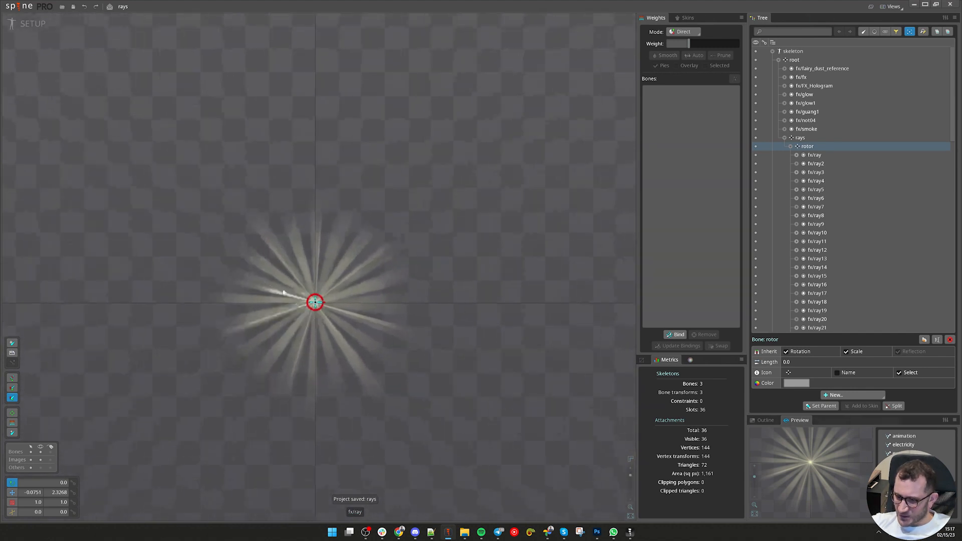
pyautogui.moveTo(283, 293)
pyautogui.mouseDown()
pyautogui.moveTo(292, 260)
pyautogui.moveTo(503, 240)
pyautogui.mouseUp()
# - Collapse the rotor bone's contents, switch to Animate mode, and key rotor's rotation at frame 0 of the fire animation
pyautogui.click(789, 145)
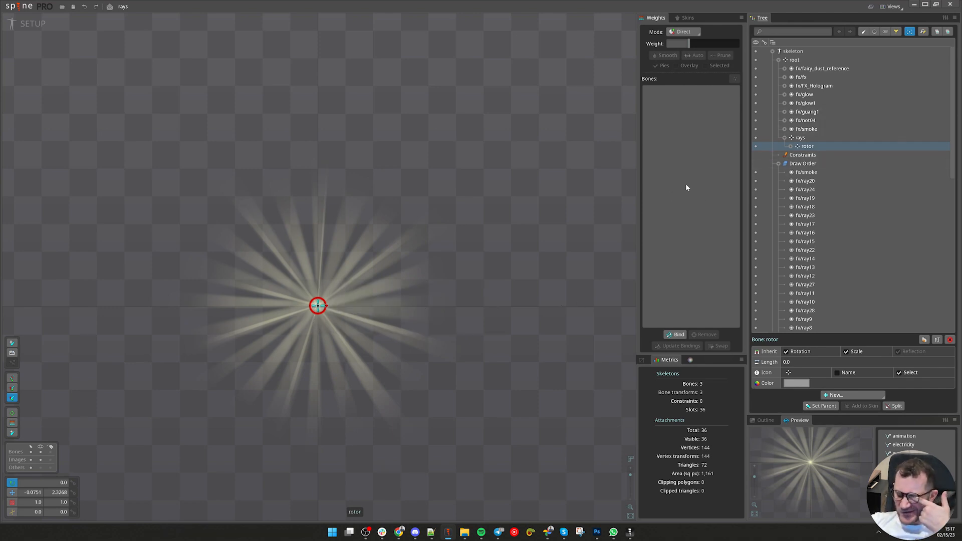
pyautogui.hotkey('ctrl', 'Tab')
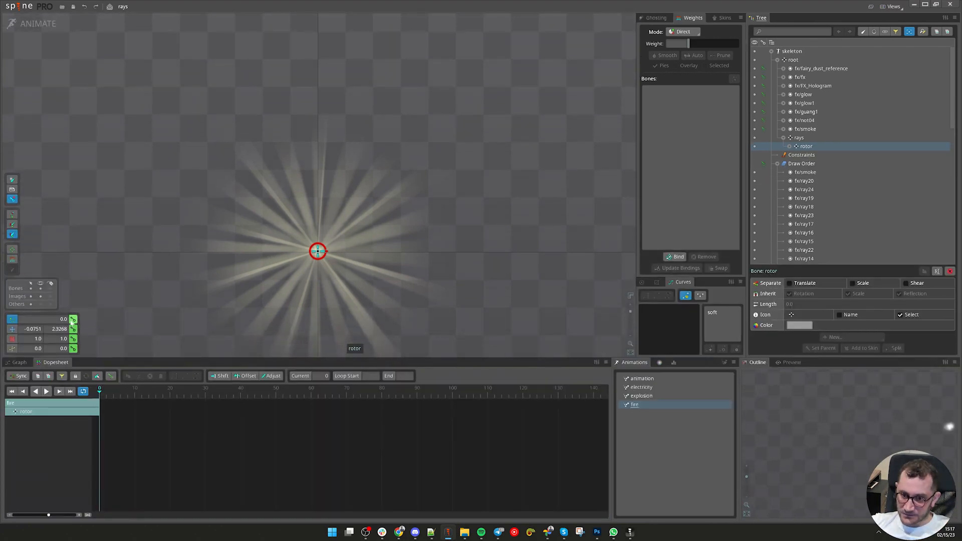
pyautogui.click(73, 319)
pyautogui.scroll(-5, 216, 389)
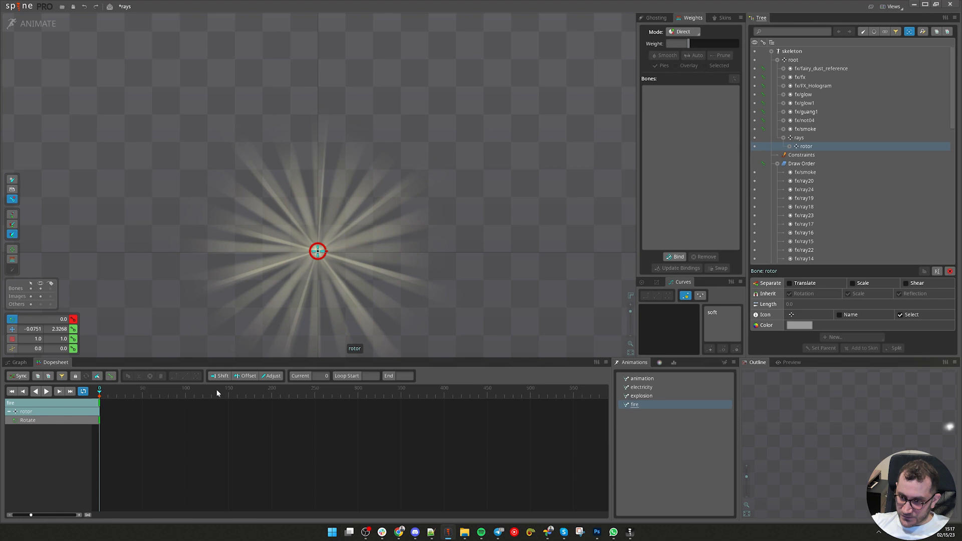
# - At frame 1000, key the rotor bone's rotation at 360 degrees using local axes
pyautogui.click(305, 392)
pyautogui.moveTo(307, 395); pyautogui.dragTo(478, 397)
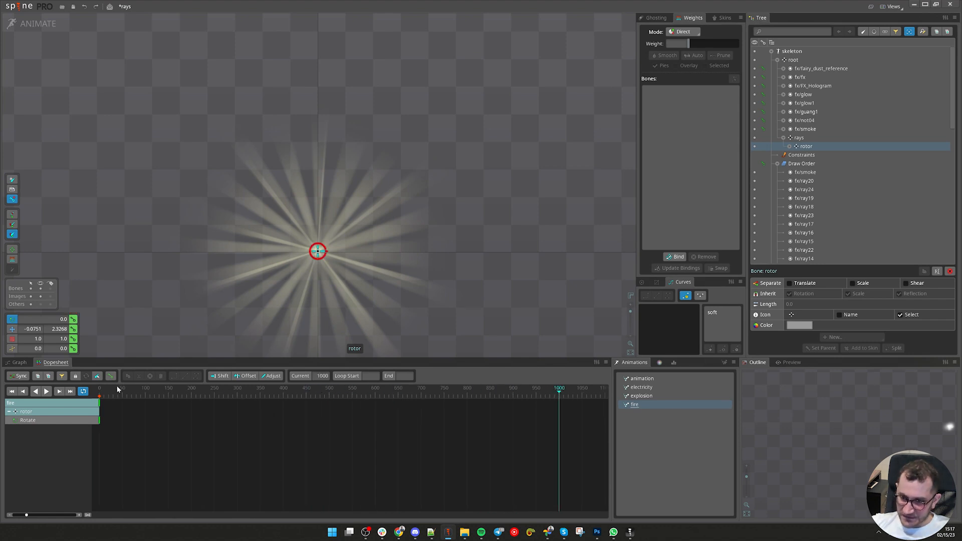
pyautogui.moveTo(351, 346)
pyautogui.mouseDown()
pyautogui.moveTo(281, 161)
pyautogui.moveTo(350, 345)
pyautogui.mouseUp()
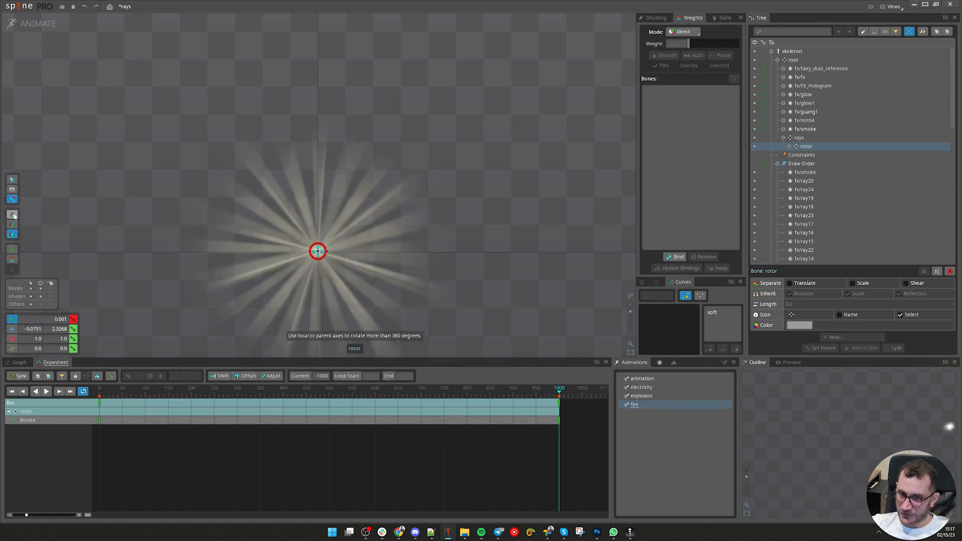
pyautogui.click(50, 319)
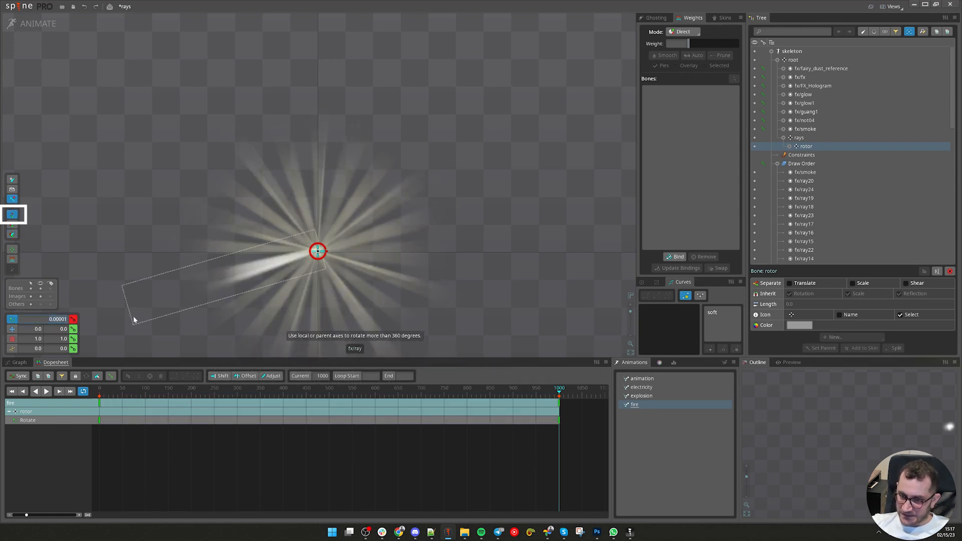
pyautogui.write('360')
pyautogui.press('Return')
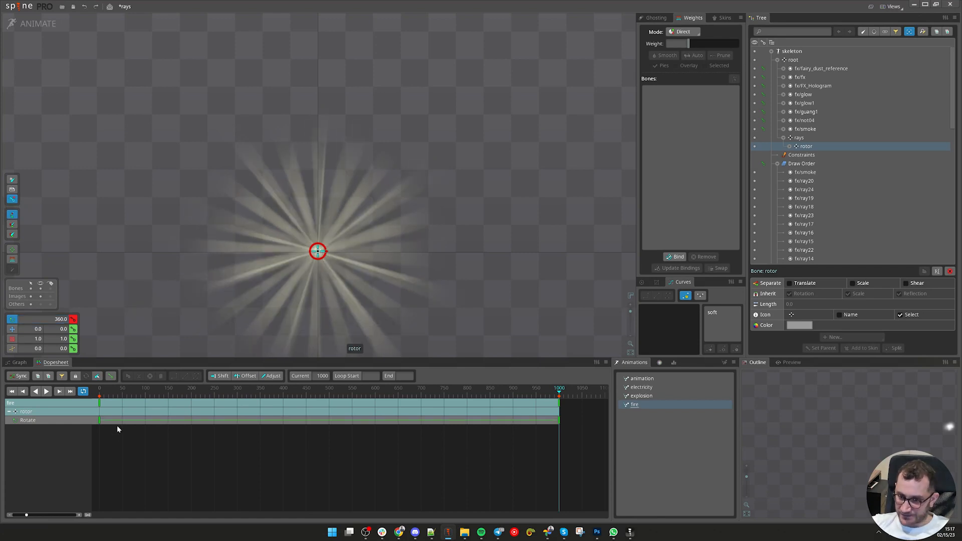
# - Slow the rotation by moving rotor's final rotation key to frame 2000, and play the fire animation
pyautogui.press('d')
pyautogui.scroll(-3, 343, 393)
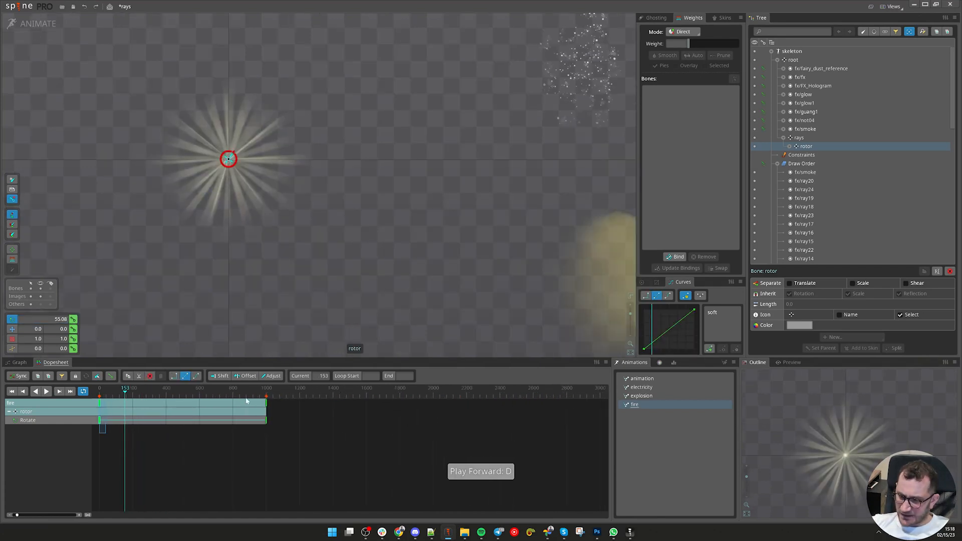
pyautogui.moveTo(266, 405); pyautogui.dragTo(433, 405)
pyautogui.moveTo(293, 282); pyautogui.dragTo(379, 292)
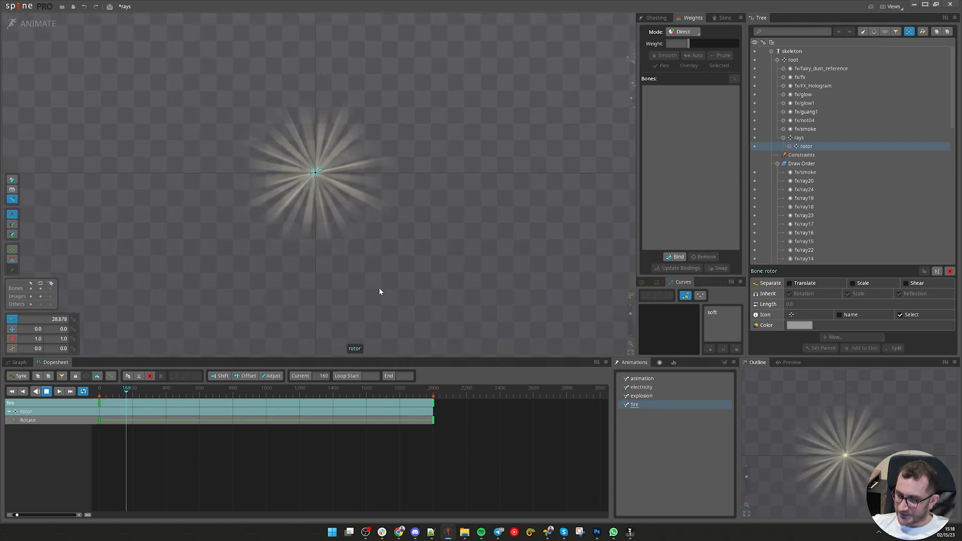
pyautogui.scroll(3, 387, 304)
pyautogui.moveTo(377, 243); pyautogui.dragTo(402, 319)
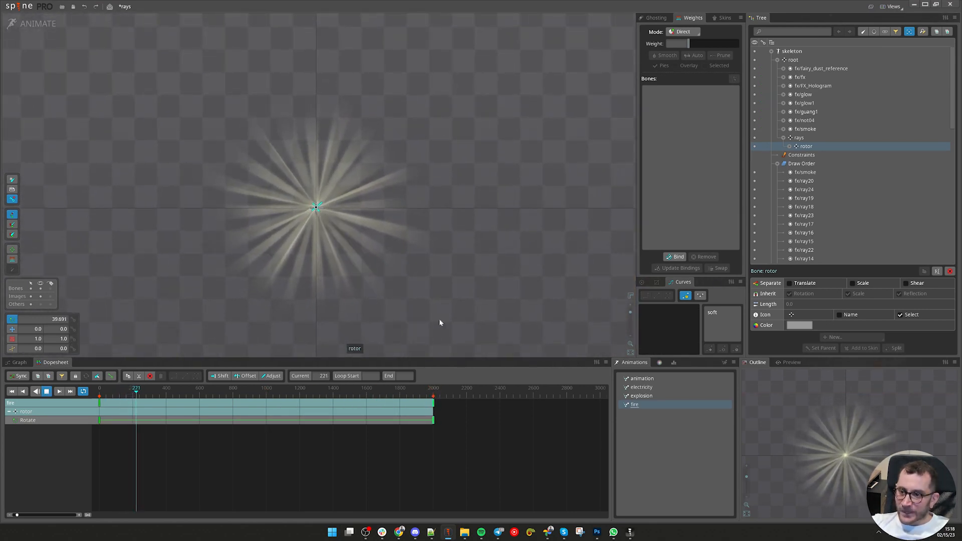
# - Stop the playback and save the rays project
pyautogui.press('d')
pyautogui.hotkey('ctrl', 's')
pyautogui.scroll(1, 232, 166)
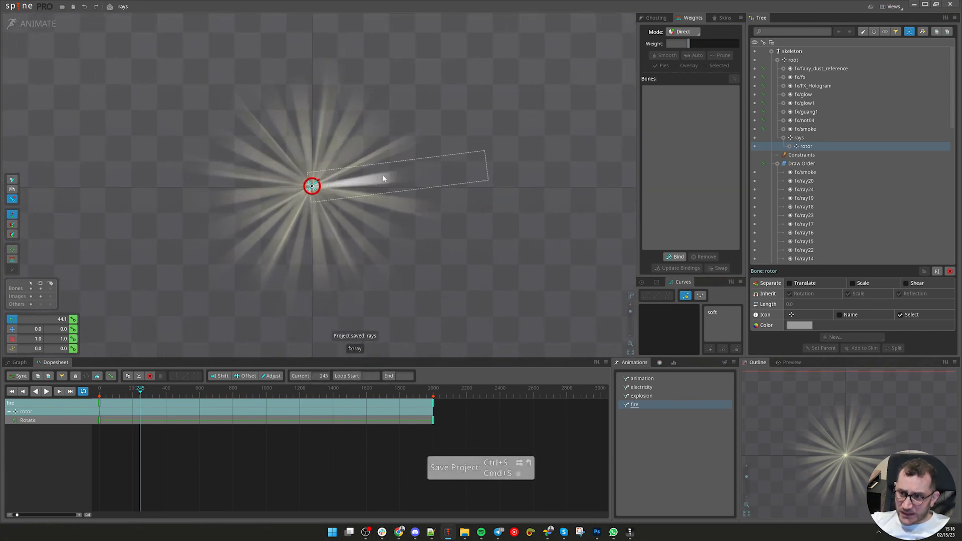
pyautogui.moveTo(414, 208); pyautogui.dragTo(385, 286)
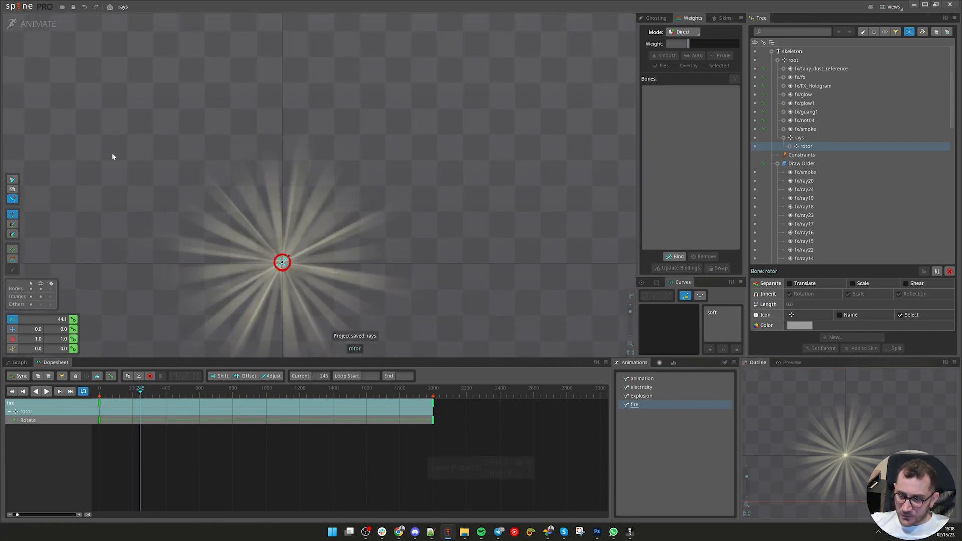
pyautogui.scroll(-2, 365, 107)
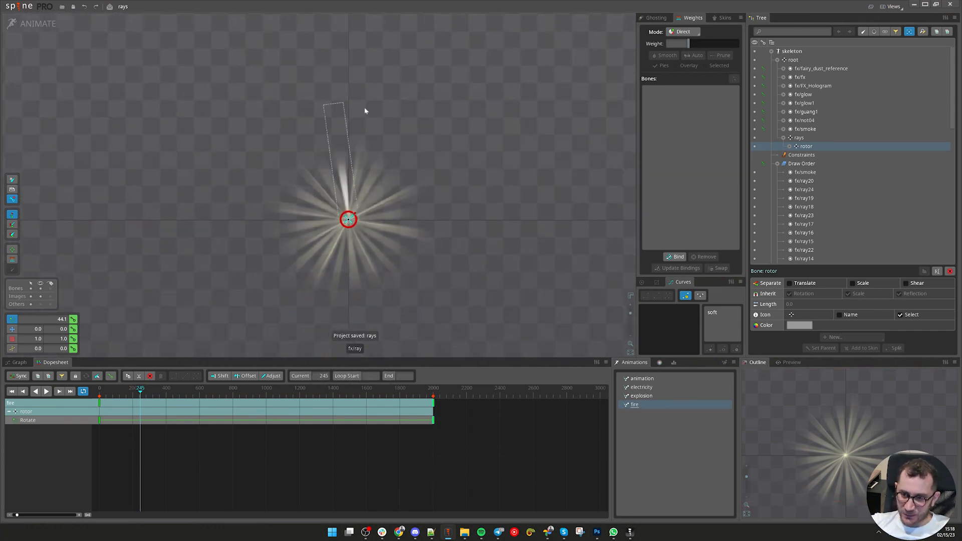
pyautogui.press('n')
pyautogui.moveTo(307, 335); pyautogui.dragTo(125, 223)
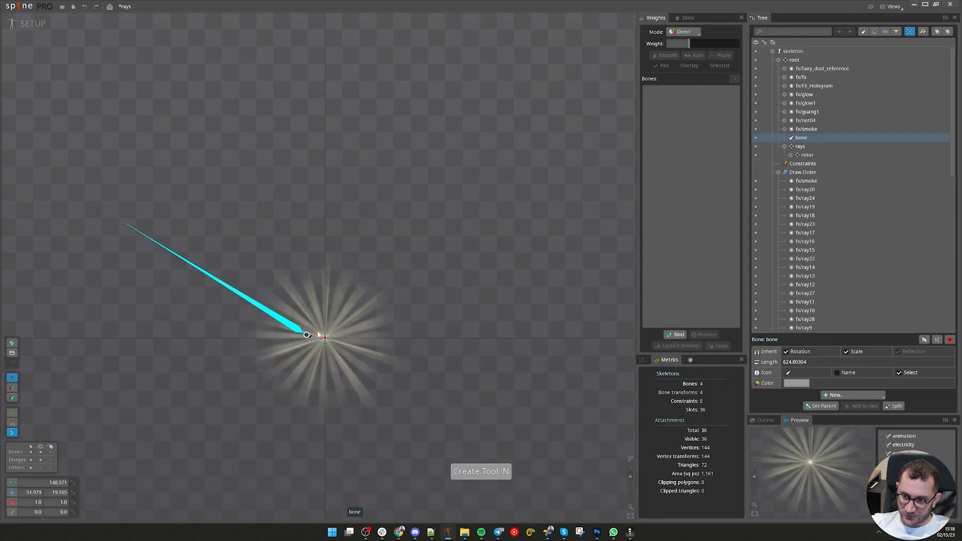
pyautogui.moveTo(318, 332); pyautogui.dragTo(301, 91)
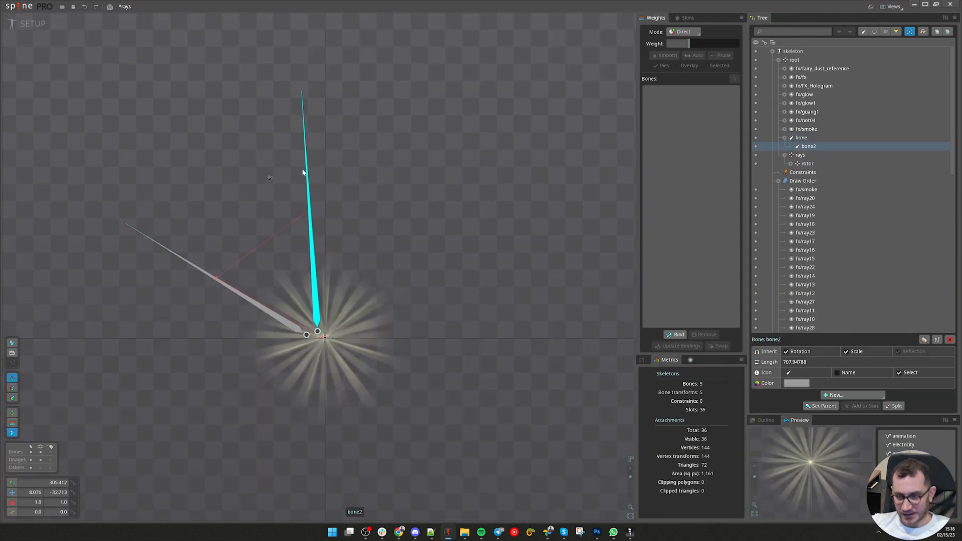
pyautogui.hotkey('ctrl', 'z')
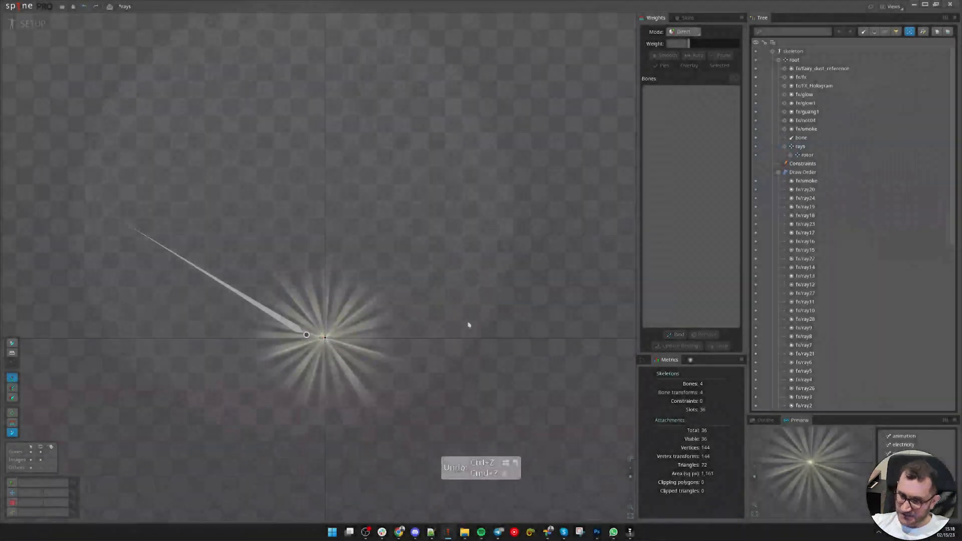
pyautogui.hotkey('ctrl', 'z')
# - Switch to Chrome to examine the animated portal reference post on Instagram, and return to Spine
pyautogui.moveTo(401, 532)
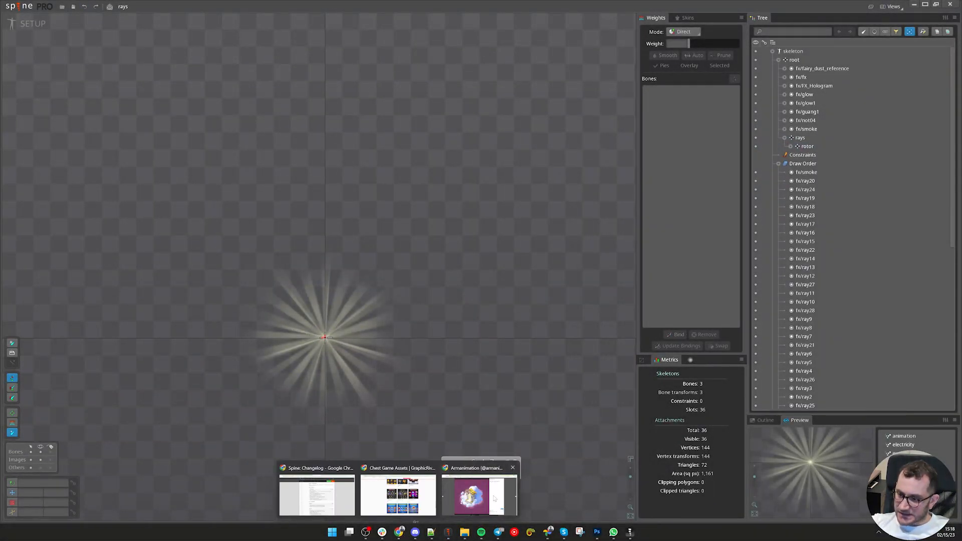
pyautogui.click(494, 497)
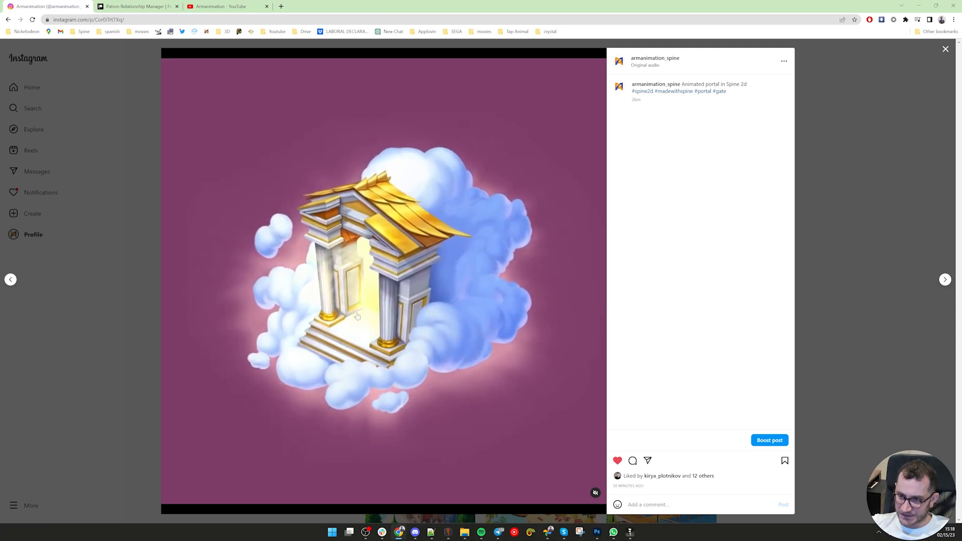
pyautogui.hotkey('alt', 'Tab')
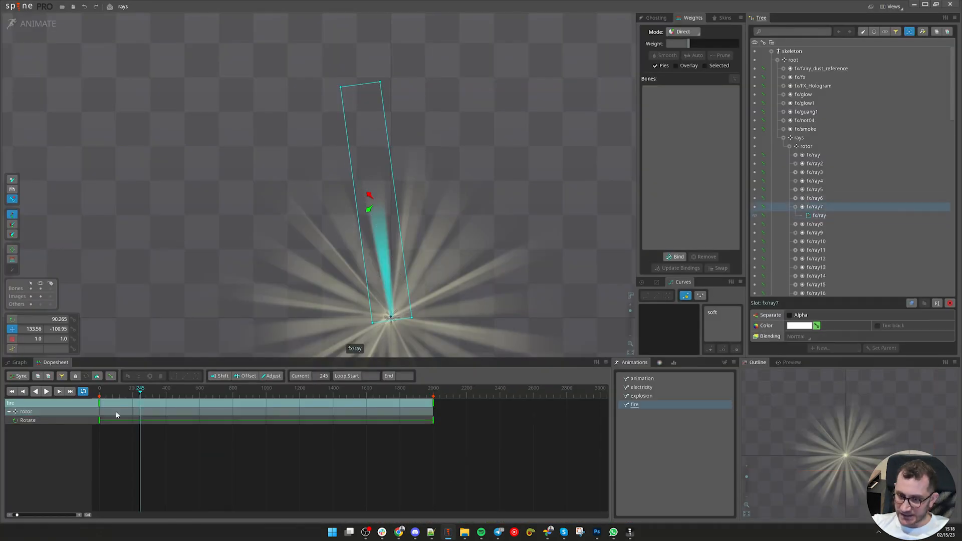
# - Scrub the fire animation and examine how the rays turn around the center
pyautogui.moveTo(133, 394)
pyautogui.mouseDown()
pyautogui.moveTo(99, 394)
pyautogui.moveTo(148, 397)
pyautogui.mouseUp()
pyautogui.moveTo(441, 241); pyautogui.dragTo(295, 134)
pyautogui.scroll(-2, 343, 290)
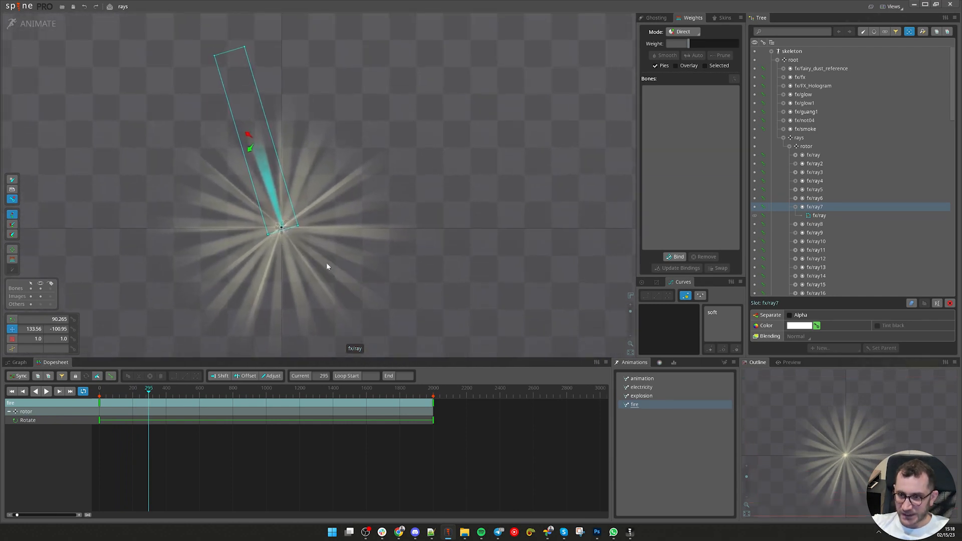
pyautogui.moveTo(327, 264); pyautogui.dragTo(327, 271)
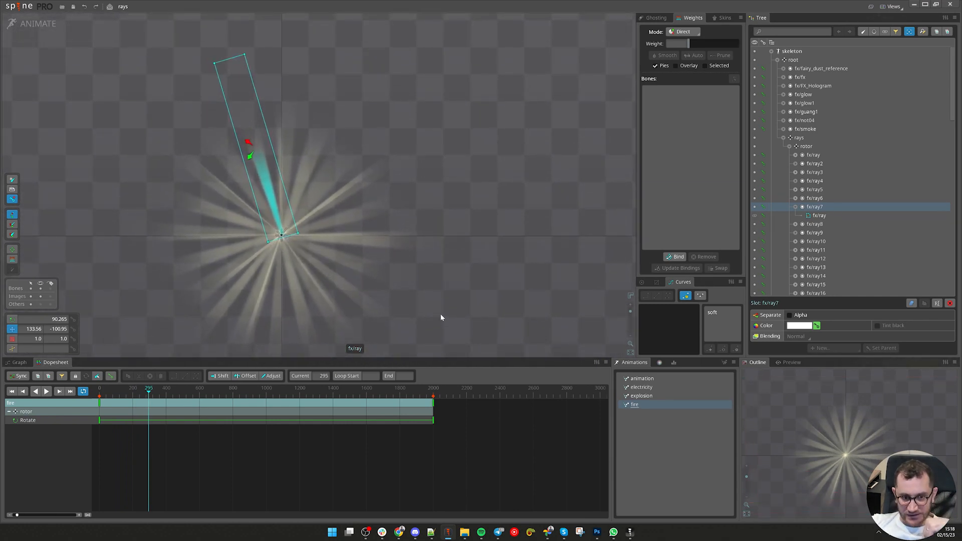
pyautogui.moveTo(140, 392); pyautogui.dragTo(99, 393)
pyautogui.moveTo(485, 262); pyautogui.dragTo(537, 249)
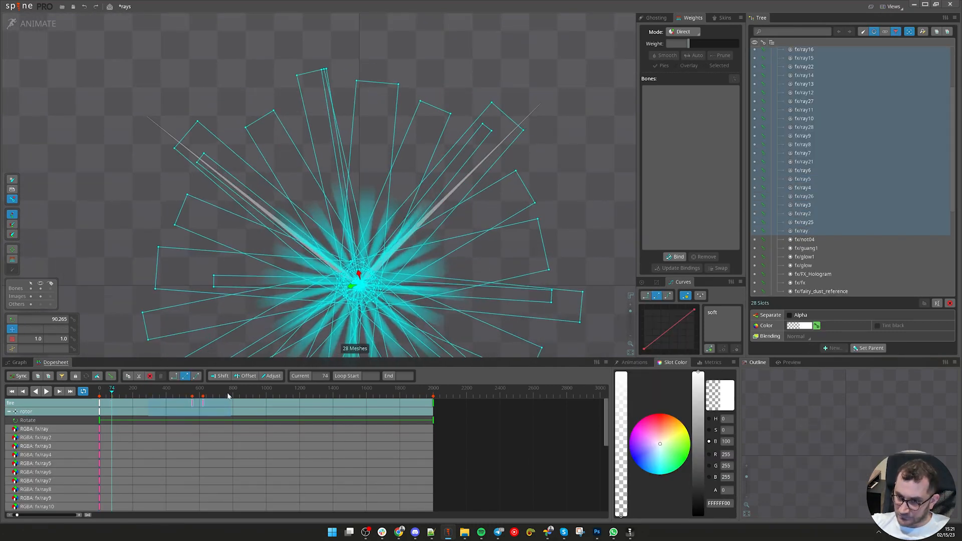
# - Delete the rays' slot color keys after frame 0 in the fire animation
pyautogui.press('Delete')
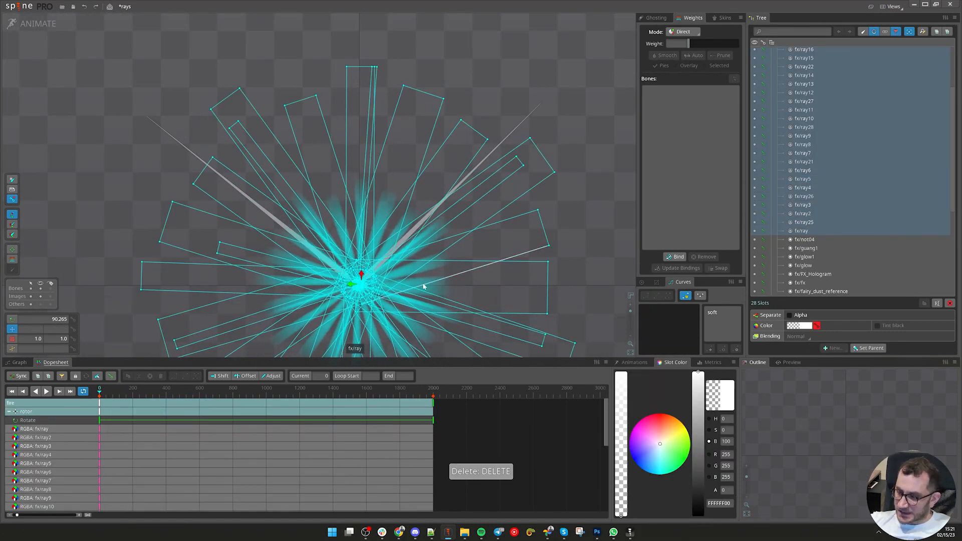
pyautogui.moveTo(505, 298); pyautogui.dragTo(483, 212)
pyautogui.scroll(-2, 488, 260)
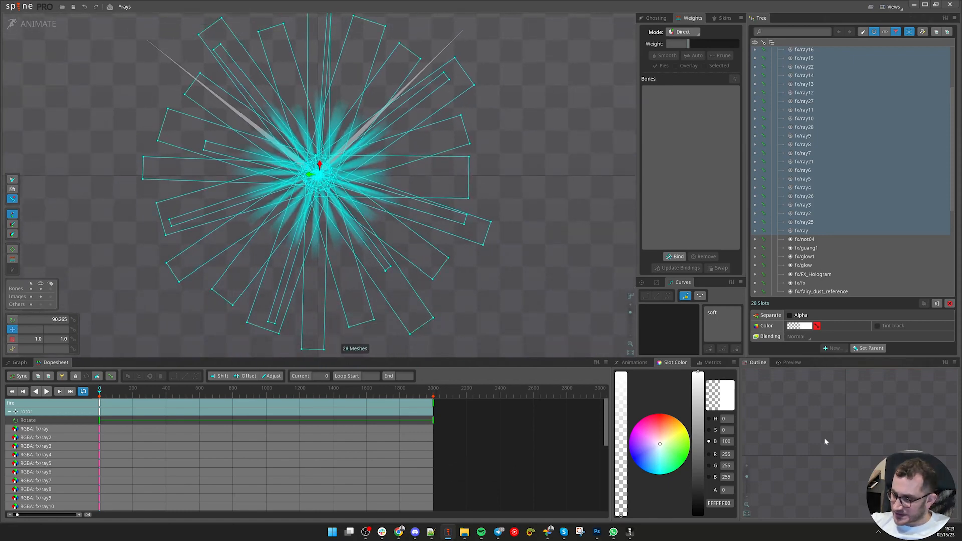
pyautogui.moveTo(400, 152); pyautogui.dragTo(424, 203)
pyautogui.scroll(2, 437, 183)
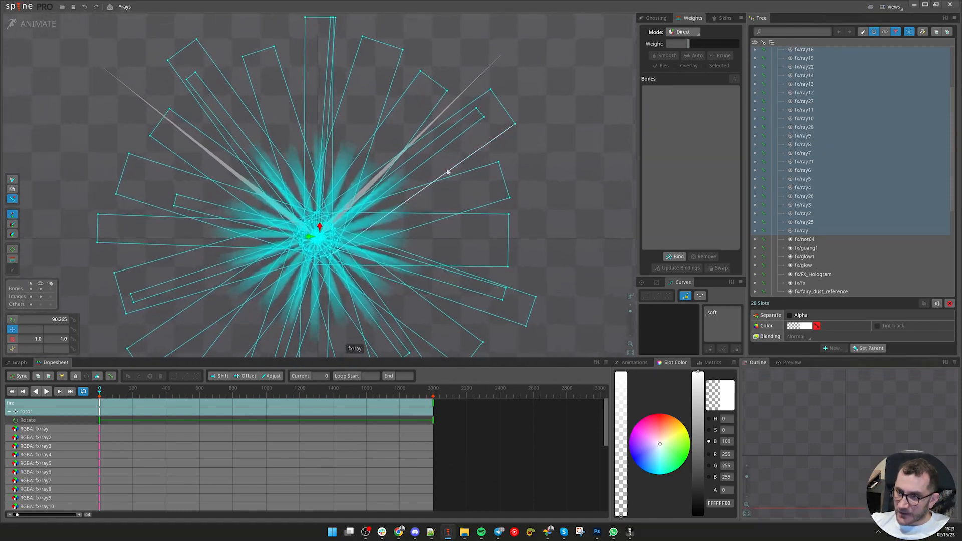
# - Select the fx/ray21 slot alone and key its color fully opaque at frames 83 and 565, by the two guide bones
pyautogui.press('space')
pyautogui.click(389, 186)
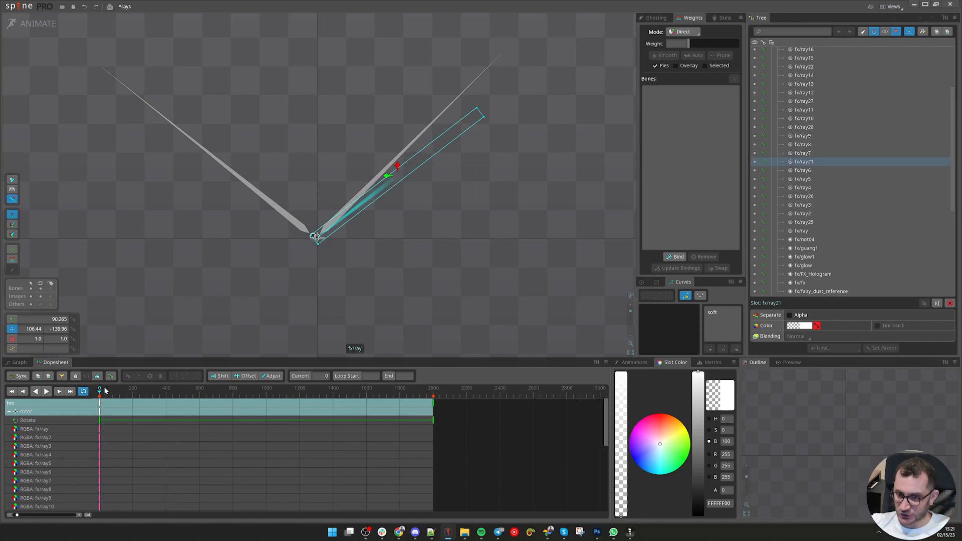
pyautogui.moveTo(106, 391); pyautogui.dragTo(114, 394)
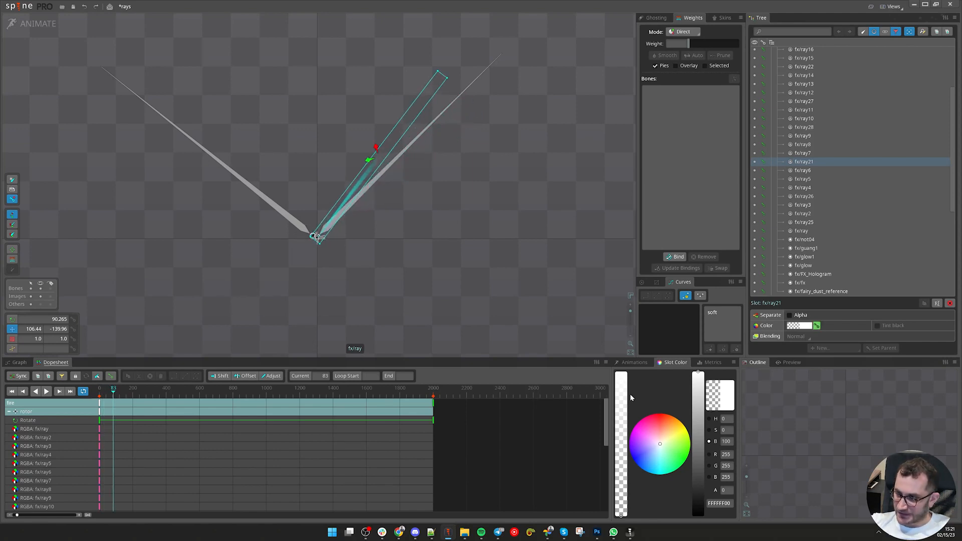
pyautogui.moveTo(630, 397); pyautogui.dragTo(628, 321)
pyautogui.moveTo(114, 408); pyautogui.dragTo(193, 408)
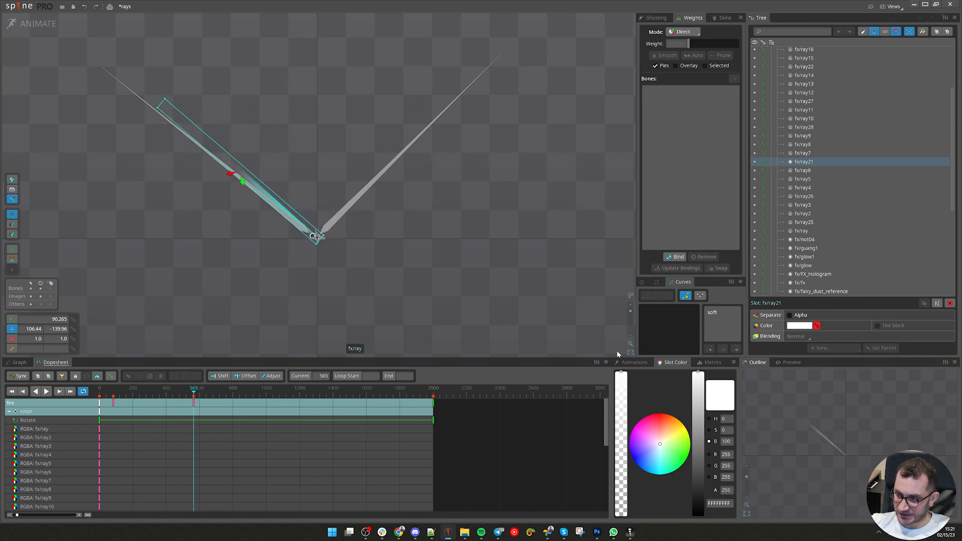
# - Key fx/ray21's slot color fully transparent (FFFFFF00) at frame 610
pyautogui.scroll(-4, 214, 453)
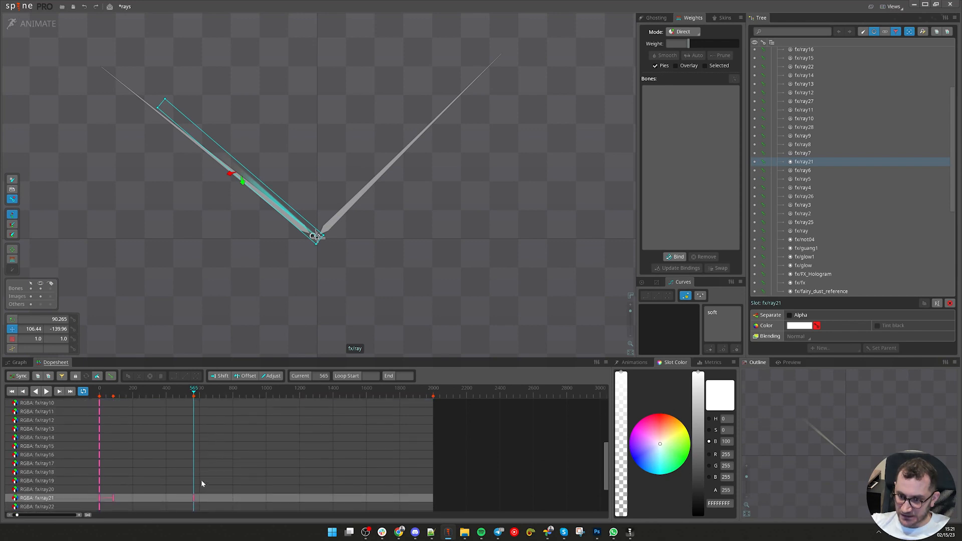
pyautogui.moveTo(195, 391); pyautogui.dragTo(201, 394)
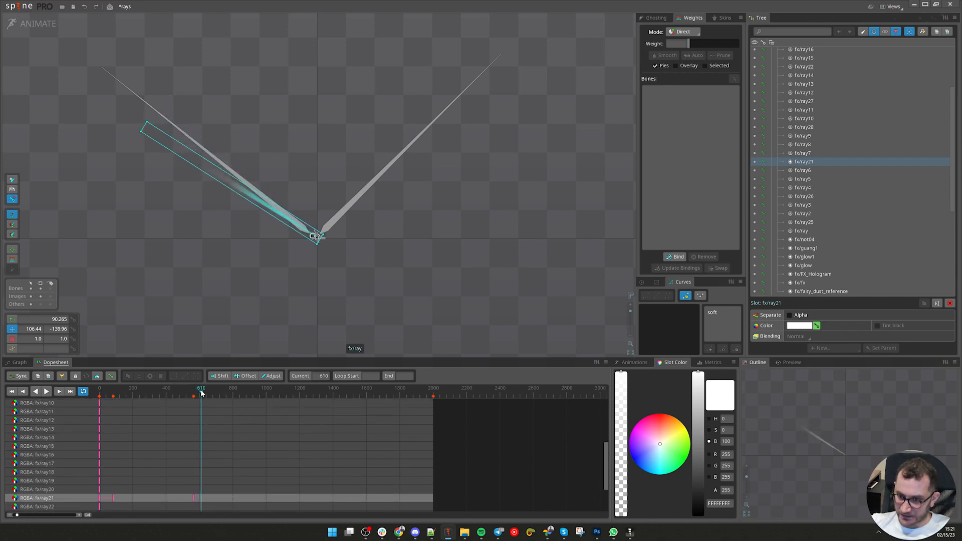
pyautogui.moveTo(623, 408); pyautogui.dragTo(621, 516)
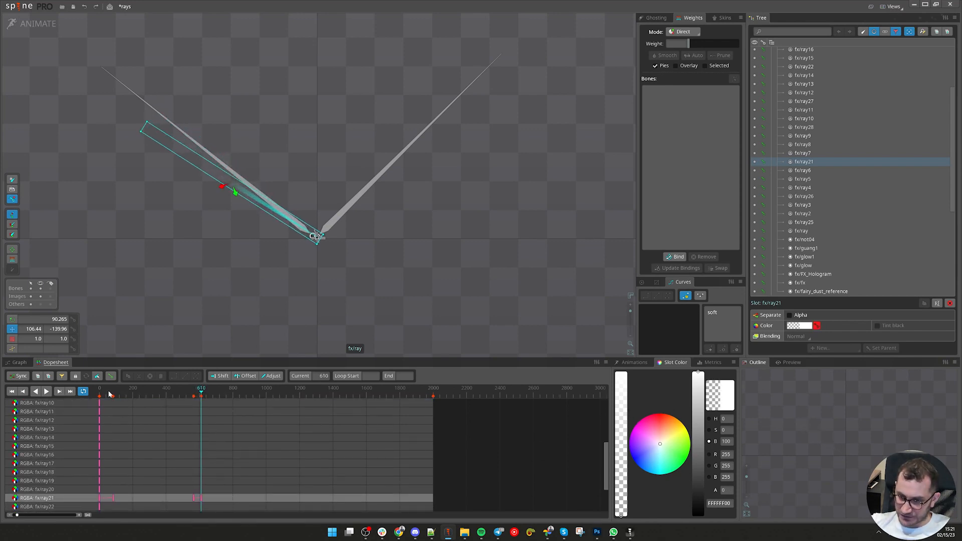
# - Shorten fx/ray21's fade-in by moving its first opaque color key to about frame 5
pyautogui.scroll(5, 109, 395)
pyautogui.moveTo(152, 498); pyautogui.dragTo(149, 498)
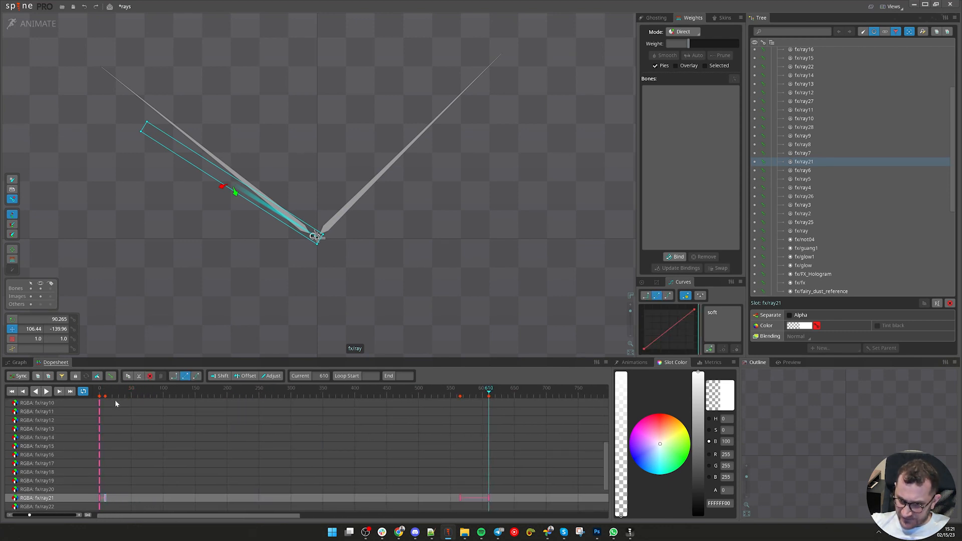
pyautogui.scroll(3, 99, 391)
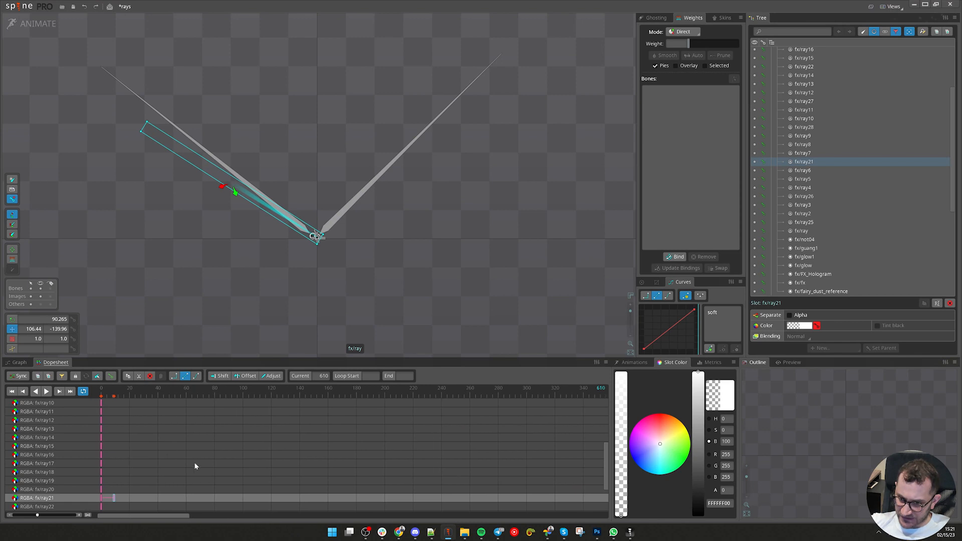
pyautogui.moveTo(102, 395)
pyautogui.mouseDown()
pyautogui.moveTo(92, 397)
pyautogui.moveTo(111, 397)
pyautogui.mouseUp()
pyautogui.press('d')
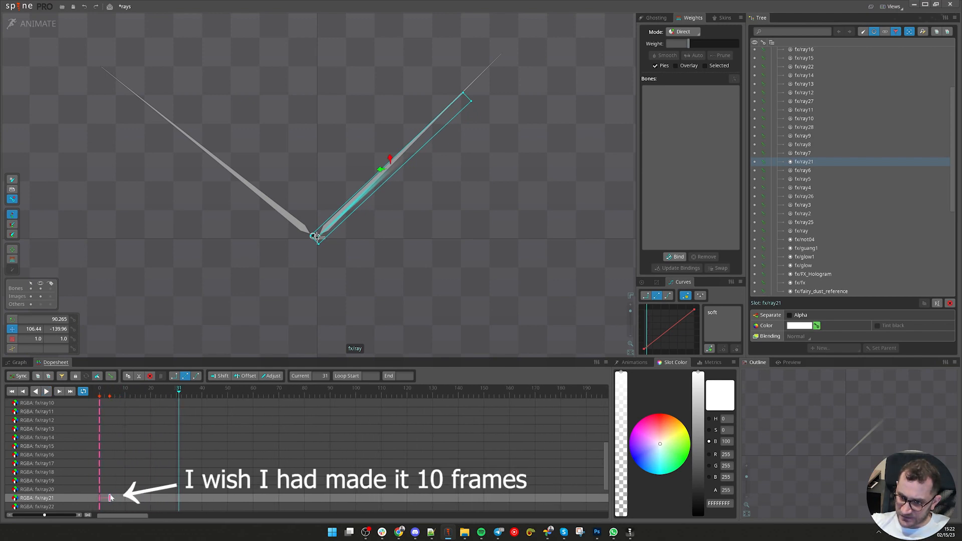
pyautogui.click(107, 396)
pyautogui.moveTo(107, 394); pyautogui.dragTo(110, 394)
# - Shorten fx/ray21's fade-out so that it runs from about frame 580 to about frame 587
pyautogui.scroll(-3, 418, 455)
pyautogui.scroll(-10, 502, 393)
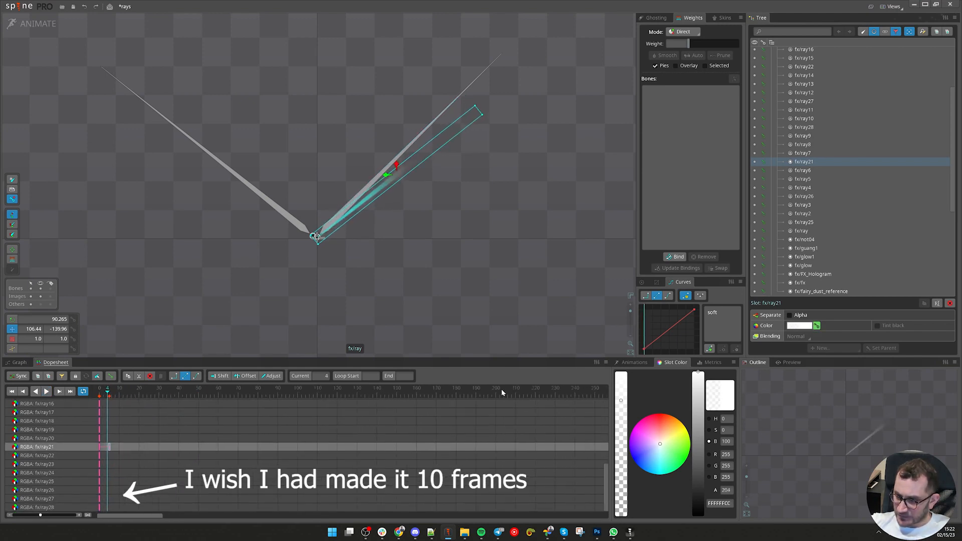
pyautogui.scroll(8, 185, 396)
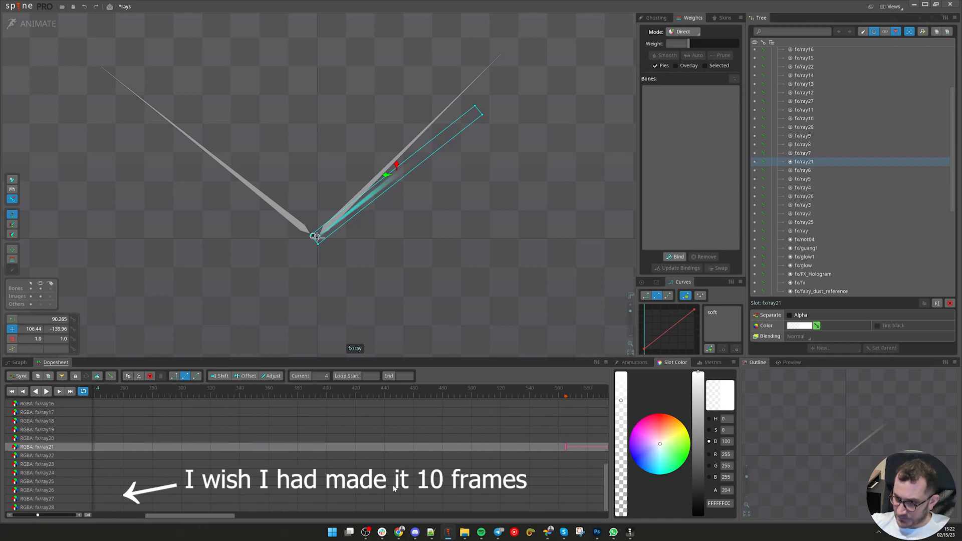
pyautogui.scroll(1, 235, 463)
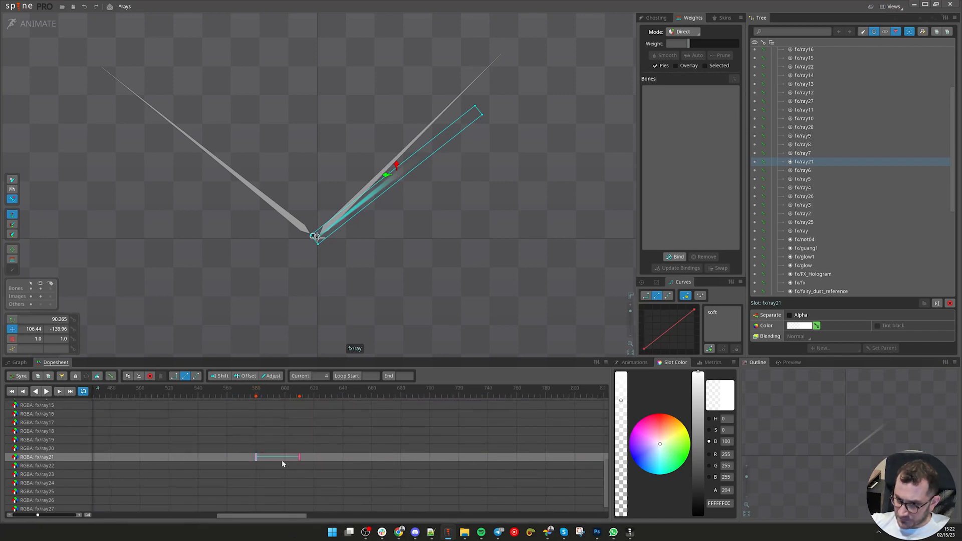
pyautogui.moveTo(300, 461); pyautogui.dragTo(281, 460)
pyautogui.click(250, 467)
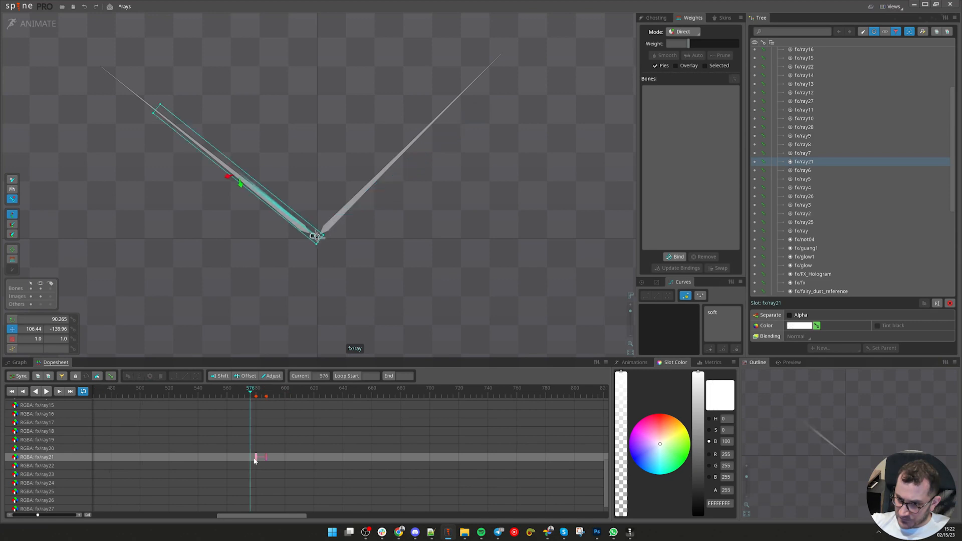
# - Deselect fx/ray21 and preview its fade-in and fade-out between the two guide bones by playing and scrubbing
pyautogui.press('space')
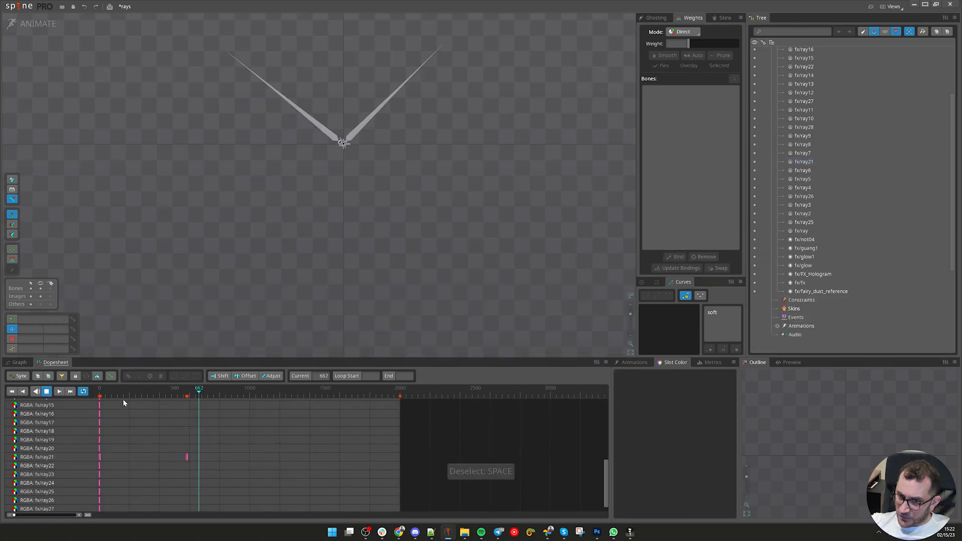
pyautogui.moveTo(109, 394)
pyautogui.mouseDown()
pyautogui.moveTo(87, 400)
pyautogui.moveTo(101, 406)
pyautogui.mouseUp()
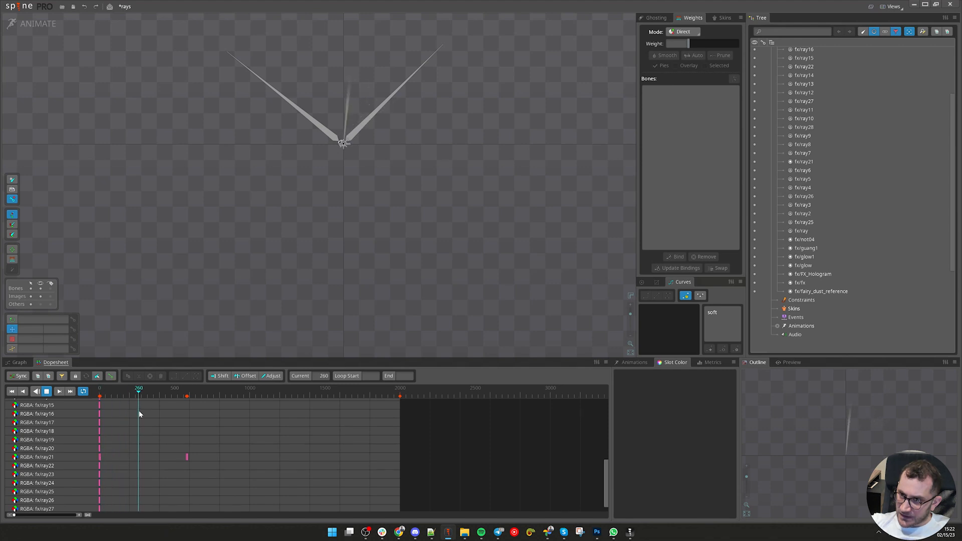
pyautogui.moveTo(159, 418); pyautogui.dragTo(198, 431)
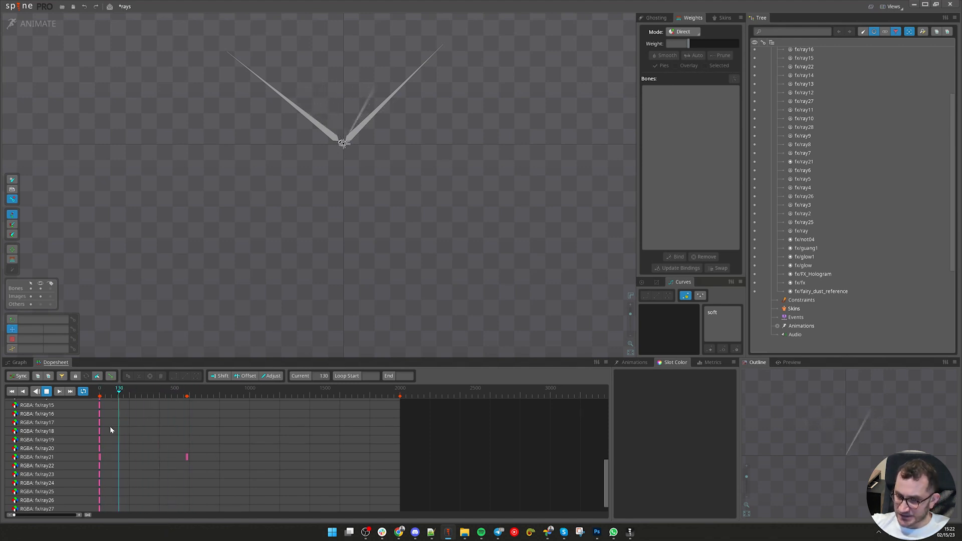
pyautogui.scroll(5, 165, 426)
pyautogui.press('d')
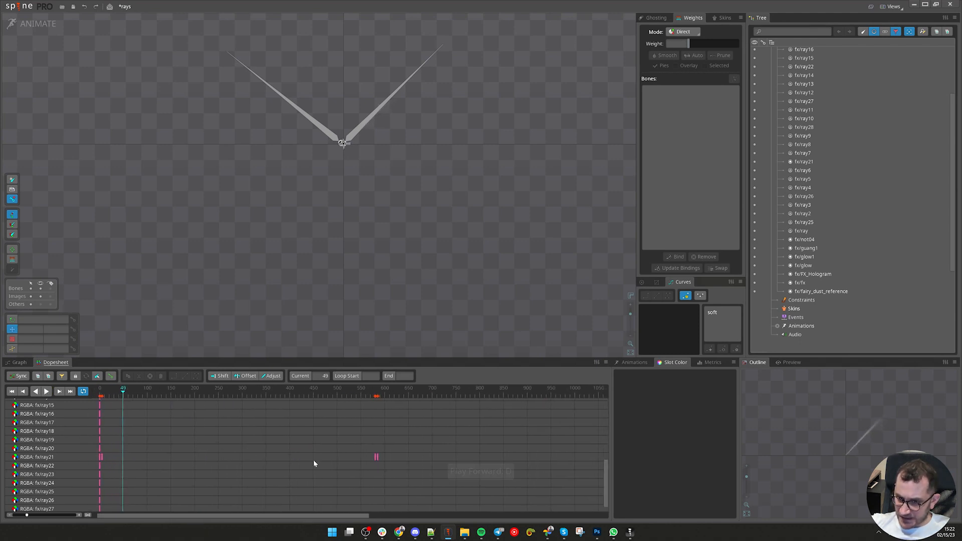
# - Copy all of fx/ray21's color keys and paste them onto fx/ray8 at frame 51, where it reaches the guide bone
pyautogui.moveTo(394, 458); pyautogui.dragTo(111, 458)
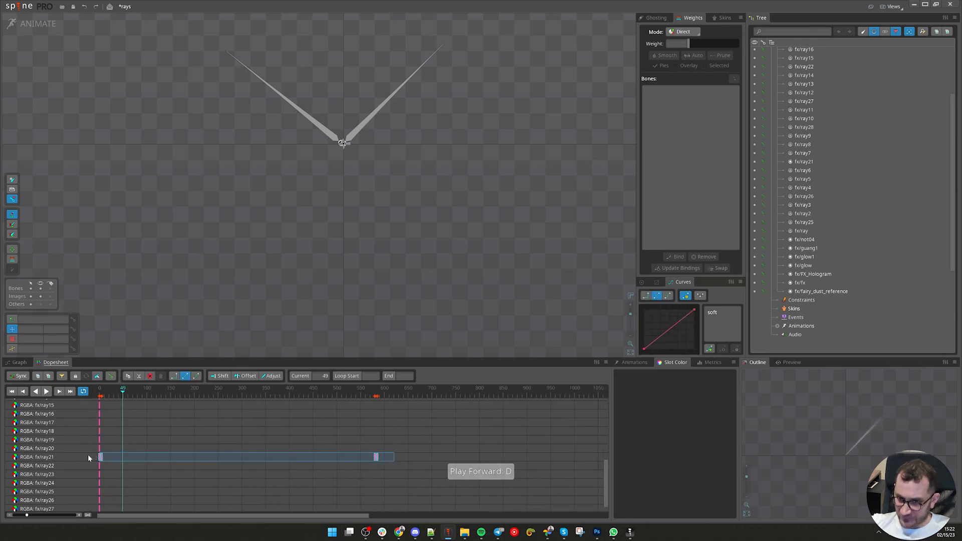
pyautogui.hotkey('ctrl', 'c')
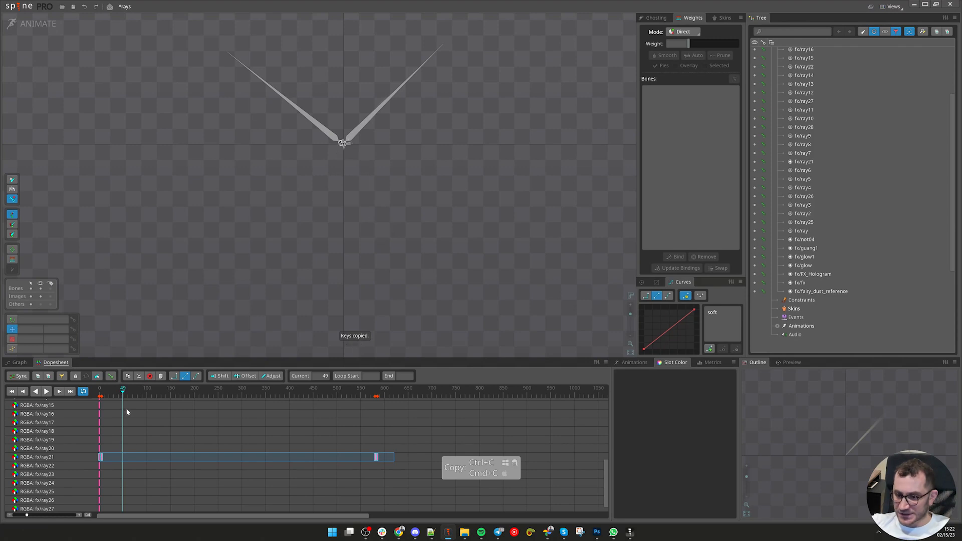
pyautogui.click(94, 394)
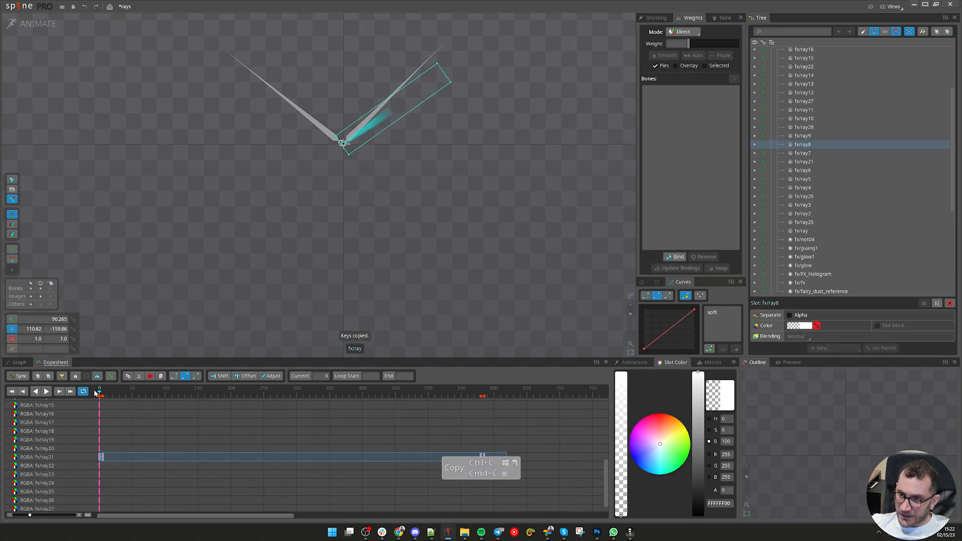
pyautogui.moveTo(95, 393); pyautogui.dragTo(133, 397)
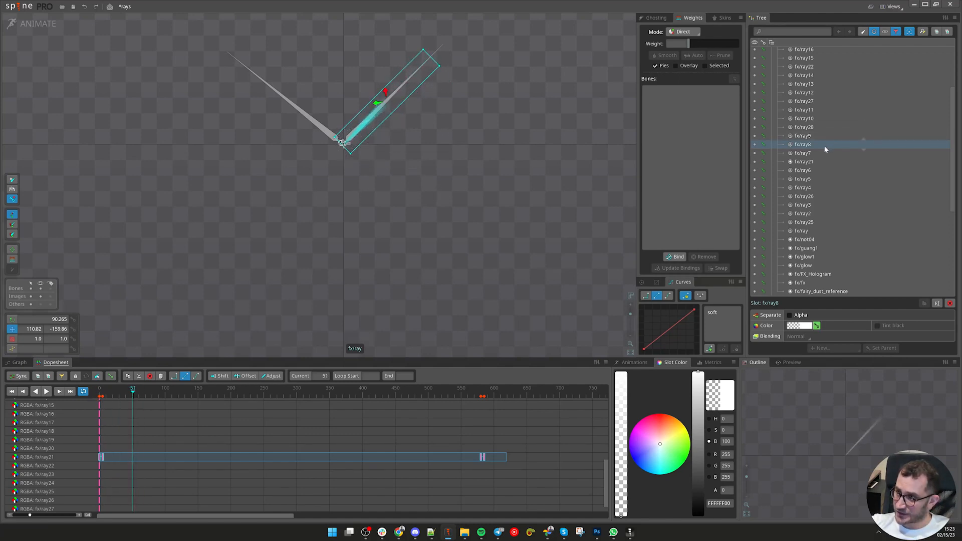
pyautogui.hotkey('ctrl', 'v')
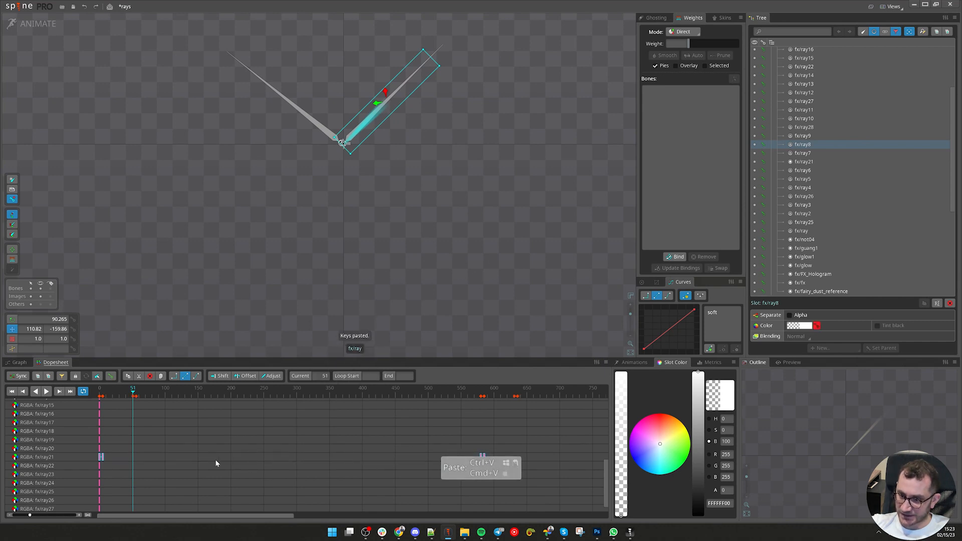
pyautogui.scroll(5, 216, 466)
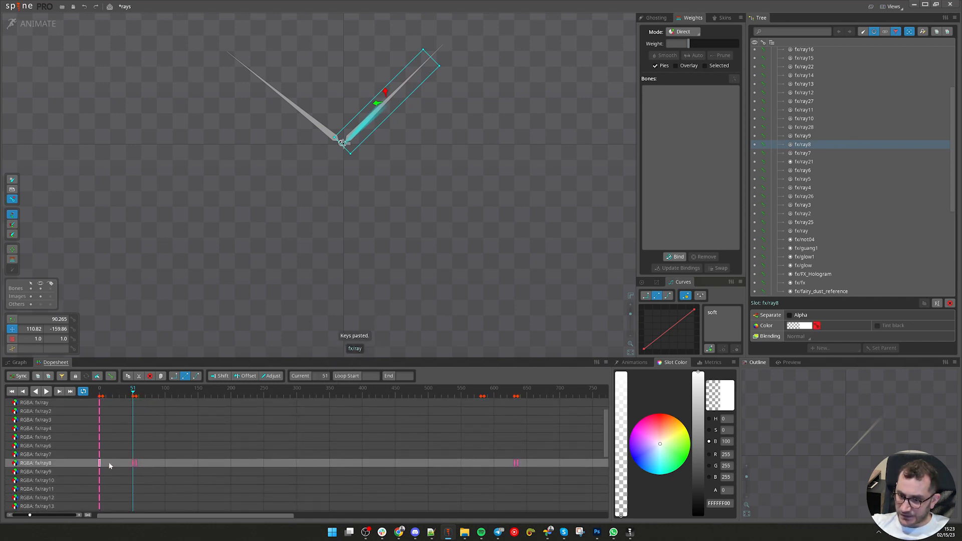
# - Paste the copied fade-in and fade-out color keys onto fx/ray9 at about frame 115
pyautogui.press('Home')
pyautogui.press('space')
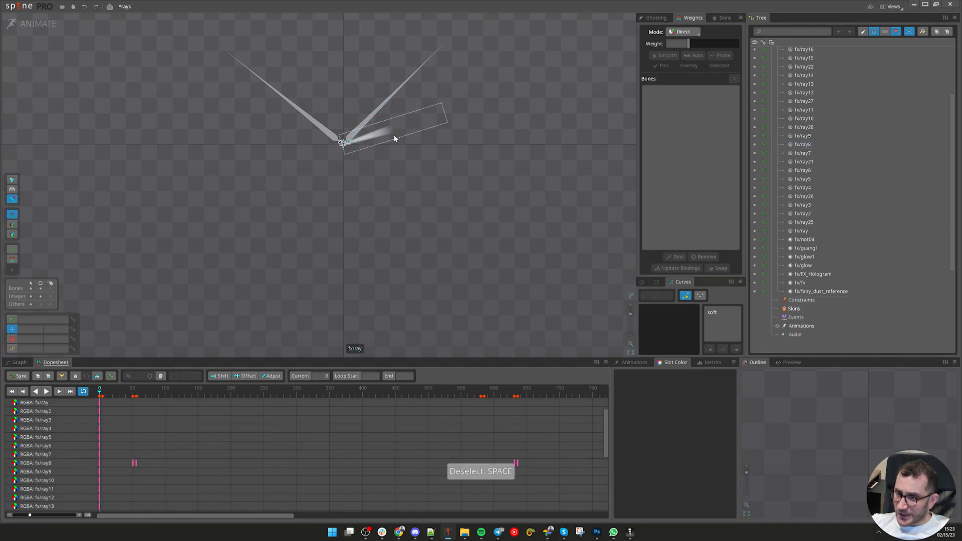
pyautogui.hotkey('ctrl', 'b')
pyautogui.hotkey('ctrl', 'b')
pyautogui.click(415, 114)
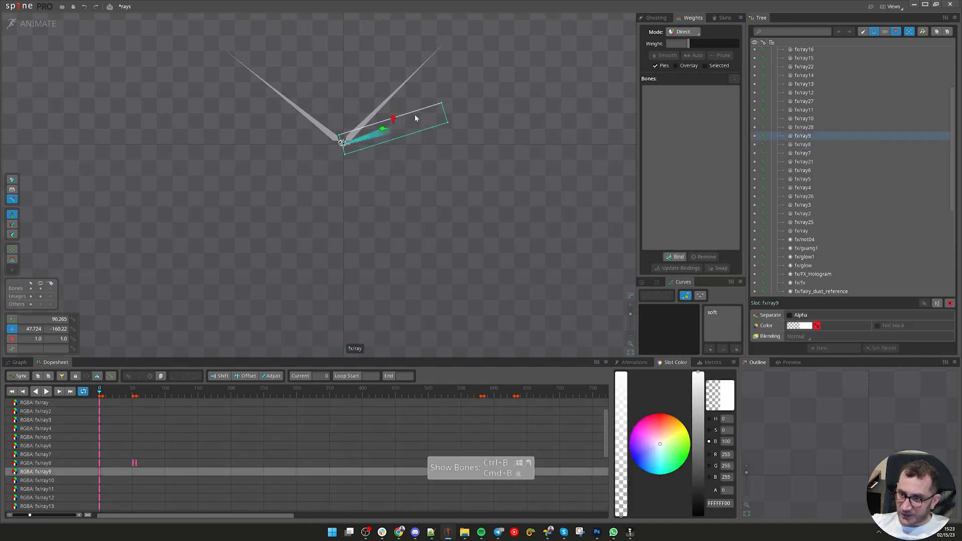
pyautogui.click(140, 393)
pyautogui.moveTo(141, 392)
pyautogui.mouseDown()
pyautogui.moveTo(385, 401)
pyautogui.moveTo(372, 399)
pyautogui.mouseUp()
pyautogui.hotkey('ctrl', 'v')
# - Paste the copied color keys onto fx/ray10 at about frame 210 and onto fx/ray11 at about frame 335
pyautogui.click(396, 114)
pyautogui.hotkey('ctrl', 'v')
pyautogui.click(408, 118)
pyautogui.hotkey('ctrl', 'v')
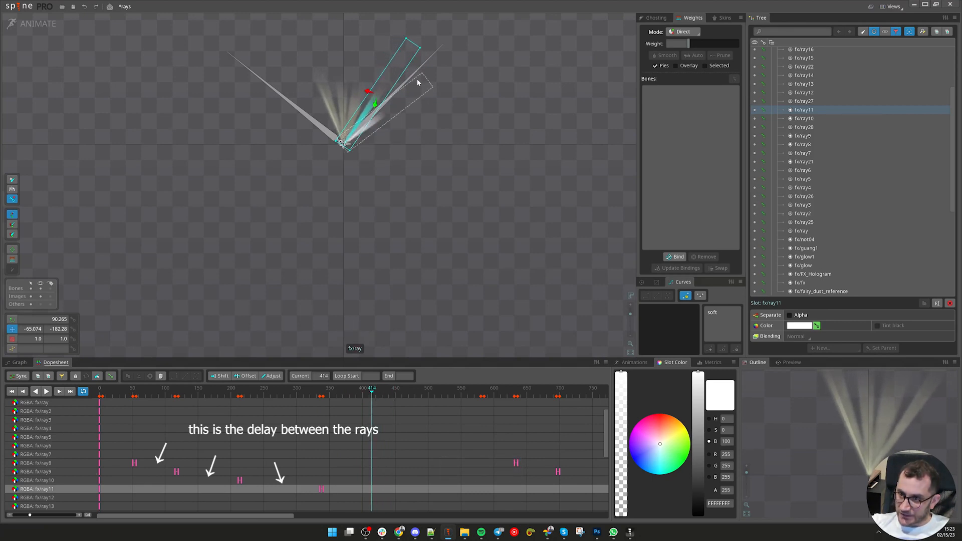
# - Paste the copied color keys onto fx/ray12 at frame 414, fx/ray13 at about 537 and fx/ray14 at about 628
pyautogui.click(418, 83)
pyautogui.hscroll(3, 388, 431)
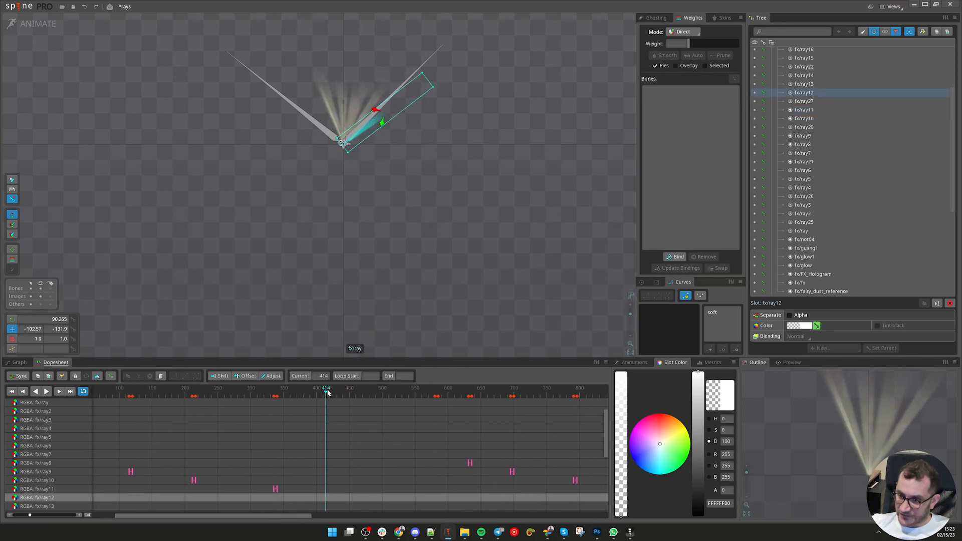
pyautogui.hotkey('ctrl', 'v')
pyautogui.moveTo(328, 392); pyautogui.dragTo(517, 392)
pyautogui.click(415, 84)
pyautogui.hotkey('ctrl', 'v')
pyautogui.click(451, 137)
pyautogui.hotkey('ctrl', 'v')
# - Paste the copied color keys onto fx/ray15, fx/ray16, fx/ray17 and fx/ray18 at about frames 730, 840, 910 and 1075
pyautogui.moveTo(406, 392); pyautogui.dragTo(466, 392)
pyautogui.click(402, 86)
pyautogui.hotkey('ctrl', 'v')
pyautogui.click(406, 96)
pyautogui.hotkey('ctrl', 'v')
pyautogui.click(408, 90)
pyautogui.hotkey('ctrl', 'v')
pyautogui.moveTo(385, 392); pyautogui.dragTo(497, 392)
pyautogui.click(378, 90)
pyautogui.hotkey('ctrl', 'v')
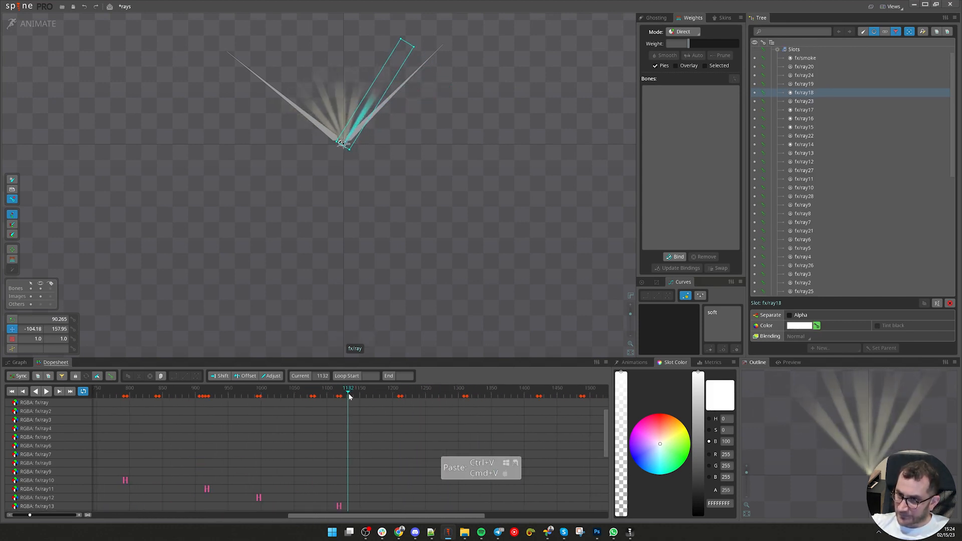
# - Paste the copied color keys onto fx/ray19, fx/ray20, fx/ray and fx/ray2 at about frames 1162, 1250, 1325 and 1440
pyautogui.click(386, 101)
pyautogui.hotkey('ctrl', 'v')
pyautogui.click(389, 114)
pyautogui.hotkey('ctrl', 'v')
pyautogui.moveTo(369, 392); pyautogui.dragTo(527, 393)
pyautogui.click(390, 108)
pyautogui.hotkey('ctrl', 'v')
pyautogui.click(384, 114)
pyautogui.hotkey('ctrl', 'v')
# - Paste the copied color keys onto fx/ray3 through fx/ray7 at about frames 1552, 1620, 1750, 1847 and 1938
pyautogui.moveTo(402, 392); pyautogui.dragTo(466, 393)
pyautogui.hotkey('ctrl', 'v')
pyautogui.moveTo(331, 393); pyautogui.dragTo(442, 395)
pyautogui.hotkey('ctrl', 'v')
pyautogui.hotkey('ctrl', 'v')
pyautogui.moveTo(368, 392); pyautogui.dragTo(431, 396)
pyautogui.hotkey('ctrl', 'v')
pyautogui.moveTo(430, 394); pyautogui.dragTo(487, 394)
pyautogui.click(407, 80)
pyautogui.hotkey('ctrl', 'v')
# - Compare the rays at frames 0 and 2000 and examine the color keys beyond the rotation's last key
pyautogui.scroll(-5, 351, 441)
pyautogui.click(99, 392)
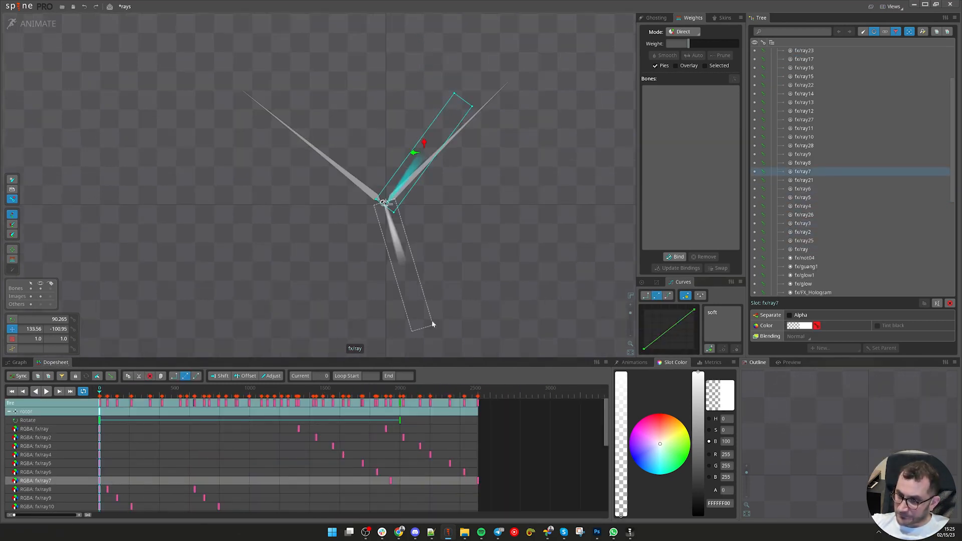
pyautogui.click(400, 392)
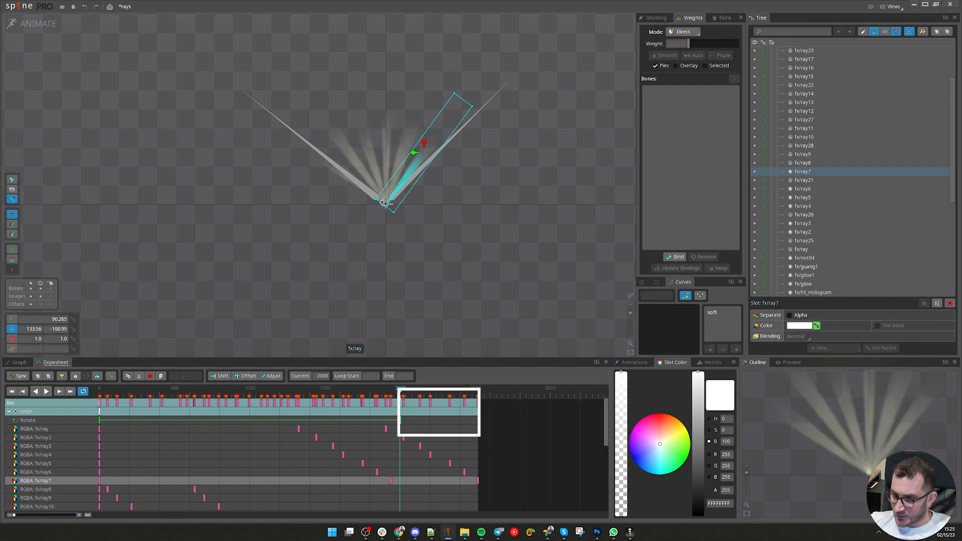
pyautogui.click(481, 397)
pyautogui.moveTo(507, 449); pyautogui.dragTo(437, 402)
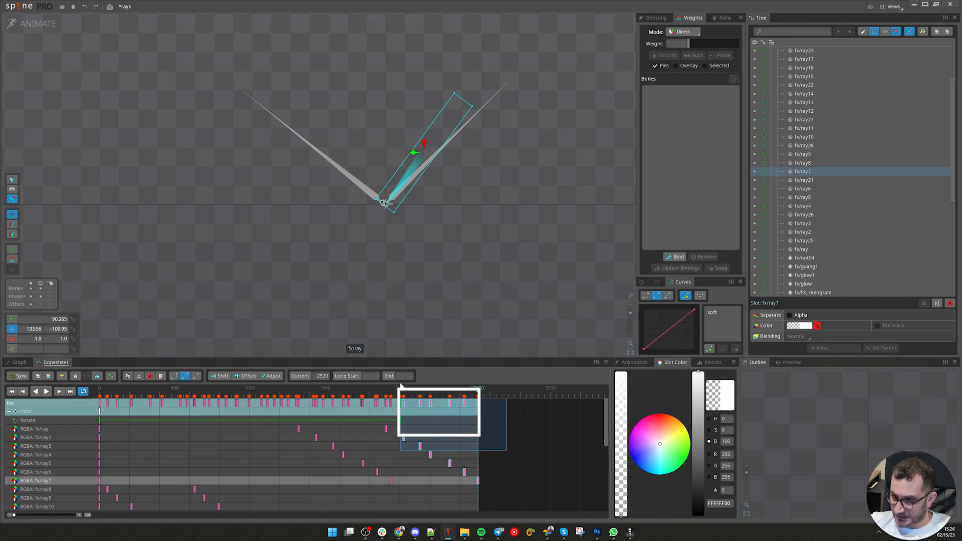
pyautogui.click(474, 491)
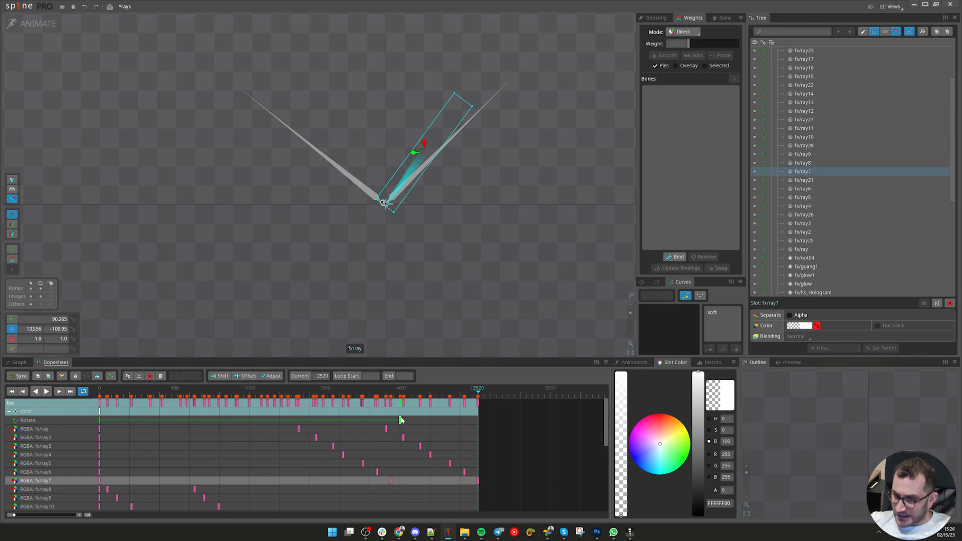
# - Key all shown timelines at frame 2000 and check the new keys on every ray row
pyautogui.click(400, 392)
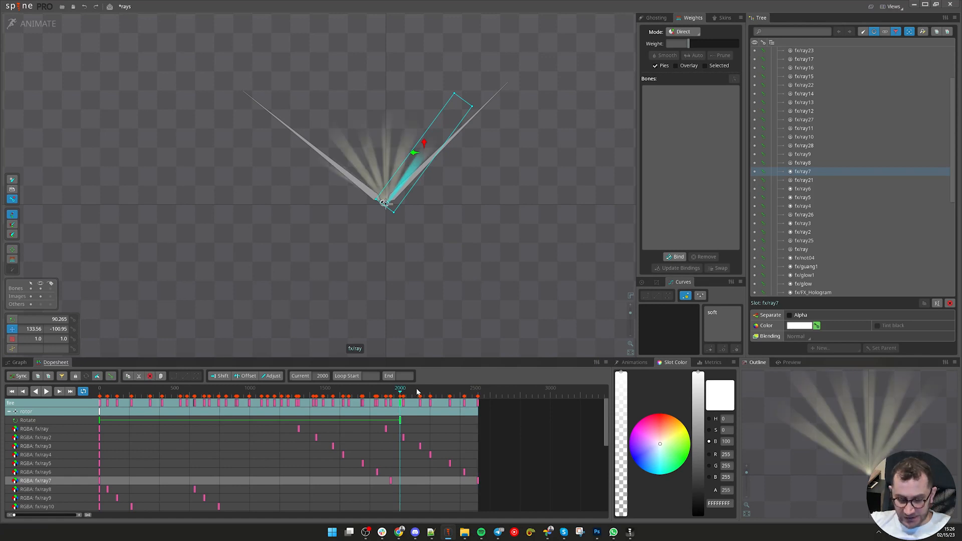
pyautogui.hotkey('ctrl', 'shift', 'l')
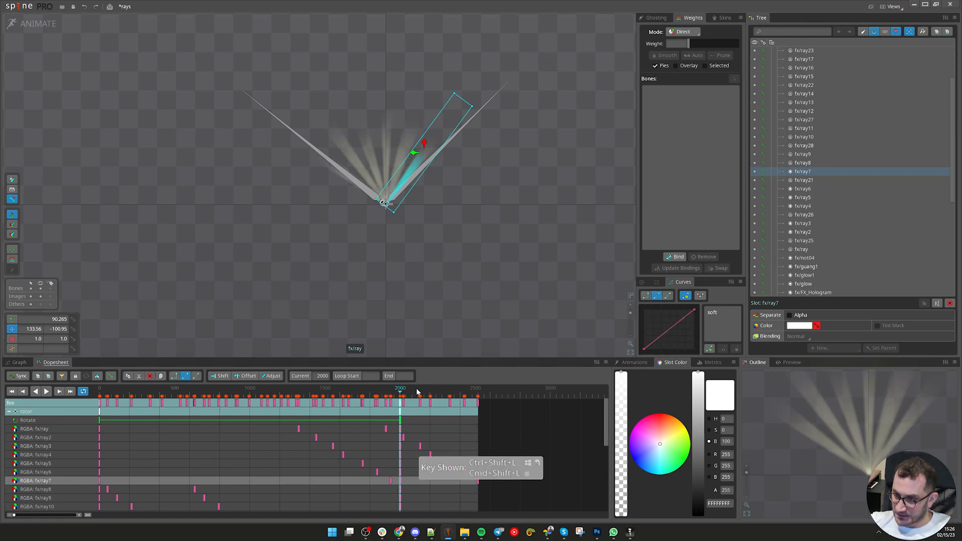
pyautogui.click(508, 390)
pyautogui.click(508, 439)
pyautogui.scroll(-6, 450, 451)
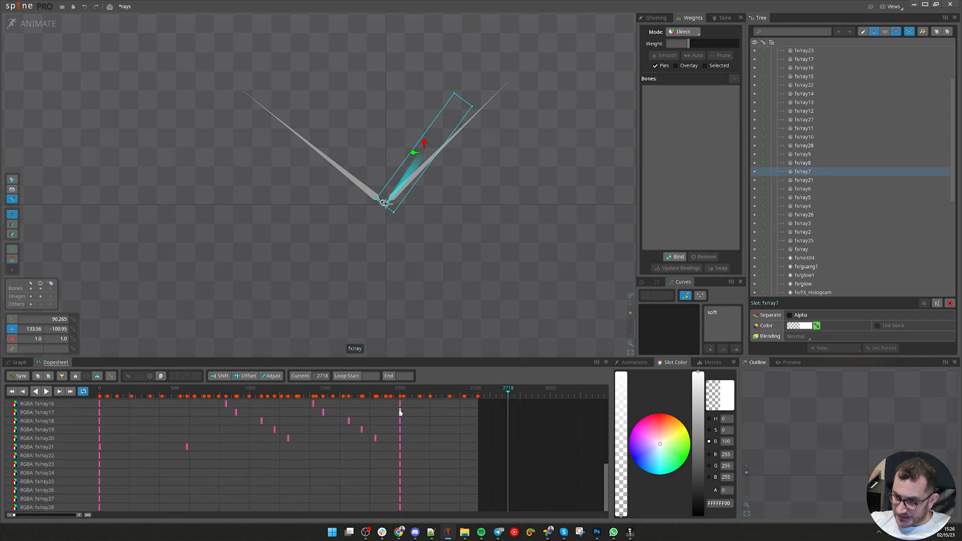
pyautogui.scroll(6, 451, 451)
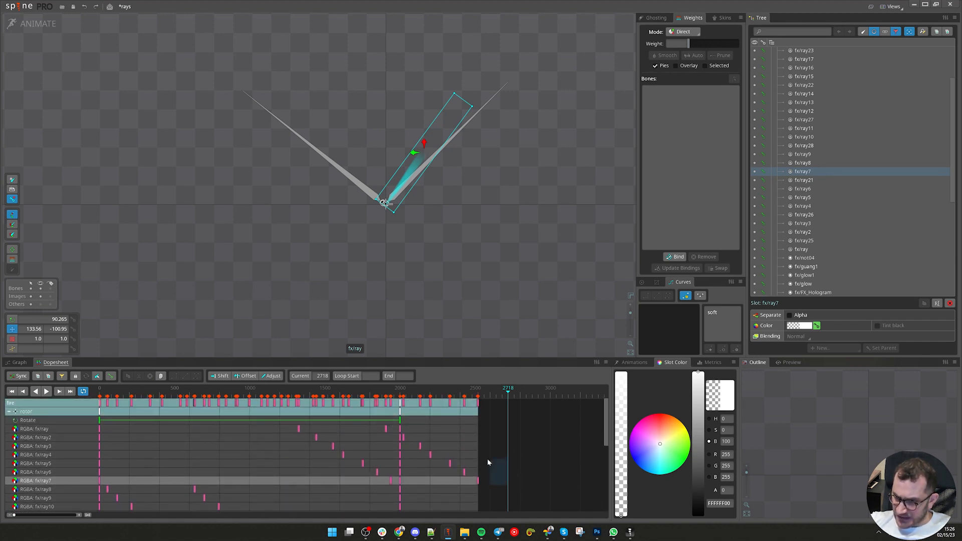
# - Copy all ray color keys from frame 2000 onward
pyautogui.moveTo(488, 462); pyautogui.dragTo(408, 404)
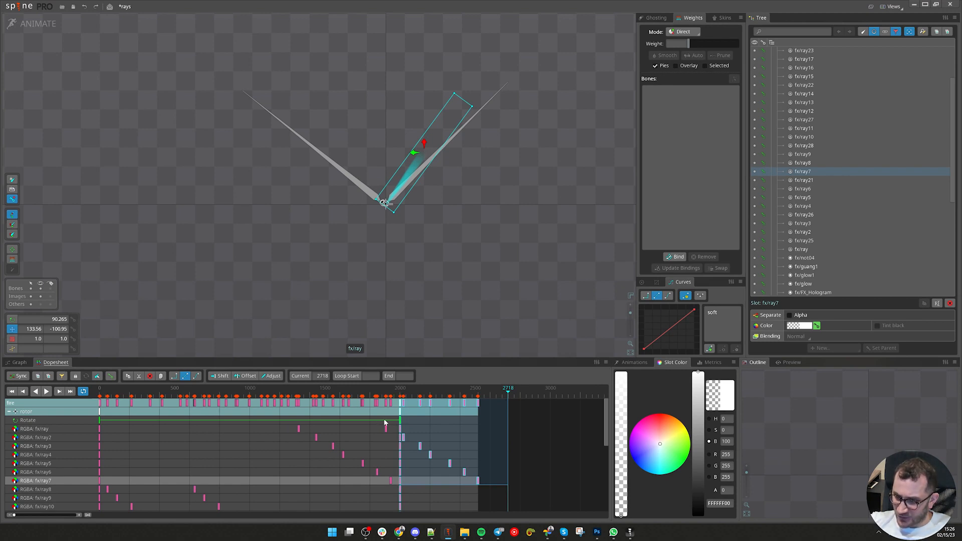
pyautogui.scroll(5, 403, 398)
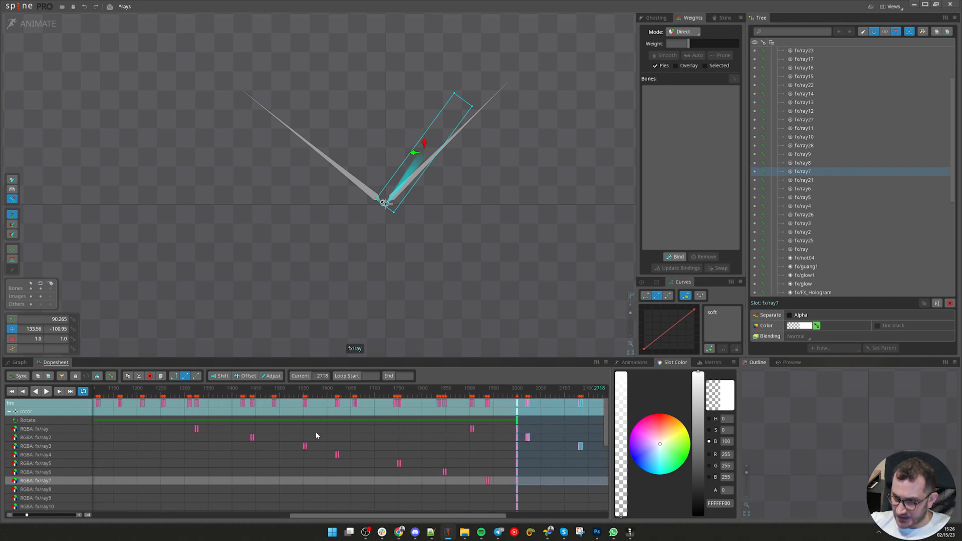
pyautogui.click(412, 420)
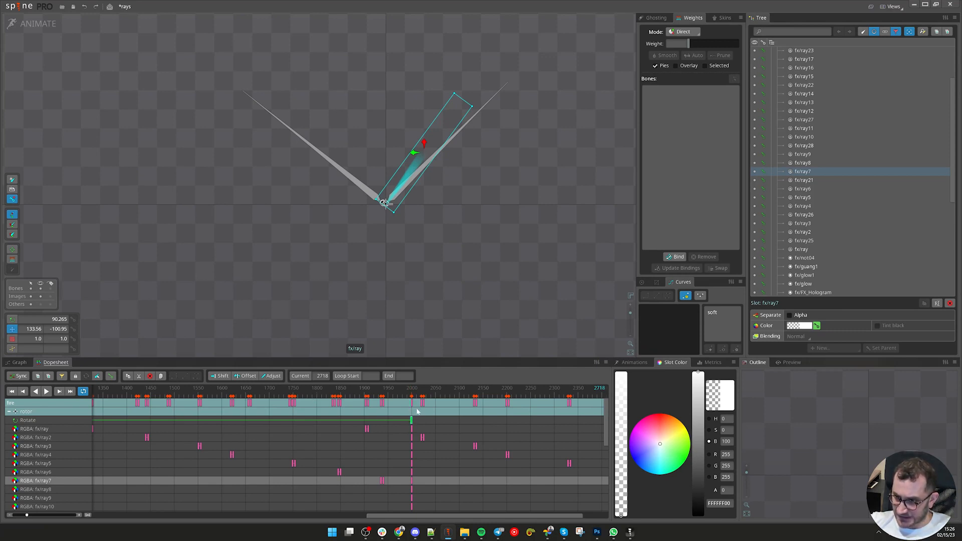
pyautogui.scroll(-5, 416, 411)
pyautogui.moveTo(503, 441); pyautogui.dragTo(405, 394)
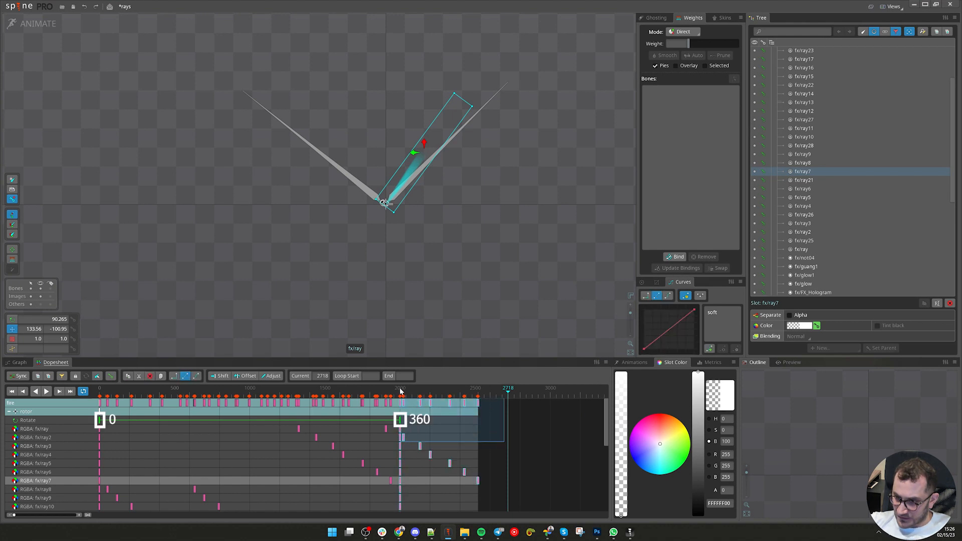
pyautogui.hotkey('ctrl', 'c')
pyautogui.scroll(5, 370, 428)
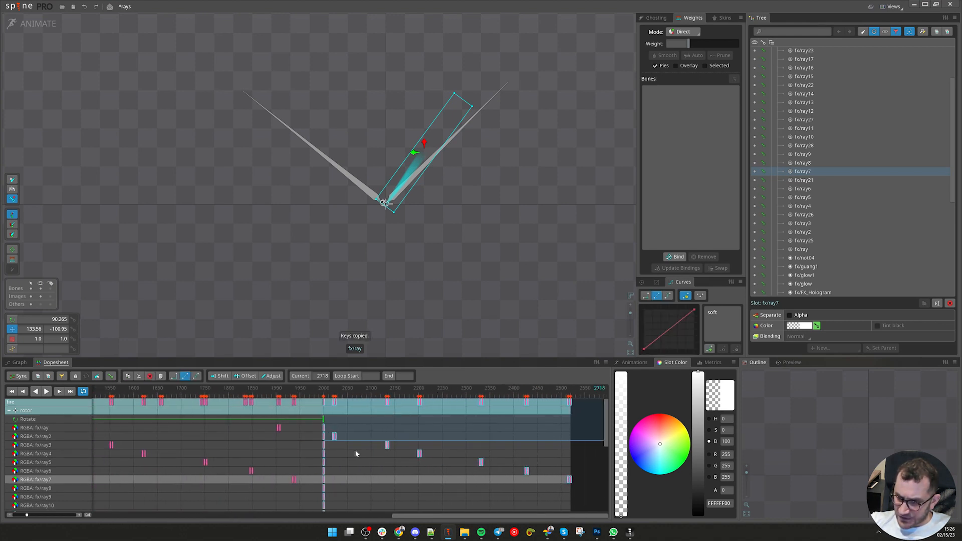
# - Reselect the ray color keys from frame 2000 onward and paste the copied keys at frame 0
pyautogui.click(345, 453)
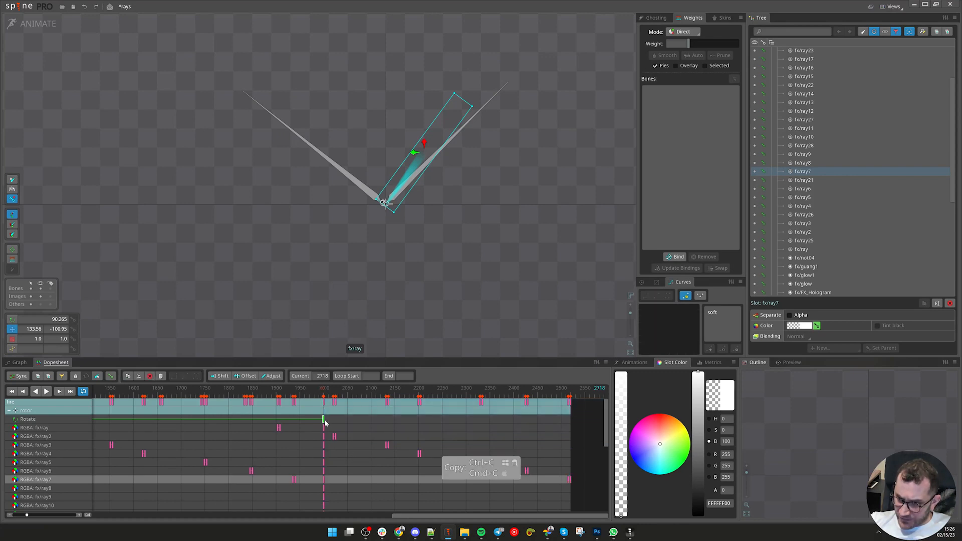
pyautogui.moveTo(325, 420); pyautogui.dragTo(325, 420)
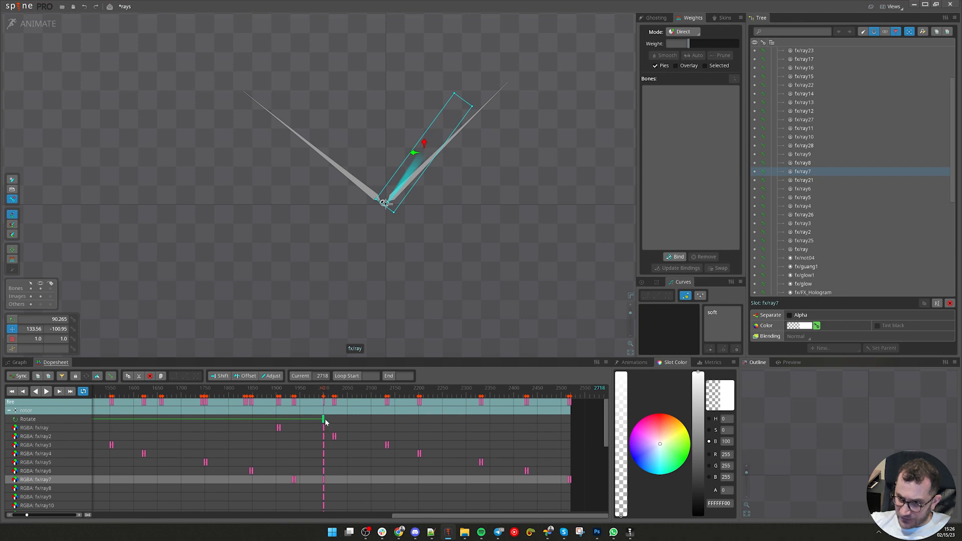
pyautogui.click(325, 420)
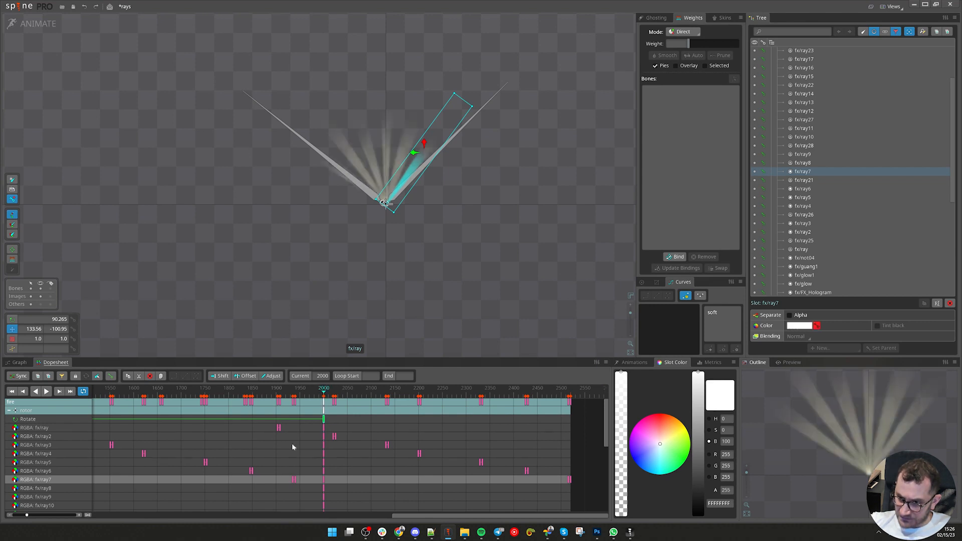
pyautogui.scroll(-5, 260, 396)
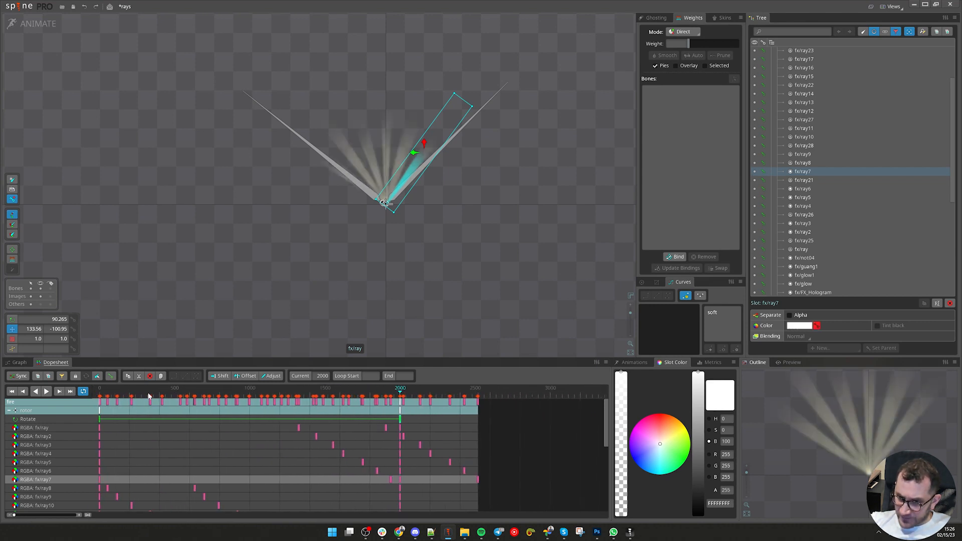
pyautogui.moveTo(148, 396); pyautogui.dragTo(56, 402)
pyautogui.scroll(-2, 242, 461)
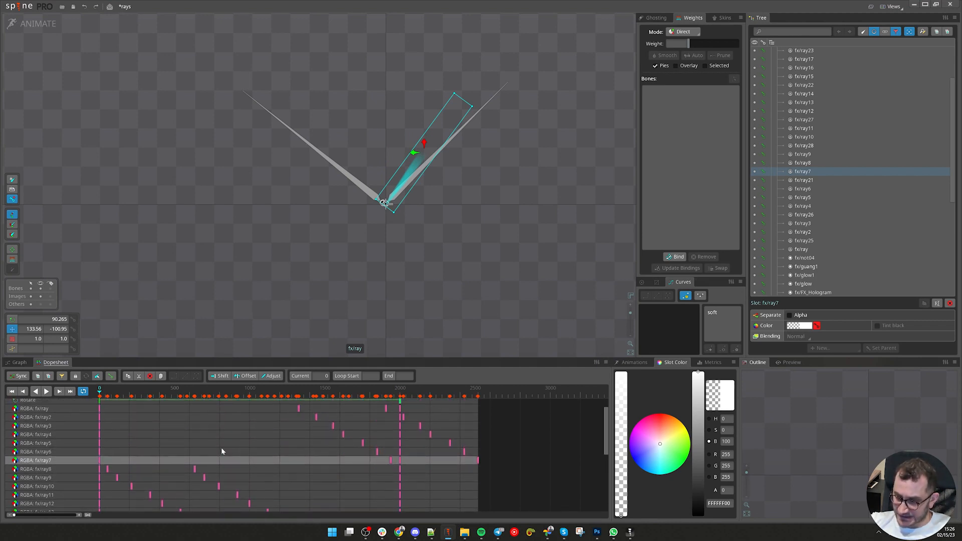
pyautogui.moveTo(509, 481); pyautogui.dragTo(403, 396)
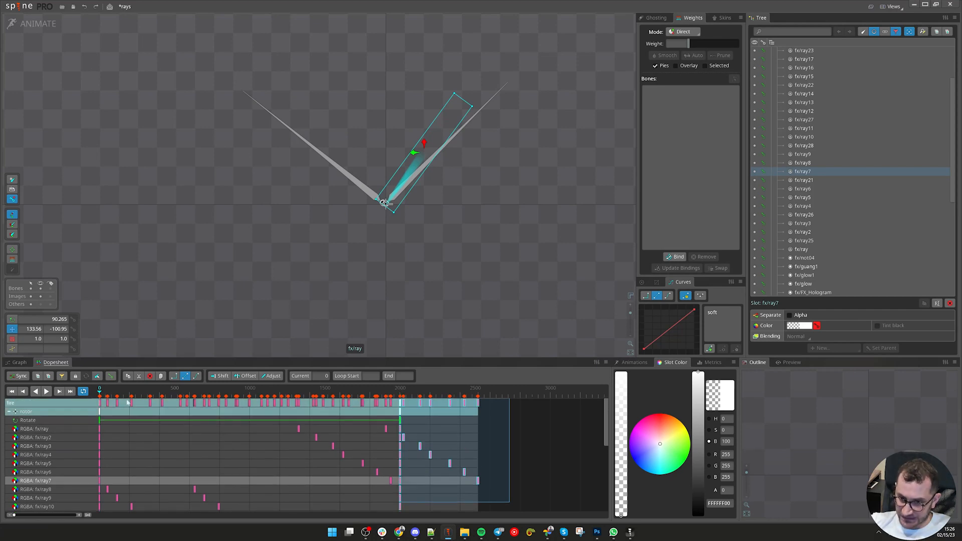
pyautogui.hotkey('ctrl', 'v')
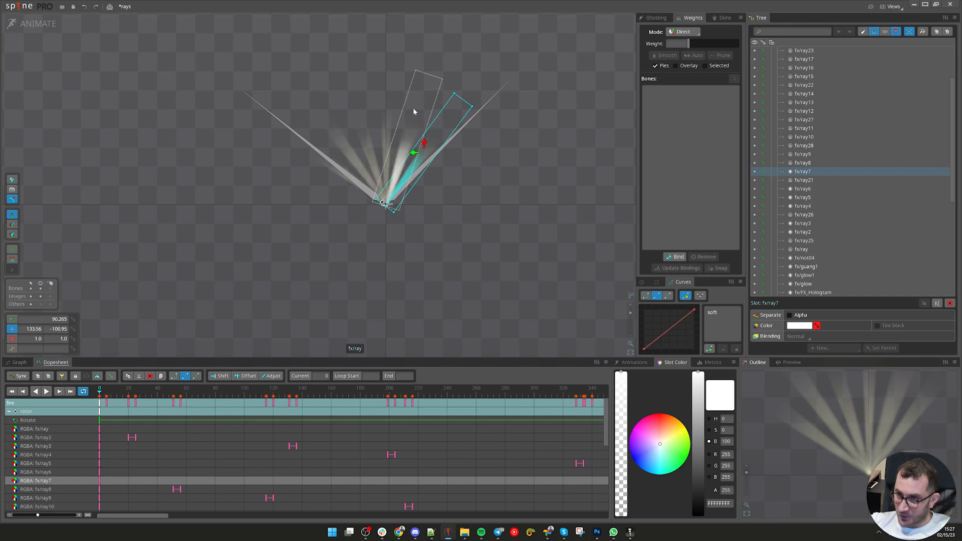
# - Deselect fx/ray7 and scrub the animation from its start to beyond frame 2000 to check the fading rays
pyautogui.scroll(-1, 463, 239)
pyautogui.moveTo(470, 263); pyautogui.dragTo(424, 307)
pyautogui.press('space')
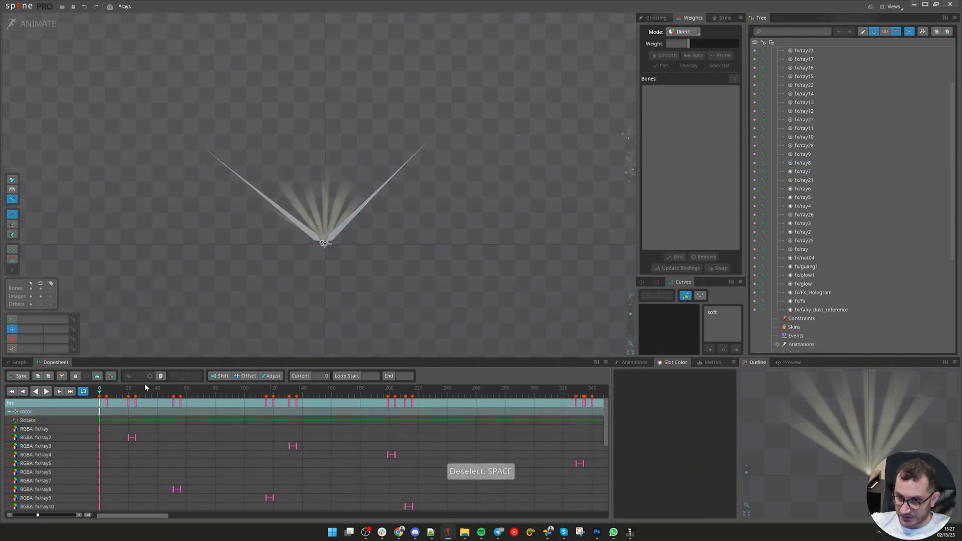
pyautogui.scroll(-4, 123, 392)
pyautogui.moveTo(119, 393); pyautogui.dragTo(294, 393)
pyautogui.scroll(-5, 169, 393)
pyautogui.moveTo(169, 393); pyautogui.dragTo(420, 407)
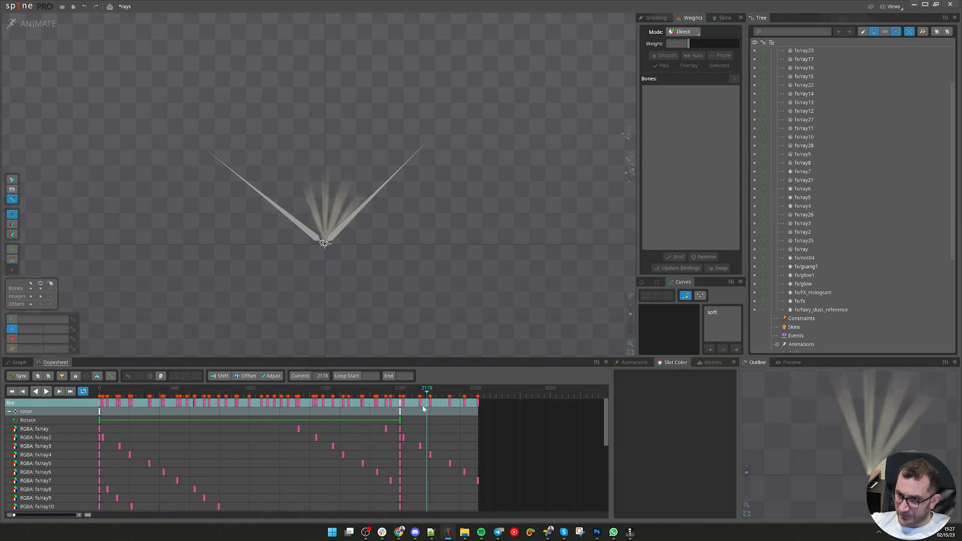
# - Delete all ray color keys after frame 2000 and play the animation
pyautogui.moveTo(518, 467); pyautogui.dragTo(404, 390)
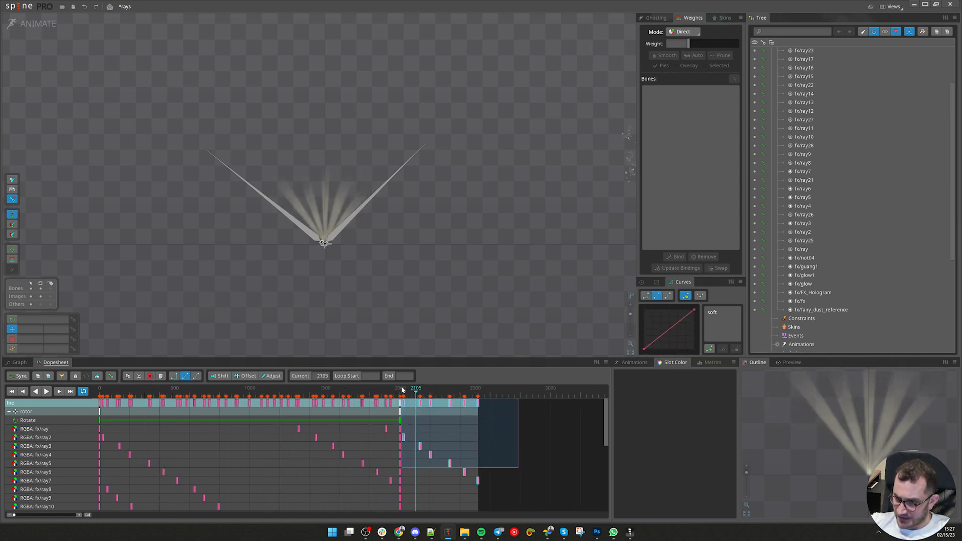
pyautogui.press('Delete')
pyautogui.press('d')
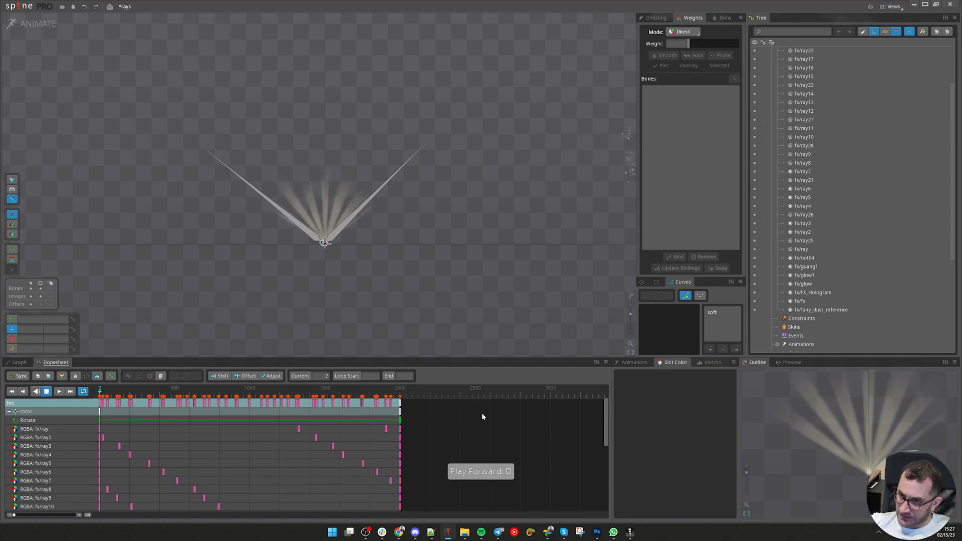
# - Set the playback speed to 500 and watch the rays loop
pyautogui.scroll(-3, 852, 427)
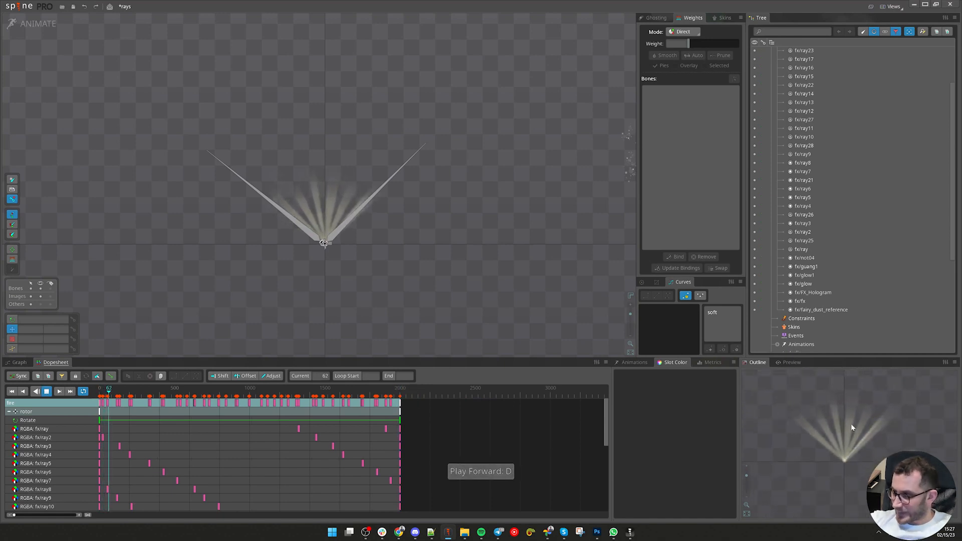
pyautogui.moveTo(851, 424); pyautogui.dragTo(860, 451)
pyautogui.click(641, 282)
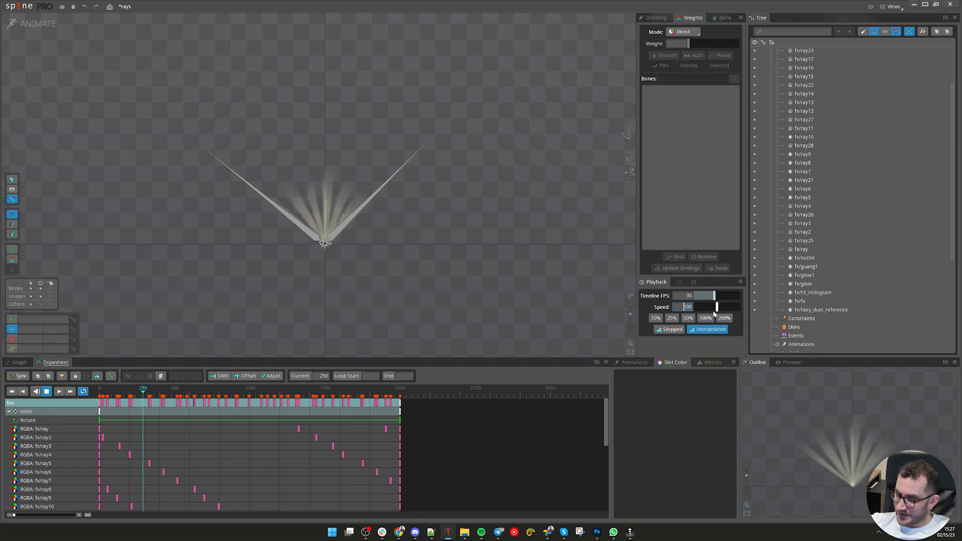
pyautogui.write('500')
pyautogui.press('Return')
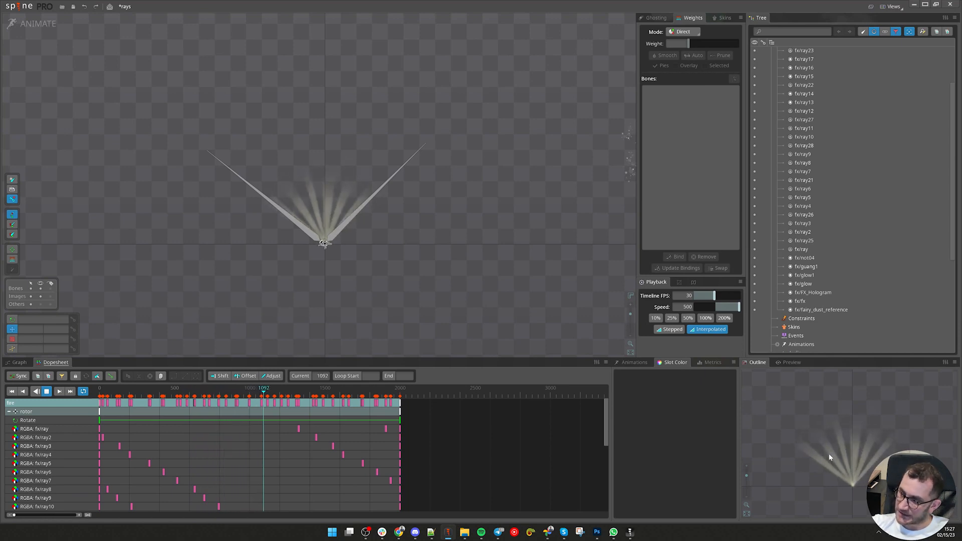
# - Check the fading rays along the timeline and return the playback speed to 100
pyautogui.click(393, 394)
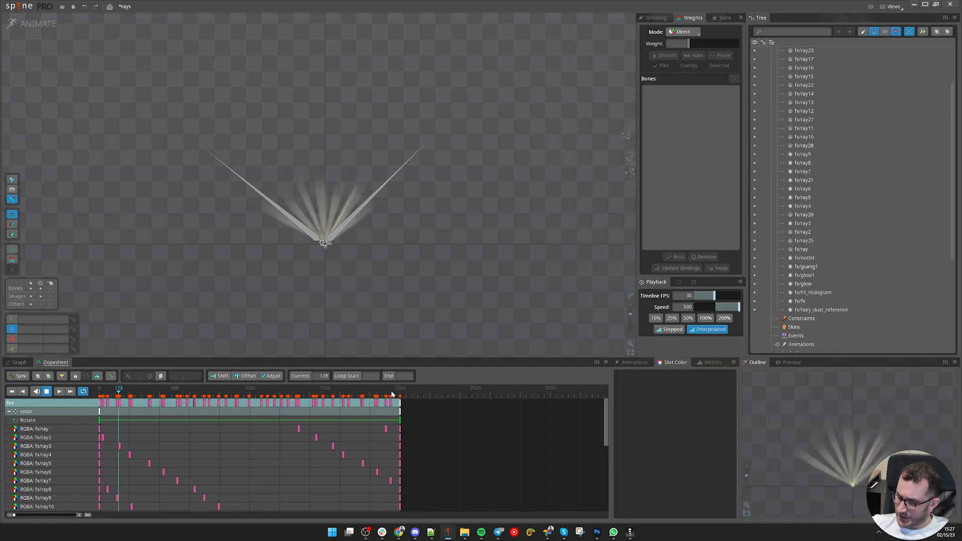
pyautogui.moveTo(148, 395); pyautogui.dragTo(349, 396)
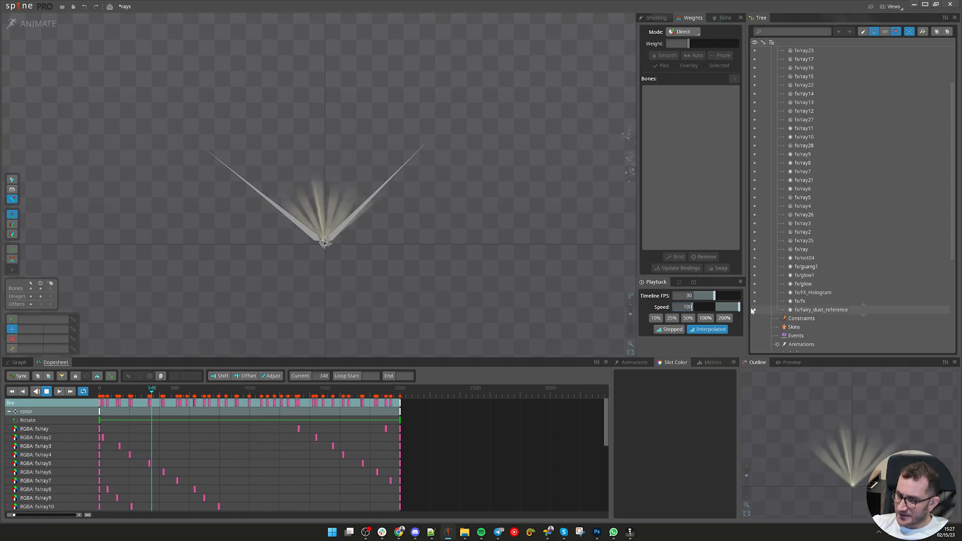
pyautogui.write('100')
pyautogui.press('Return')
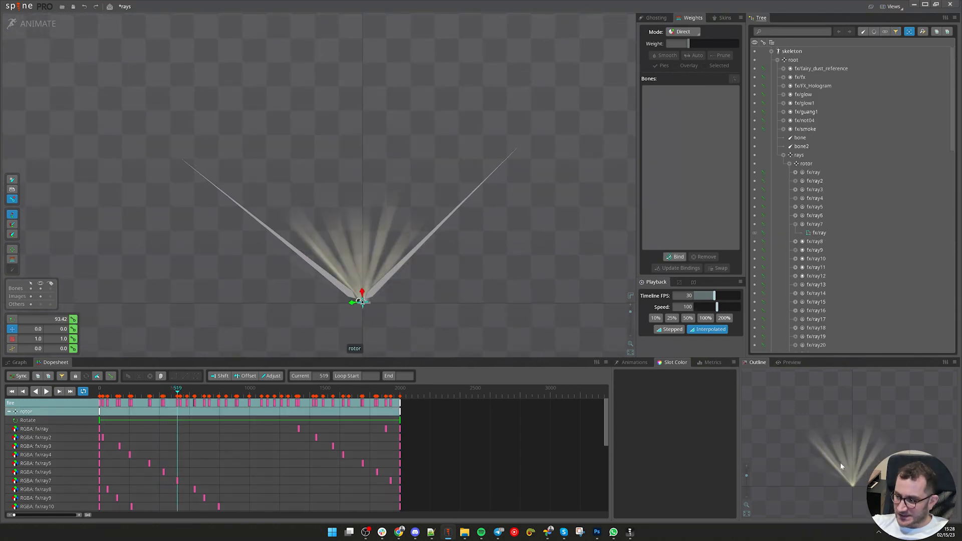
# - Duplicate the rays bone in Setup mode, including its animation keys
pyautogui.doubleClick(813, 156)
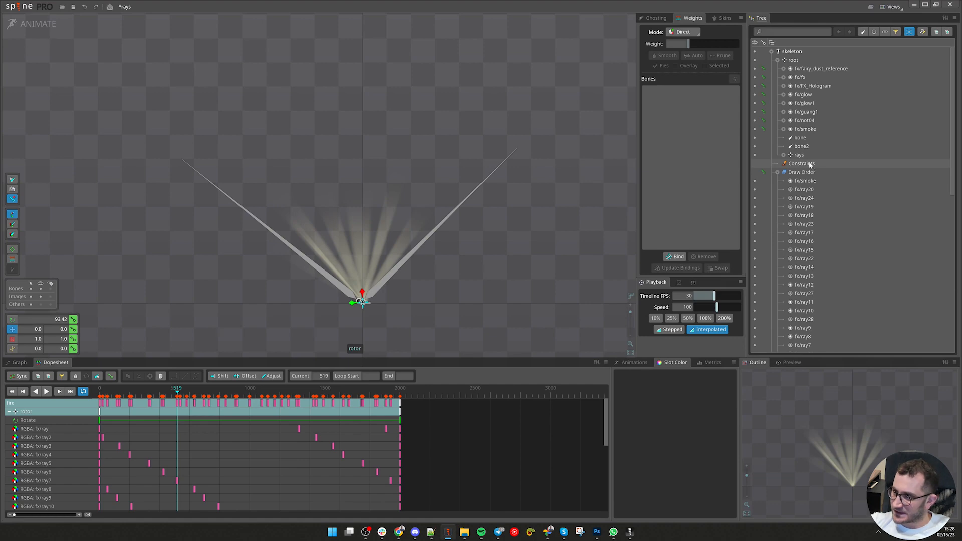
pyautogui.hotkey('ctrl', 'Tab')
pyautogui.click(819, 162)
pyautogui.click(806, 156)
pyautogui.click(925, 340)
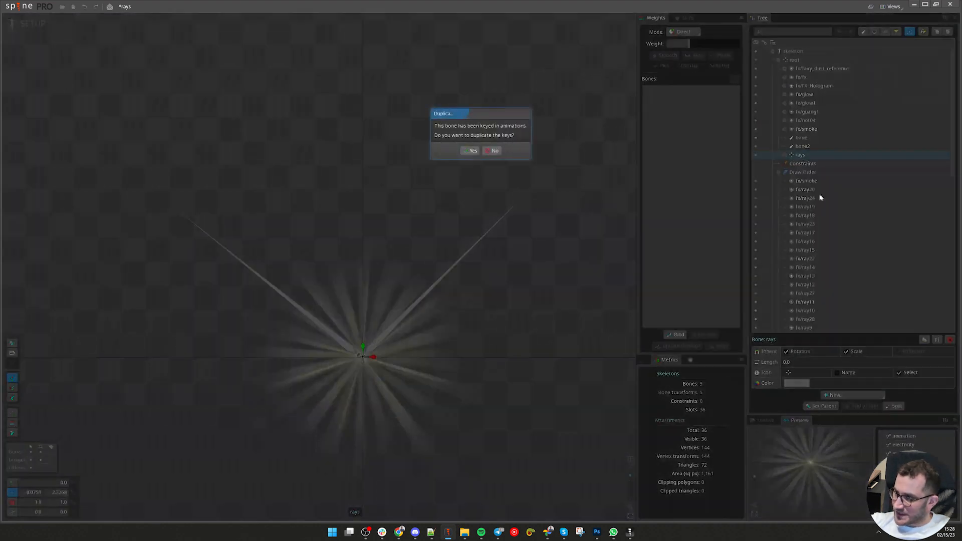
pyautogui.click(470, 150)
pyautogui.scroll(-2, 224, 139)
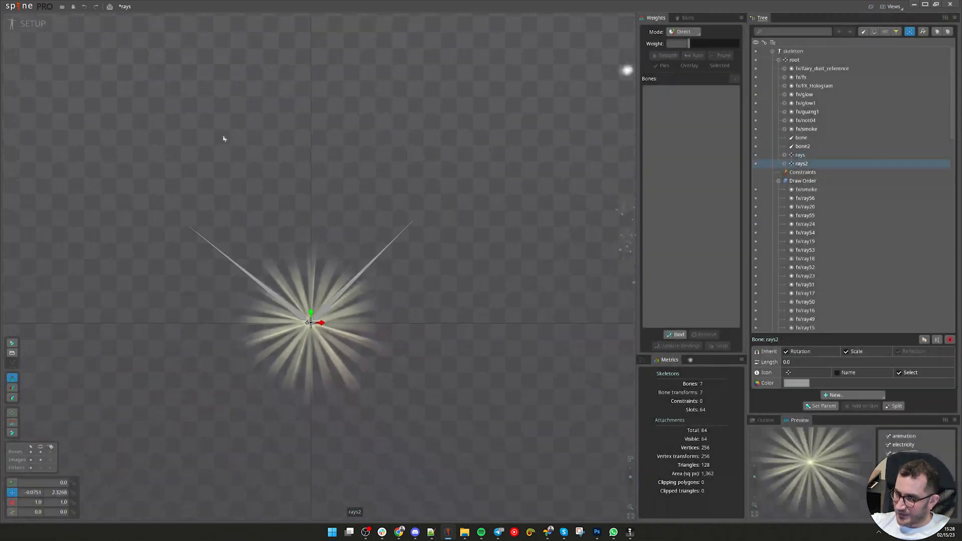
# - Return to Animate mode and hide the original rays bone
pyautogui.click(25, 25)
pyautogui.click(784, 164)
pyautogui.rightClick(784, 156)
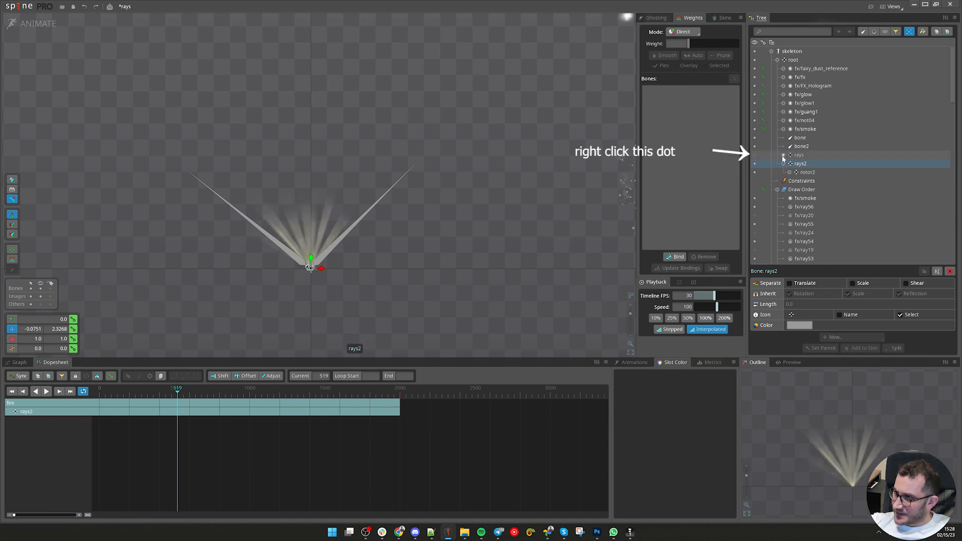
pyautogui.click(784, 155)
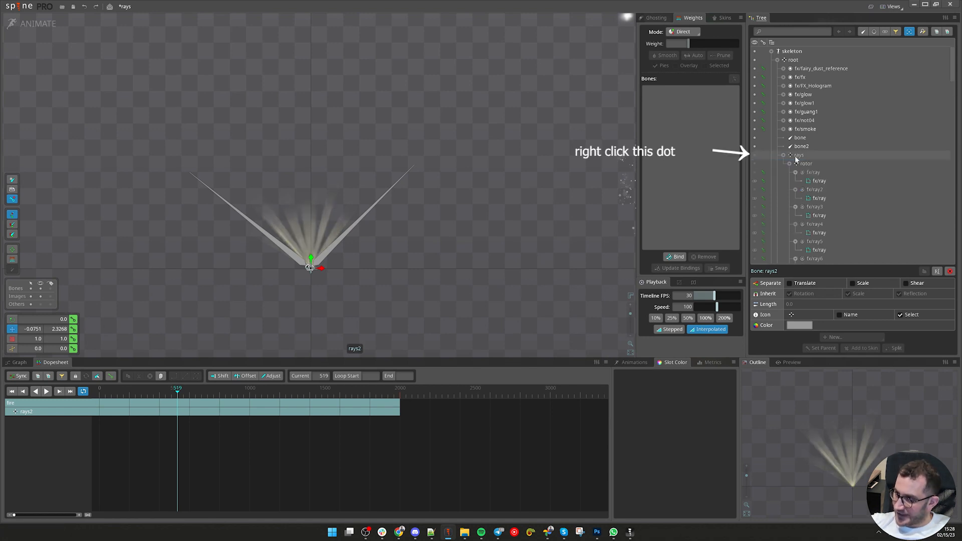
pyautogui.click(784, 155)
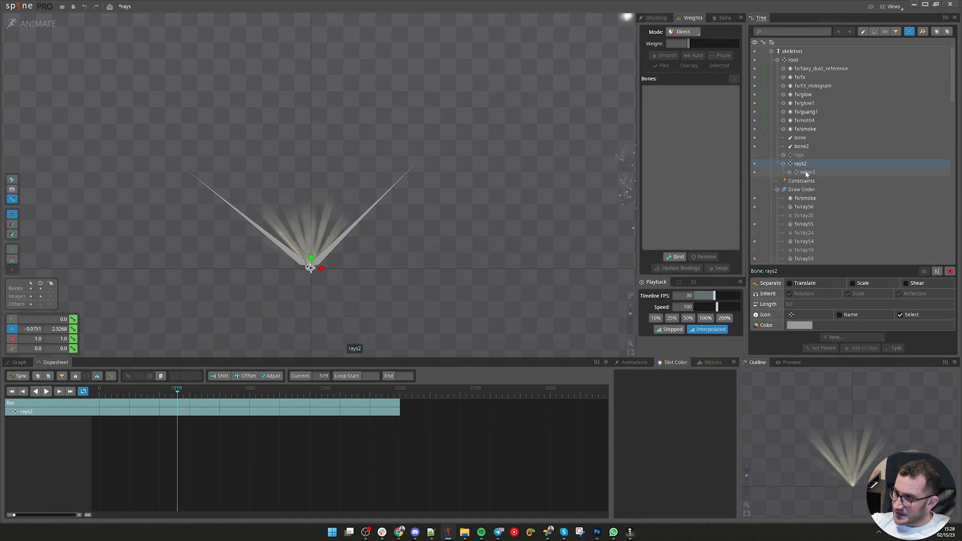
# - Select all keys of rays2 and rotor2 and compress them to half their length, ending at about frame 1000
pyautogui.click(806, 172)
pyautogui.keyDown('ctrl'); pyautogui.click(801, 164); pyautogui.keyUp('ctrl')
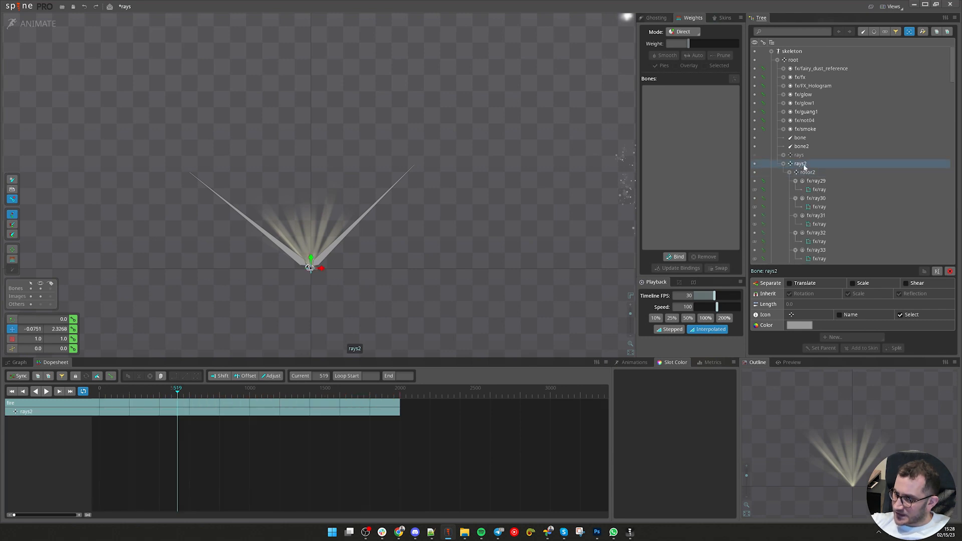
pyautogui.moveTo(400, 436); pyautogui.dragTo(17, 378)
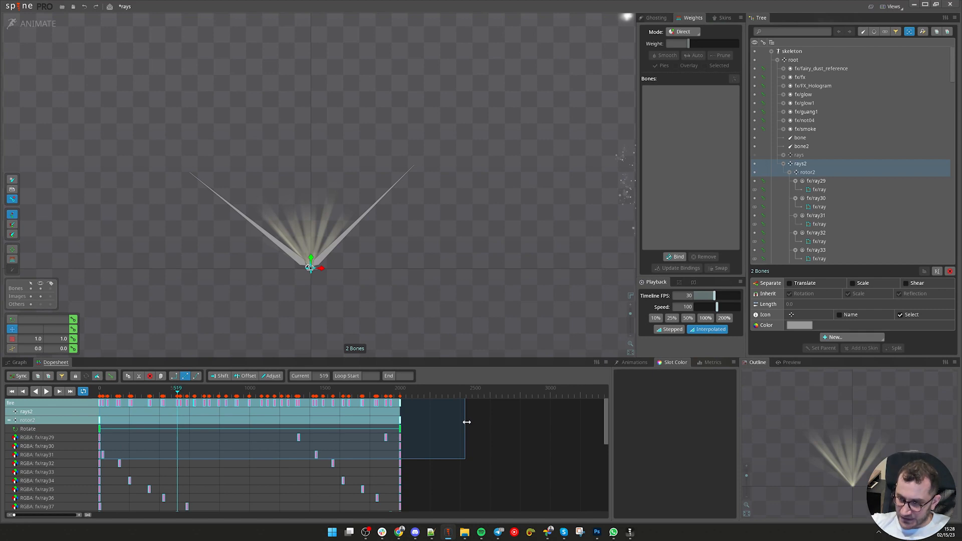
pyautogui.moveTo(466, 423); pyautogui.dragTo(284, 423)
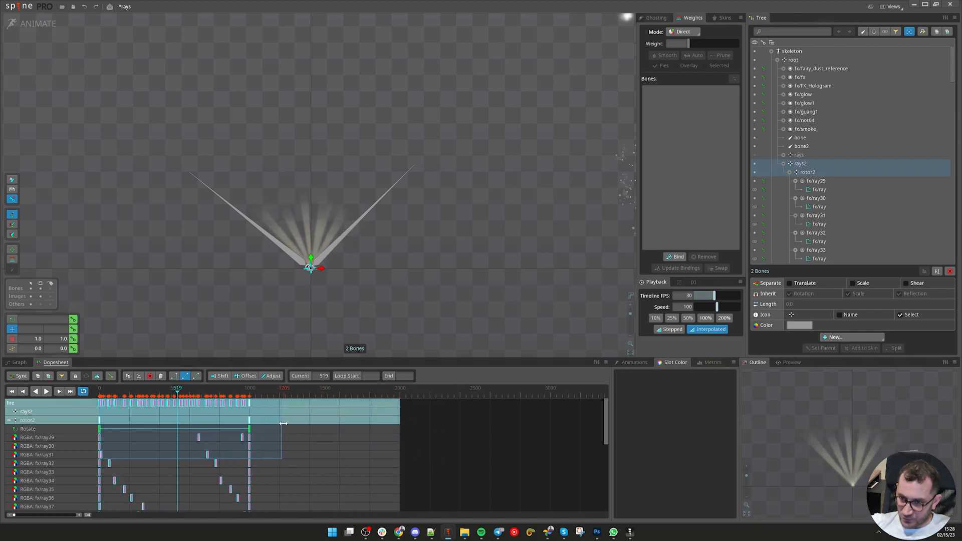
pyautogui.click(292, 437)
# - Reselect all rays2 and rotor2 keys and fine-tune their scaling so the last keys land exactly on frame 1000
pyautogui.moveTo(489, 433); pyautogui.dragTo(75, 382)
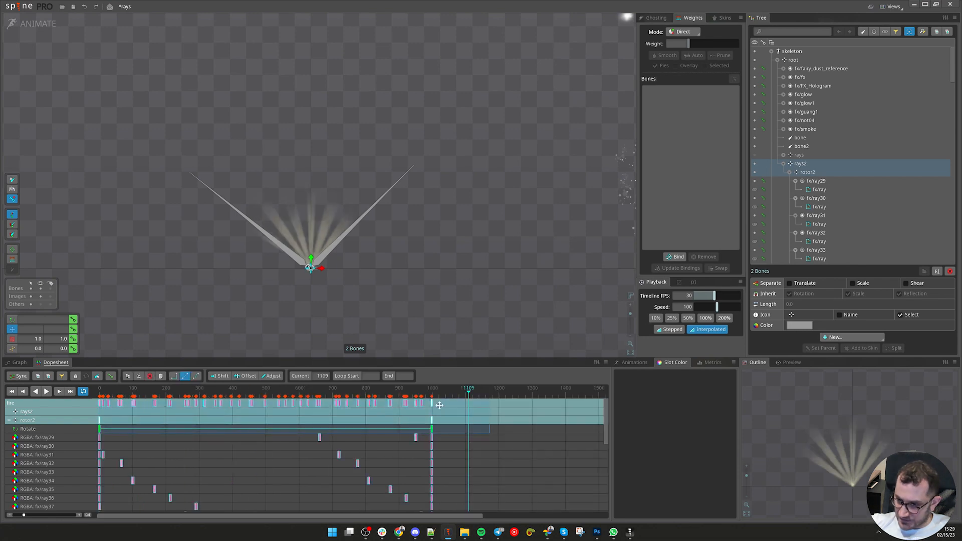
pyautogui.scroll(3, 437, 398)
pyautogui.scroll(2, 437, 398)
pyautogui.scroll(3, 534, 420)
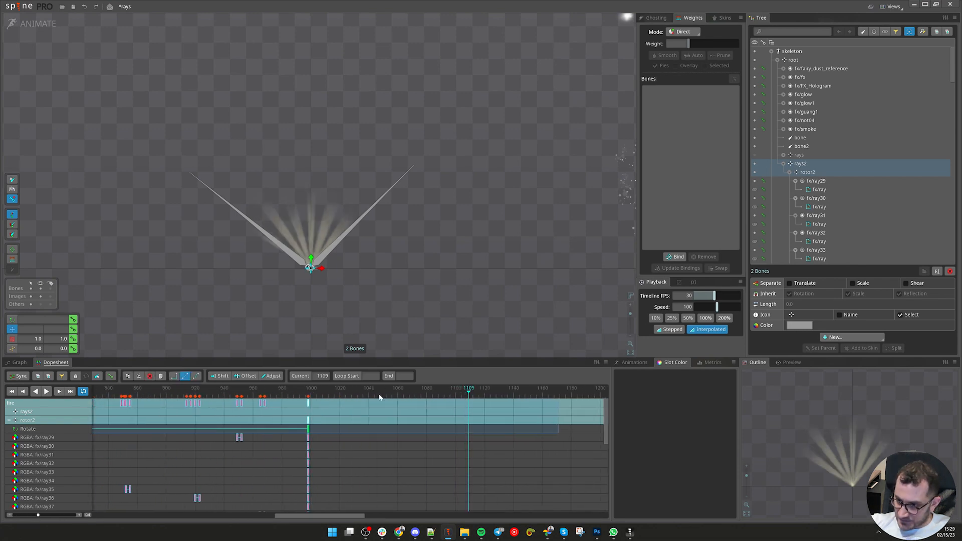
pyautogui.moveTo(530, 411); pyautogui.dragTo(533, 411)
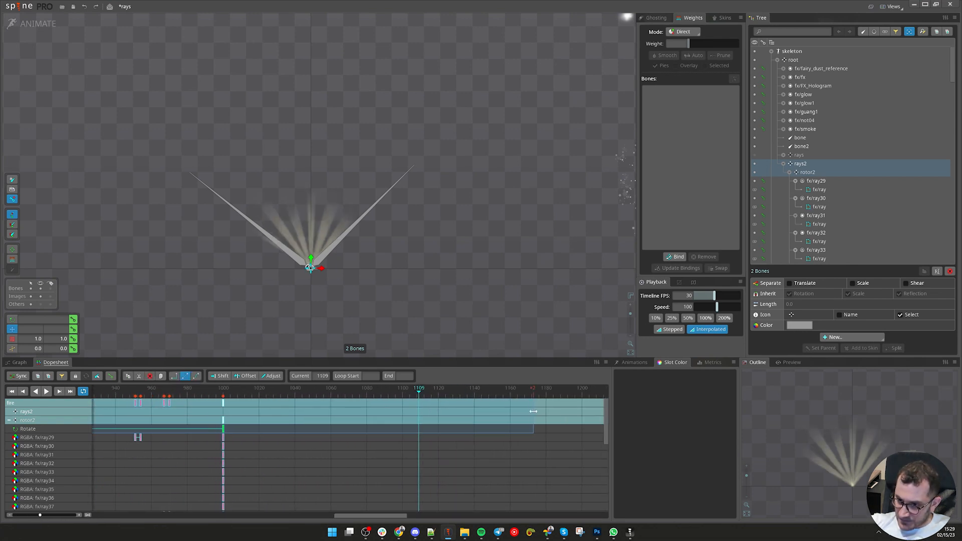
pyautogui.scroll(-3, 312, 432)
pyautogui.click(343, 480)
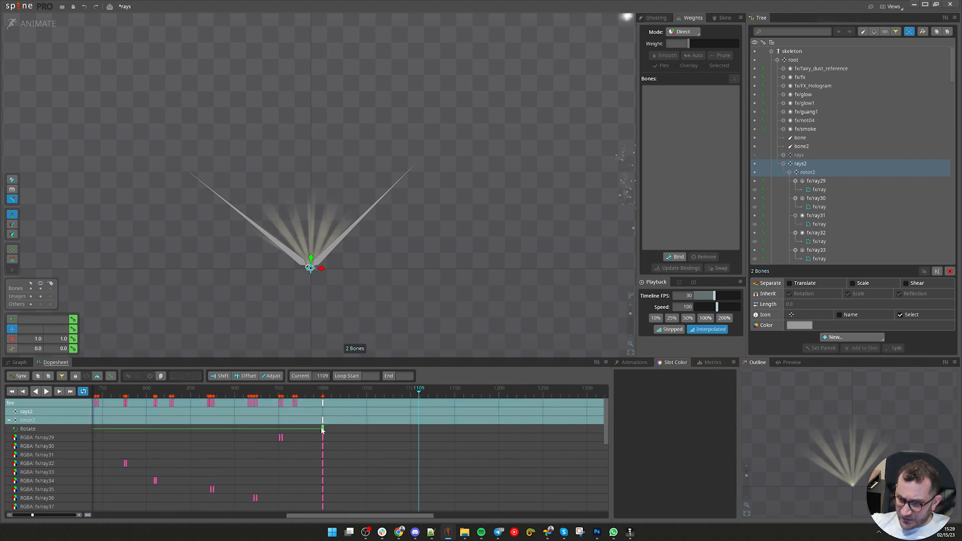
pyautogui.scroll(-5, 322, 430)
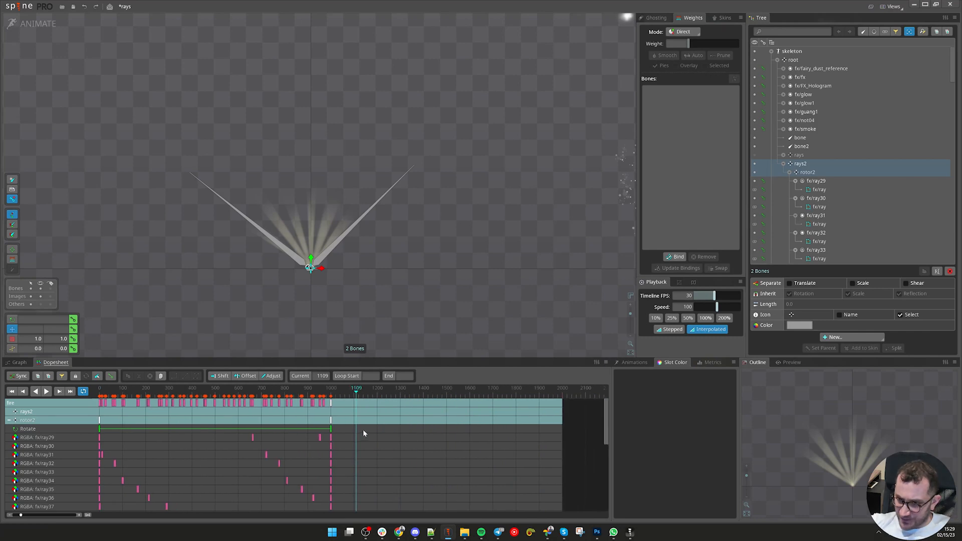
# - Try to repeat the animation by pasting copies of all rays2 and rotor2 keys at frame 1000, and inspect the rotation curve
pyautogui.click(101, 429)
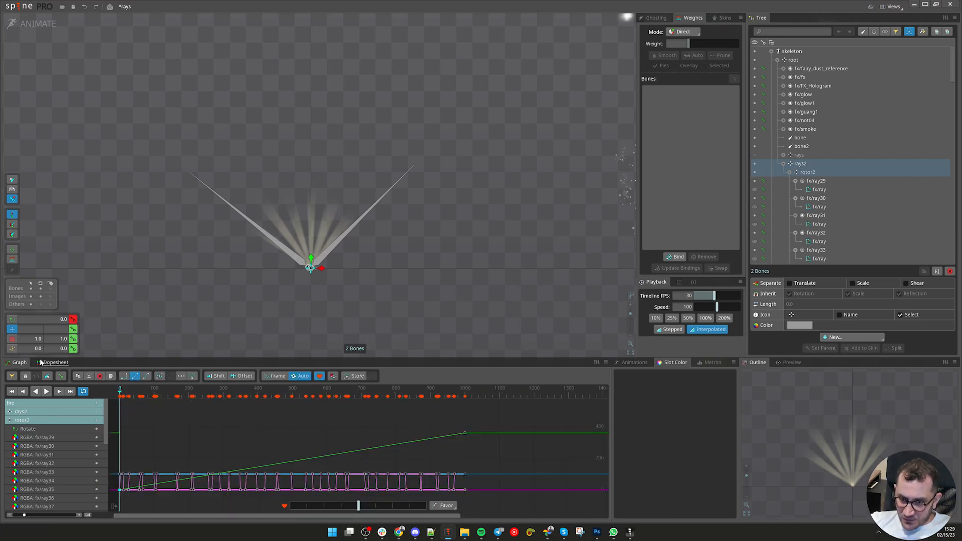
pyautogui.click(50, 361)
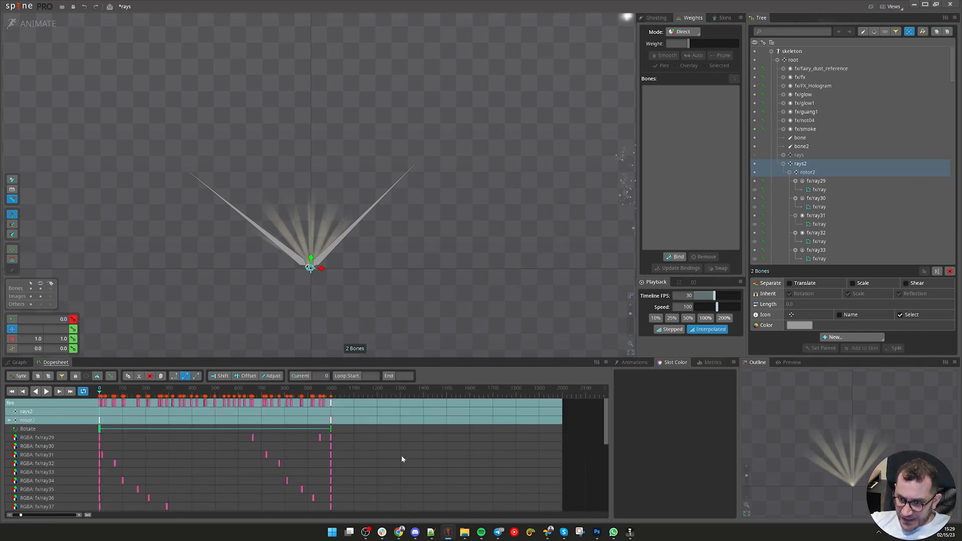
pyautogui.moveTo(387, 416); pyautogui.dragTo(98, 511)
pyautogui.hotkey('ctrl', 'c')
pyautogui.click(331, 402)
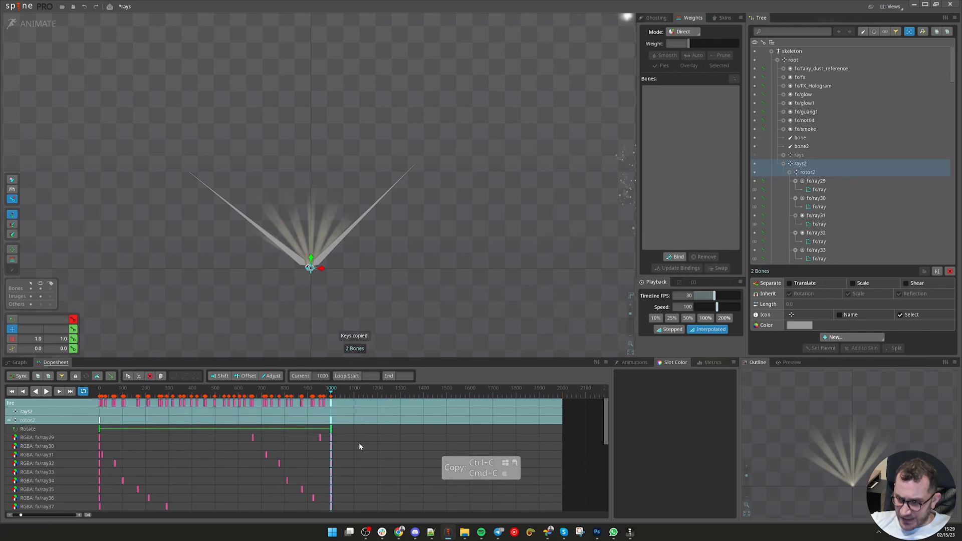
pyautogui.hotkey('ctrl', 'v')
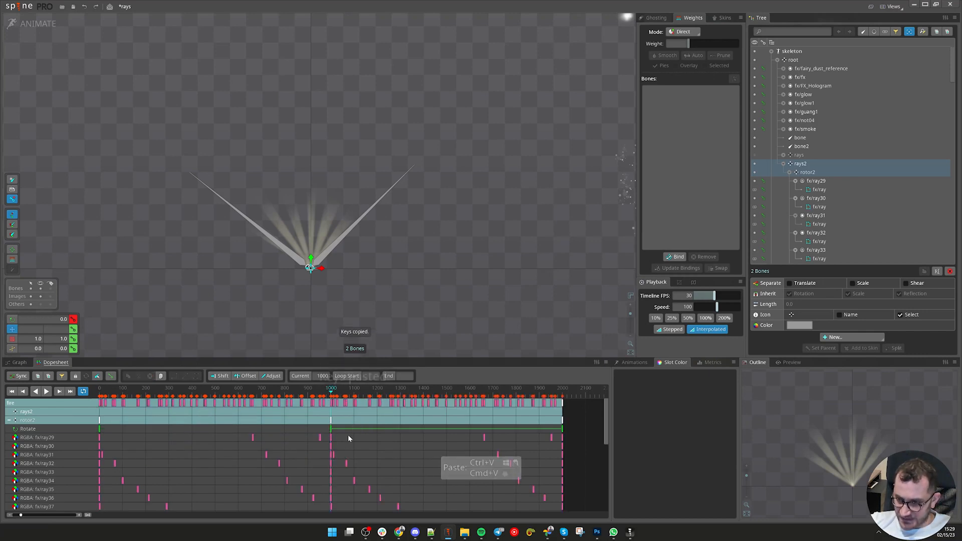
pyautogui.click(19, 362)
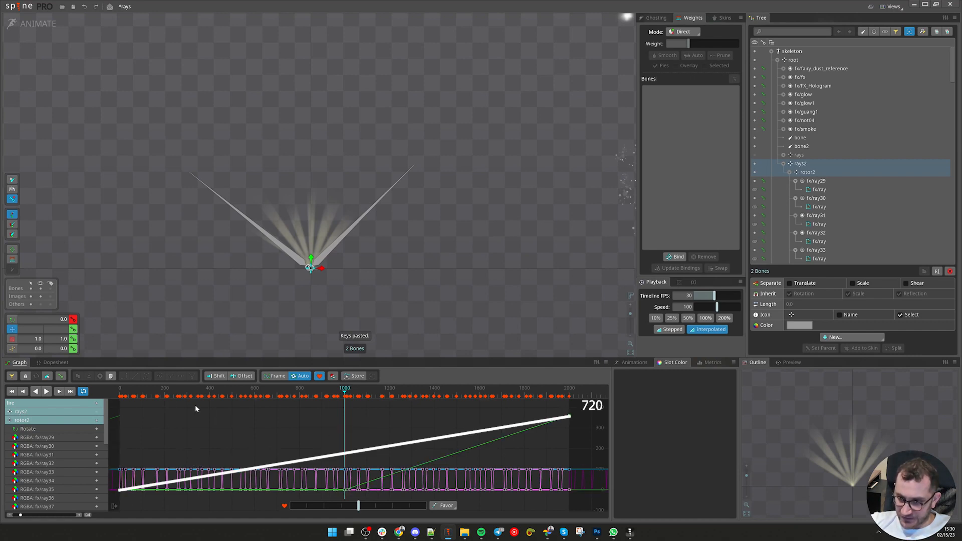
pyautogui.hotkey('ctrl', 'z')
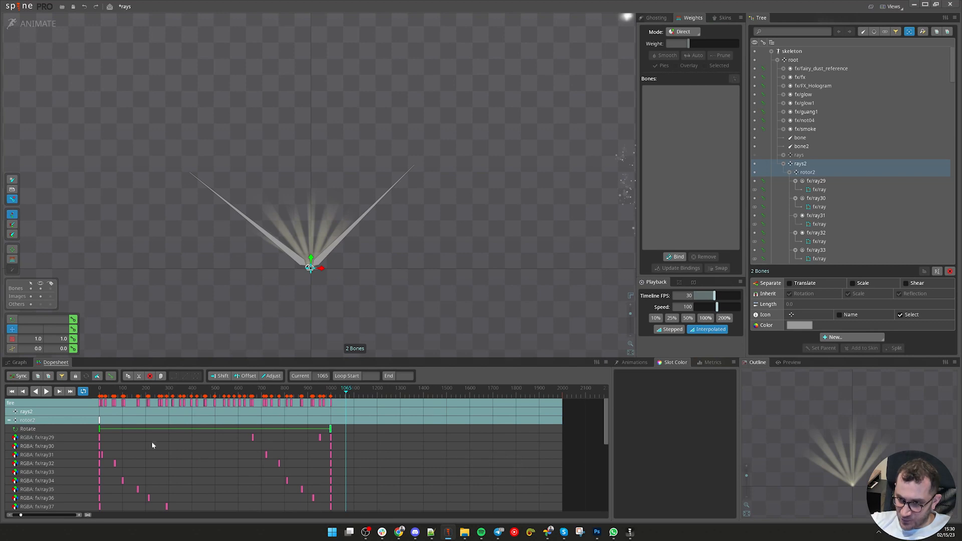
# - Move rotor2's last rotate key to frame 998, and paste a copy of all keys at frame 1000
pyautogui.click(279, 429)
pyautogui.hotkey('ctrl', 'c')
pyautogui.moveTo(377, 450); pyautogui.dragTo(94, 373)
pyautogui.click(334, 410)
pyautogui.click(331, 403)
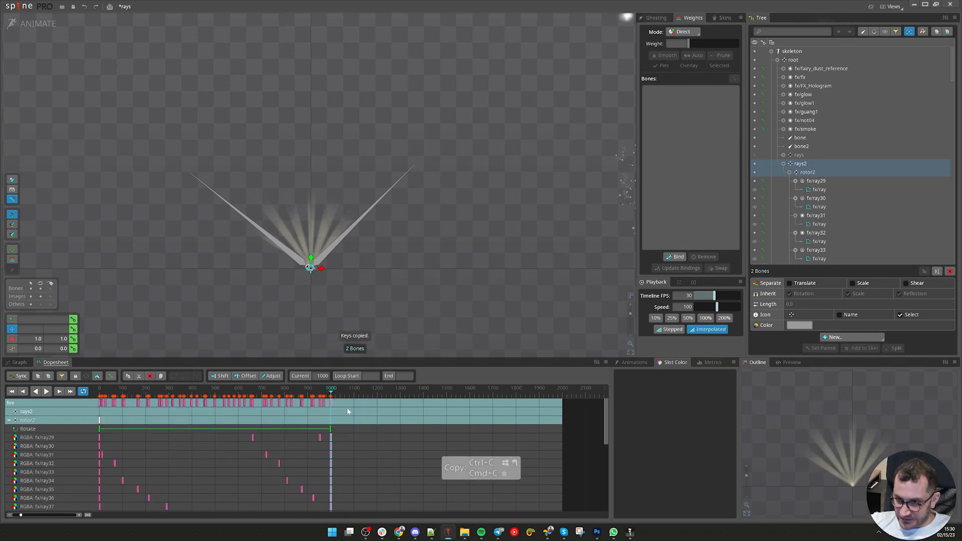
pyautogui.hotkey('ctrl', 'v')
# - Set the curve of rotor2's rotate key at frame 998 to stepped
pyautogui.scroll(10, 338, 403)
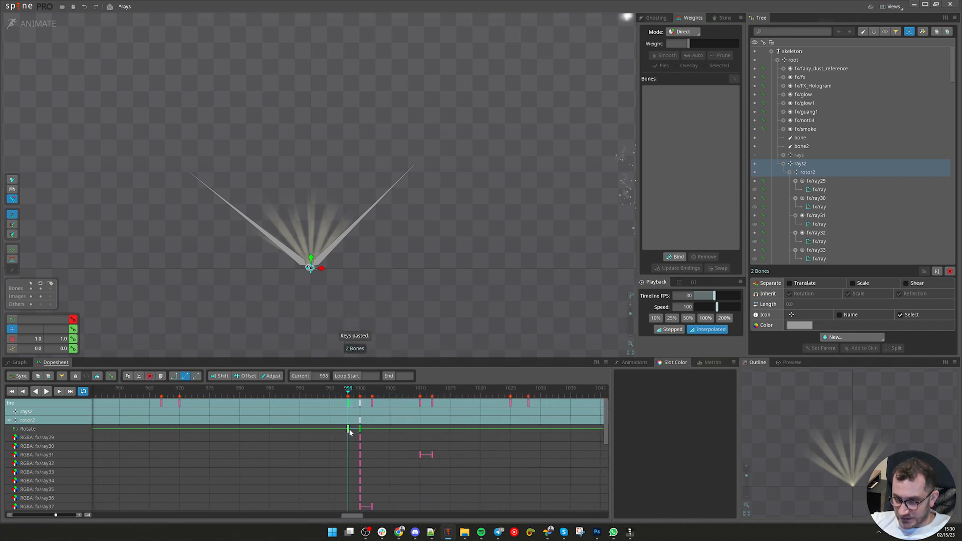
pyautogui.click(349, 447)
pyautogui.click(349, 427)
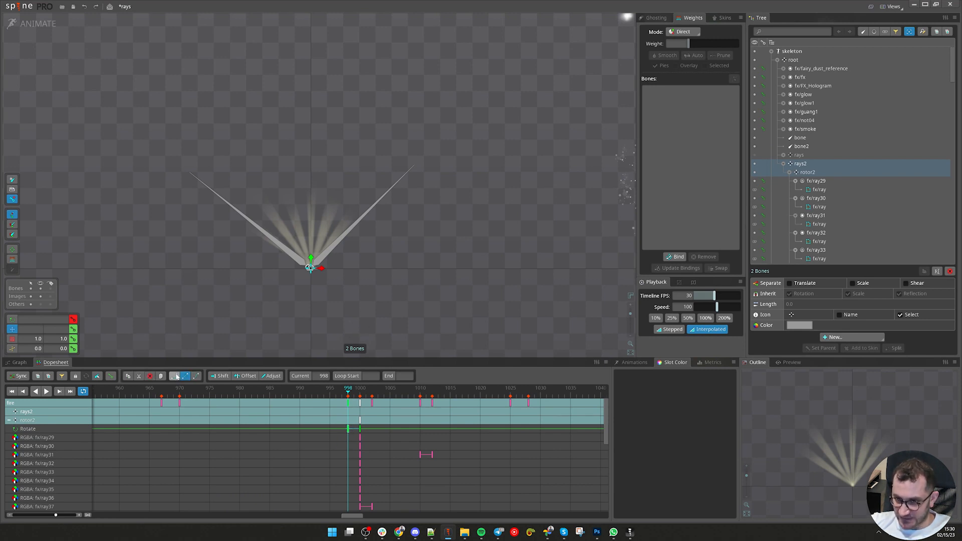
pyautogui.moveTo(349, 394); pyautogui.dragTo(356, 397)
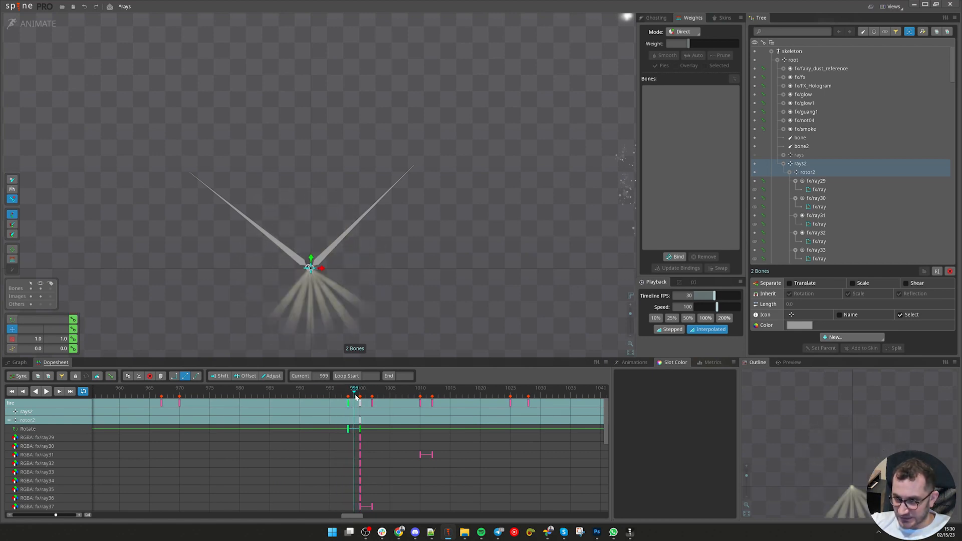
pyautogui.click(349, 406)
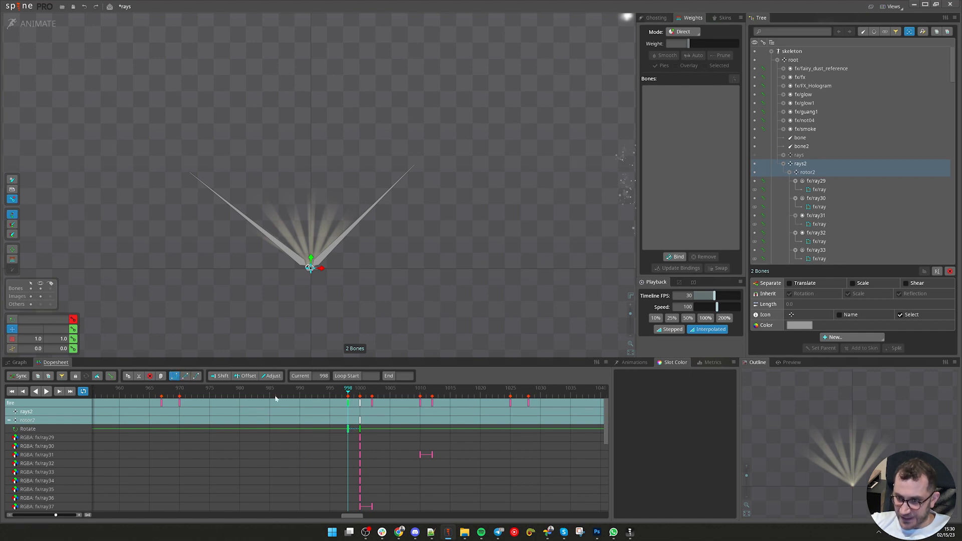
pyautogui.scroll(-8, 332, 392)
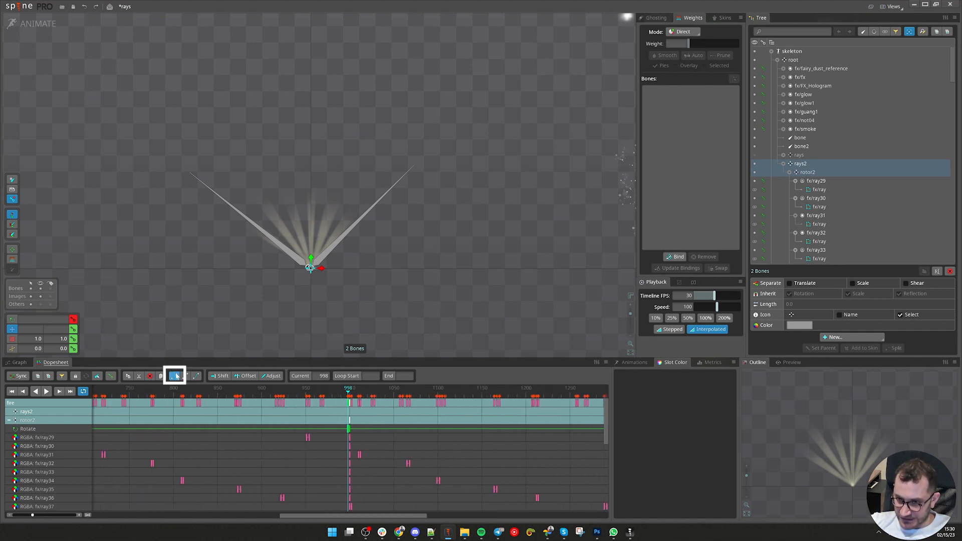
# - Check rotor2's rotate key at frame 2000, and move its stepped rotate key just before frame 1000 to frame 999
pyautogui.scroll(-6, 372, 403)
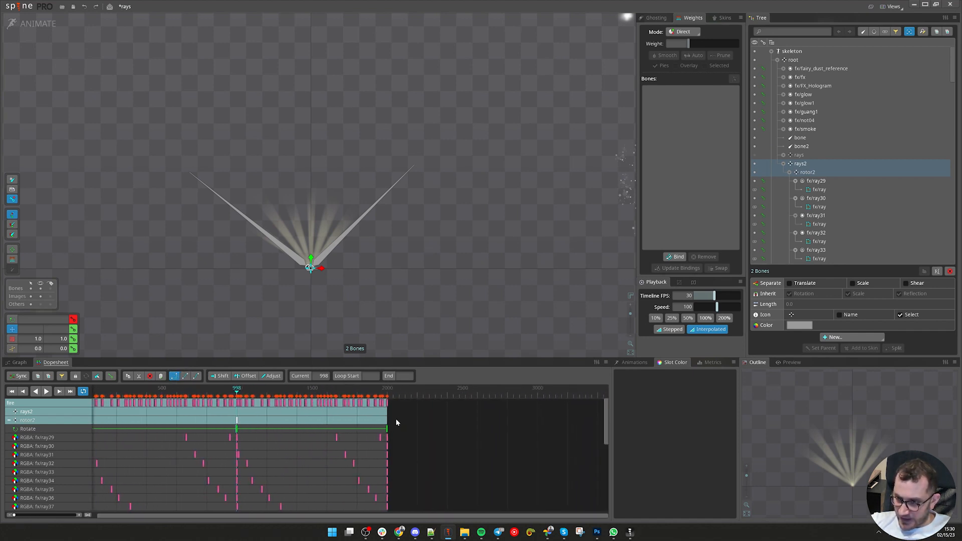
pyautogui.scroll(8, 401, 403)
pyautogui.moveTo(443, 418); pyautogui.dragTo(125, 436)
pyautogui.moveTo(429, 445); pyautogui.dragTo(182, 438)
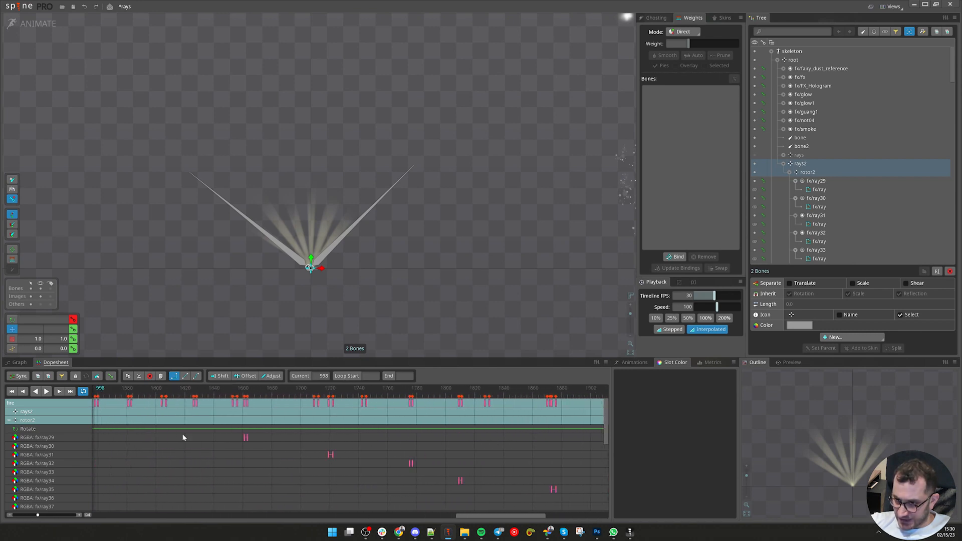
pyautogui.moveTo(521, 448); pyautogui.dragTo(231, 453)
pyautogui.click(301, 430)
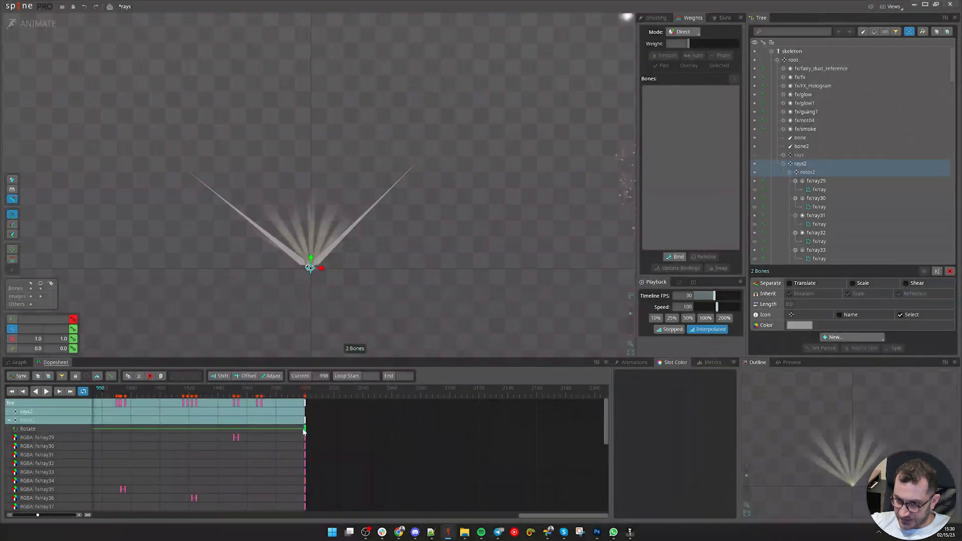
pyautogui.moveTo(221, 418); pyautogui.dragTo(569, 425)
pyautogui.moveTo(201, 443); pyautogui.dragTo(631, 441)
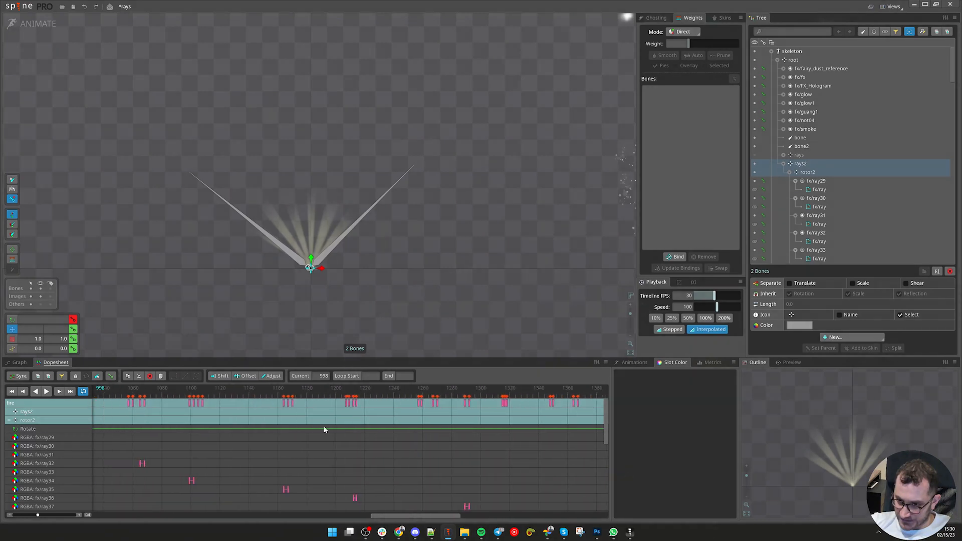
pyautogui.moveTo(123, 441); pyautogui.dragTo(484, 455)
pyautogui.scroll(5, 443, 426)
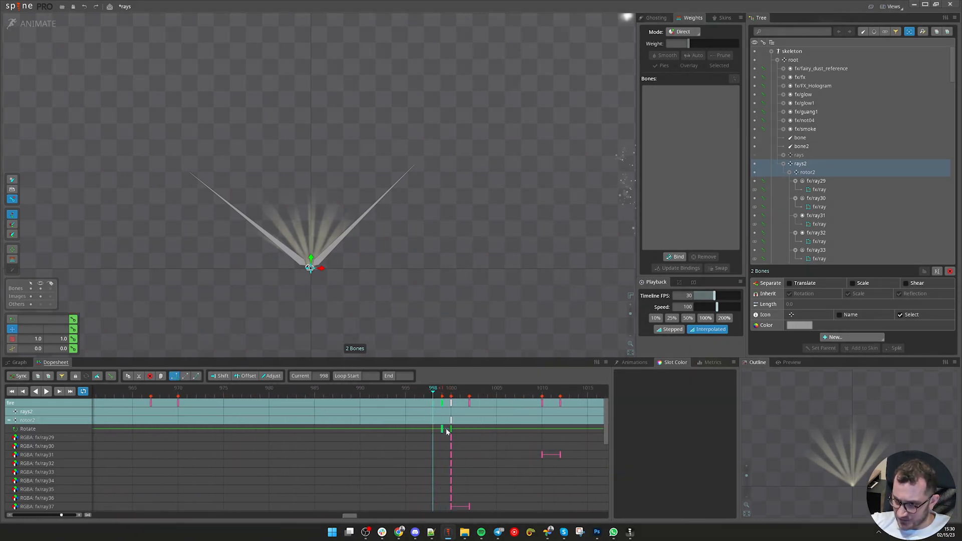
# - Hide the bones, and preview the rays2 animation from the start up to frame 1000
pyautogui.scroll(-2, 440, 392)
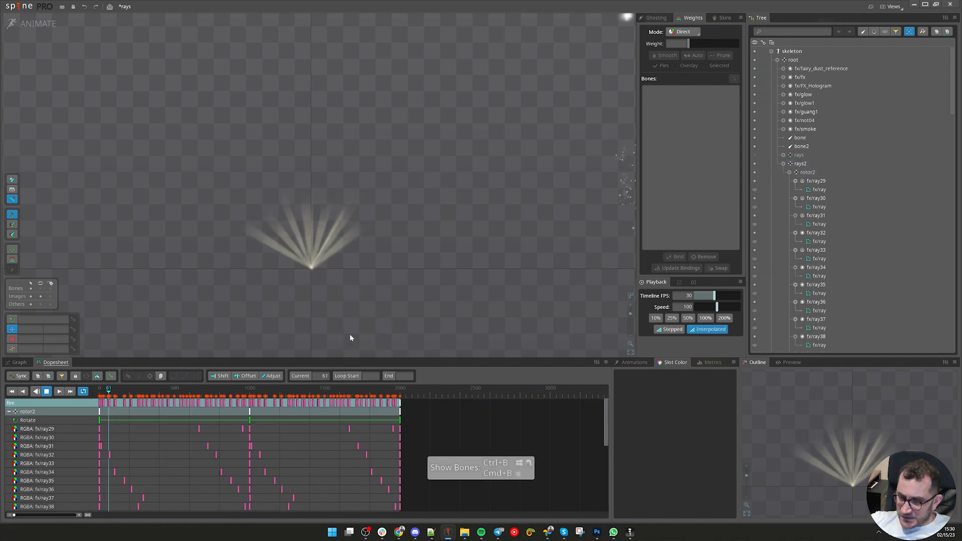
pyautogui.moveTo(102, 395); pyautogui.dragTo(251, 409)
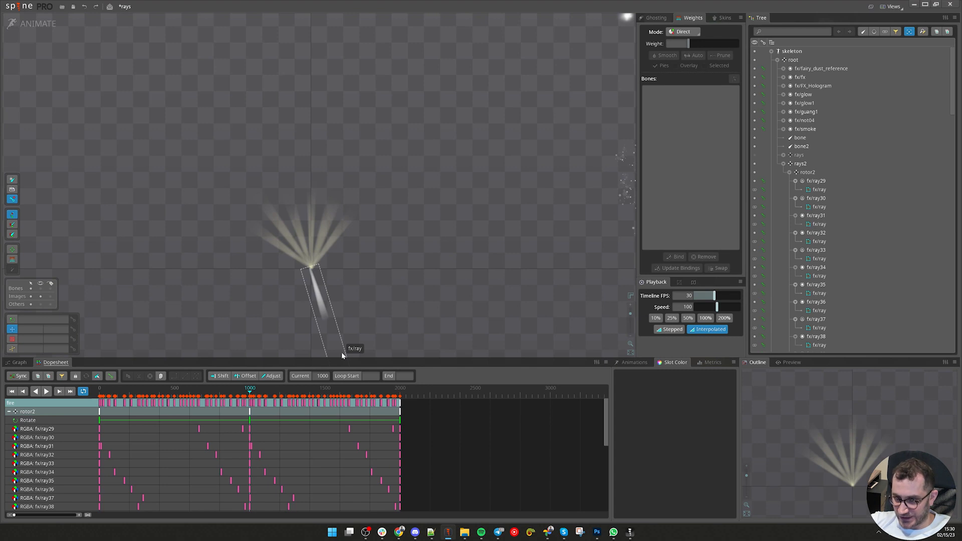
# - Show all hidden bones and slots, and return the playhead to frame 0 with the rays in view
pyautogui.hotkey('ctrl', 'h')
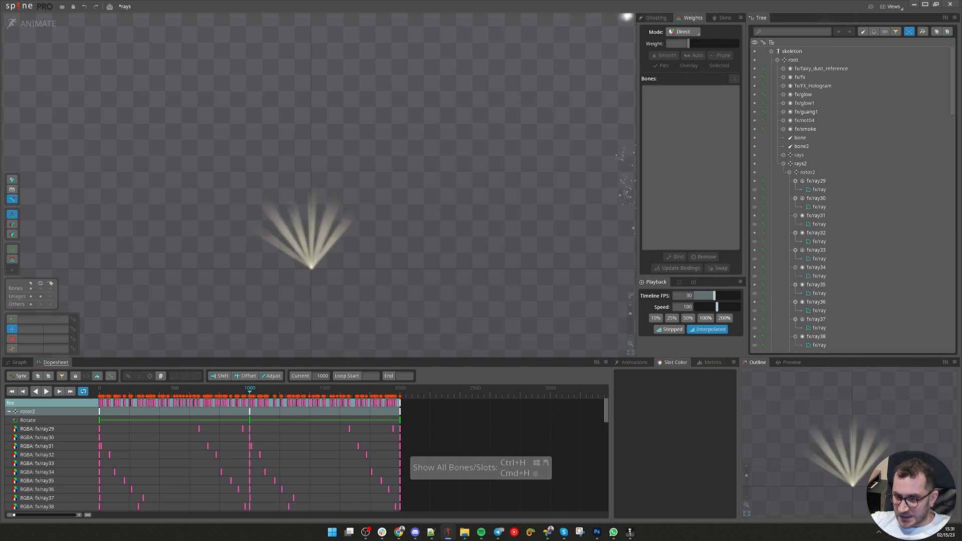
pyautogui.moveTo(391, 318); pyautogui.dragTo(437, 327)
pyautogui.moveTo(173, 395); pyautogui.dragTo(133, 395)
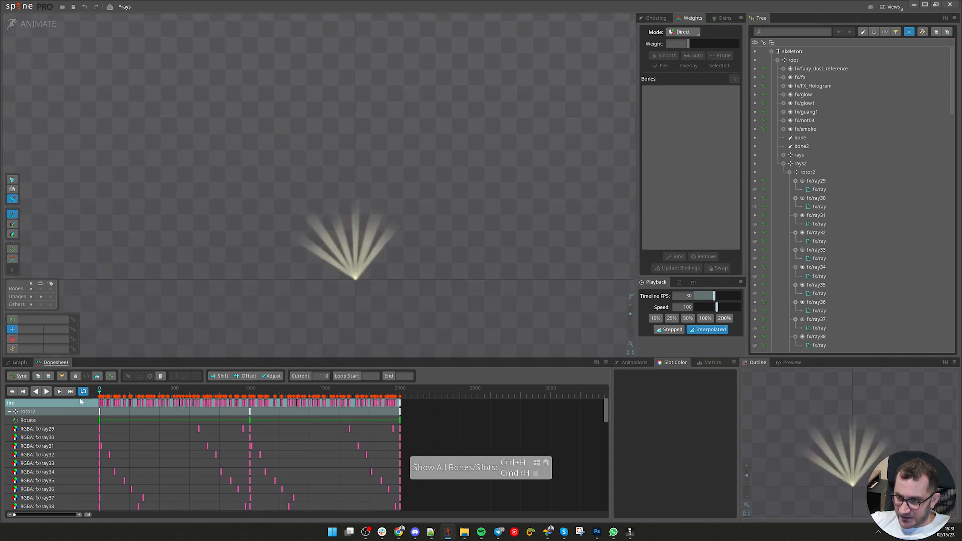
# - Play the rays animation to review the fan of rays, and return to setup mode
pyautogui.press('d')
pyautogui.scroll(-1, 486, 341)
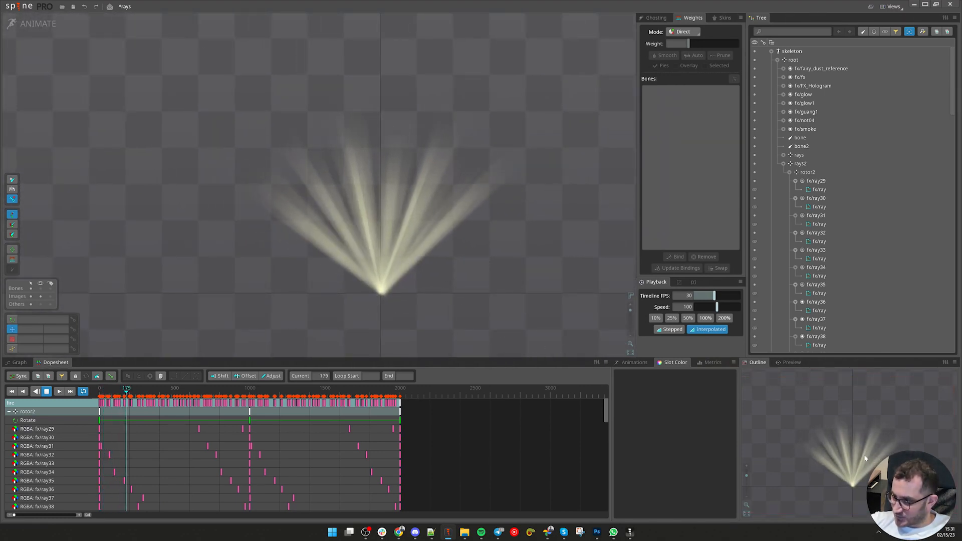
pyautogui.click(44, 30)
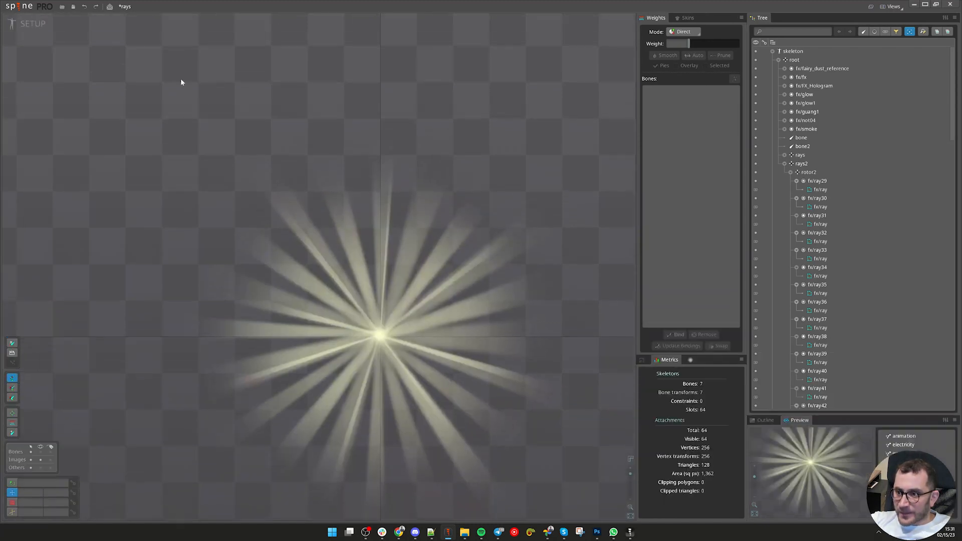
# - Select the rotor2 bone under rays2 and try rotating it in setup mode to about 43.4°
pyautogui.doubleClick(812, 166)
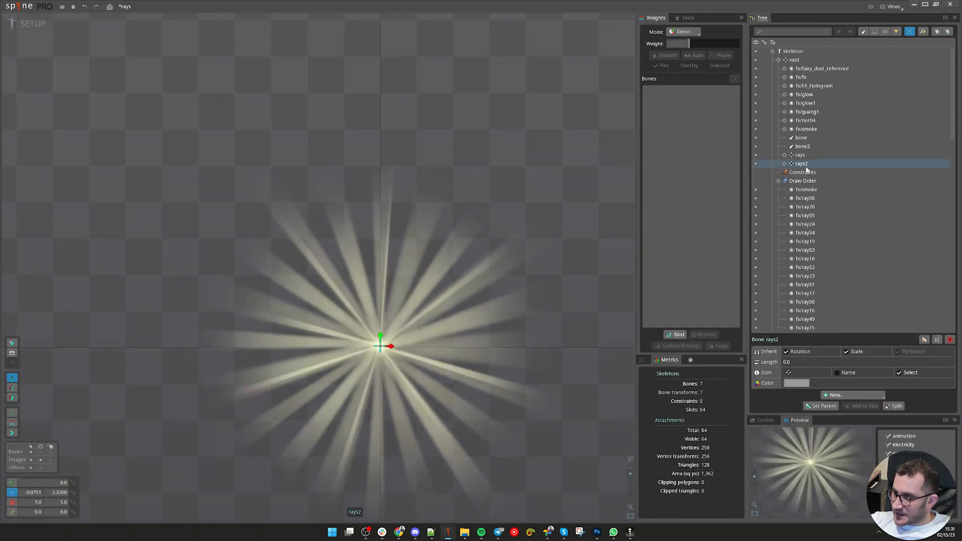
pyautogui.click(822, 174)
pyautogui.scroll(-2, 383, 412)
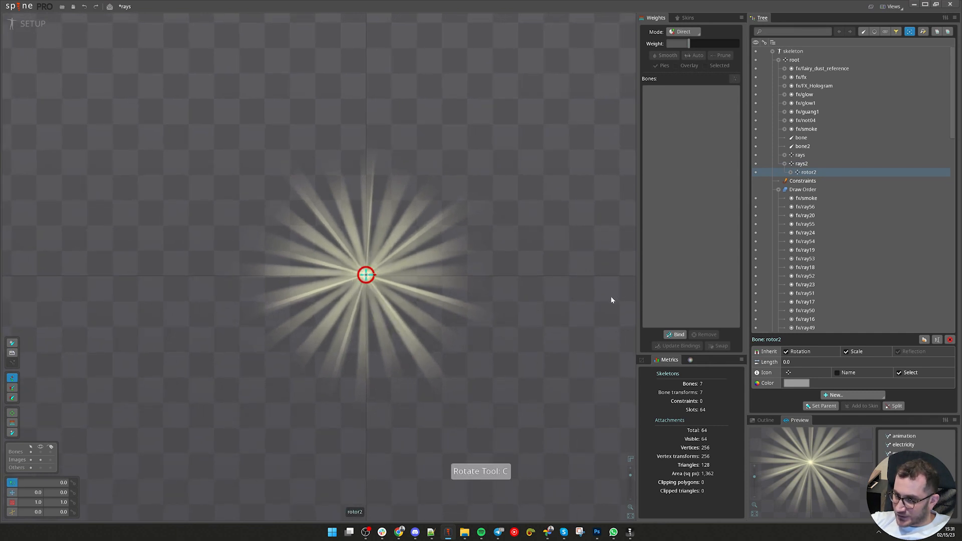
pyautogui.moveTo(611, 294); pyautogui.dragTo(548, 139)
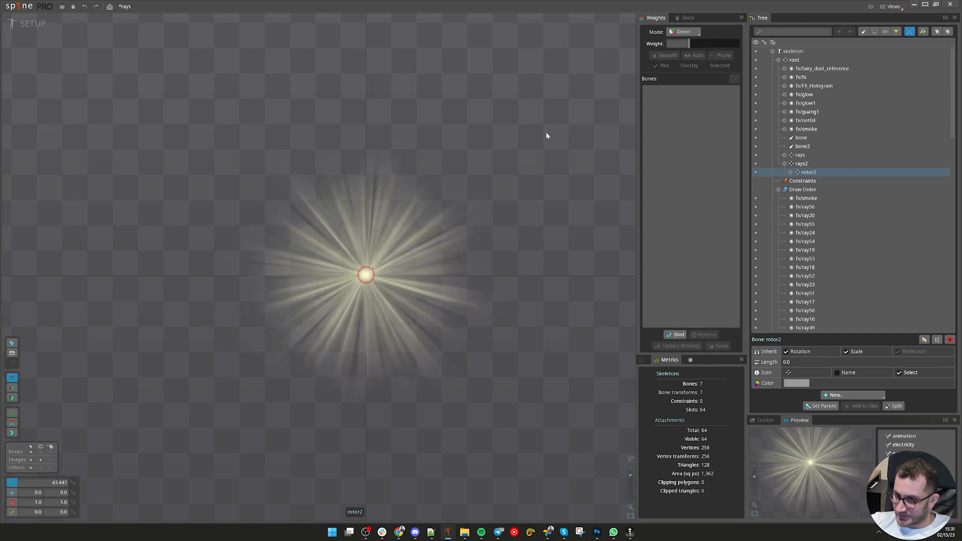
pyautogui.moveTo(546, 134); pyautogui.dragTo(546, 134)
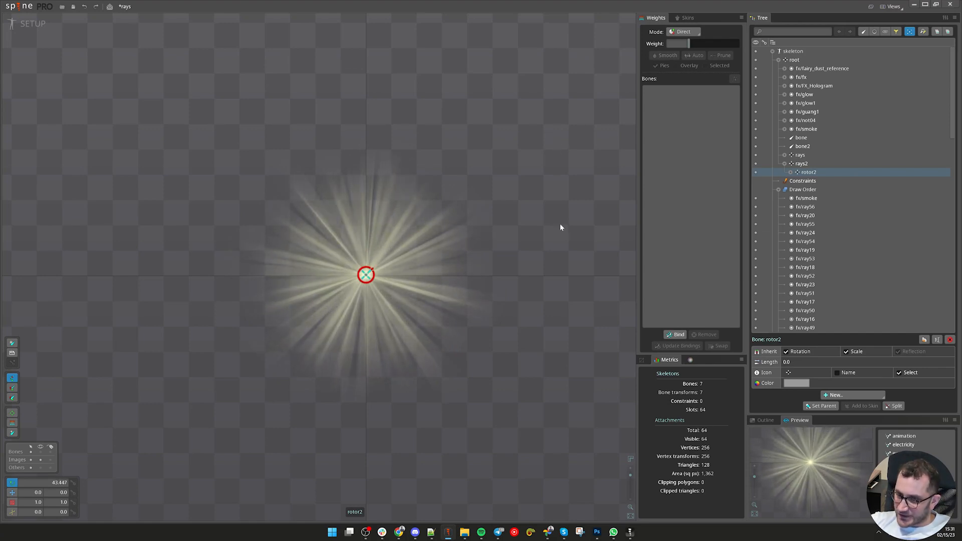
# - Play the animation in animate mode to check the rotated rotor2 bone, and undo that rotation
pyautogui.click(33, 24)
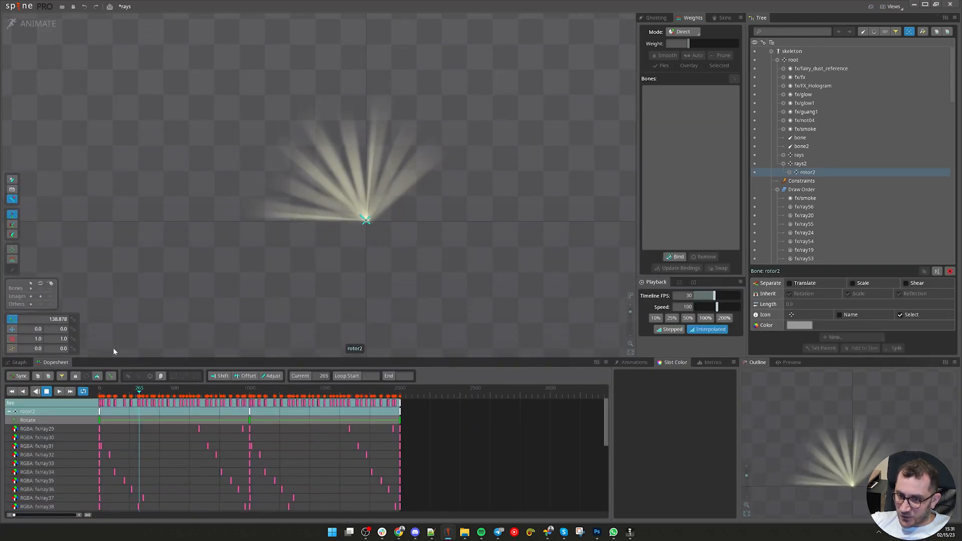
pyautogui.press('d')
pyautogui.click(49, 393)
pyautogui.press('d')
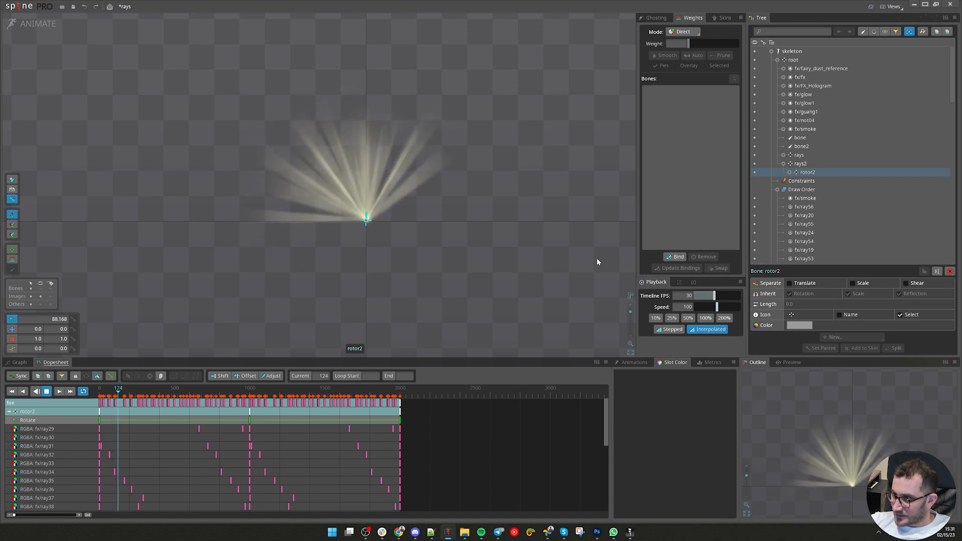
pyautogui.hotkey('ctrl', 'z')
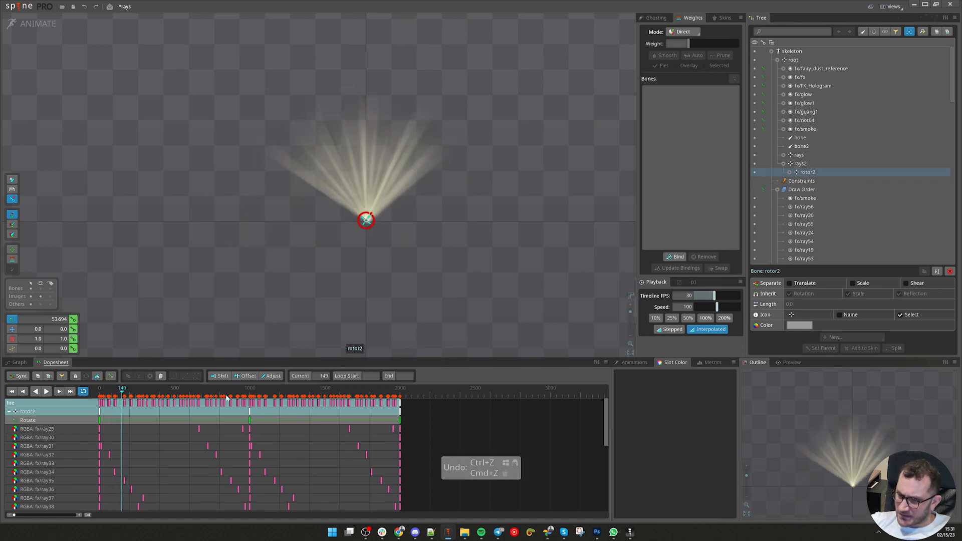
# - Rotate the rays2 bone to about 11.1° in setup mode and play the animation to check the offset between the ray sets
pyautogui.click(31, 24)
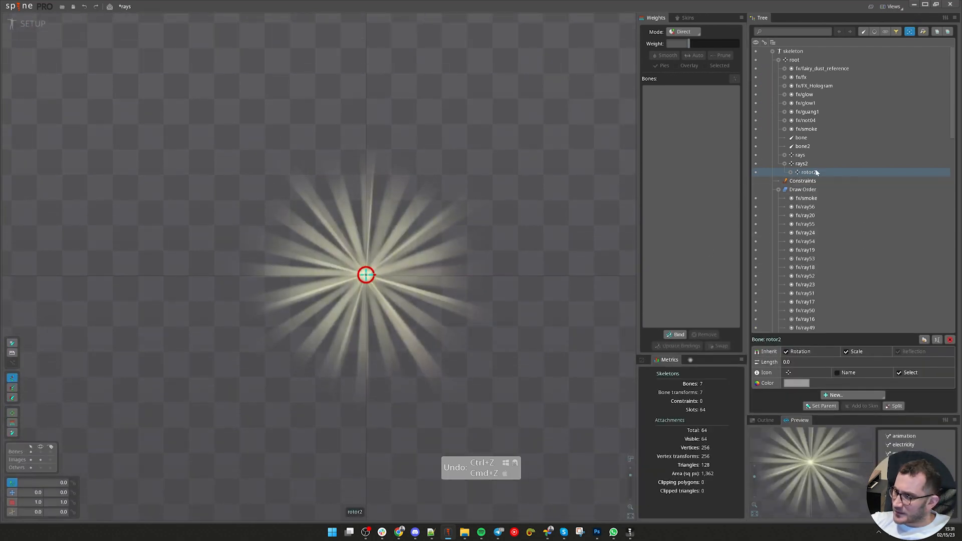
pyautogui.click(808, 164)
pyautogui.moveTo(572, 348); pyautogui.dragTo(611, 304)
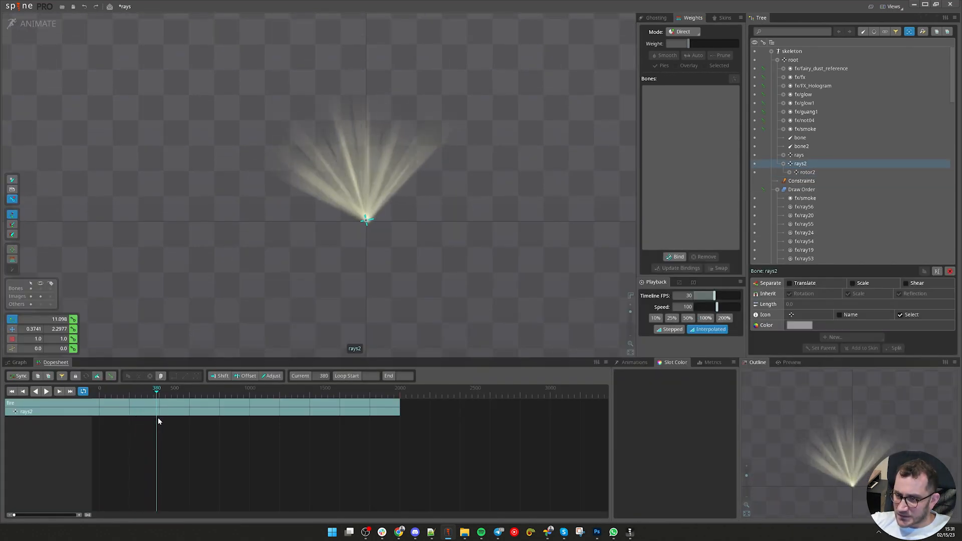
pyautogui.moveTo(157, 419); pyautogui.dragTo(220, 424)
pyautogui.press('d')
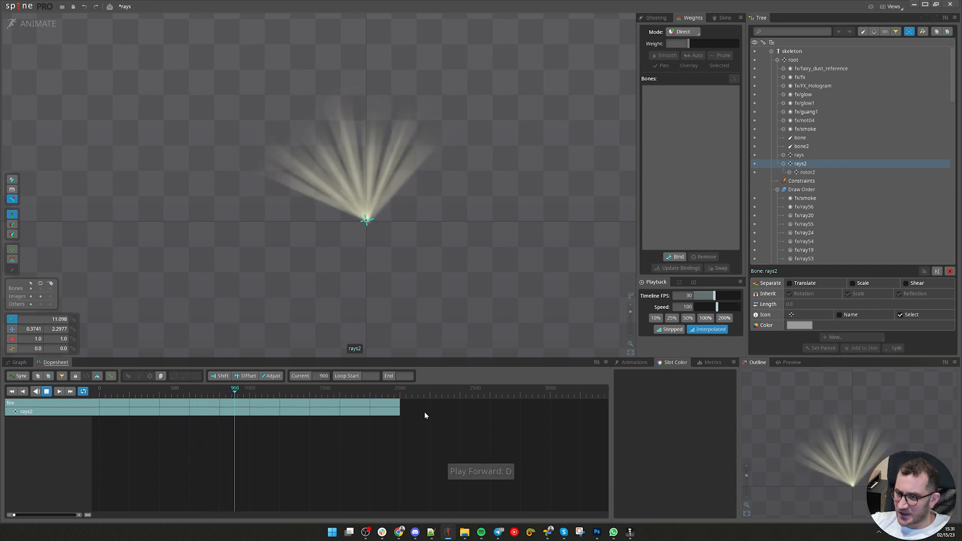
# - In setup mode, filter the tree to slots and set the blending of all ray slots, from fx/ray56 to fx/ray, to Additive
pyautogui.click(41, 24)
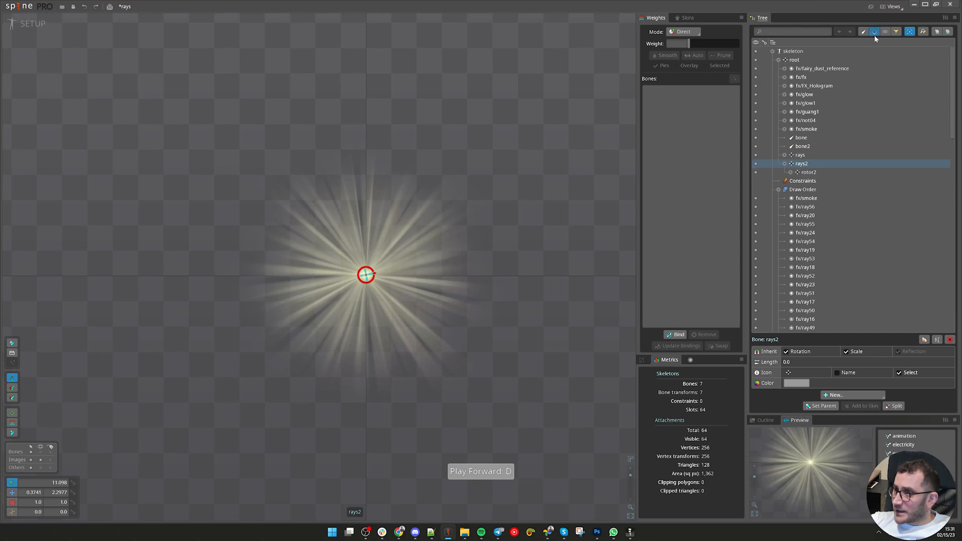
pyautogui.click(896, 32)
pyautogui.click(822, 77)
pyautogui.scroll(-1, 804, 269)
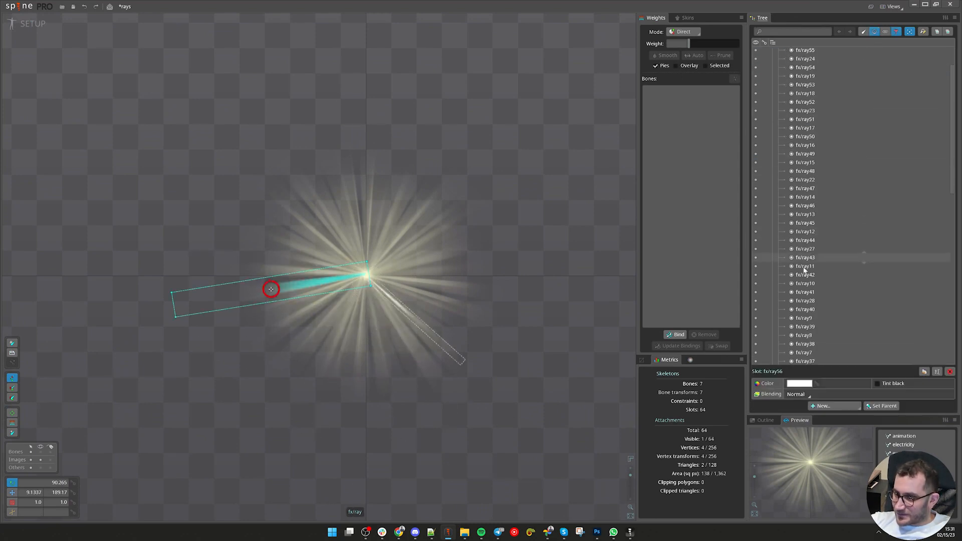
pyautogui.scroll(-10, 817, 291)
pyautogui.moveTo(805, 223)
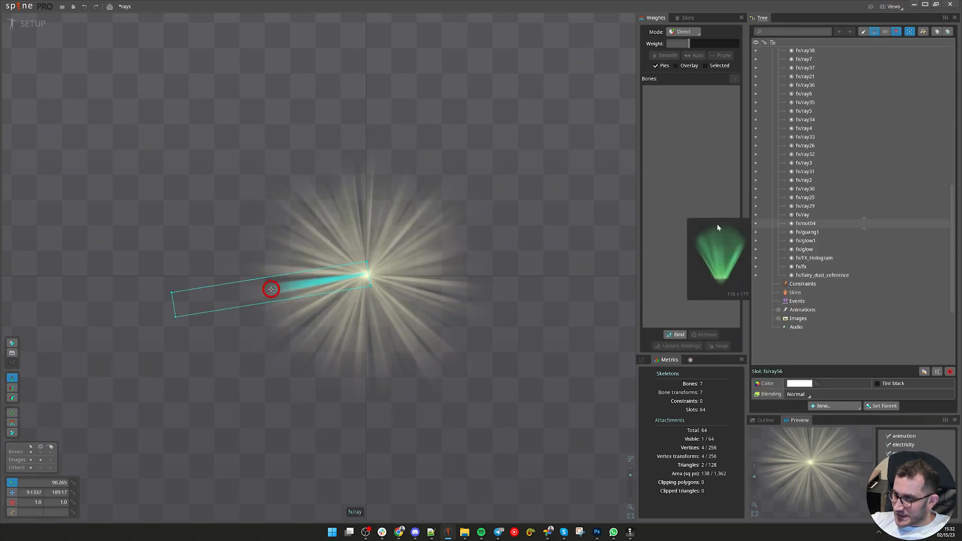
pyautogui.hotkey('ctrl', 'a')
pyautogui.scroll(-3, 561, 343)
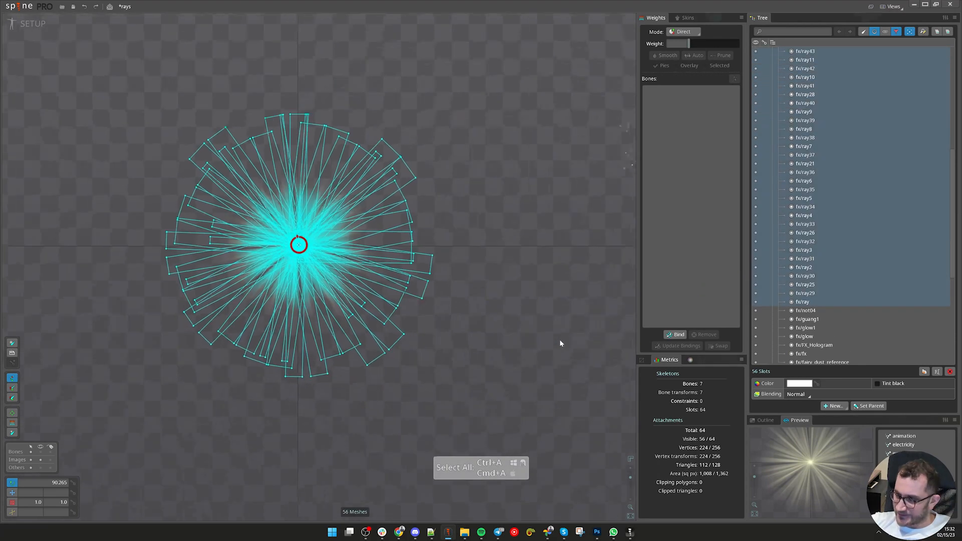
pyautogui.click(800, 394)
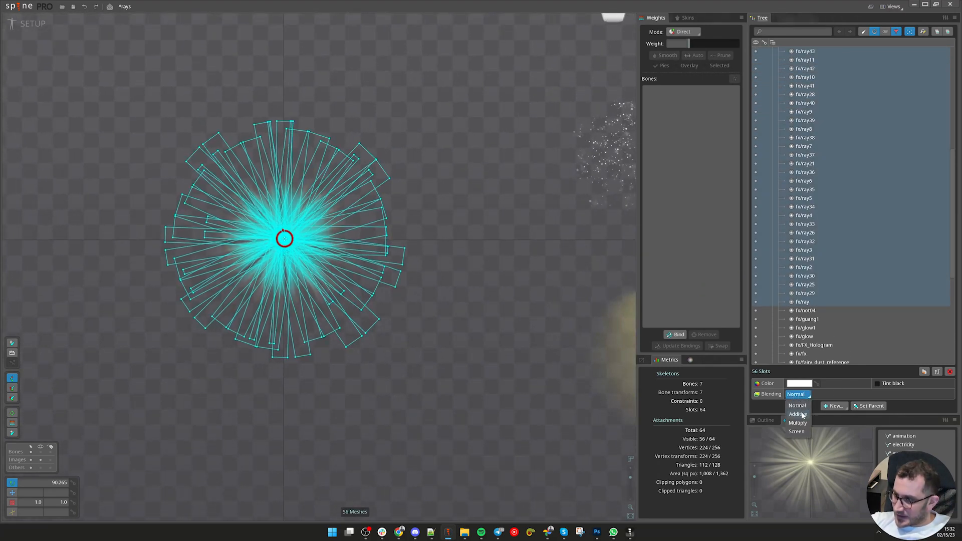
pyautogui.click(800, 414)
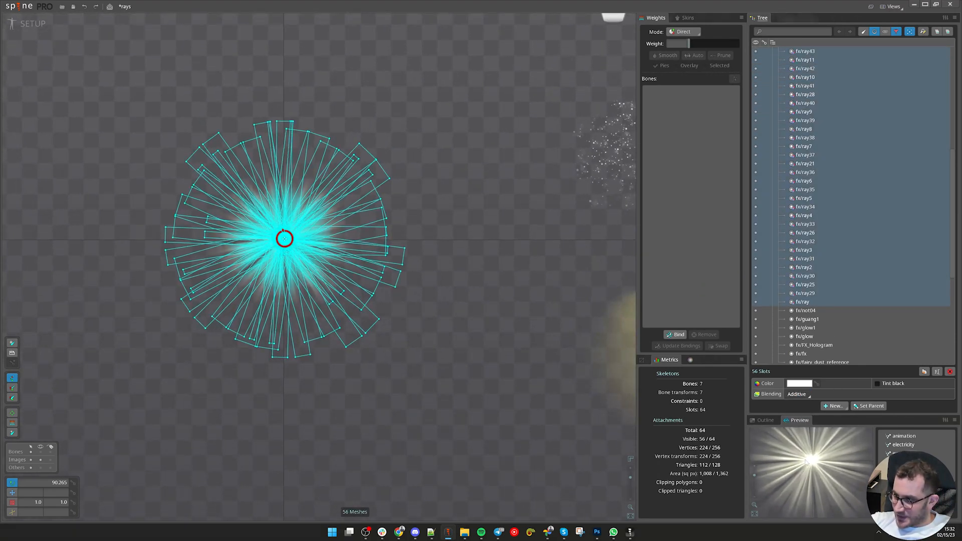
pyautogui.click(507, 416)
# - Play the animation in animate mode to review the rays with additive blending
pyautogui.click(30, 23)
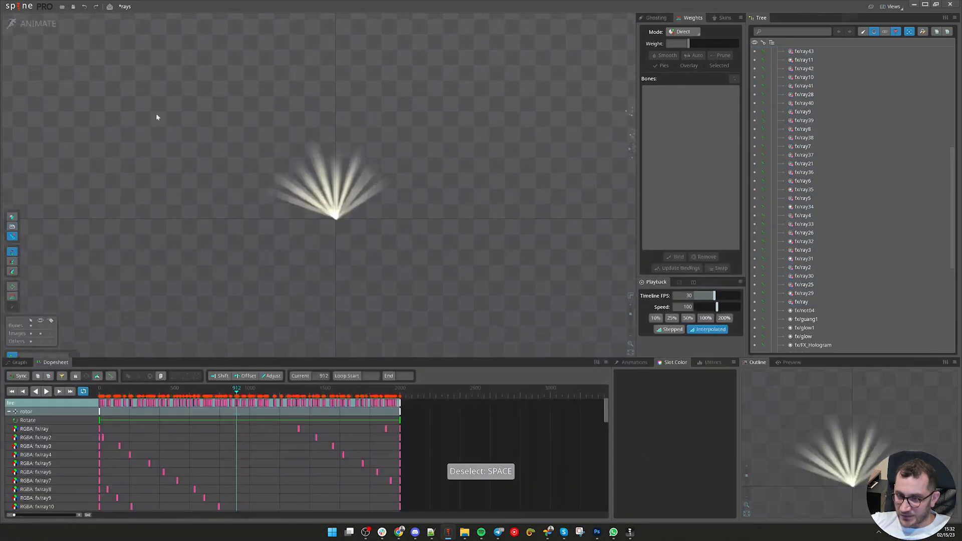
pyautogui.press('d')
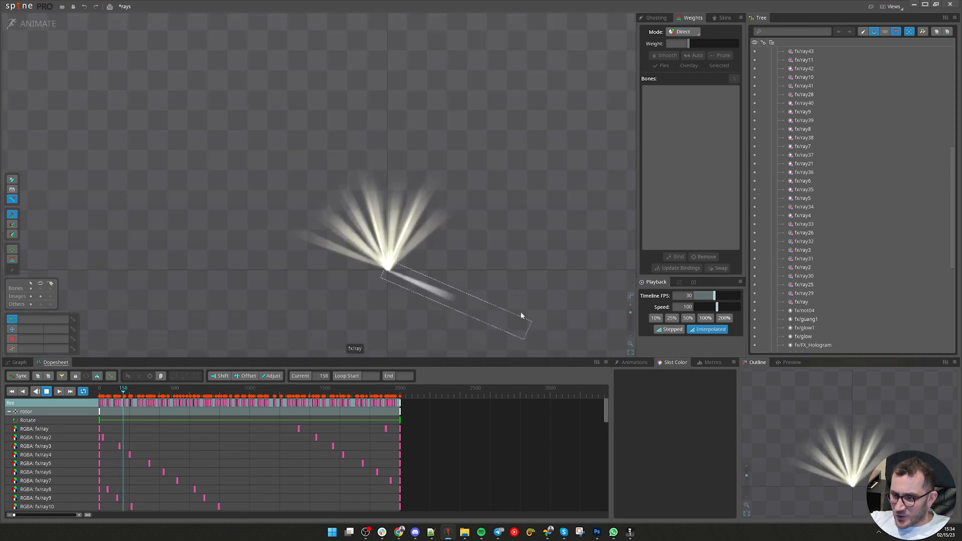
pyautogui.press('d')
pyautogui.press('d')
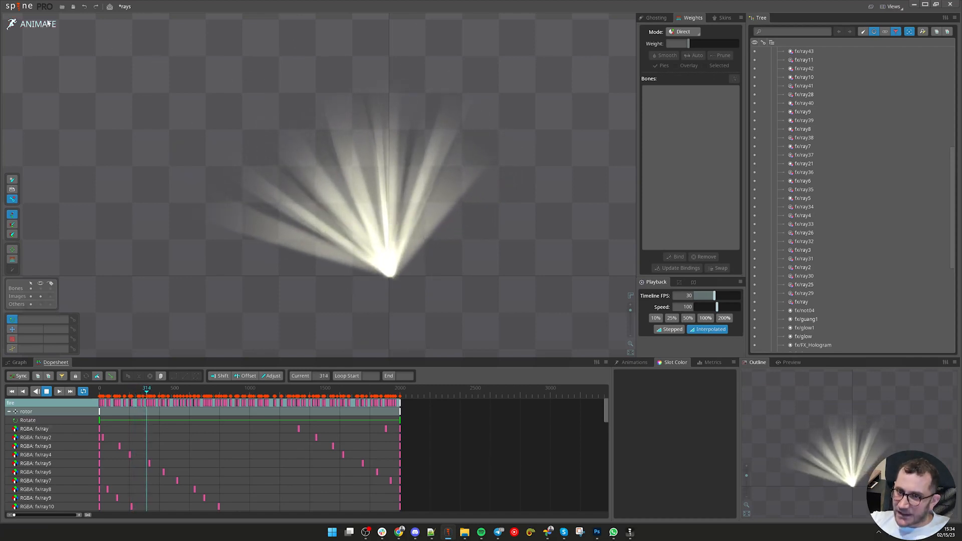
# - Return to setup mode, clear the tree filters and expand the Images node to list the available effect images
pyautogui.click(32, 24)
pyautogui.scroll(-5, 847, 301)
pyautogui.click(879, 32)
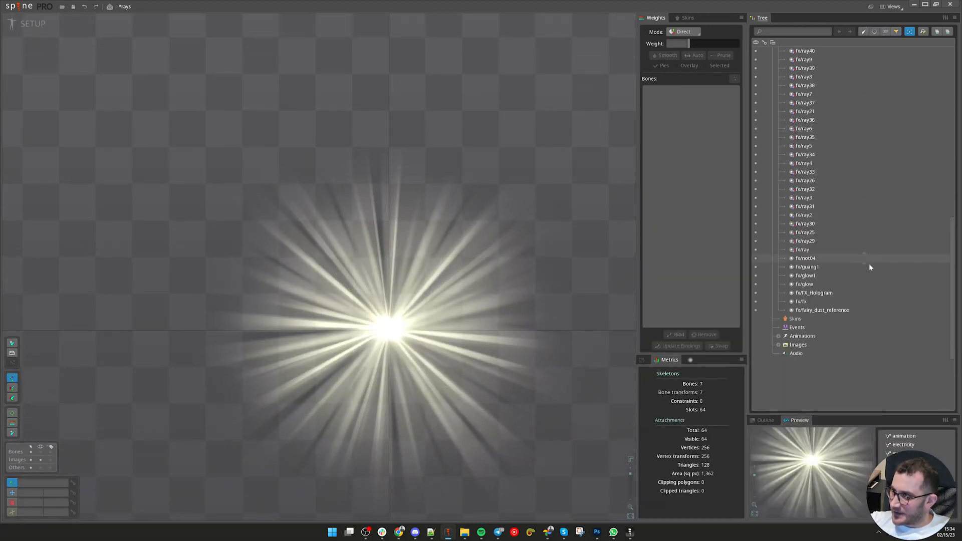
pyautogui.click(778, 345)
pyautogui.scroll(-3, 816, 332)
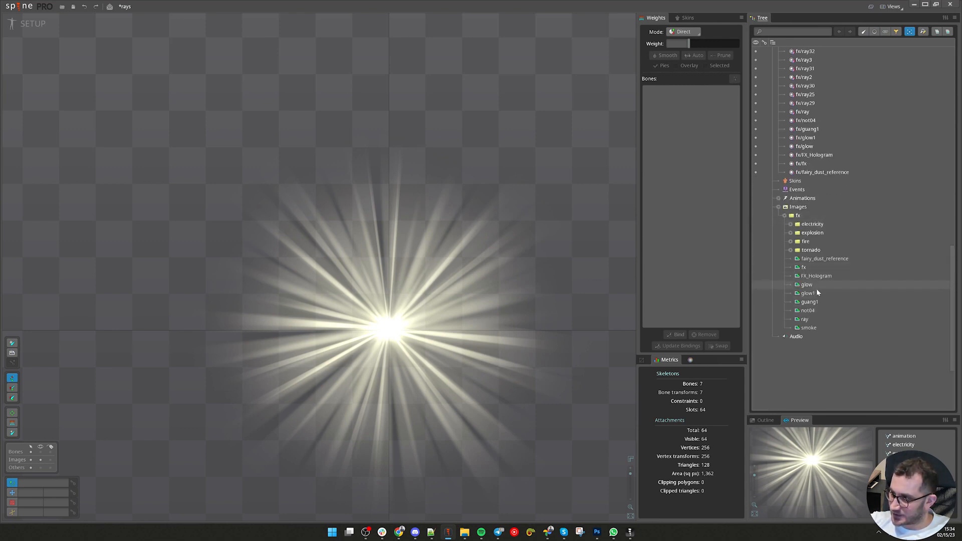
# - Look over the effect images placed around the ray burst and pick out the small white fx/glow region
pyautogui.moveTo(814, 293); pyautogui.dragTo(533, 221)
pyautogui.scroll(-5, 533, 244)
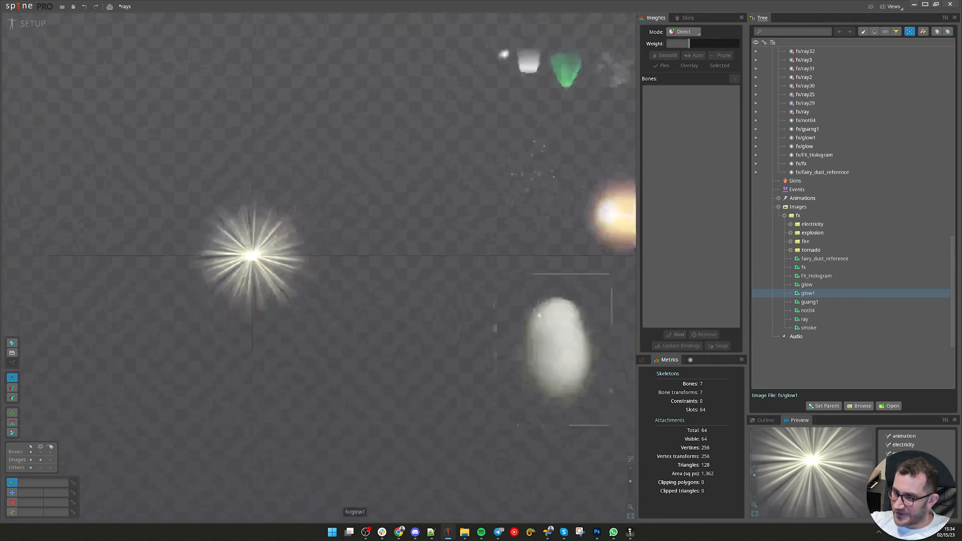
pyautogui.scroll(-3, 538, 314)
pyautogui.moveTo(539, 315); pyautogui.dragTo(398, 325)
pyautogui.scroll(3, 455, 211)
pyautogui.moveTo(574, 168); pyautogui.dragTo(593, 230)
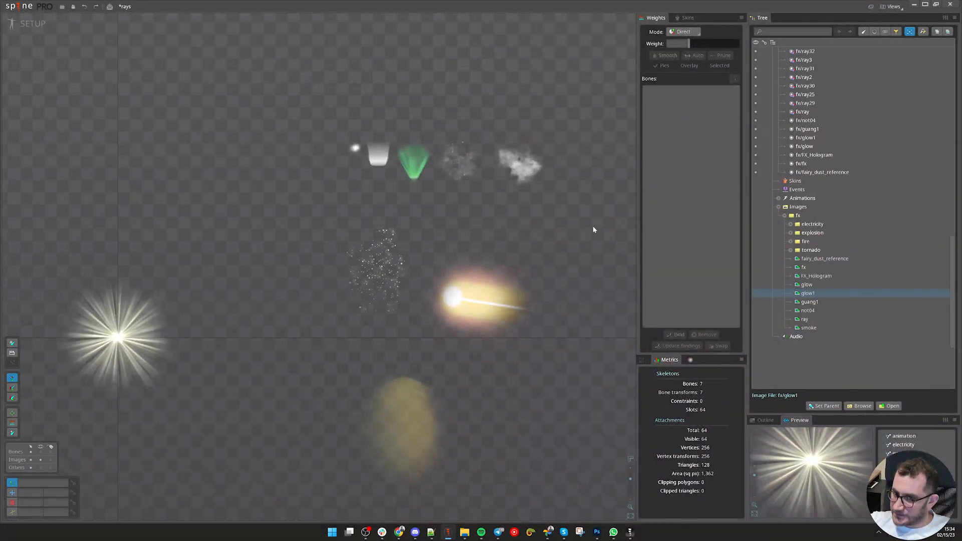
pyautogui.scroll(5, 385, 124)
pyautogui.click(354, 150)
pyautogui.scroll(-4, 510, 324)
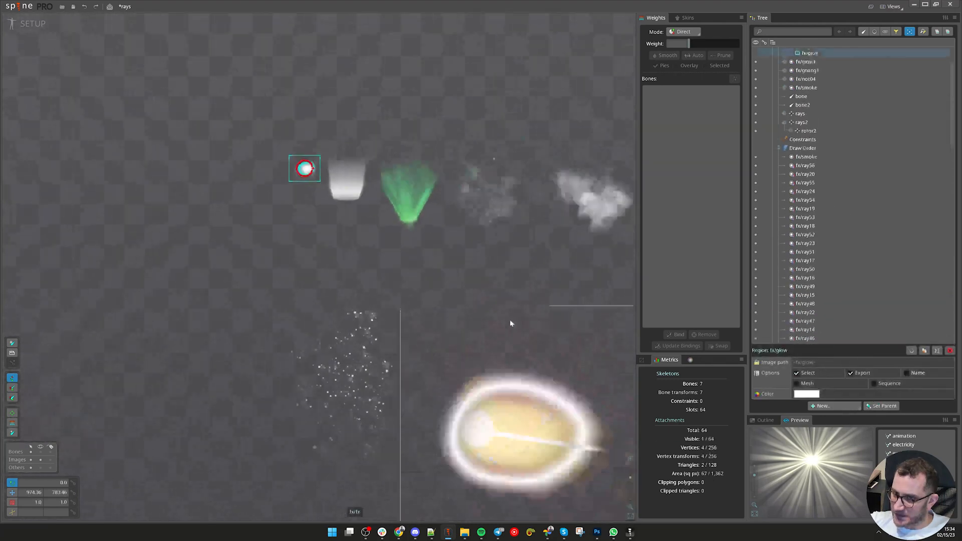
pyautogui.moveTo(503, 273); pyautogui.dragTo(542, 167)
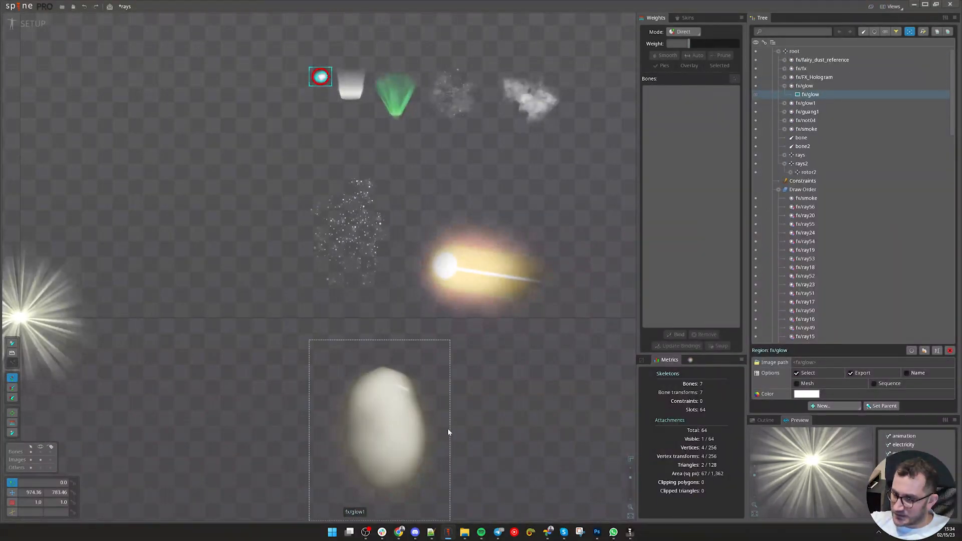
pyautogui.moveTo(243, 185); pyautogui.dragTo(266, 281)
pyautogui.moveTo(82, 396); pyautogui.dragTo(375, 258)
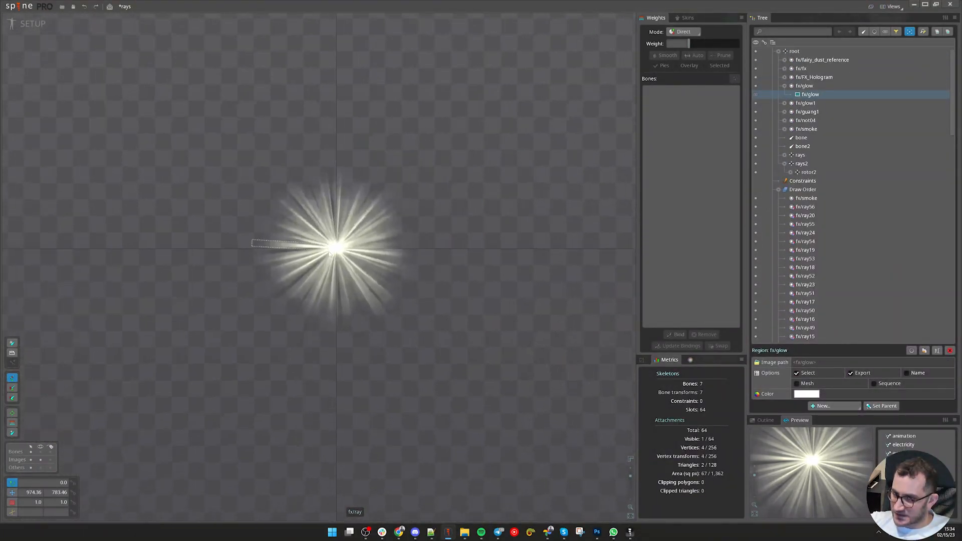
pyautogui.scroll(3, 330, 249)
pyautogui.scroll(-3, 393, 201)
pyautogui.moveTo(622, 120); pyautogui.dragTo(493, 259)
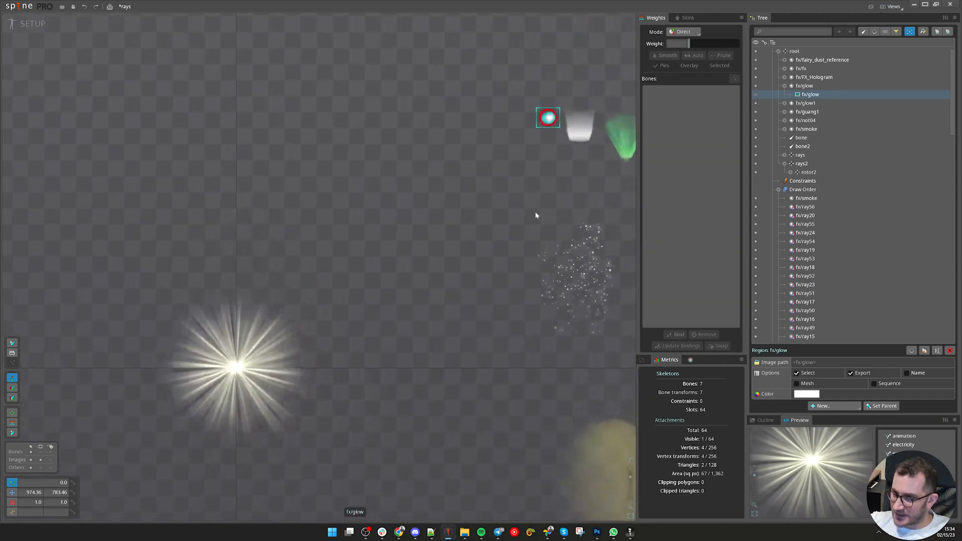
# - Create a bone under root at the small white glow so that it holds the fx/glow slot
pyautogui.press('v')
pyautogui.scroll(1, 856, 135)
pyautogui.click(809, 60)
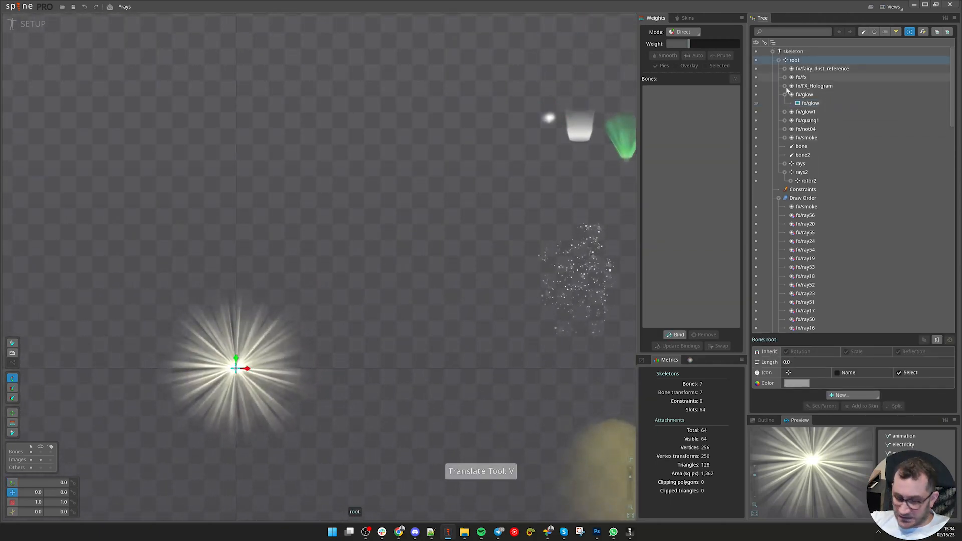
pyautogui.scroll(3, 629, 207)
pyautogui.press('n')
pyautogui.click(521, 81)
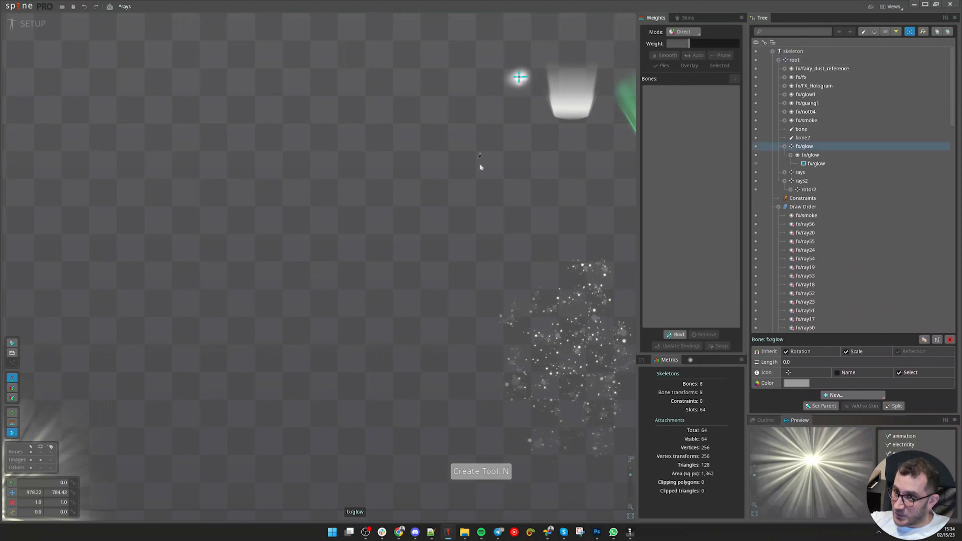
# - Move the new fx/glow bone close to the ray burst and scale it up uniformly
pyautogui.scroll(-3, 501, 170)
pyautogui.press('v')
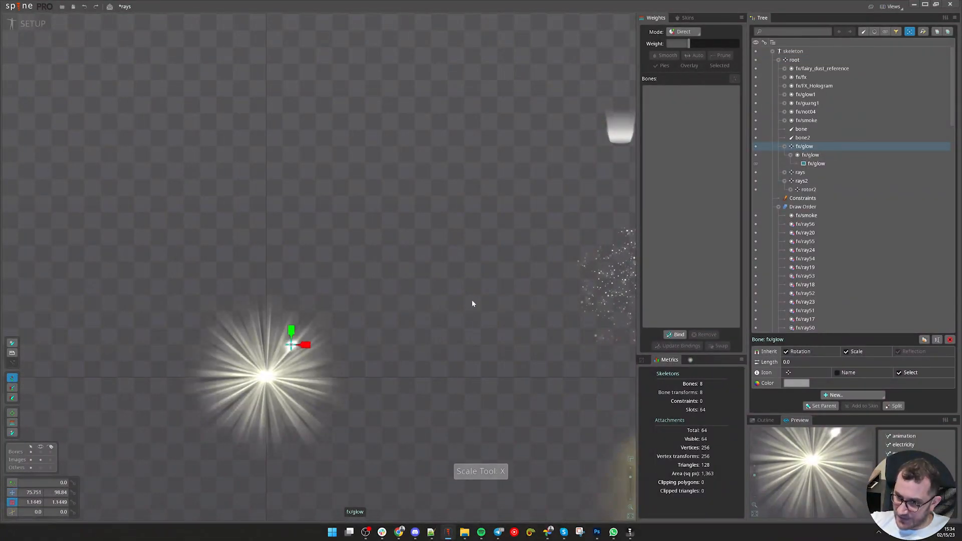
# - Set the fx/glow slot to additive blending and lower its image attachment's alpha to 167
pyautogui.click(810, 155)
pyautogui.click(796, 394)
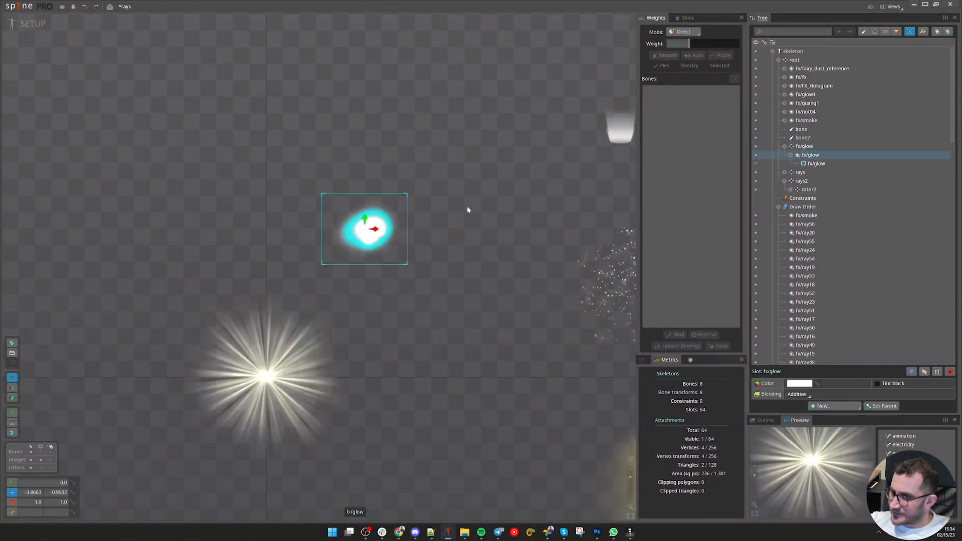
pyautogui.click(829, 164)
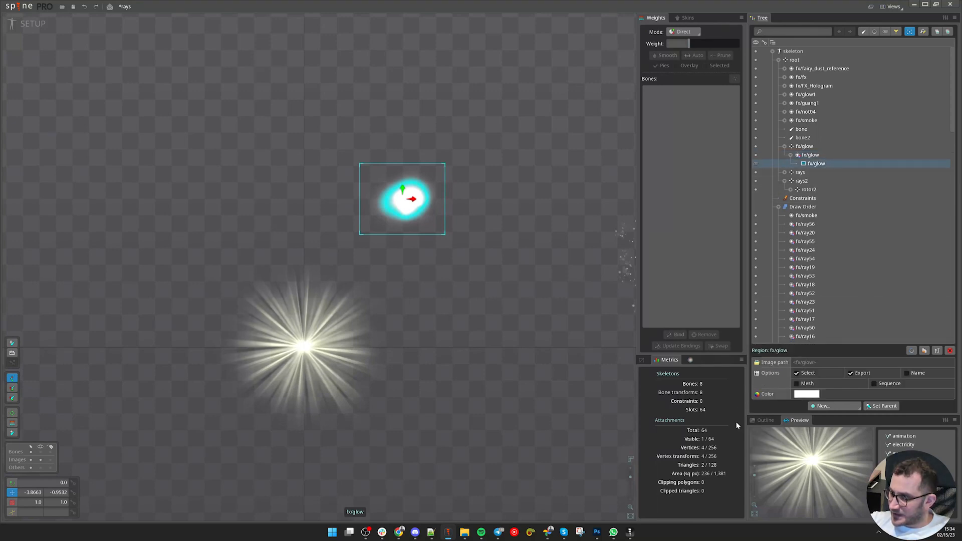
pyautogui.click(691, 359)
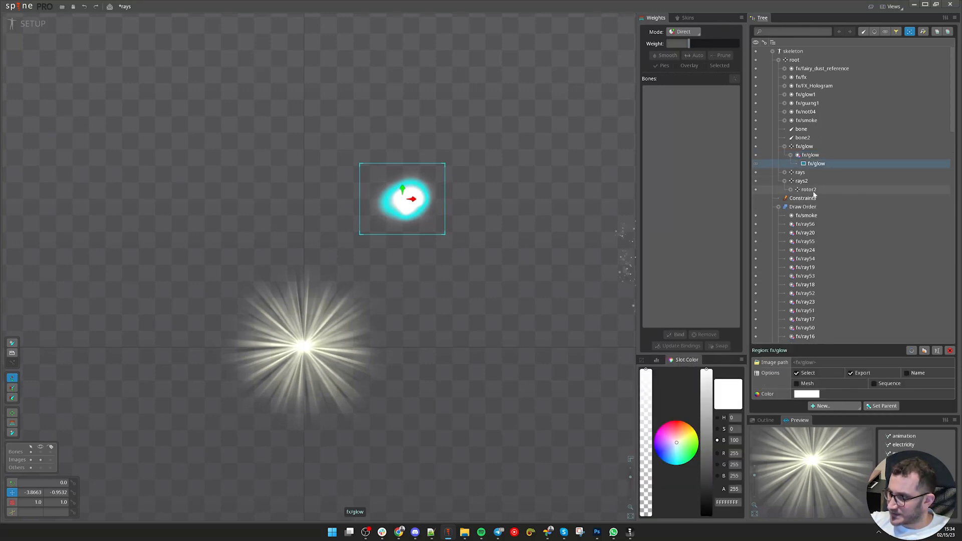
pyautogui.click(807, 393)
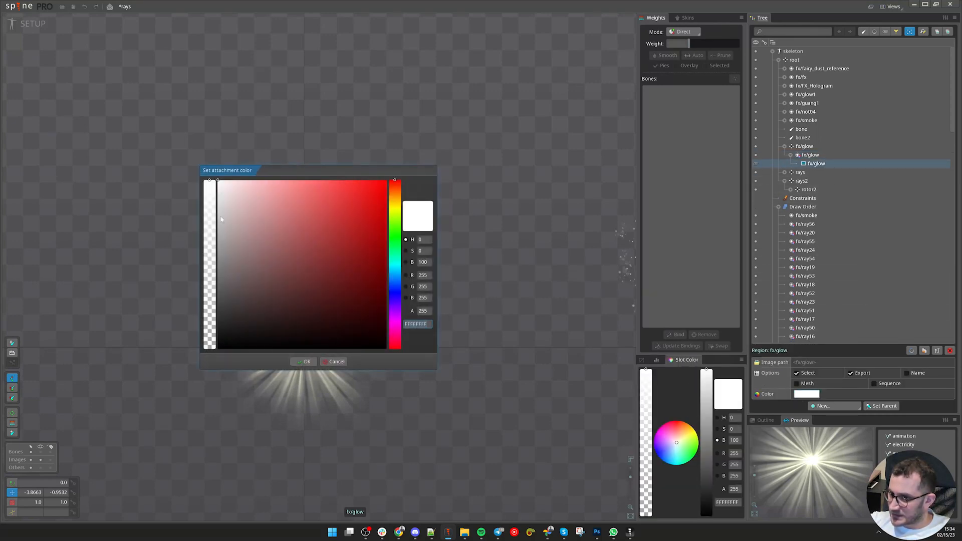
pyautogui.moveTo(263, 168); pyautogui.dragTo(151, 165)
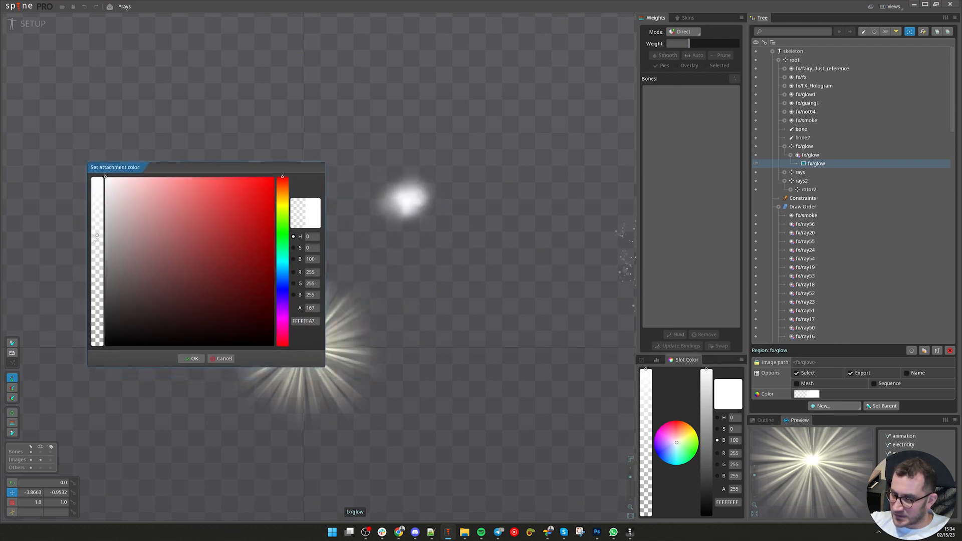
pyautogui.click(193, 358)
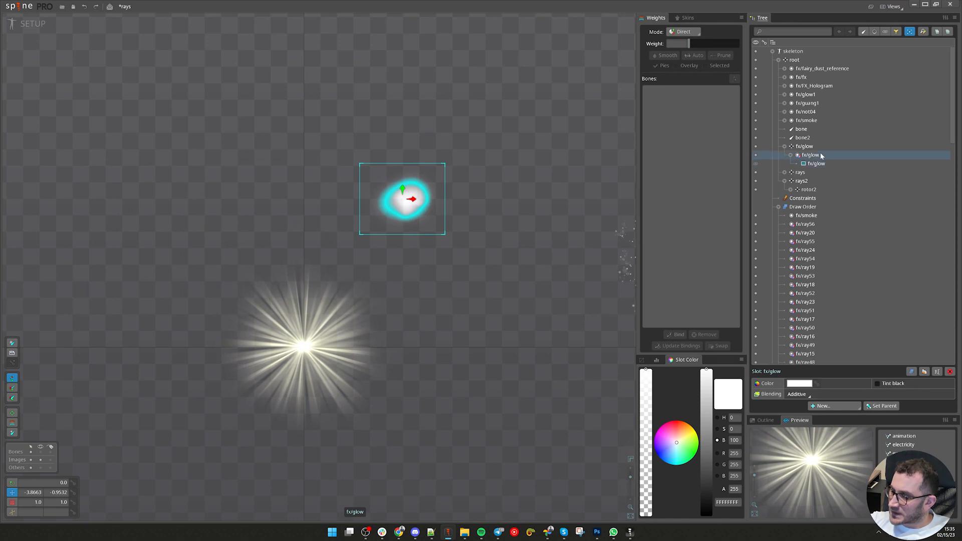
# - Move the fx/glow bone onto the centre of the ray burst
pyautogui.click(804, 147)
pyautogui.press('v')
pyautogui.moveTo(594, 263); pyautogui.dragTo(419, 327)
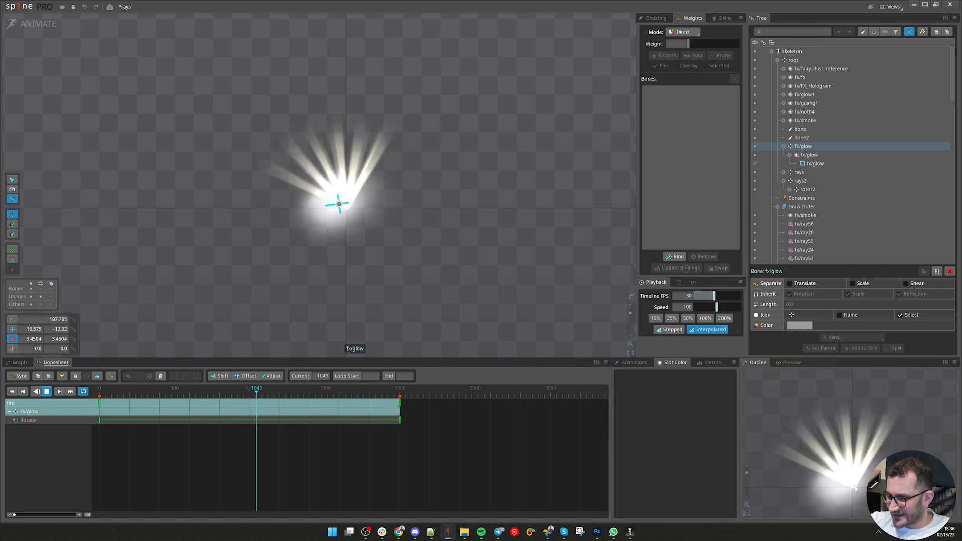
# - Examine how the rotating glow blends with the rays during playback, then stop the animation and check it at different zoom levels
pyautogui.scroll(5, 855, 488)
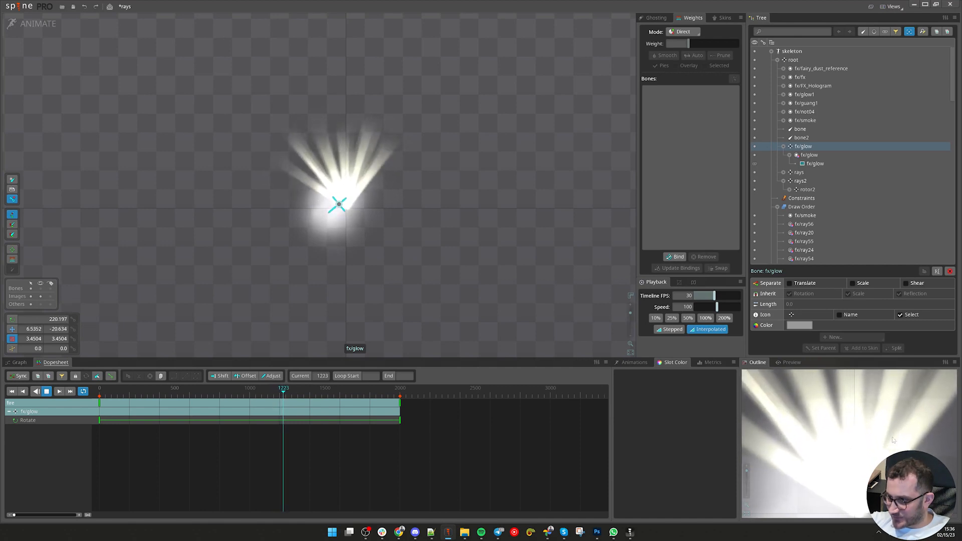
pyautogui.scroll(3, 351, 291)
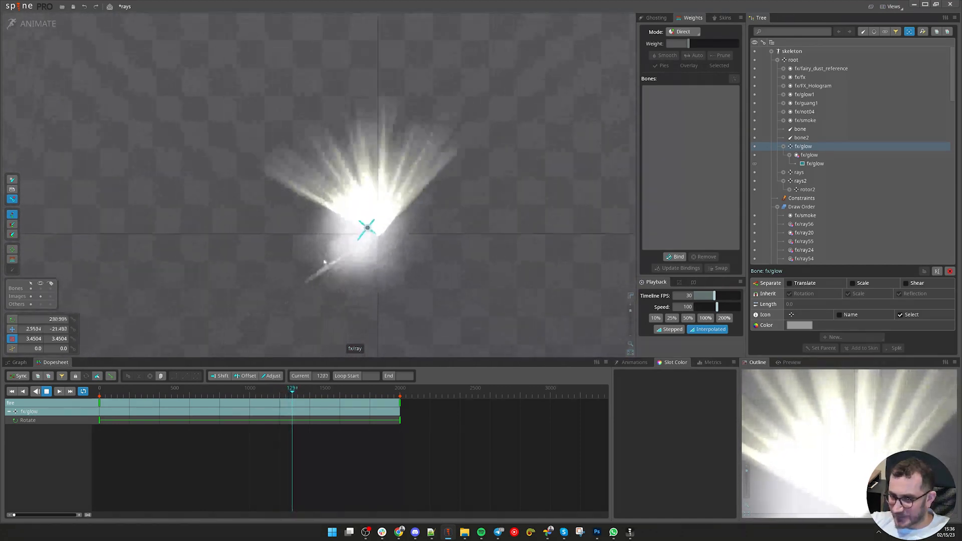
pyautogui.moveTo(455, 322); pyautogui.dragTo(450, 298)
pyautogui.press('d')
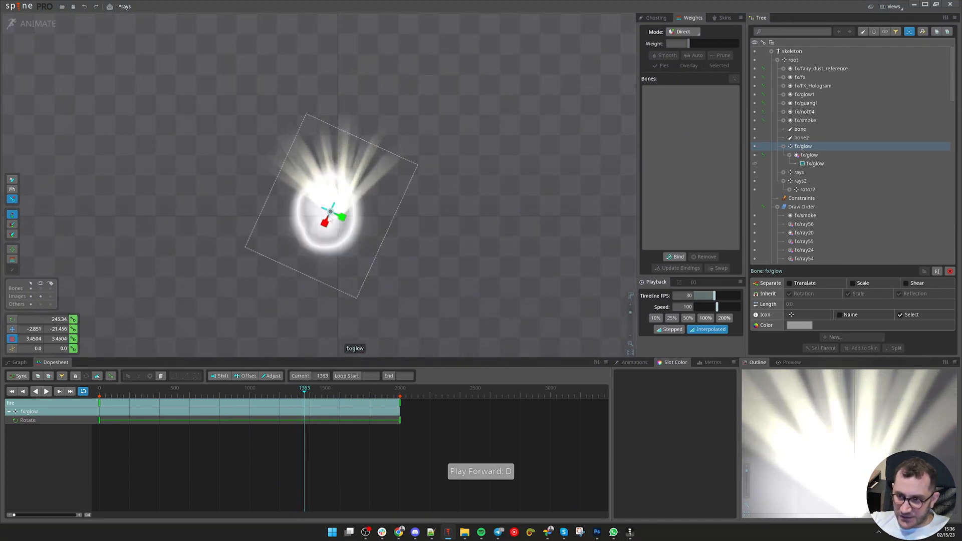
pyautogui.scroll(2, 323, 222)
pyautogui.moveTo(430, 238); pyautogui.dragTo(435, 175)
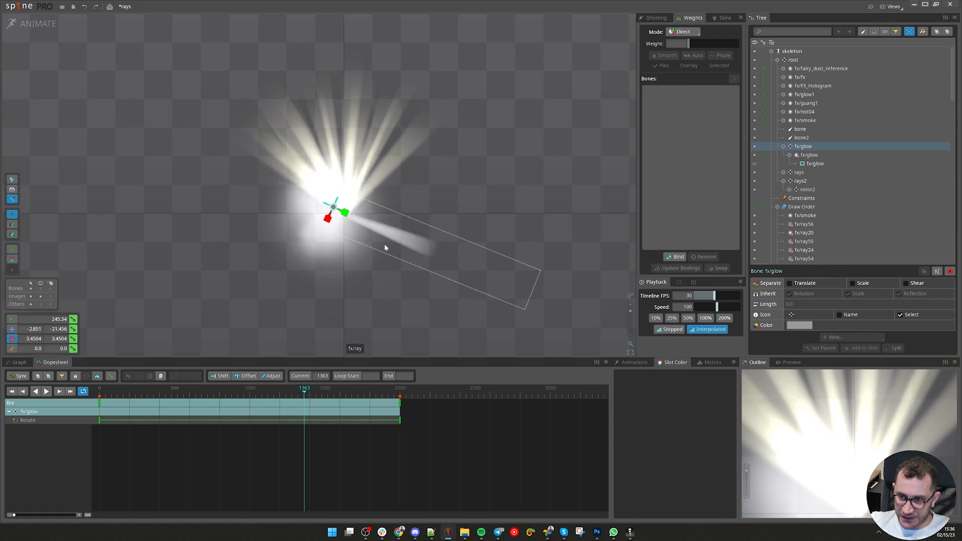
pyautogui.scroll(-2, 386, 247)
pyautogui.moveTo(427, 224); pyautogui.dragTo(423, 286)
# - In setup mode with bones shown, scale the fx/glow slot's image down to about 0.673 and shift it just above the burst's centre
pyautogui.click(36, 26)
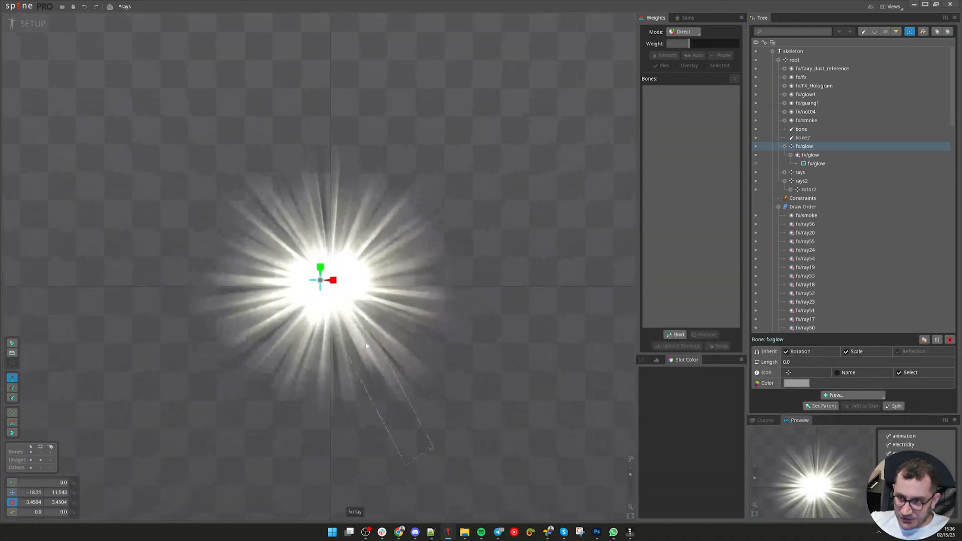
pyautogui.click(827, 156)
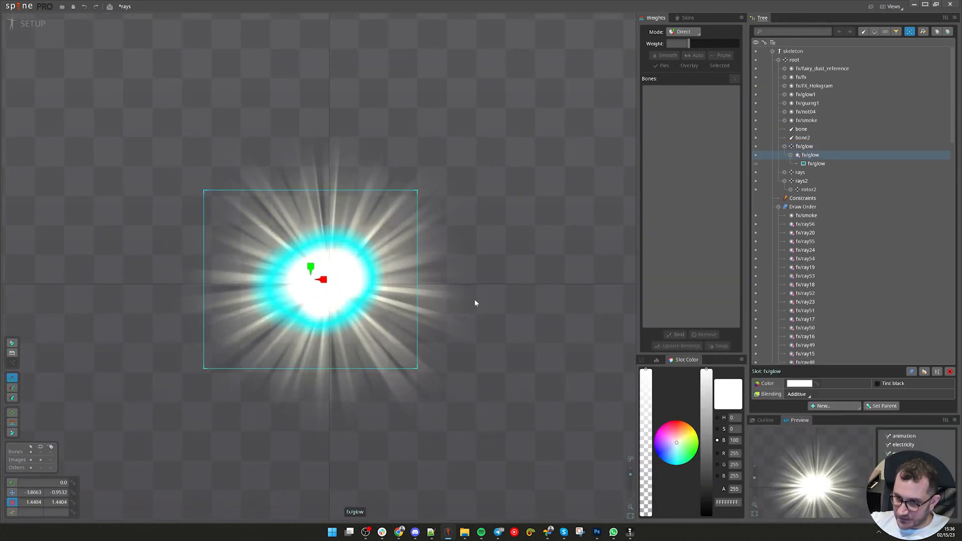
pyautogui.hotkey('ctrl', 'b')
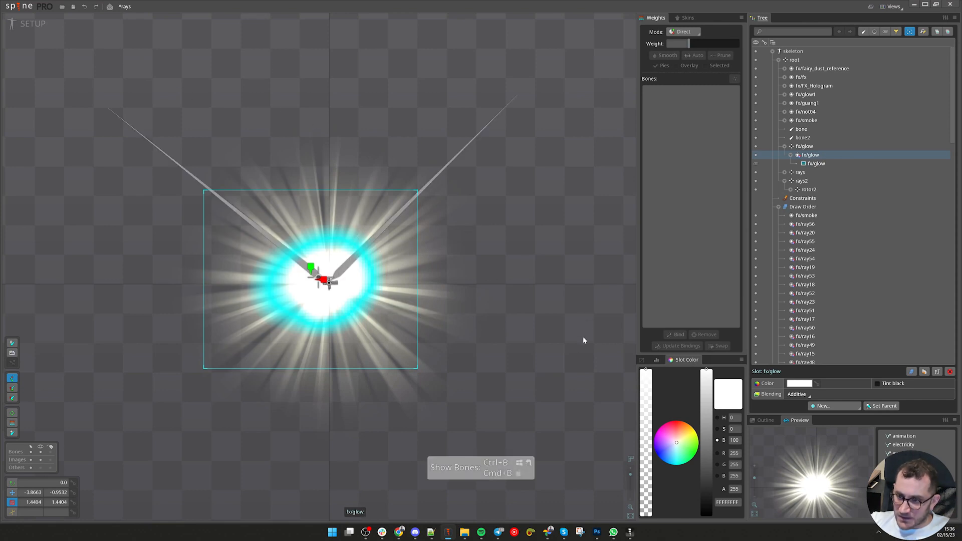
pyautogui.press('x')
pyautogui.moveTo(583, 340); pyautogui.dragTo(599, 310)
pyautogui.press('v')
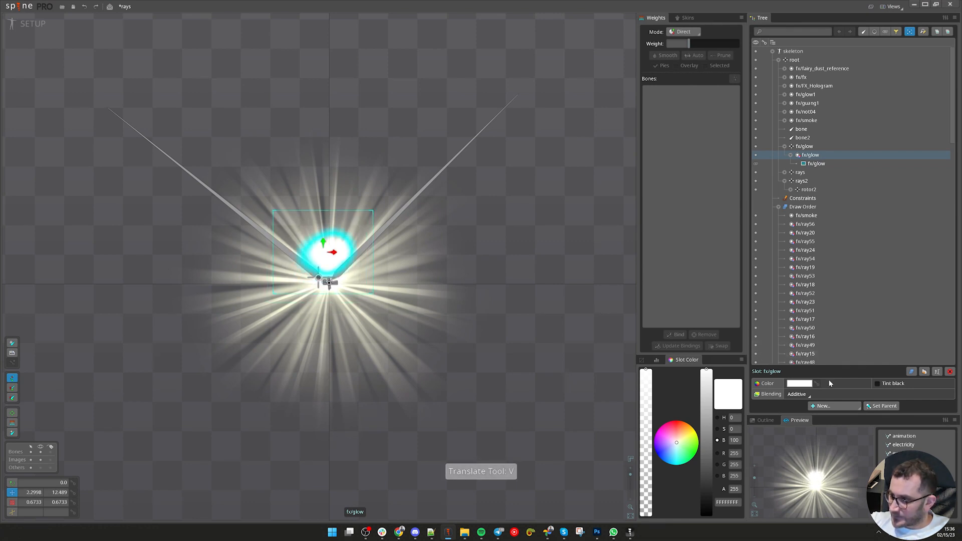
# - Convert the fx/glow attachment to a mesh and move it clear of the rays, below the burst
pyautogui.press('Down')
pyautogui.click(807, 384)
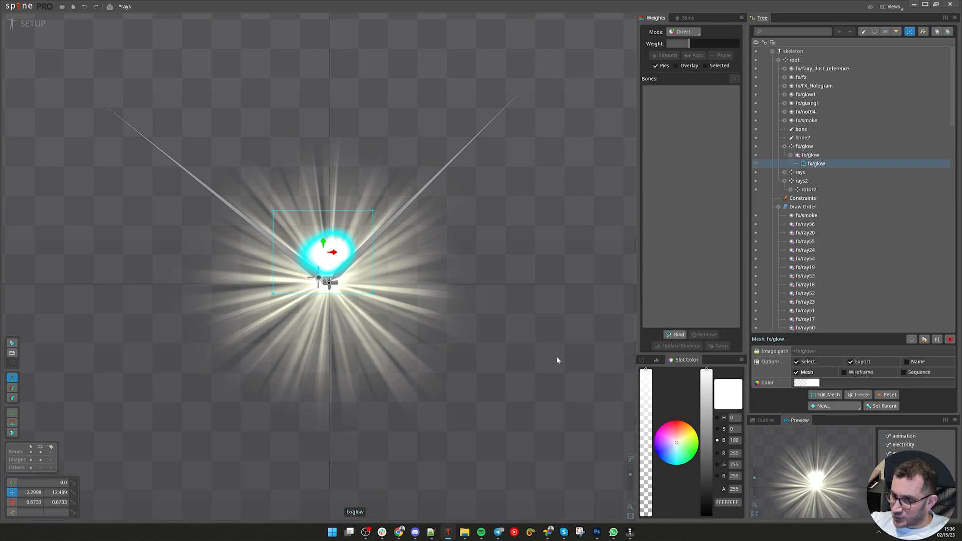
pyautogui.scroll(2, 493, 343)
pyautogui.scroll(-4, 500, 341)
pyautogui.press('v')
pyautogui.moveTo(459, 340); pyautogui.dragTo(567, 510)
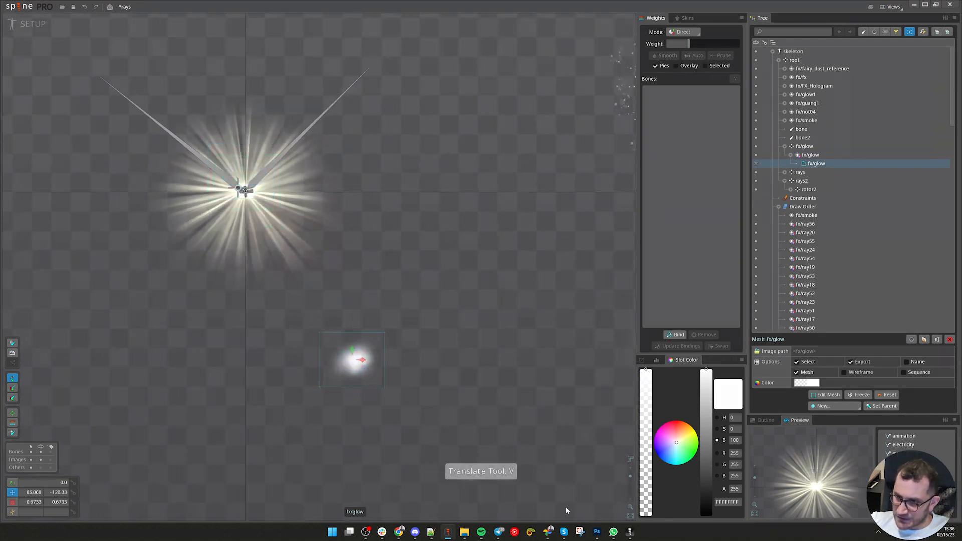
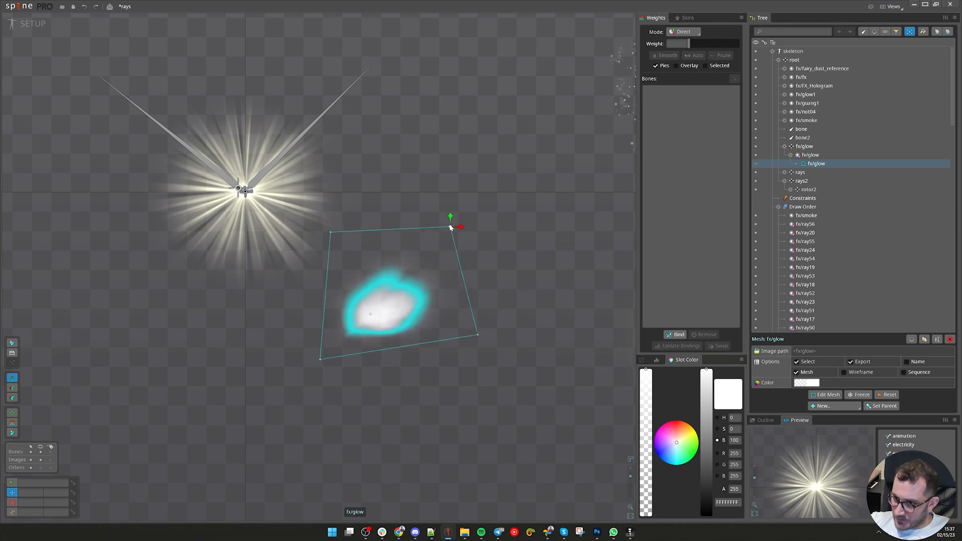
# - Pull the corner vertices of the glow mesh to distort it into an irregular, slanted shape
pyautogui.moveTo(449, 227); pyautogui.dragTo(447, 217)
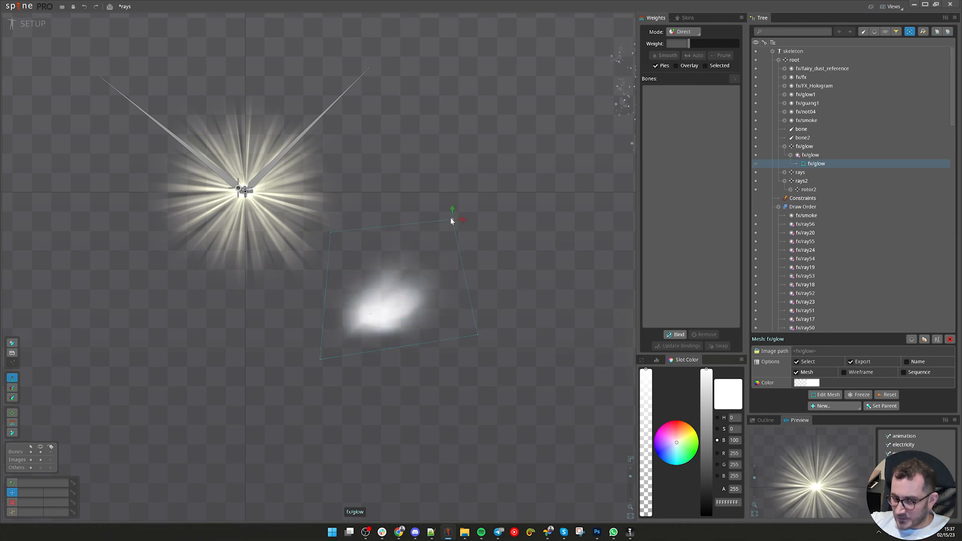
pyautogui.moveTo(478, 334); pyautogui.dragTo(470, 325)
pyautogui.scroll(-1, 380, 398)
pyautogui.press('space')
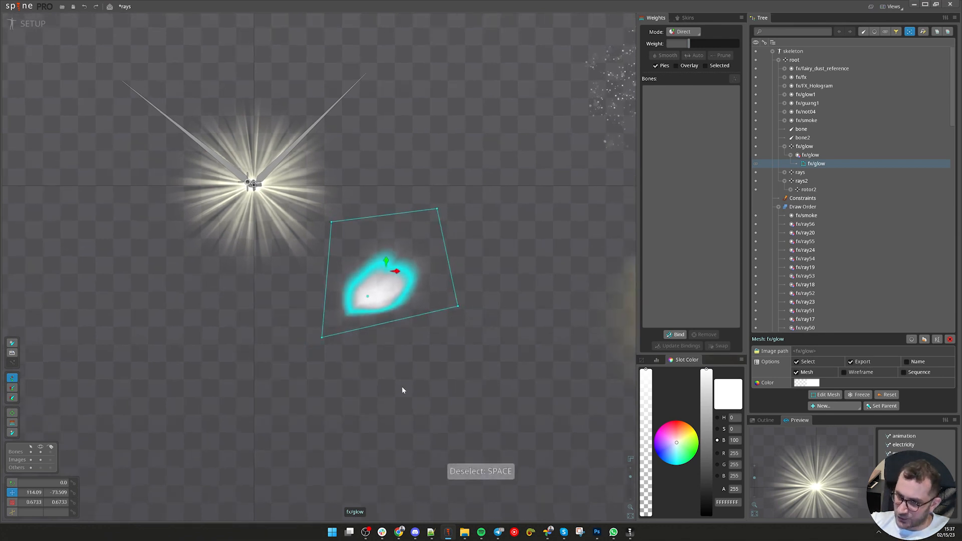
# - Rotate the distorted glow mesh to about 33.6 degrees and place it over the upper part of the ray burst
pyautogui.press('space')
pyautogui.moveTo(383, 388); pyautogui.dragTo(436, 417)
pyautogui.press('space')
pyautogui.press('c')
pyautogui.moveTo(436, 361); pyautogui.dragTo(401, 215)
pyautogui.press('v')
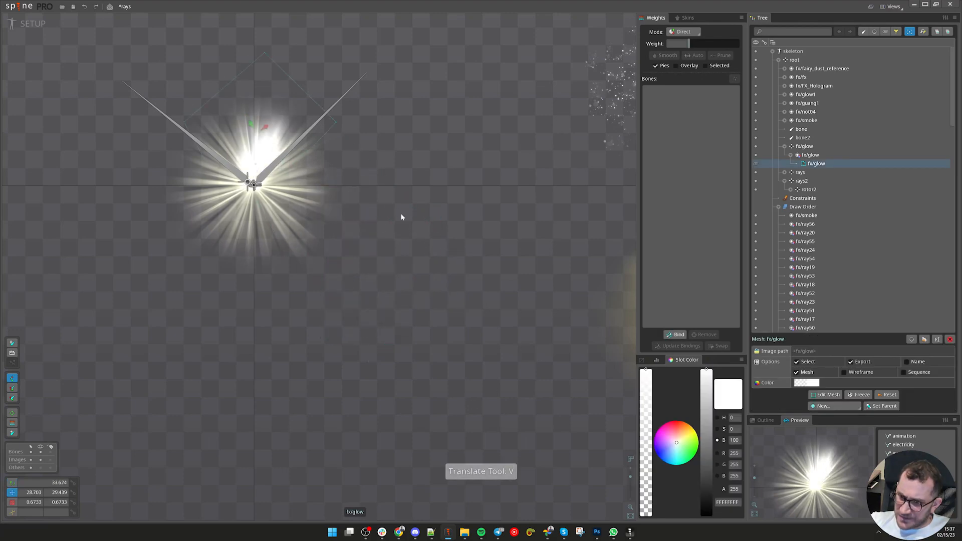
pyautogui.press('v')
pyautogui.moveTo(482, 249); pyautogui.dragTo(485, 240)
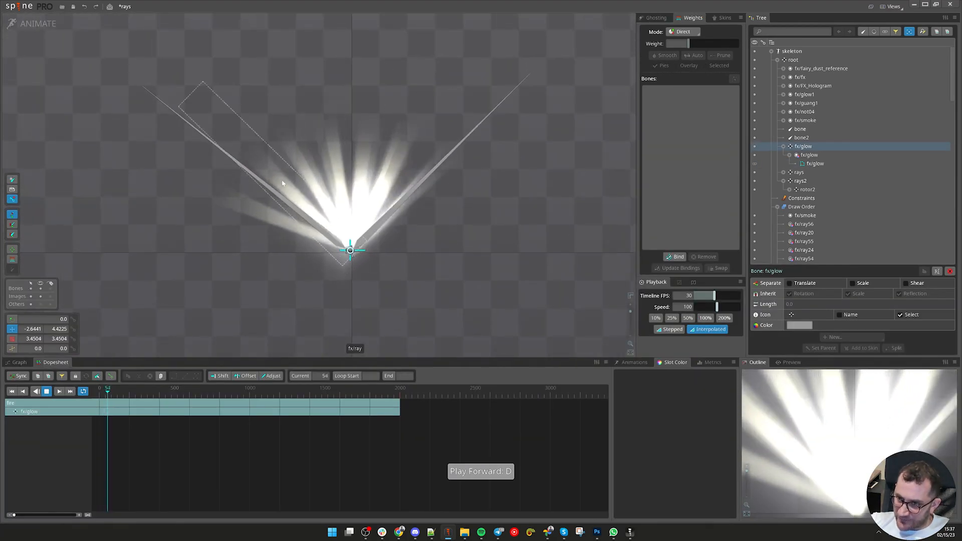
# - Check how the reshaped glow brightens the rays while the animation plays
pyautogui.scroll(2, 419, 209)
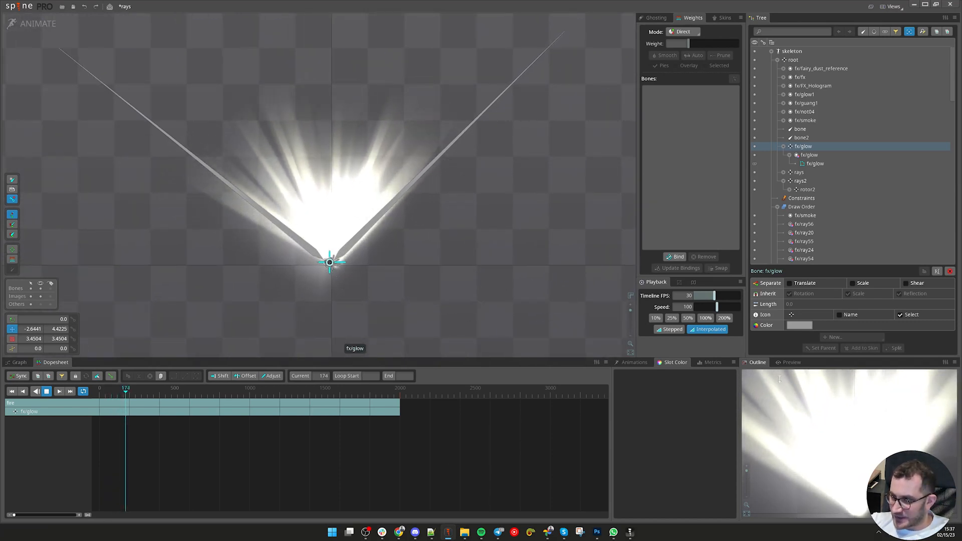
pyautogui.scroll(-2, 839, 430)
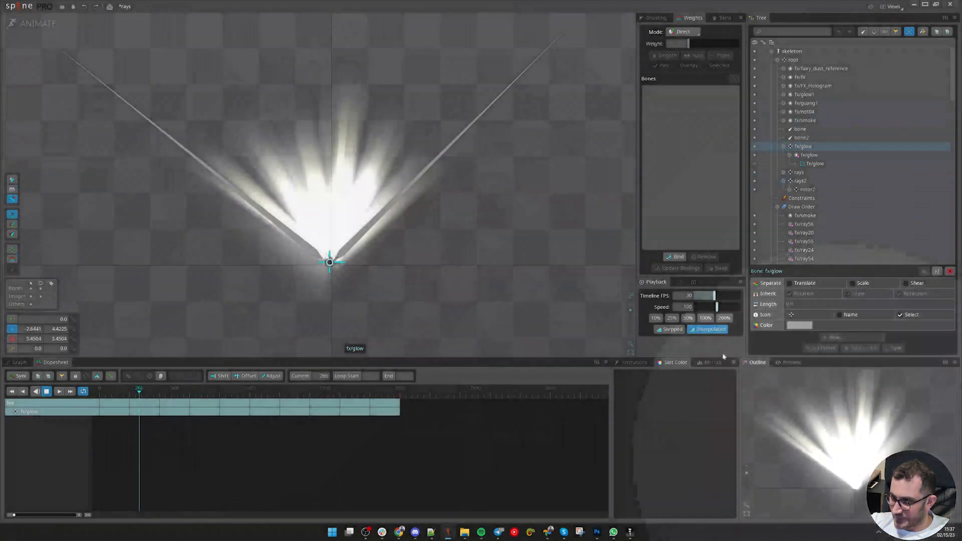
pyautogui.scroll(-3, 546, 301)
pyautogui.moveTo(551, 325); pyautogui.dragTo(426, 339)
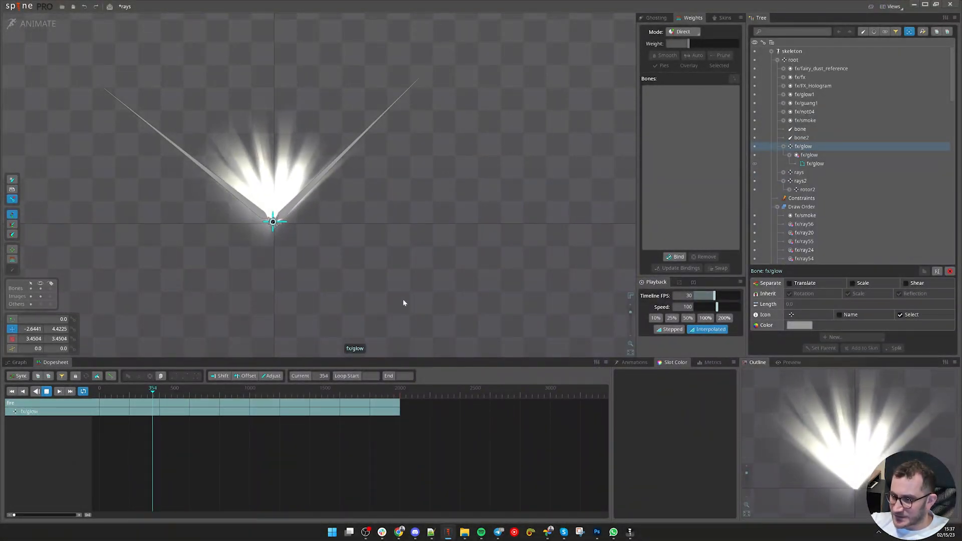
# - Return to setup mode and select the fx/fairy_dust_reference particle image among the spare effect images
pyautogui.click(30, 23)
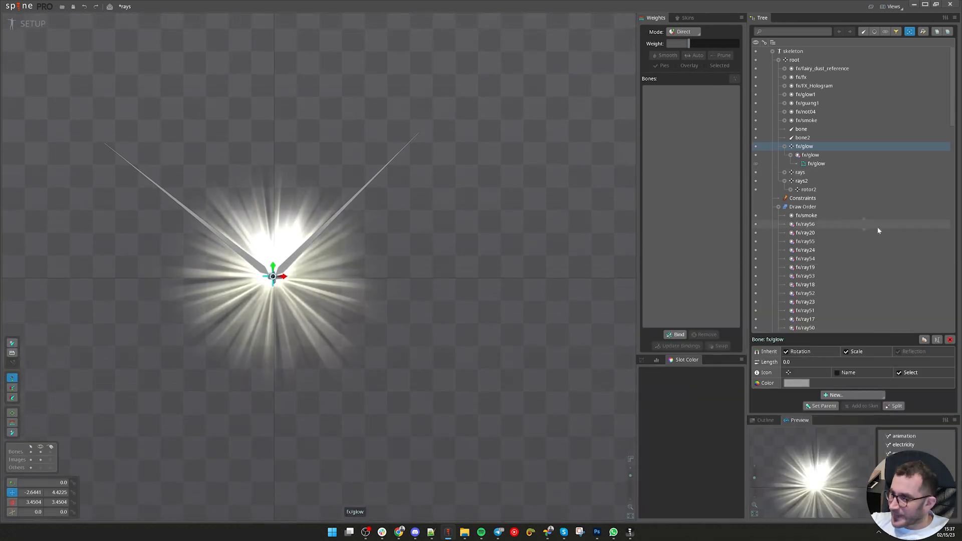
pyautogui.scroll(-2, 471, 393)
pyautogui.moveTo(583, 301); pyautogui.dragTo(490, 350)
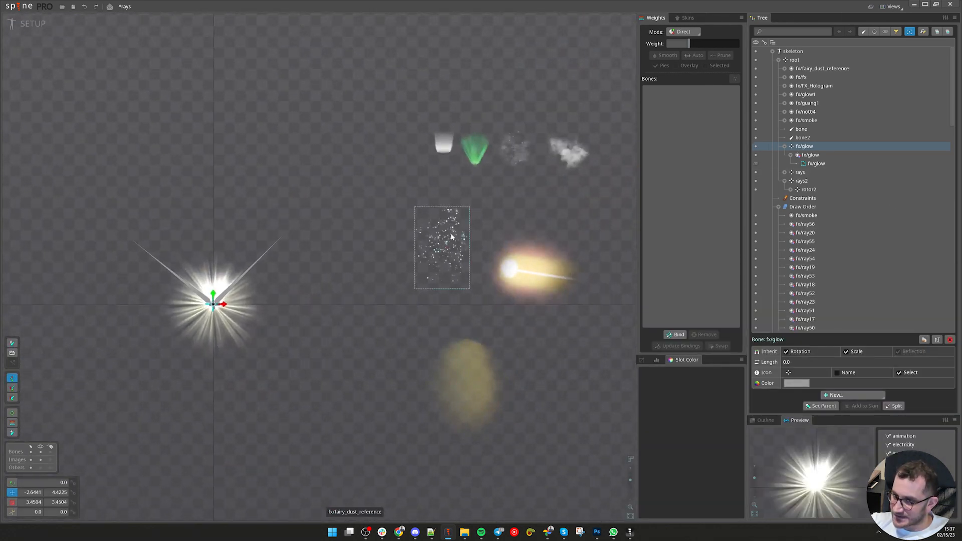
pyautogui.click(450, 237)
pyautogui.scroll(1, 418, 308)
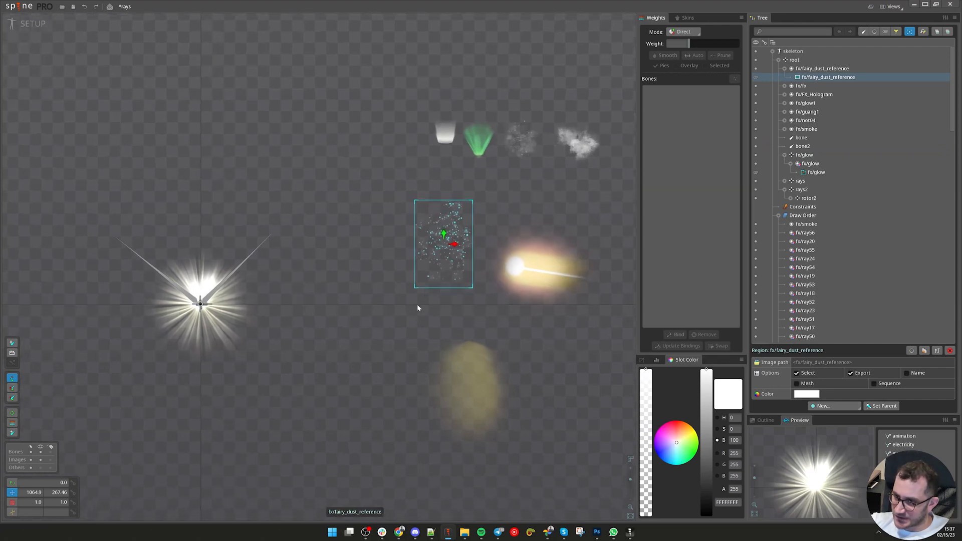
pyautogui.scroll(1, 418, 307)
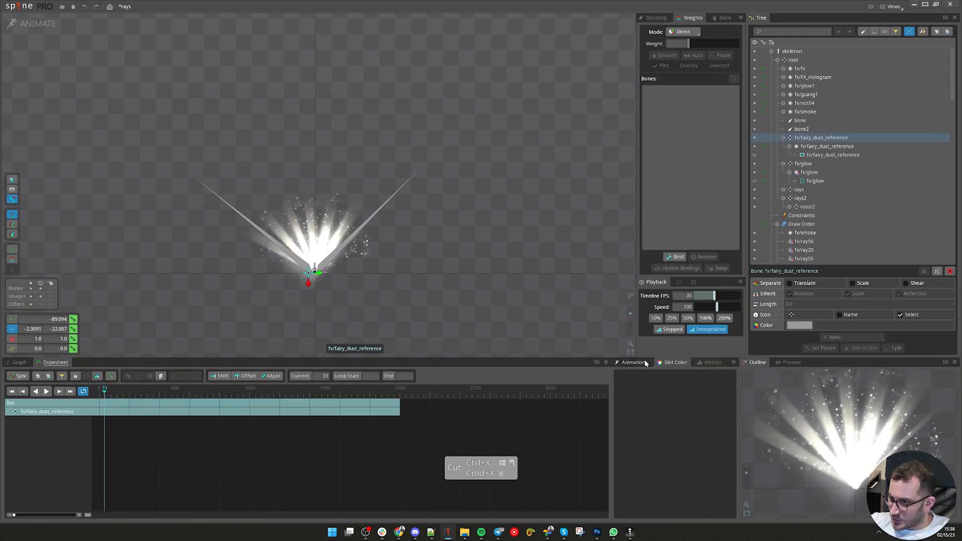
# - Create a new animation named ww and paste the cut fairy dust bone keys into it
pyautogui.click(633, 362)
pyautogui.click(688, 405)
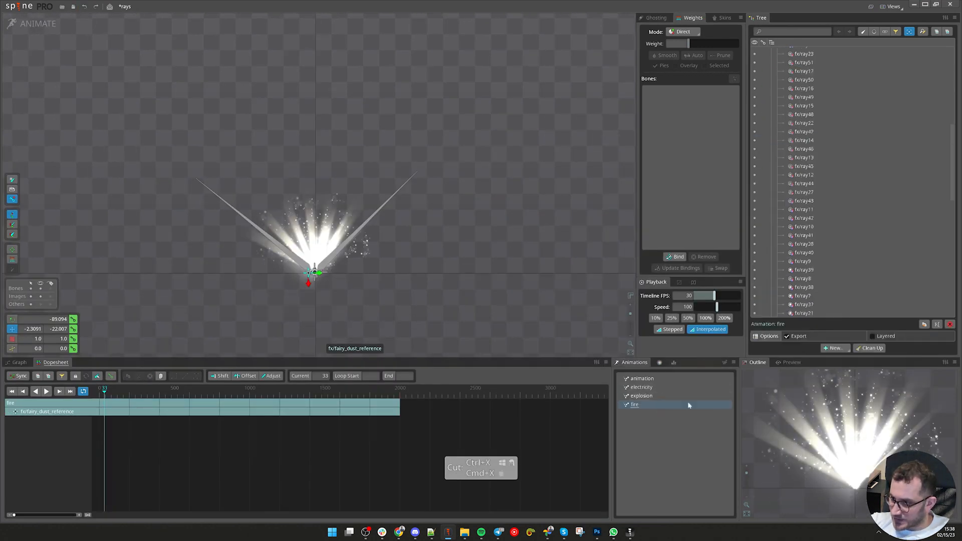
pyautogui.doubleClick(805, 234)
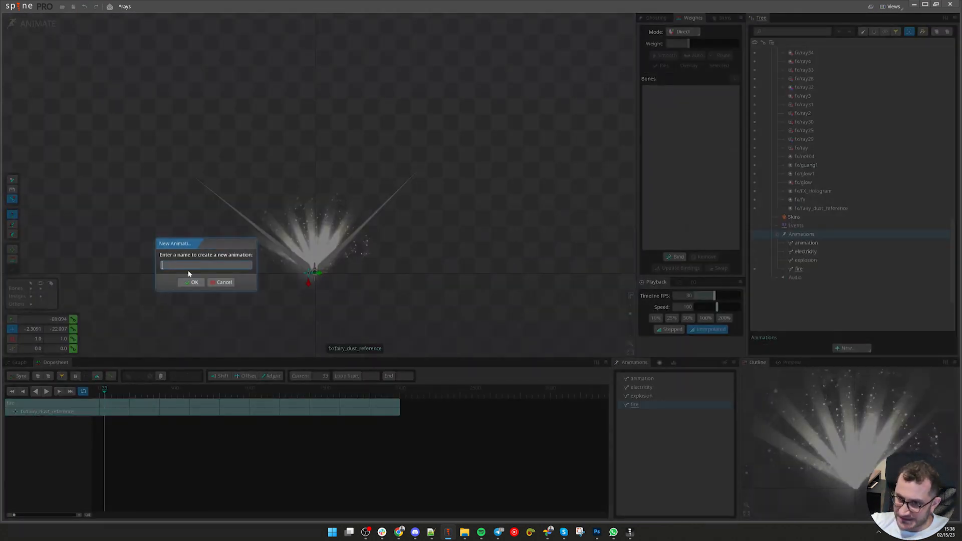
pyautogui.write('ww')
pyautogui.click(195, 282)
pyautogui.hotkey('ctrl', 'v')
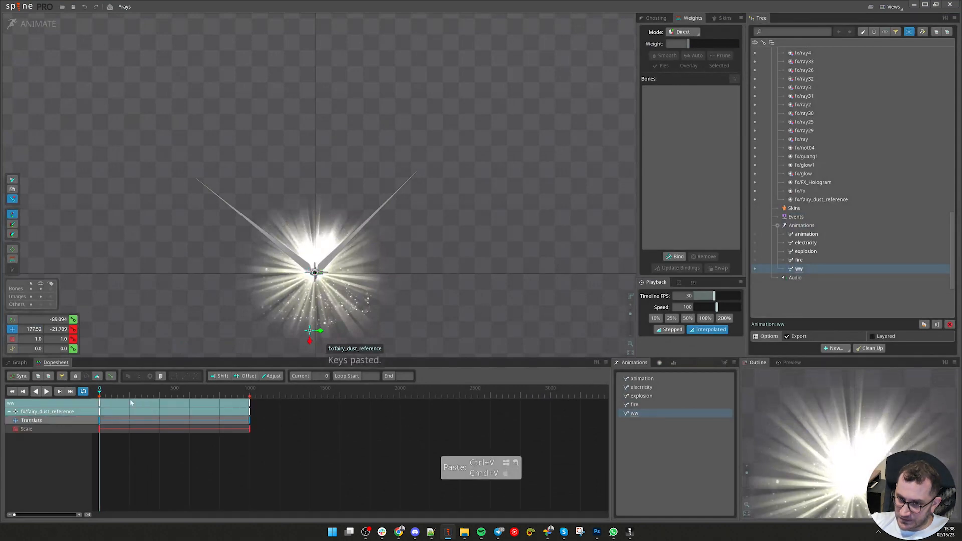
# - Preview the pasted fairy dust motion and shorten it by moving the end keys to 200 on the timeline
pyautogui.press('d')
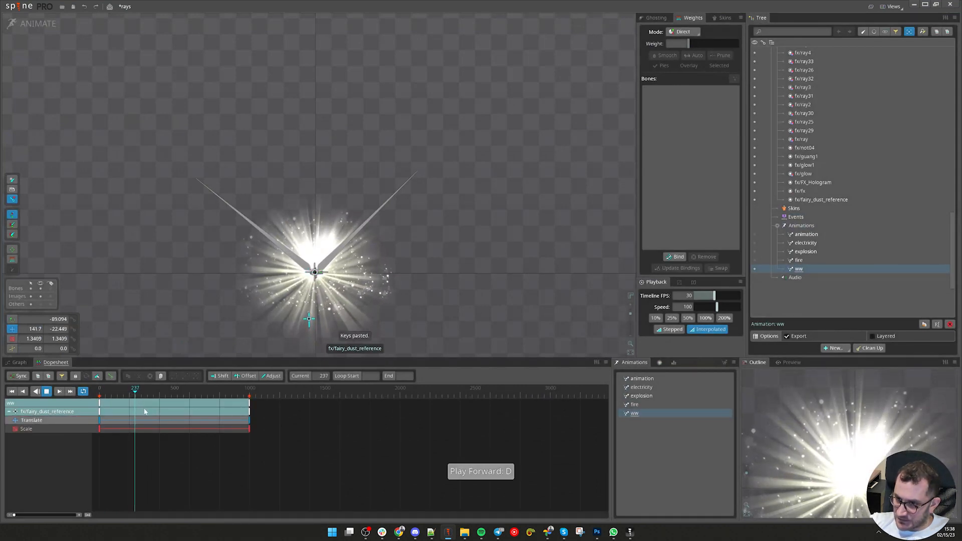
pyautogui.press('d')
pyautogui.moveTo(250, 404); pyautogui.dragTo(140, 402)
pyautogui.scroll(3, 131, 397)
pyautogui.scroll(5, 129, 396)
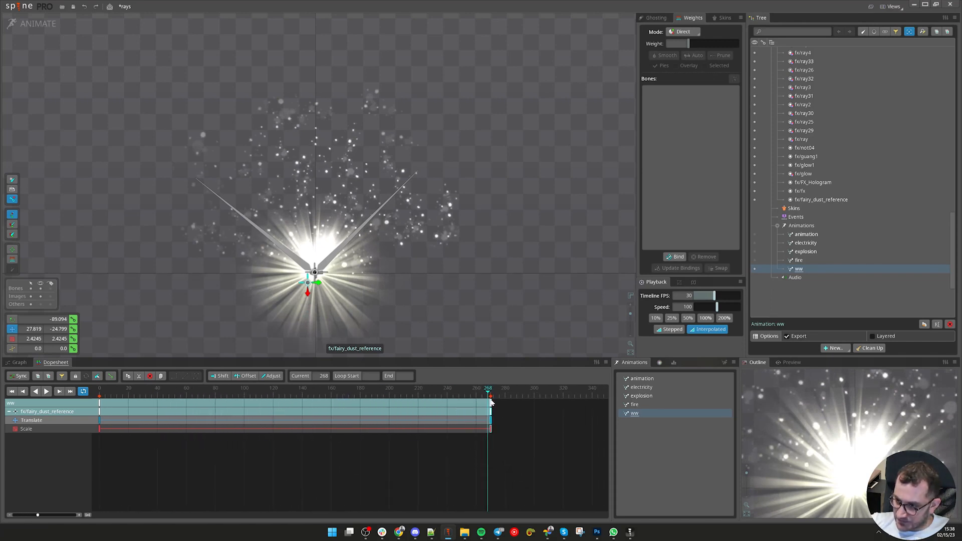
pyautogui.moveTo(489, 403); pyautogui.dragTo(388, 405)
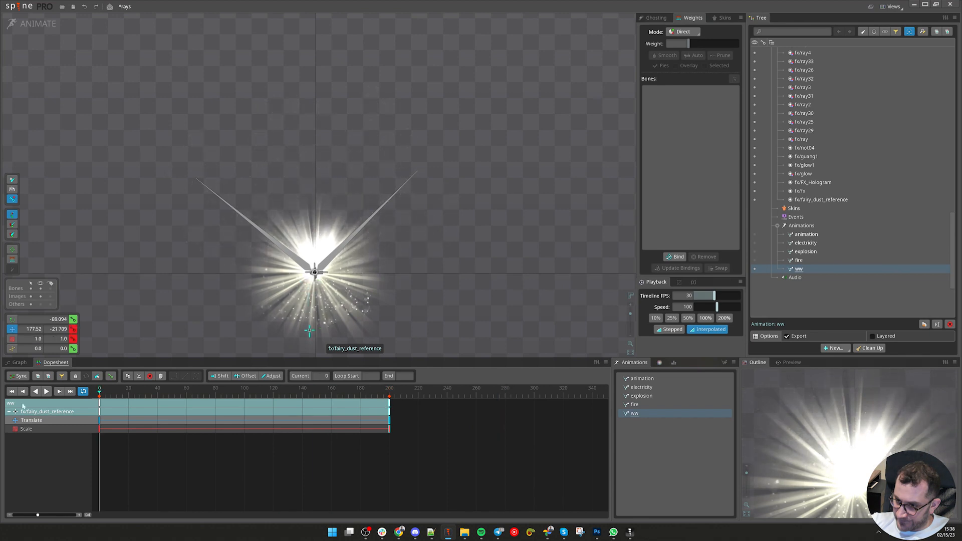
# - Preview the fairy dust motion and slow it down by moving its end keys to 400 on the timeline
pyautogui.press('d')
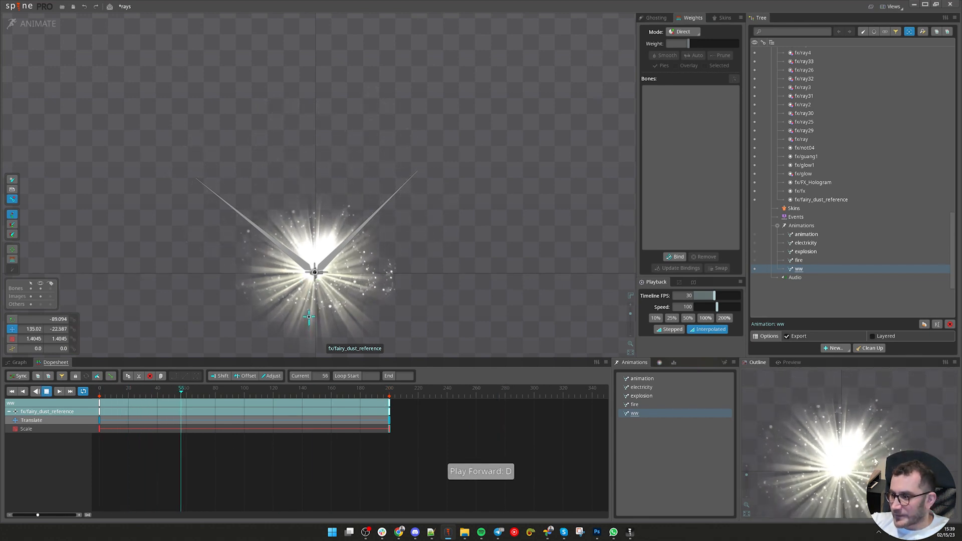
pyautogui.press('d')
pyautogui.scroll(-3, 400, 395)
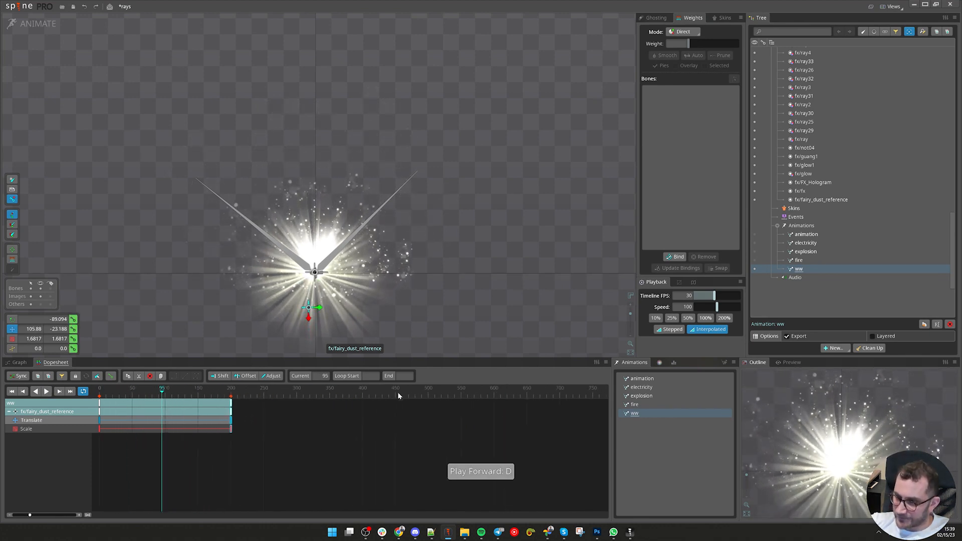
pyautogui.moveTo(232, 411); pyautogui.dragTo(362, 406)
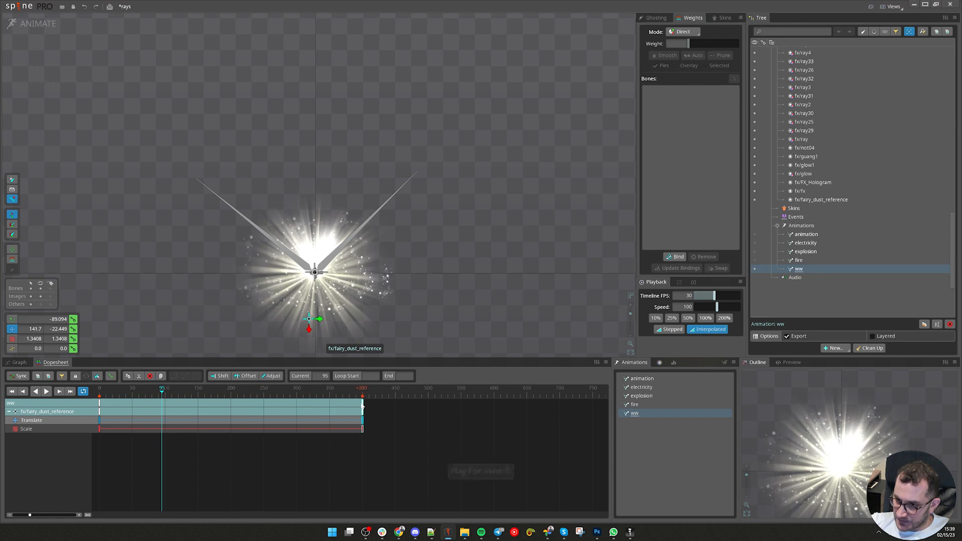
pyautogui.press('d')
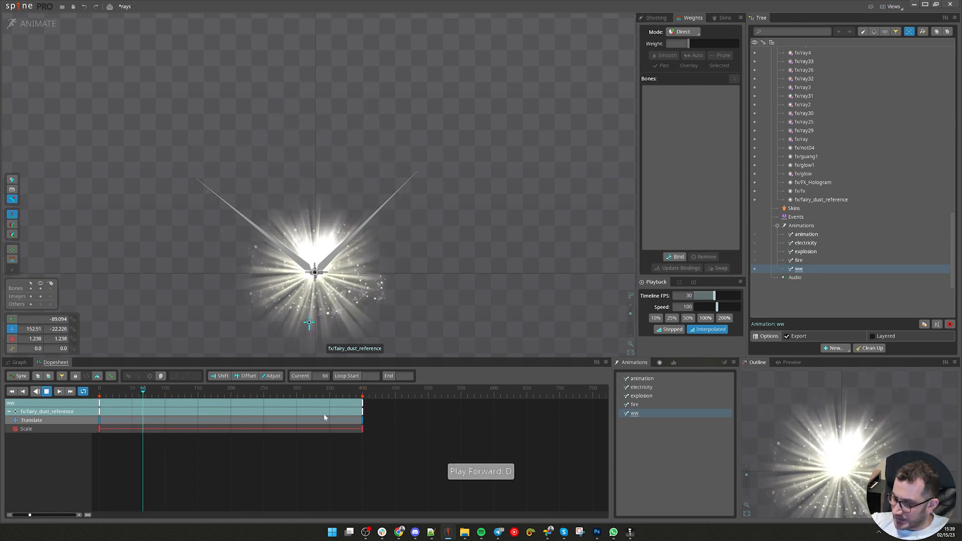
# - In setup mode, rotate the fx/fairy_dust_reference image attachment to 270.198 degrees and move it up to about -12.77, -192.89
pyautogui.click(38, 24)
pyautogui.press('d')
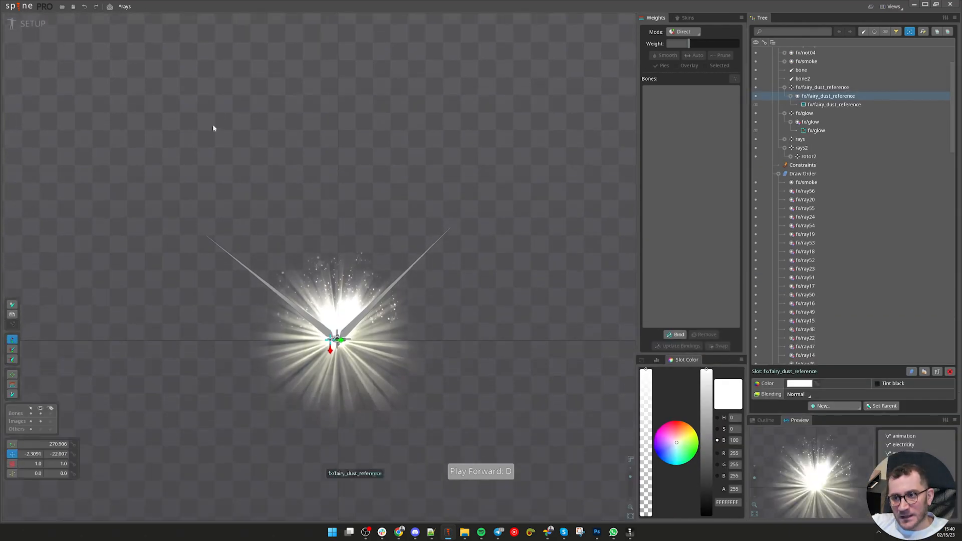
pyautogui.click(841, 104)
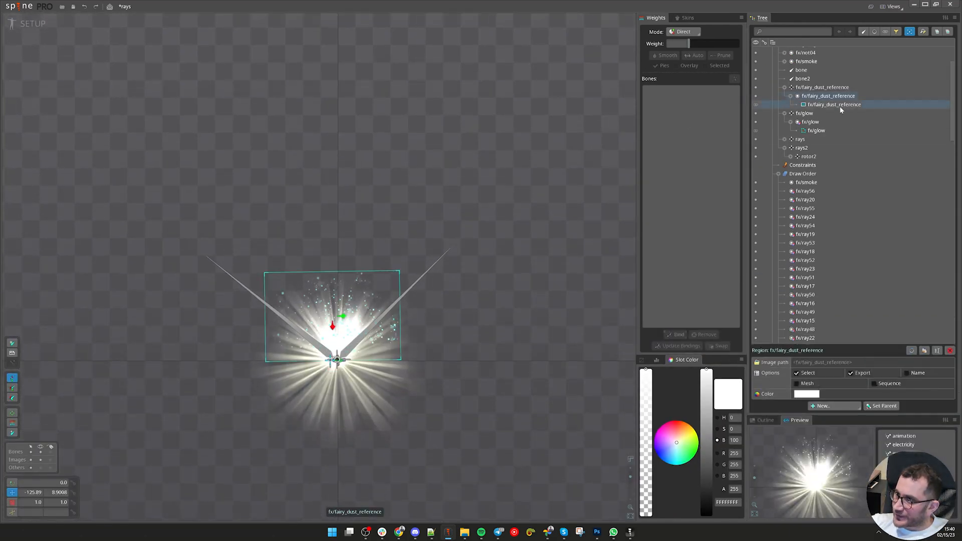
pyautogui.press('c')
pyautogui.press('v')
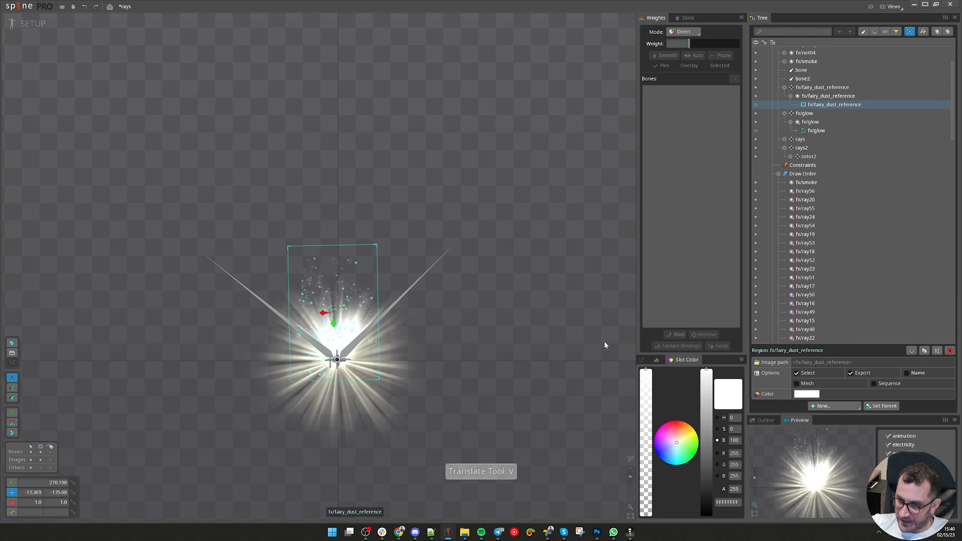
pyautogui.moveTo(606, 343); pyautogui.dragTo(604, 328)
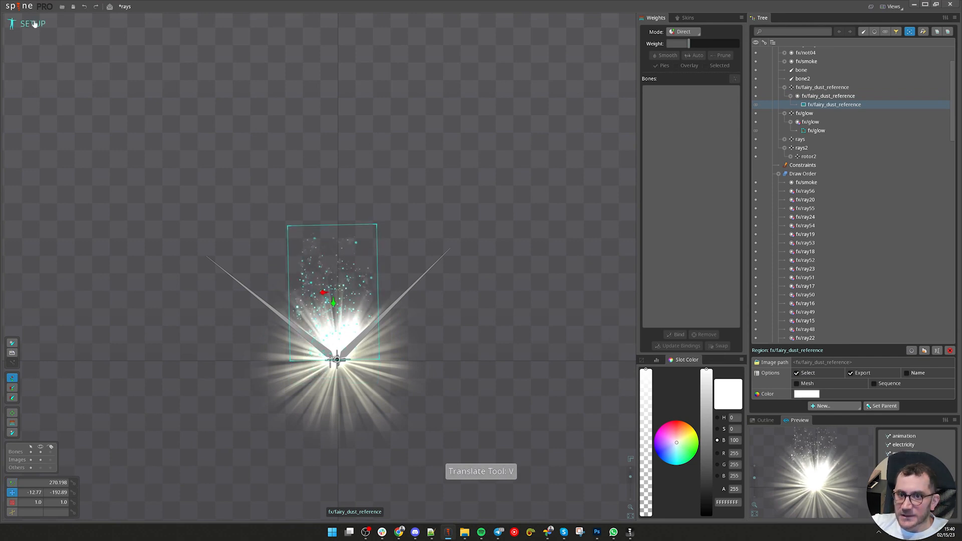
# - In animate mode, move the fairy dust bone to about -41.804, -17.036, stretch its Y scale to 3.2065, and place these keys at frame 400
pyautogui.click(29, 23)
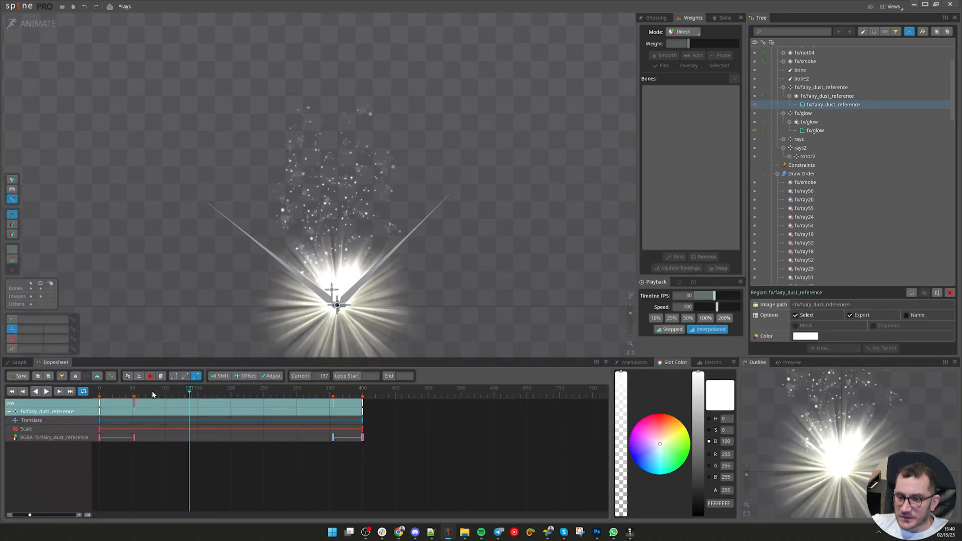
pyautogui.moveTo(153, 394); pyautogui.dragTo(334, 405)
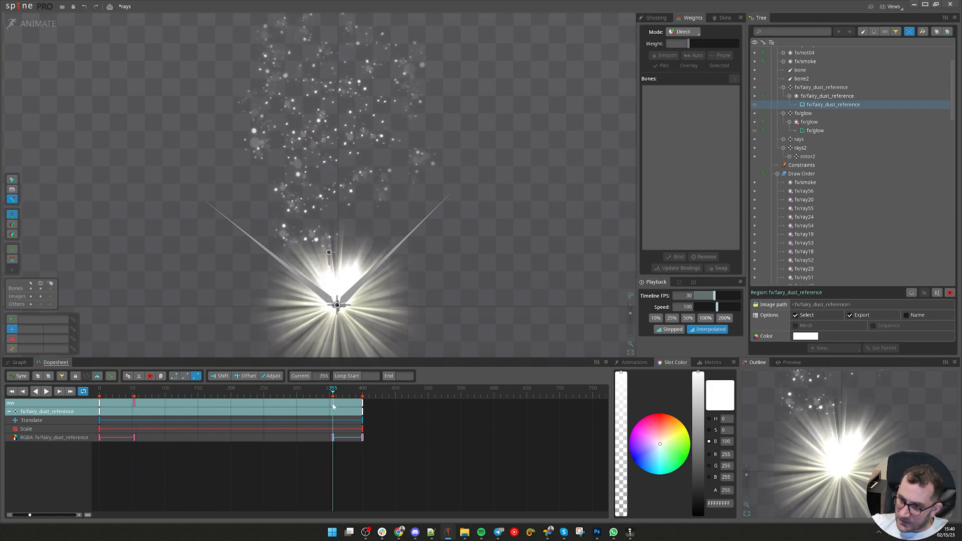
pyautogui.scroll(-2, 504, 290)
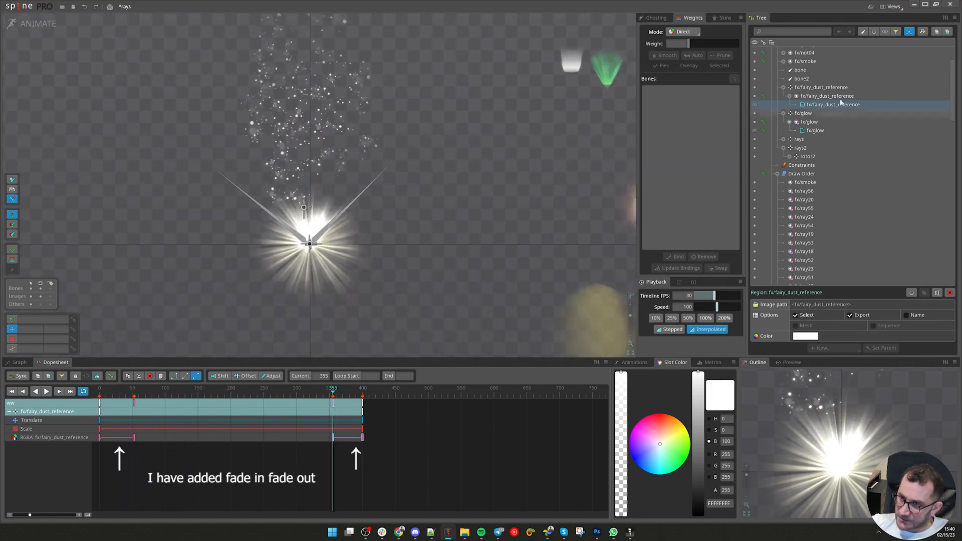
pyautogui.click(822, 88)
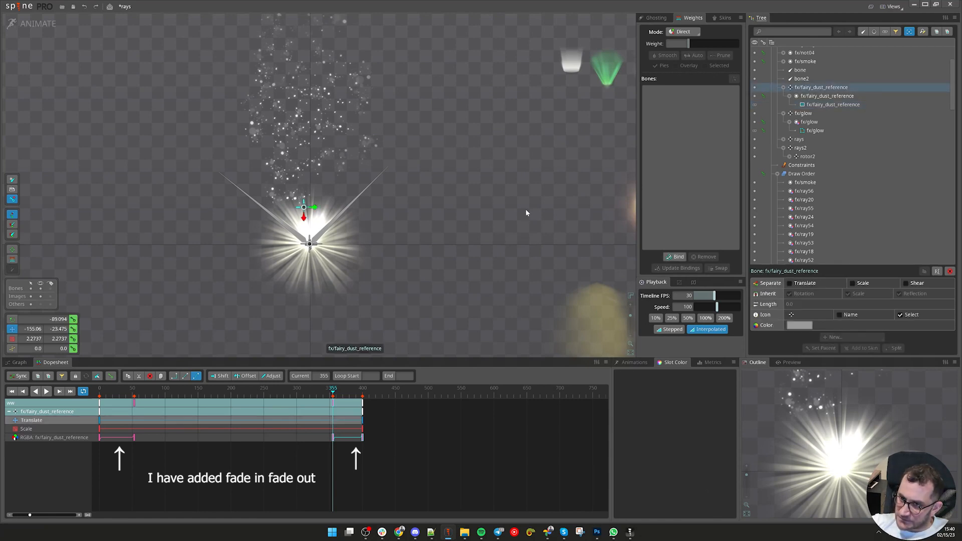
pyautogui.moveTo(526, 213); pyautogui.dragTo(528, 245)
pyautogui.press('x')
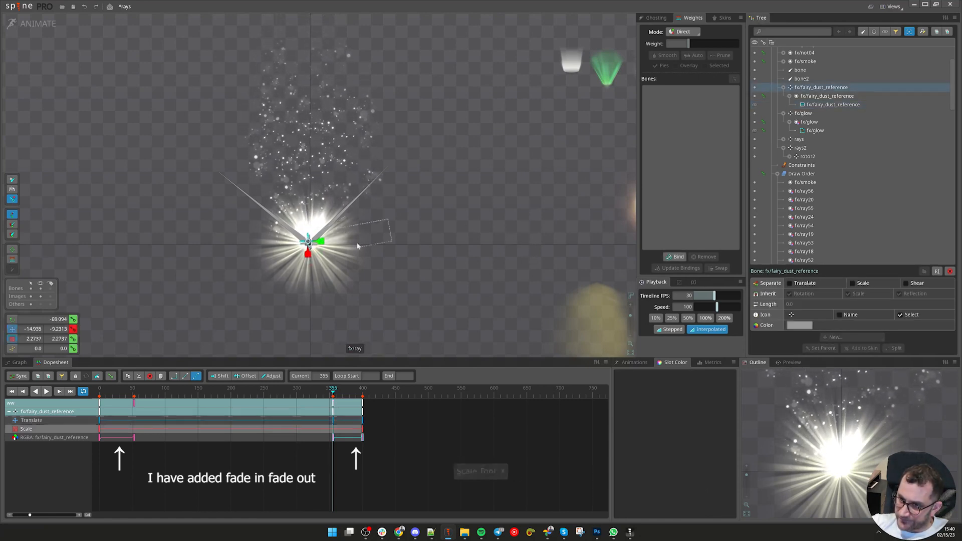
pyautogui.moveTo(321, 241); pyautogui.dragTo(330, 247)
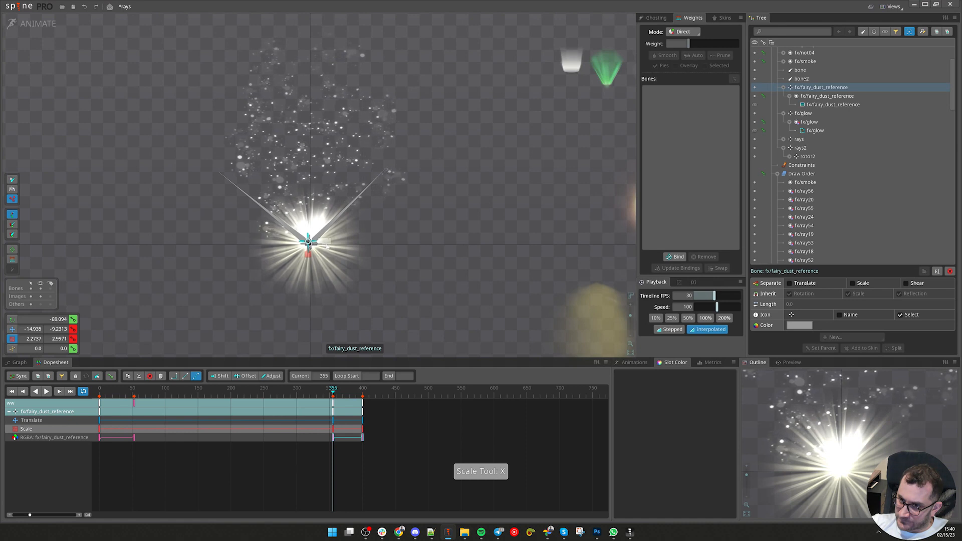
pyautogui.press('v')
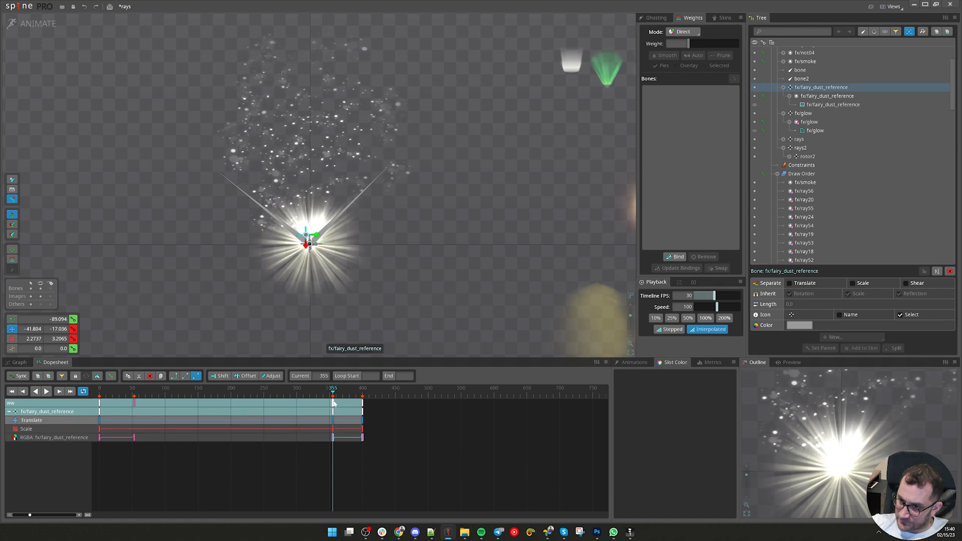
pyautogui.click(346, 421)
pyautogui.moveTo(339, 423); pyautogui.dragTo(138, 414)
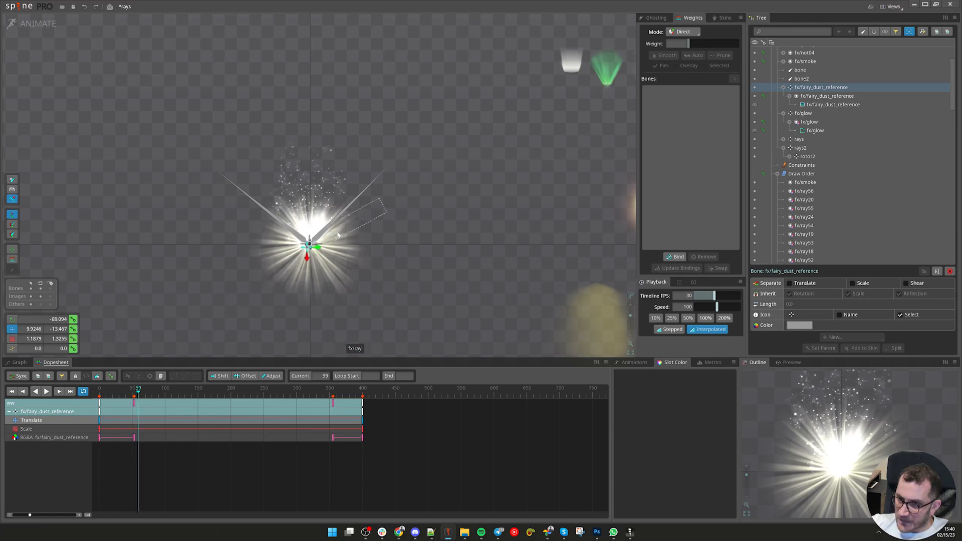
# - Narrow the fairy dust bone to an X scale of 0.3948 and move that scale key to the first frame
pyautogui.press('x')
pyautogui.moveTo(307, 264); pyautogui.dragTo(309, 244)
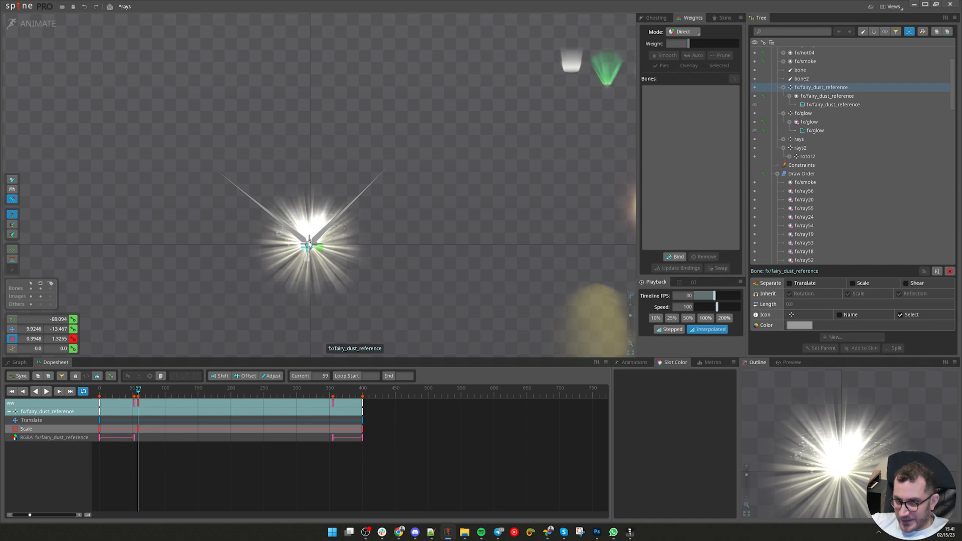
pyautogui.moveTo(141, 431); pyautogui.dragTo(107, 422)
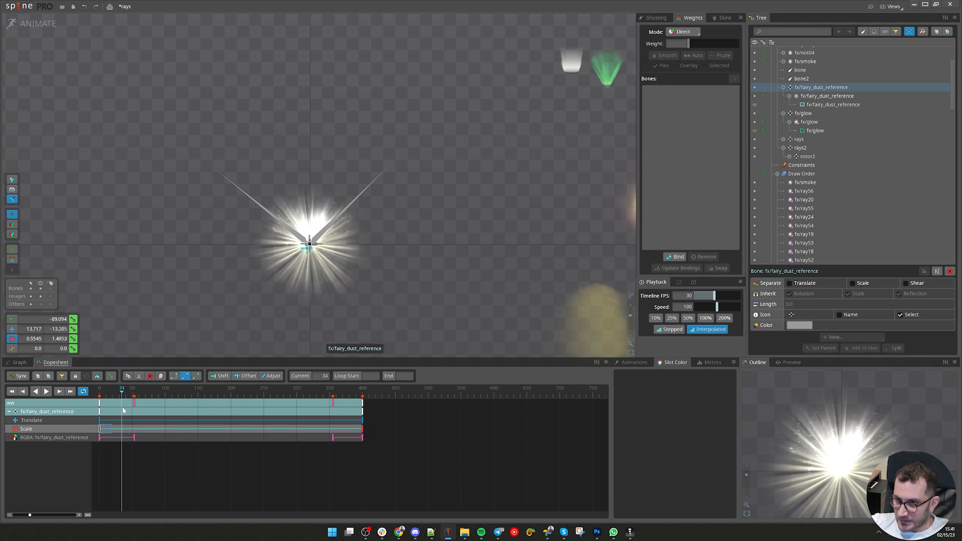
pyautogui.moveTo(231, 418); pyautogui.dragTo(345, 424)
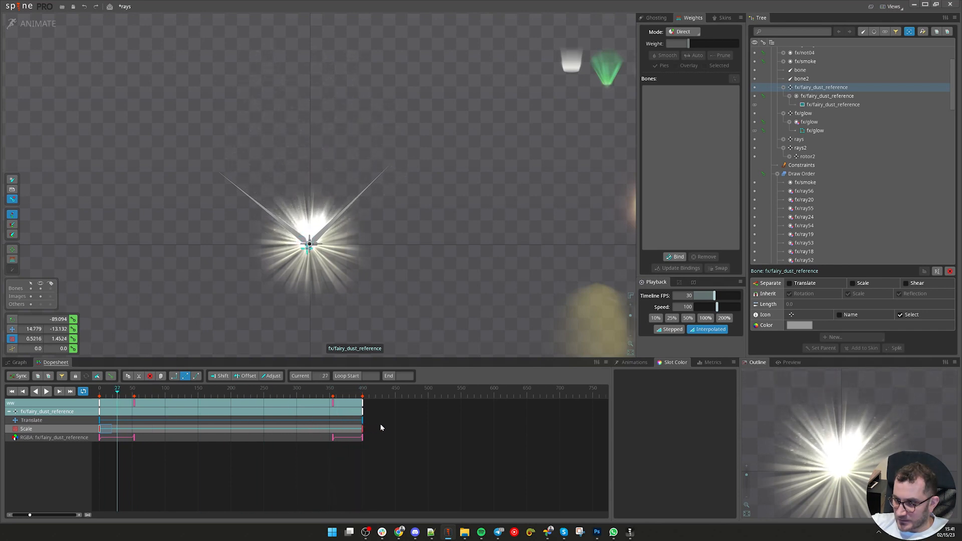
# - Try pasting all fairy dust keys from ww into the fire animation, scrub through them, and undo the paste
pyautogui.moveTo(420, 458); pyautogui.dragTo(100, 399)
pyautogui.hotkey('ctrl', 'c')
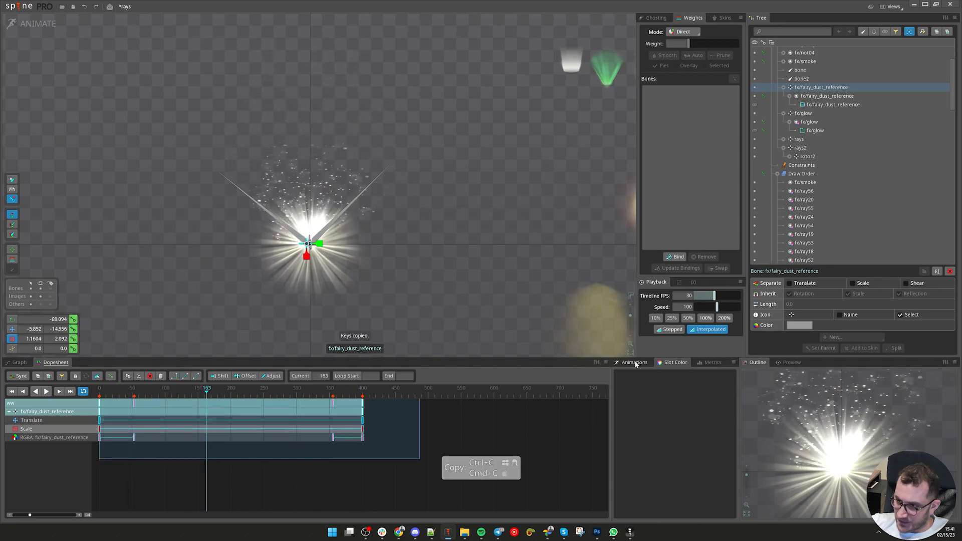
pyautogui.click(635, 365)
pyautogui.click(647, 404)
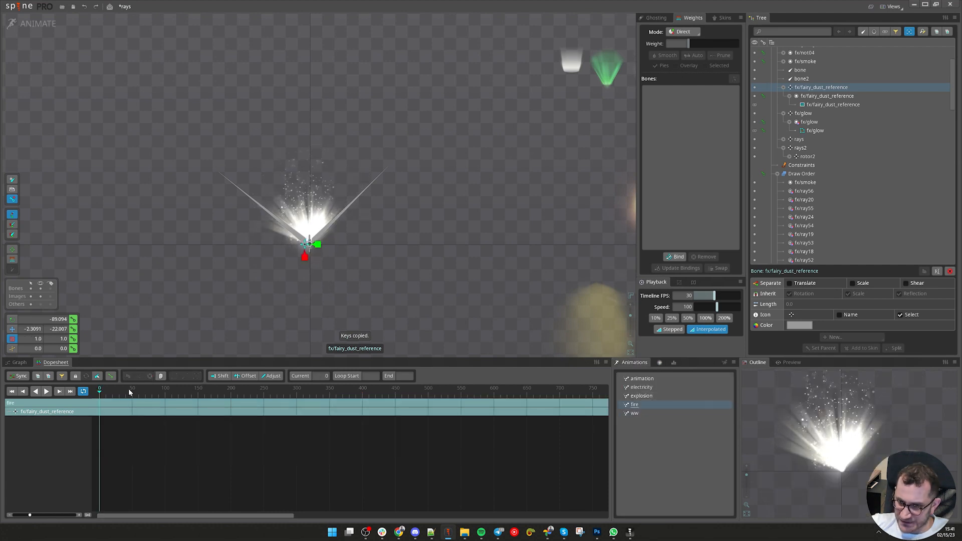
pyautogui.hotkey('ctrl', 'v')
pyautogui.moveTo(104, 398); pyautogui.dragTo(328, 427)
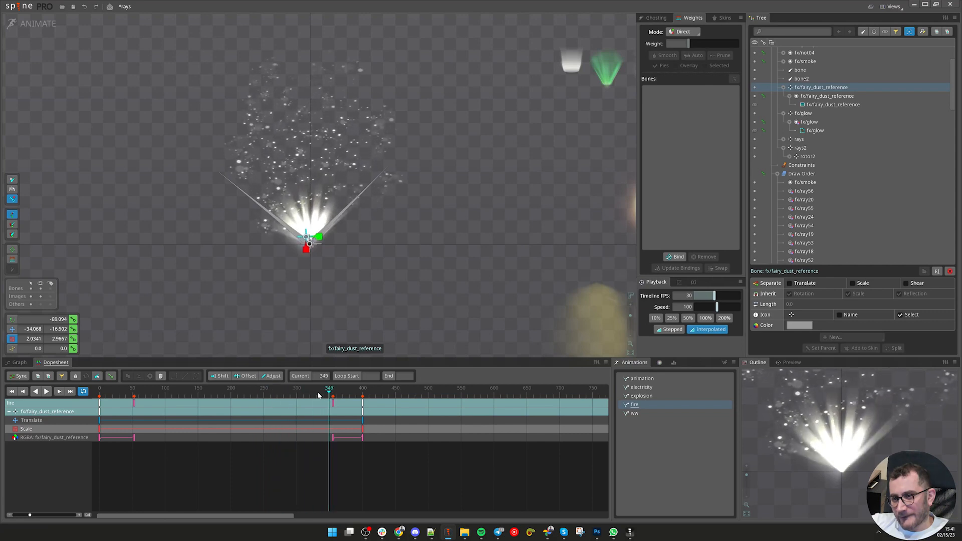
pyautogui.scroll(2, 329, 94)
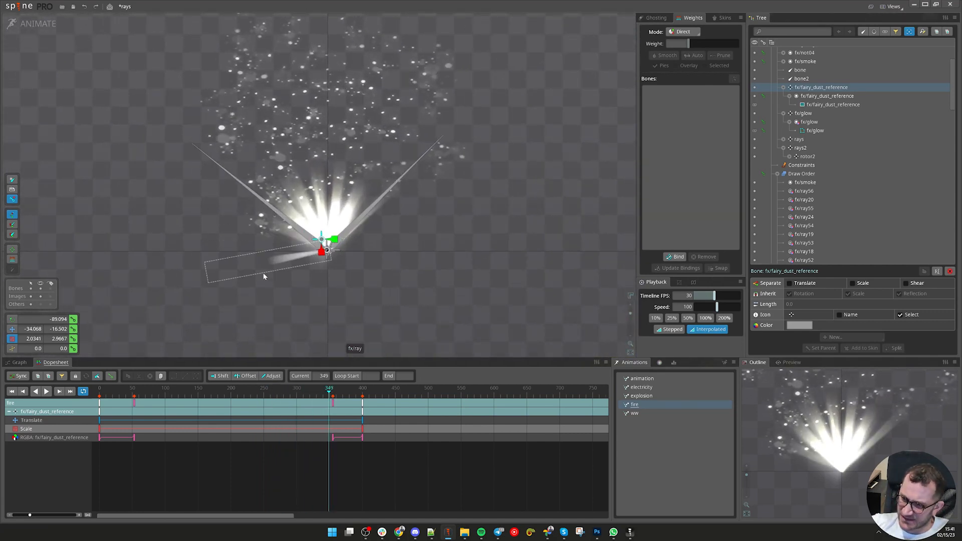
pyautogui.hotkey('ctrl', 'z')
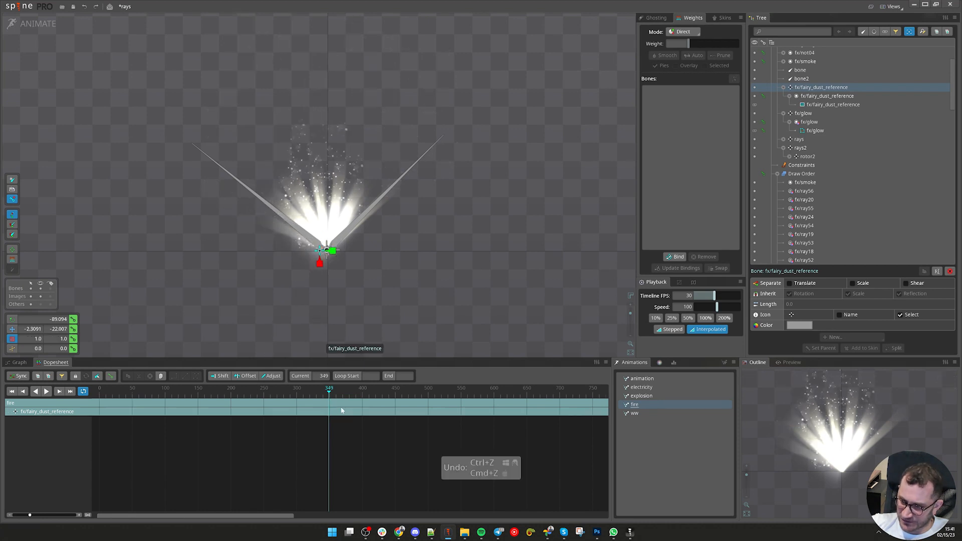
# - In the ww animation, key the fairy dust bone's shear Y at 6.954 on frame 0 and -11.183 on frame 400, with rotation -86.31 at the start
pyautogui.click(692, 413)
pyautogui.moveTo(119, 388); pyautogui.dragTo(159, 403)
pyautogui.press('d')
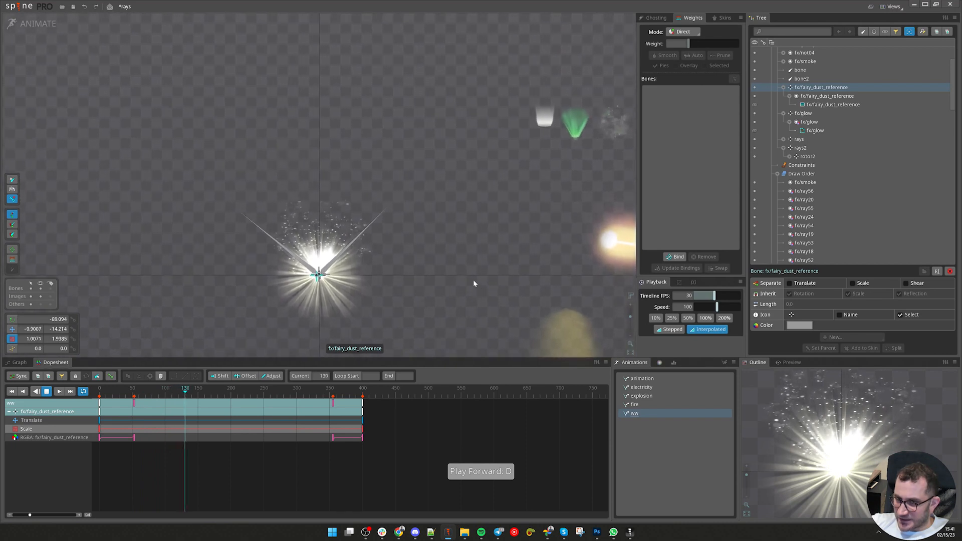
pyautogui.press('z')
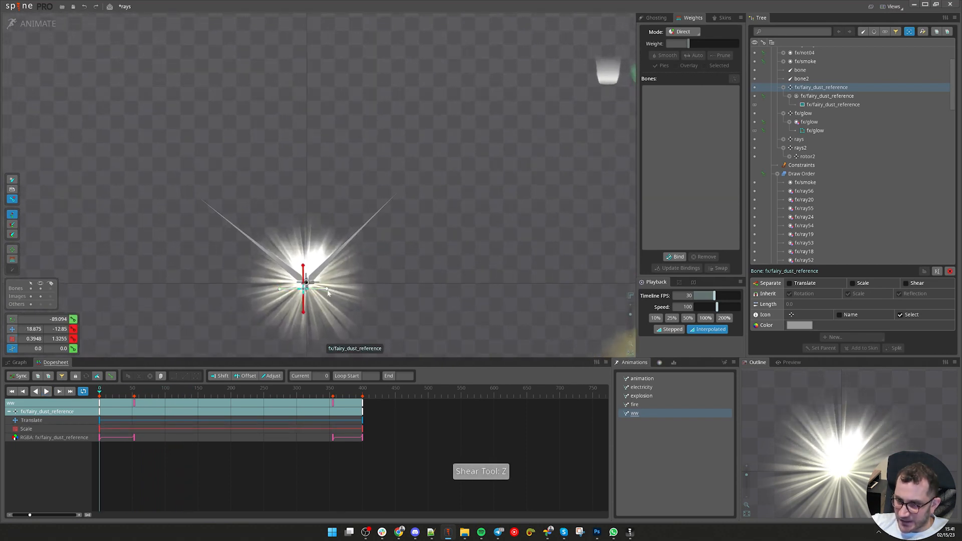
pyautogui.moveTo(328, 293); pyautogui.dragTo(327, 276)
pyautogui.click(365, 396)
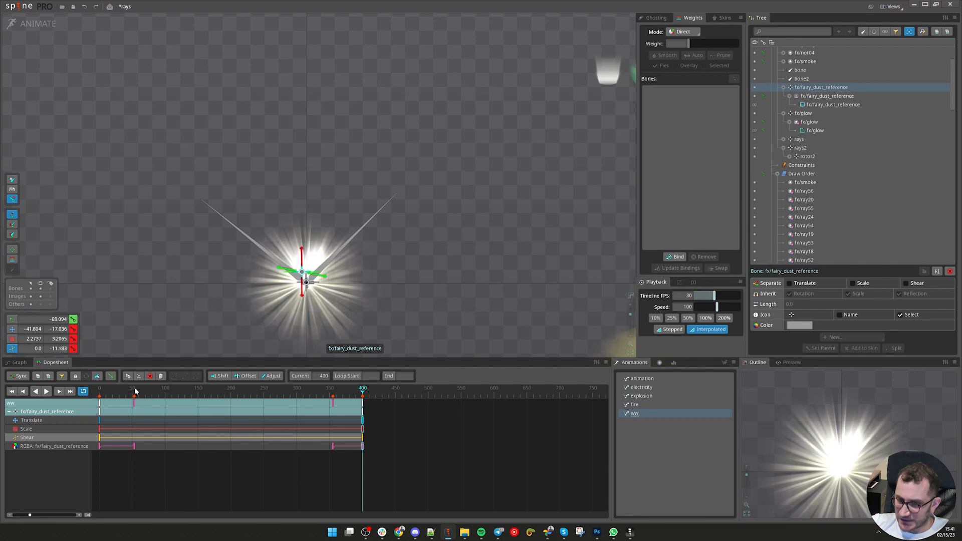
pyautogui.moveTo(117, 401); pyautogui.dragTo(99, 413)
pyautogui.press('c')
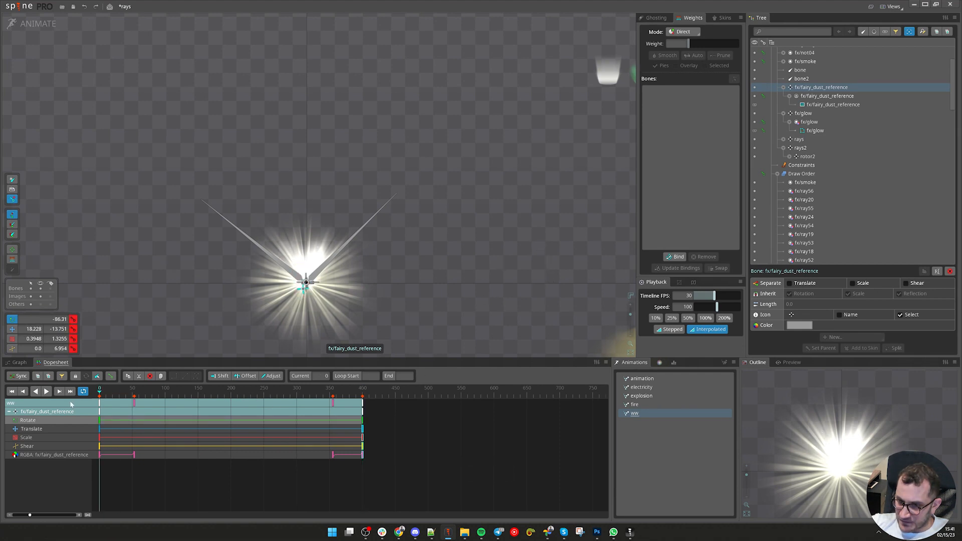
# - Scrub and play the ww animation to check how the sheared and rotated fairy dust moves around the rays
pyautogui.moveTo(71, 404); pyautogui.dragTo(259, 408)
pyautogui.scroll(-2, 857, 450)
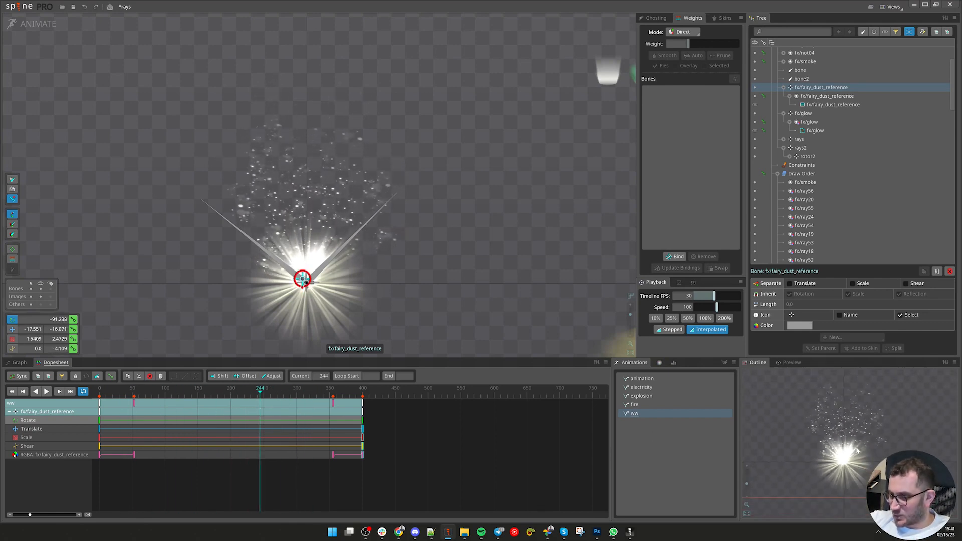
pyautogui.scroll(-2, 857, 451)
pyautogui.press('d')
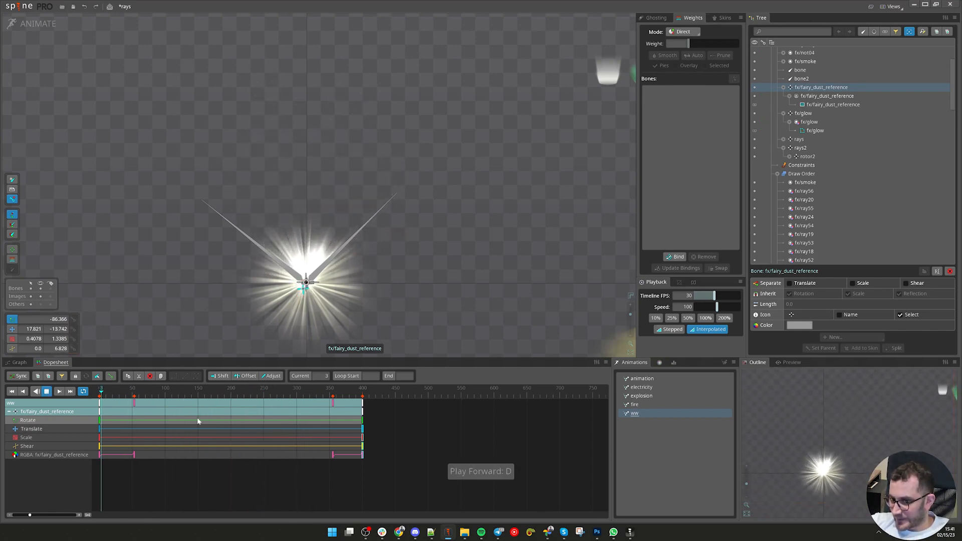
pyautogui.scroll(1, 828, 458)
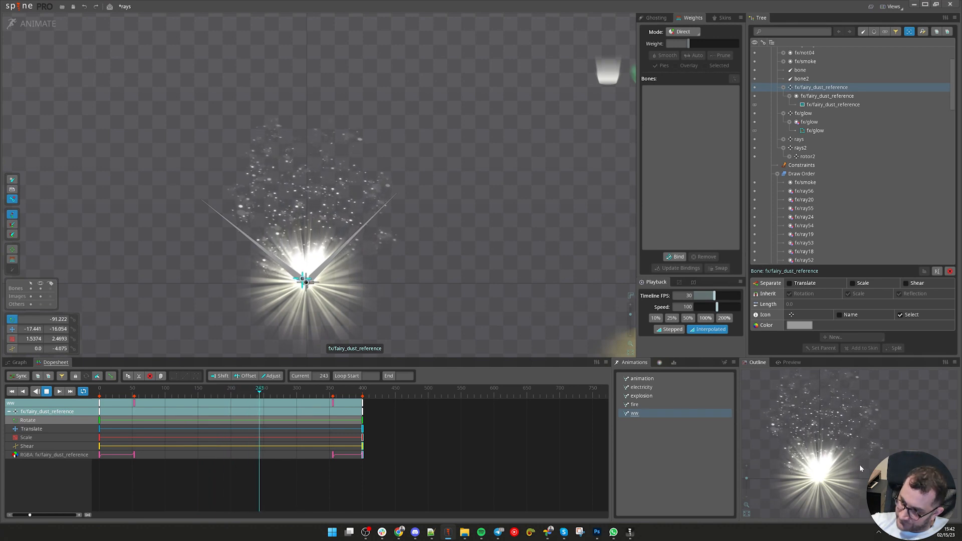
pyautogui.press('d')
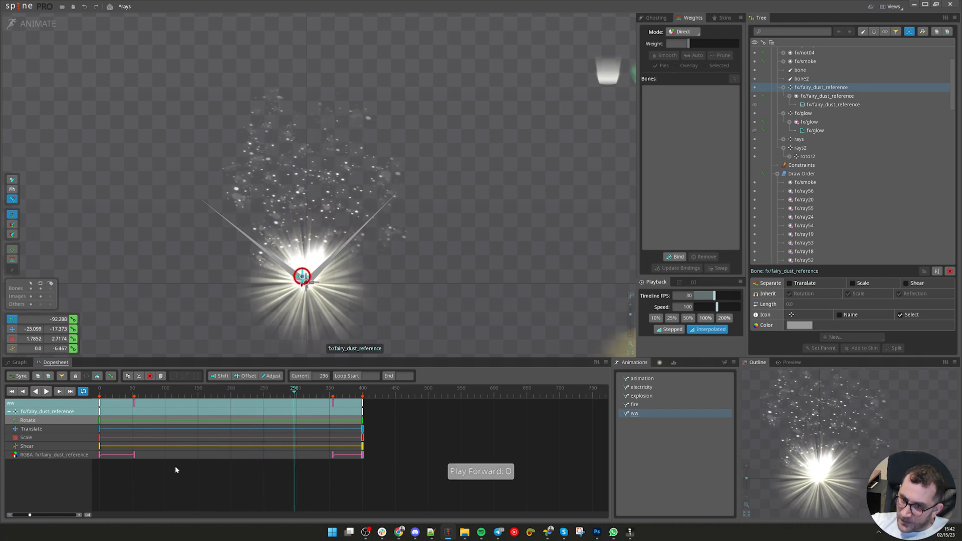
# - Separate the fairy dust bone's scale into X and Y timelines and show only their curves in the graph
pyautogui.click(88, 397)
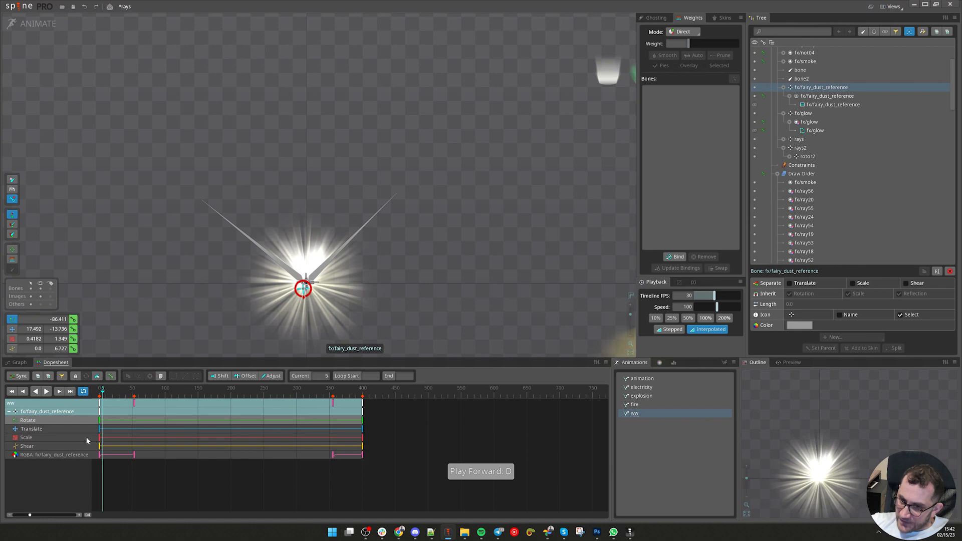
pyautogui.click(102, 437)
pyautogui.click(853, 283)
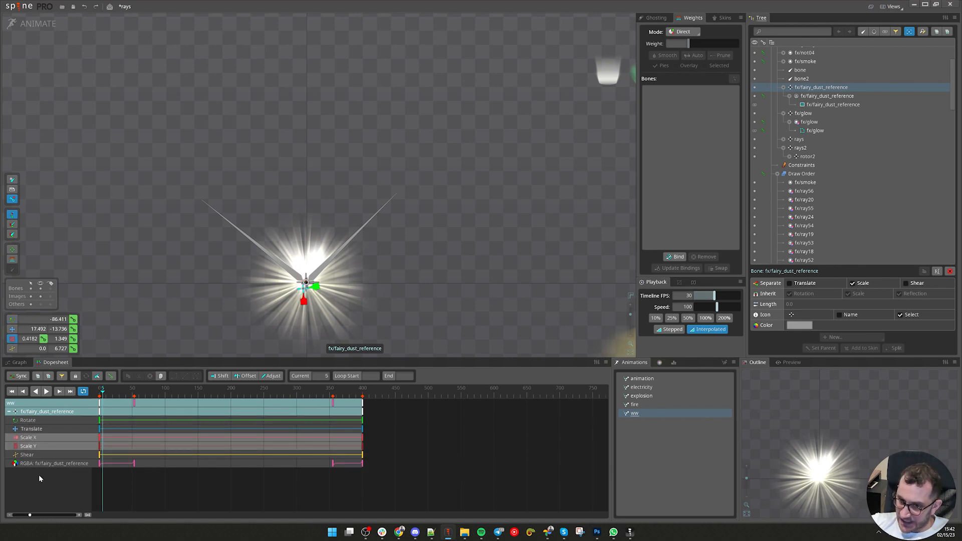
pyautogui.moveTo(107, 441); pyautogui.dragTo(82, 450)
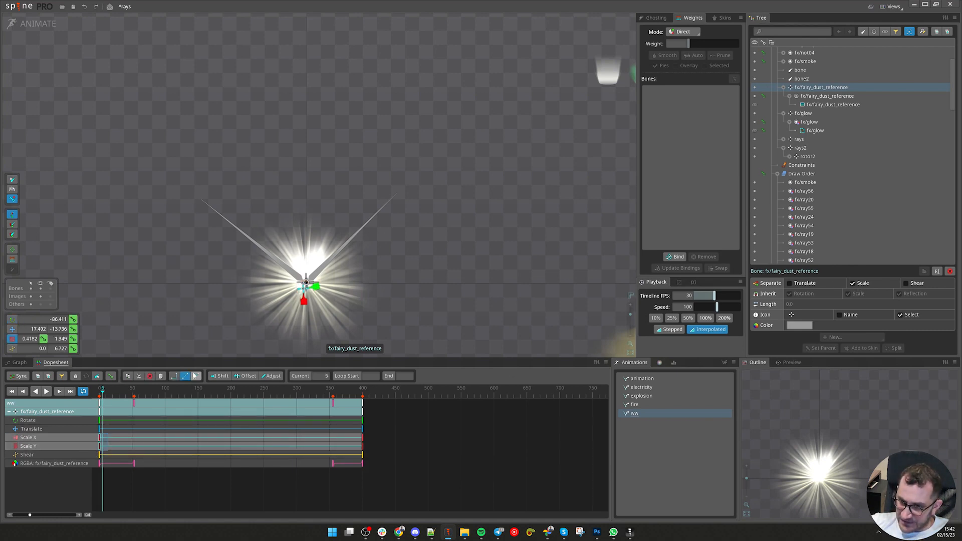
pyautogui.click(21, 362)
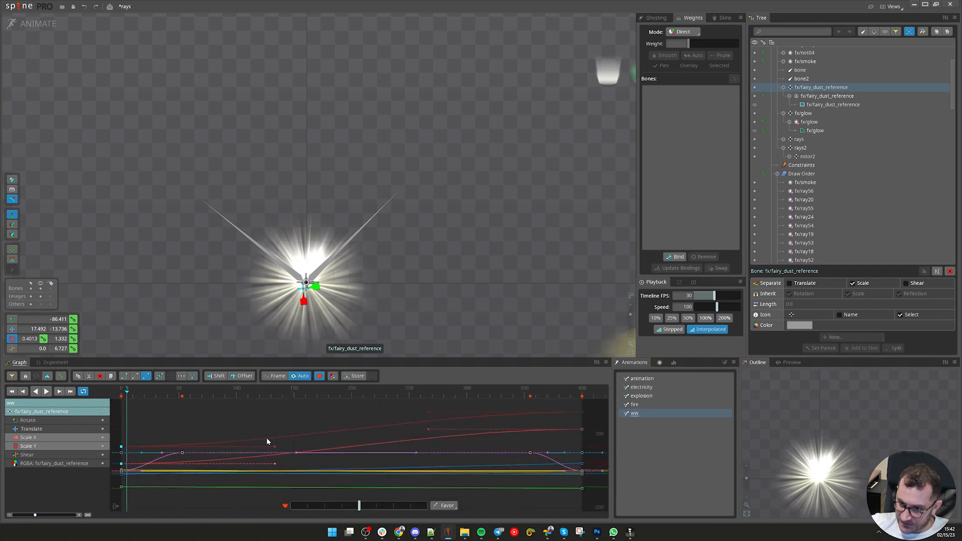
pyautogui.click(102, 438)
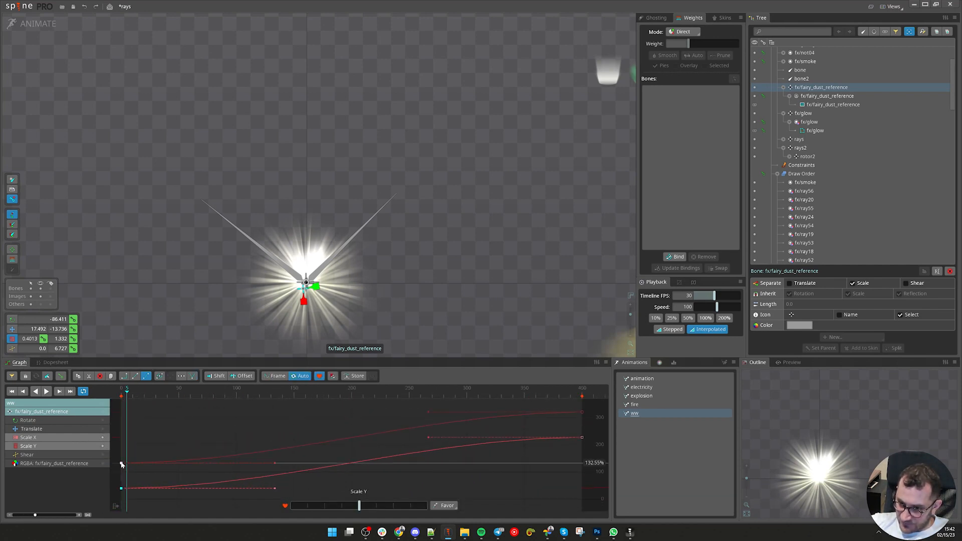
# - Try steepening the Scale Y curve's start and lowering the Scale X curve's end handle, preview the motion, and undo the Scale X change
pyautogui.click(121, 464)
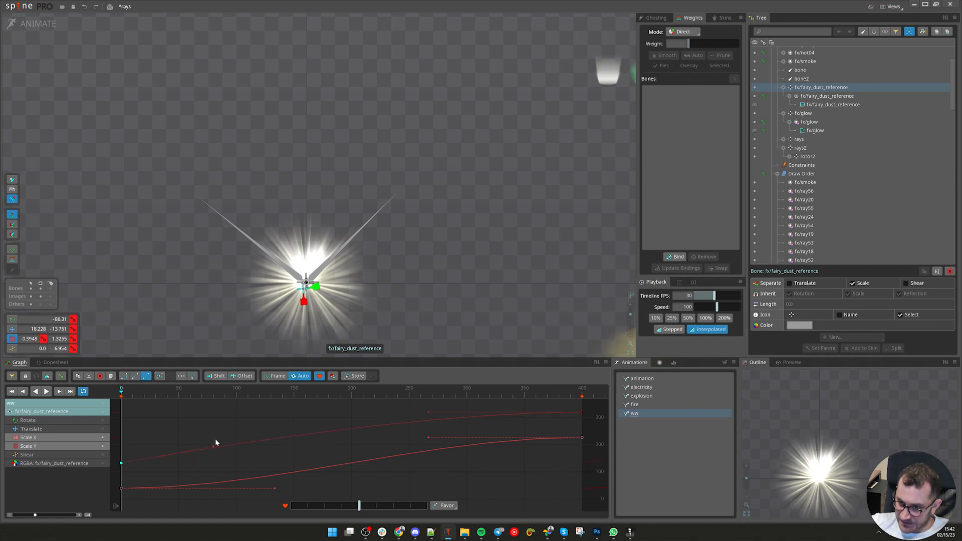
pyautogui.click(121, 488)
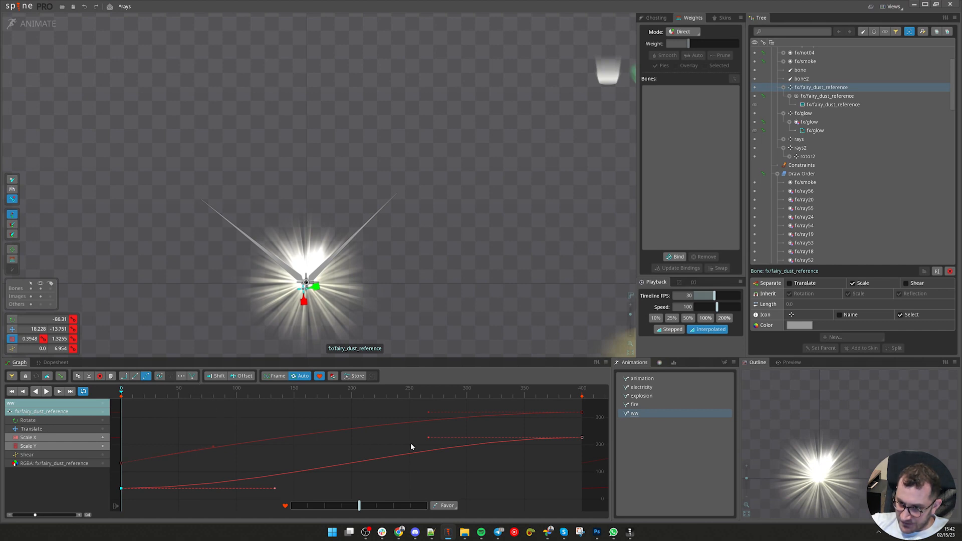
pyautogui.moveTo(432, 440); pyautogui.dragTo(455, 479)
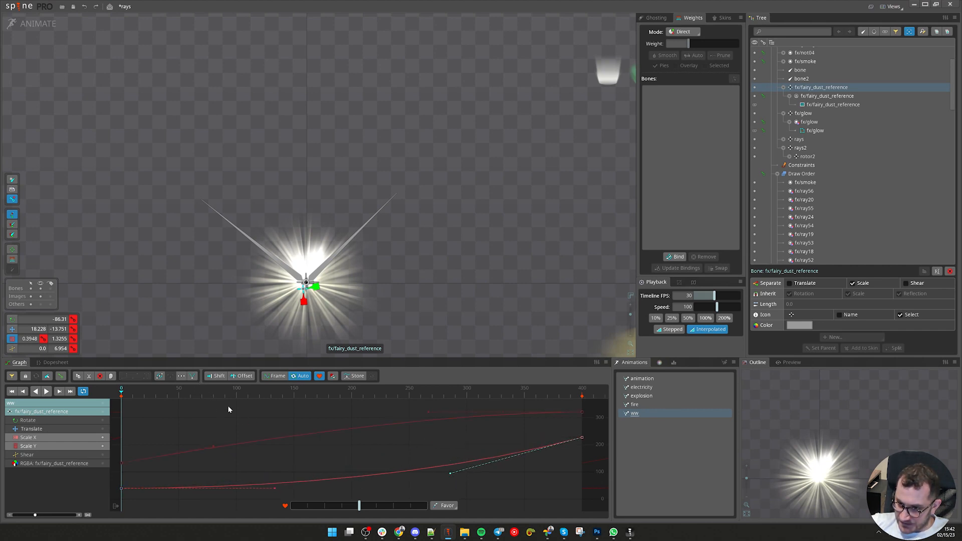
pyautogui.press('d')
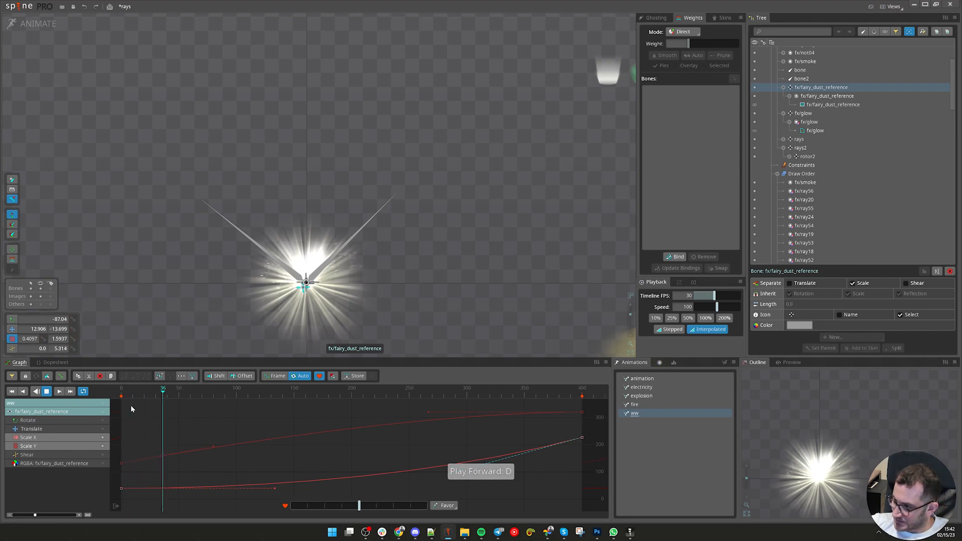
pyautogui.press('d')
pyautogui.hotkey('ctrl', 'z')
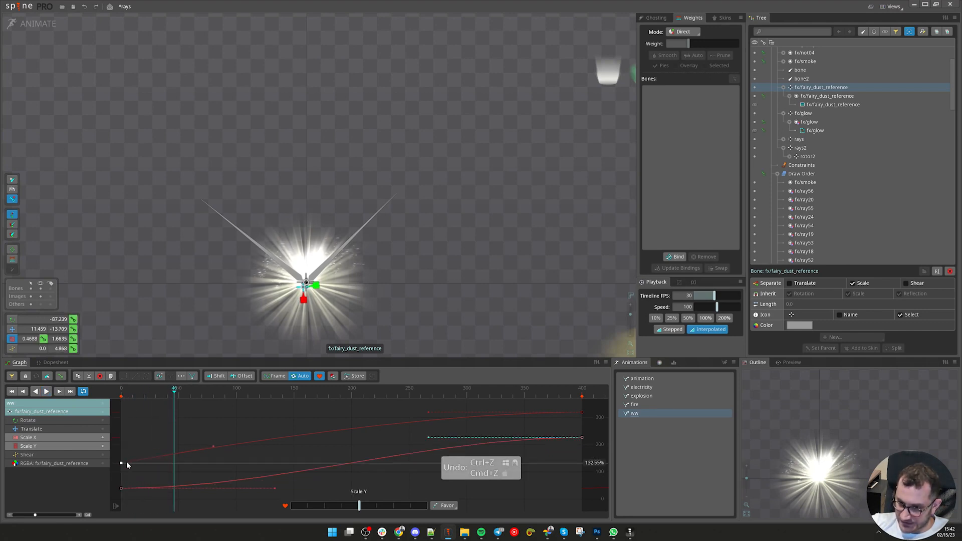
# - Steepen the start of the Scale X curve, make the Scale Y curve start flat and end steep, and play the ww animation
pyautogui.click(122, 488)
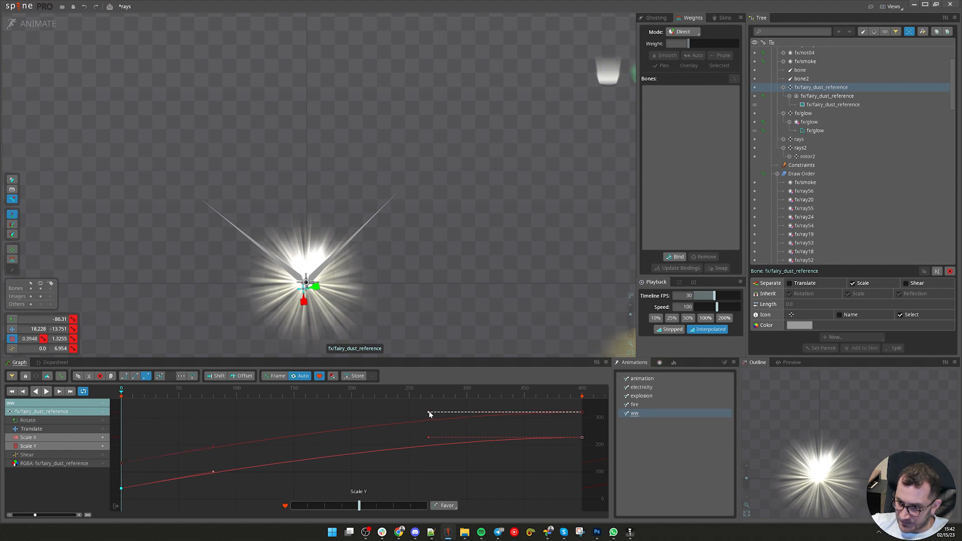
pyautogui.moveTo(429, 412); pyautogui.dragTo(431, 455)
pyautogui.moveTo(213, 446); pyautogui.dragTo(205, 467)
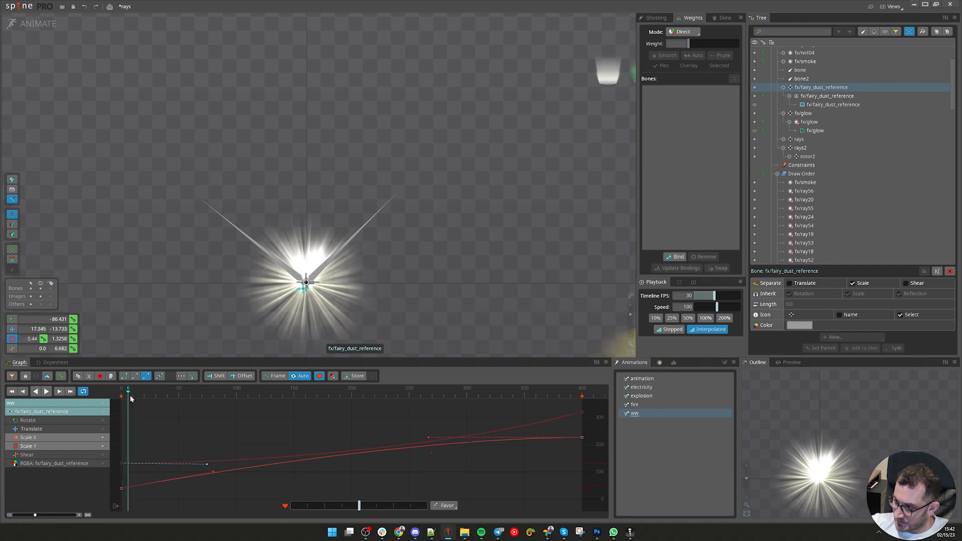
pyautogui.moveTo(172, 399); pyautogui.dragTo(146, 403)
pyautogui.press('d')
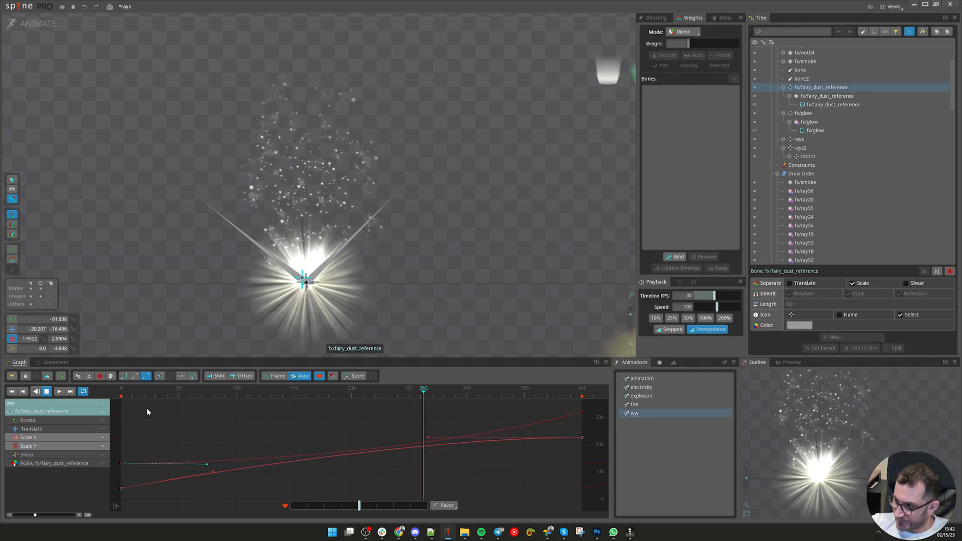
pyautogui.click(127, 401)
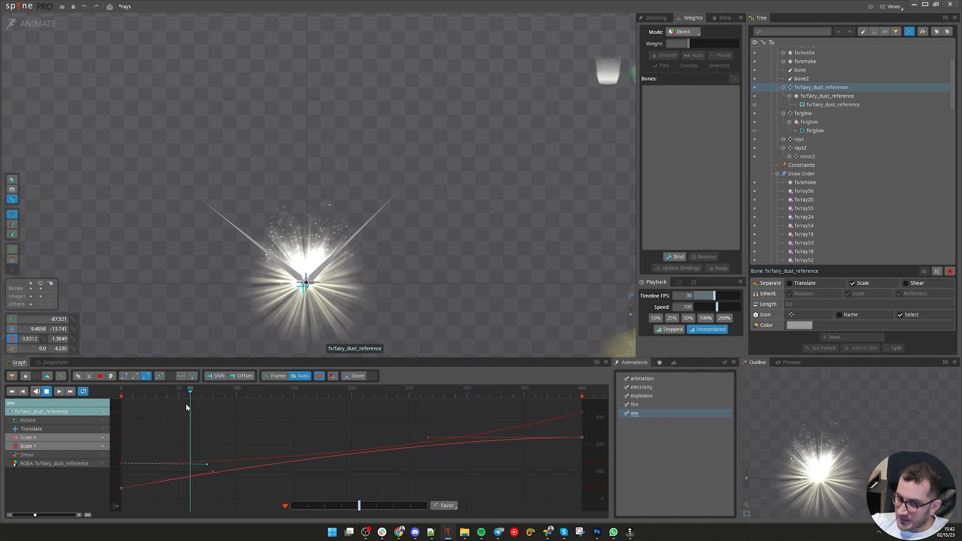
pyautogui.press('d')
# - Soften the start of the Scale X curve, raise the Scale Y curve's end handle, lower its start handle slightly, and preview the motion
pyautogui.moveTo(218, 479); pyautogui.dragTo(218, 480)
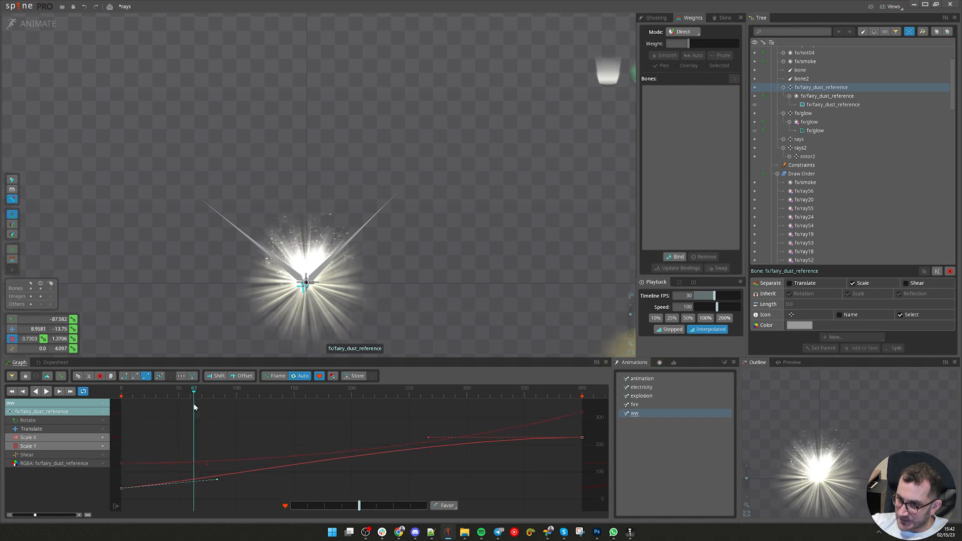
pyautogui.click(448, 449)
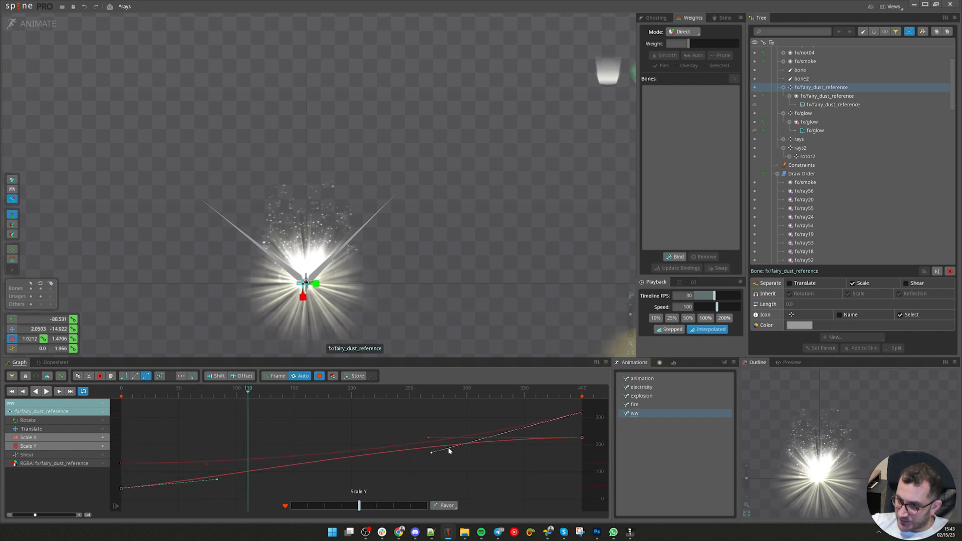
pyautogui.moveTo(433, 455); pyautogui.dragTo(424, 428)
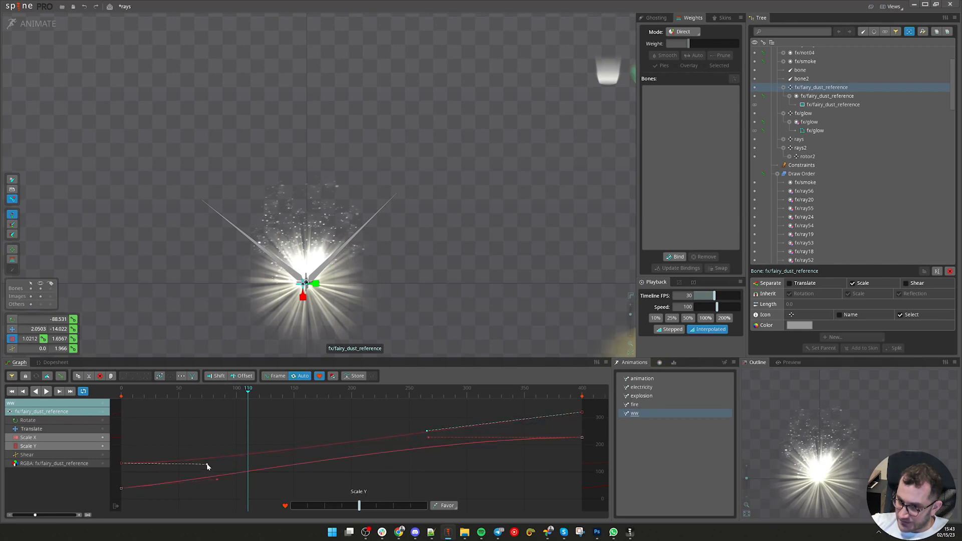
pyautogui.moveTo(209, 465); pyautogui.dragTo(214, 468)
pyautogui.press('d')
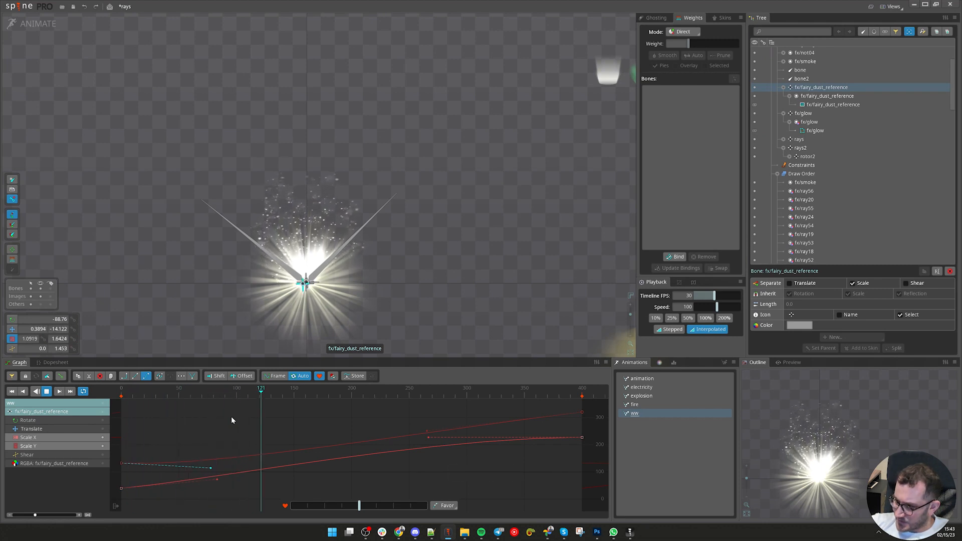
pyautogui.scroll(-3, 406, 260)
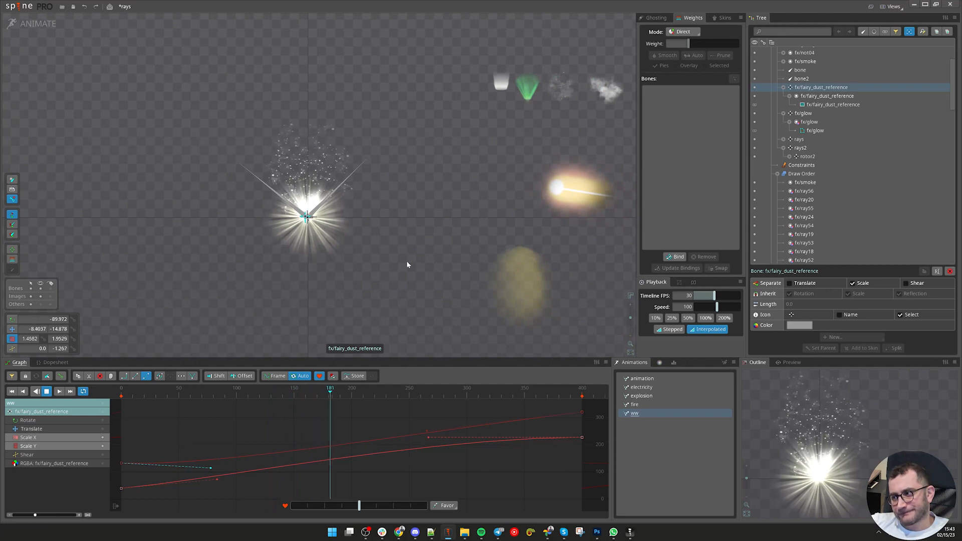
pyautogui.press('d')
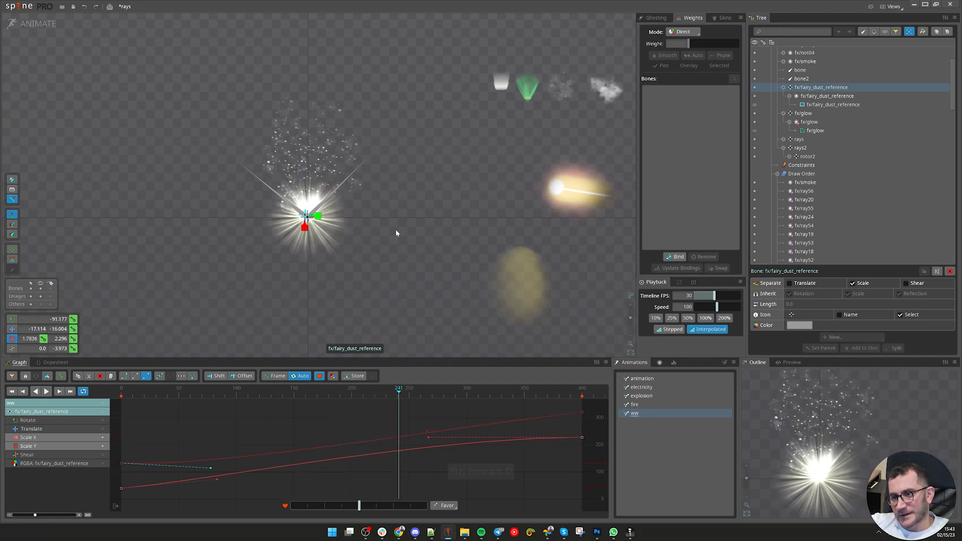
# - In setup mode, convert the fx/fairy_dust_reference image to a mesh and open it for mesh editing
pyautogui.click(26, 26)
pyautogui.scroll(2, 230, 166)
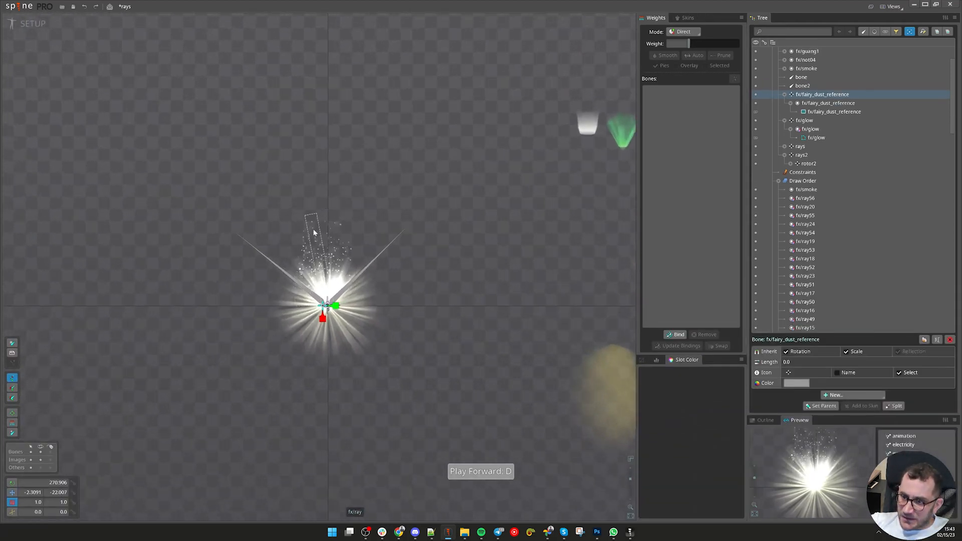
pyautogui.scroll(2, 331, 234)
pyautogui.click(343, 220)
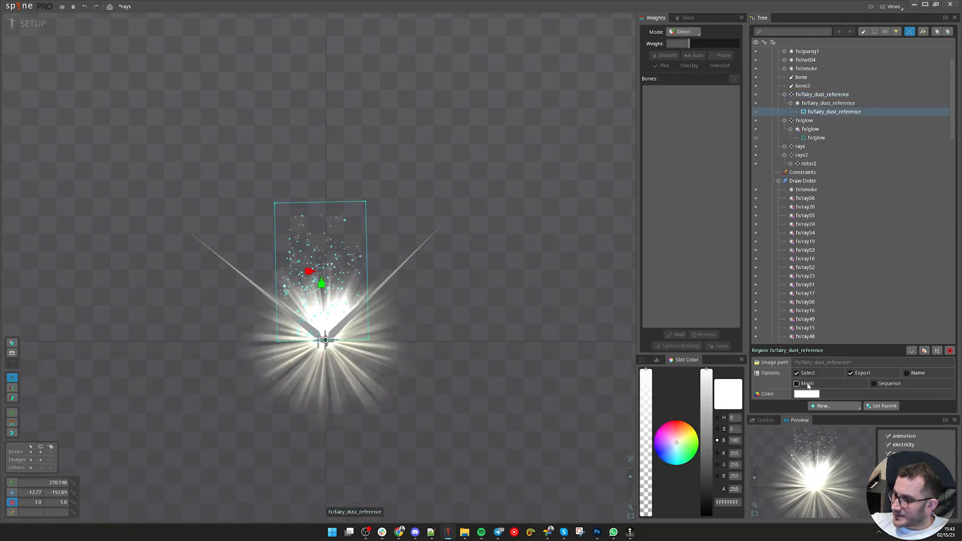
pyautogui.click(807, 384)
pyautogui.click(826, 394)
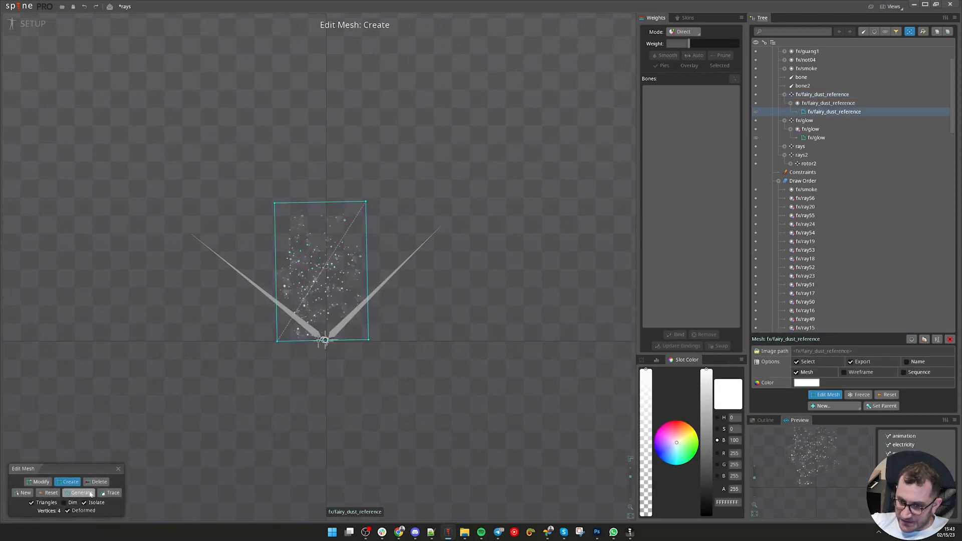
# - Generate a progressively denser vertex grid for the fairy dust mesh, up to 104 vertices, and finish mesh editing
pyautogui.click(89, 494)
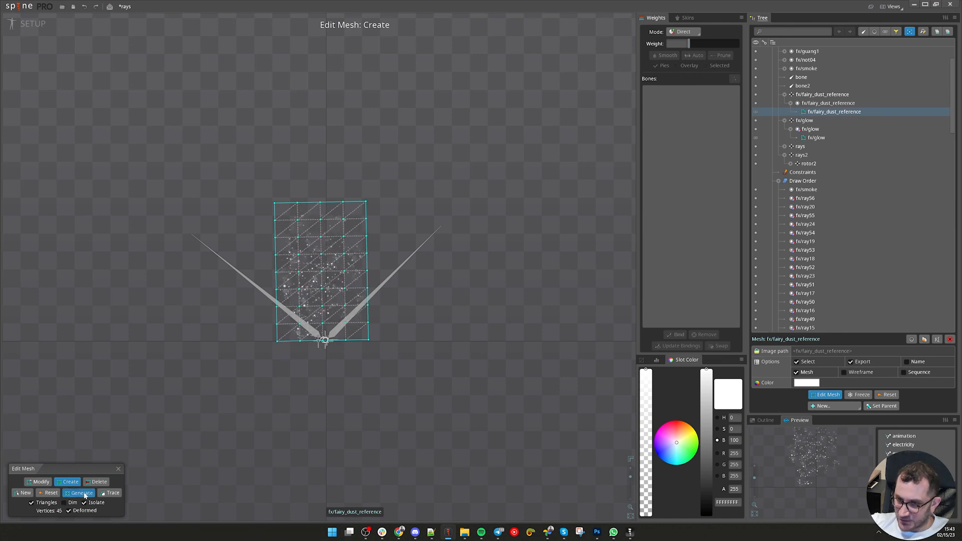
pyautogui.click(85, 495)
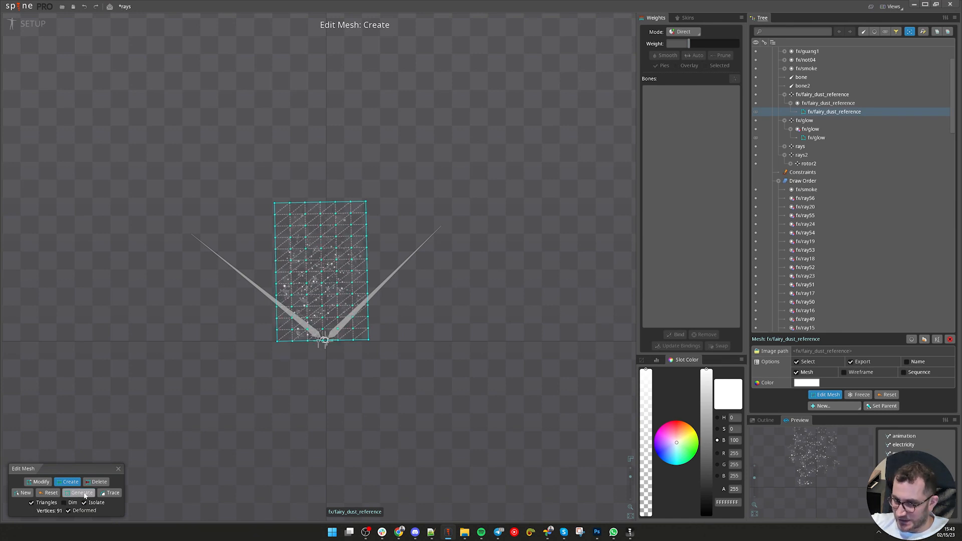
pyautogui.click(85, 495)
pyautogui.scroll(2, 302, 363)
pyautogui.moveTo(386, 429); pyautogui.dragTo(387, 433)
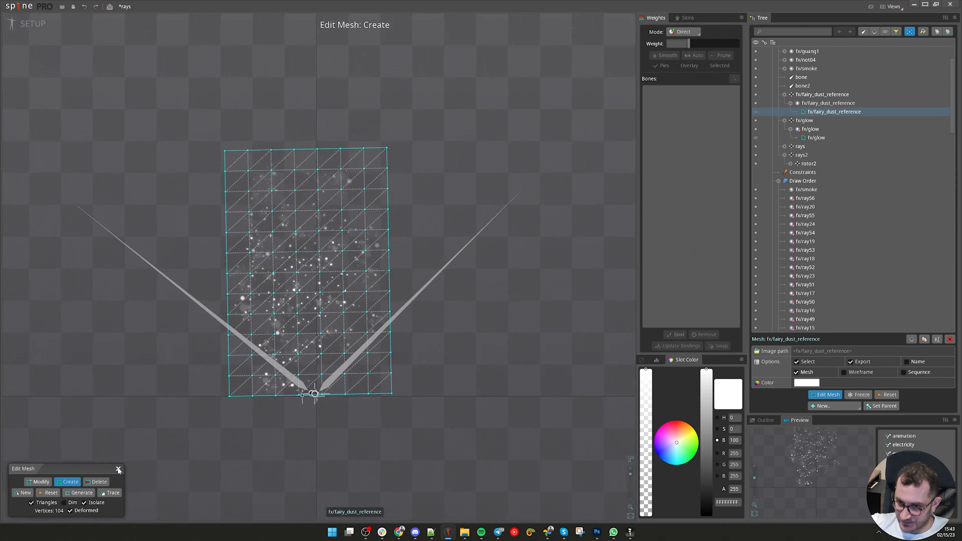
pyautogui.click(118, 470)
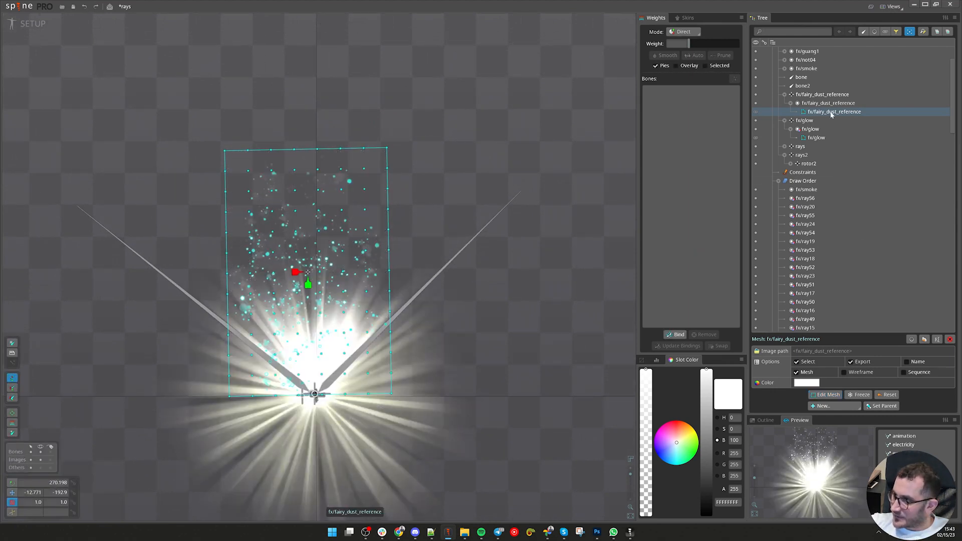
# - Create two child bones under the fx/fairy_dust_reference bone, one low in the glow and one in the upper dust area
pyautogui.click(806, 95)
pyautogui.press('n')
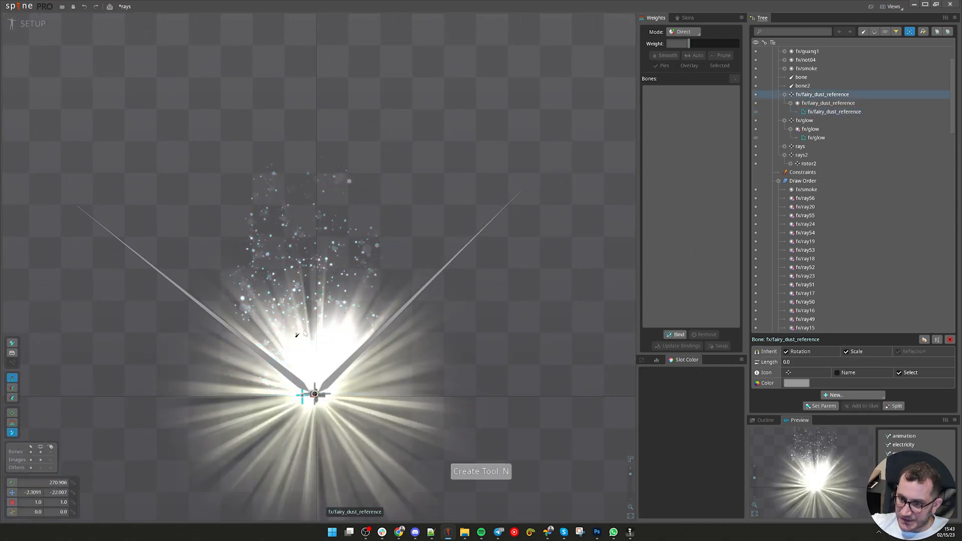
pyautogui.click(304, 331)
pyautogui.click(308, 234)
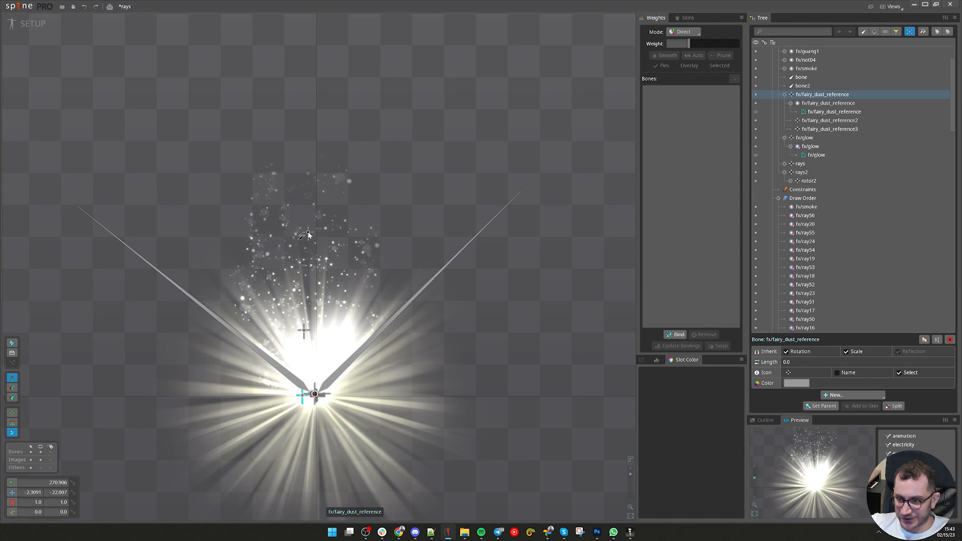
pyautogui.press('v')
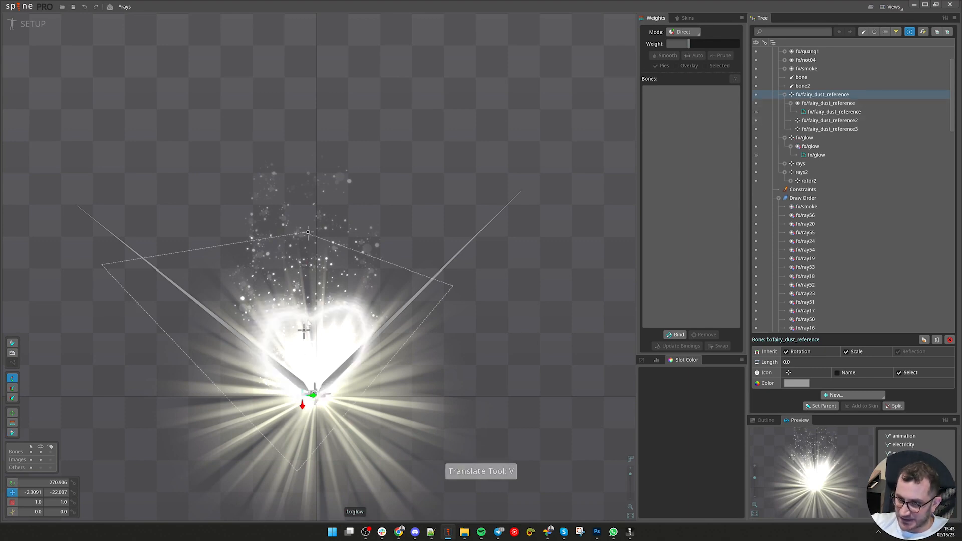
# - Bind the fairy dust mesh to its two new child bones and inspect how the weights are distributed
pyautogui.click(305, 305)
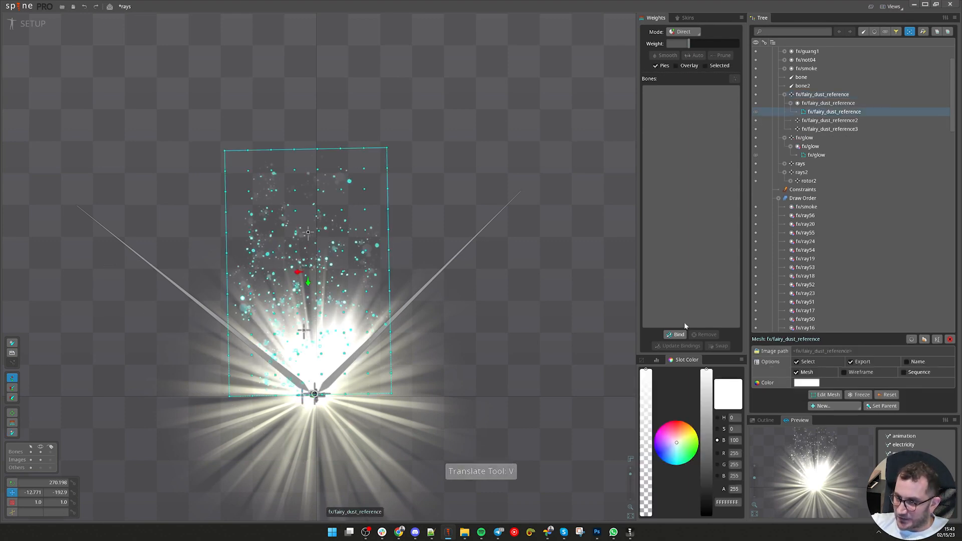
pyautogui.click(677, 335)
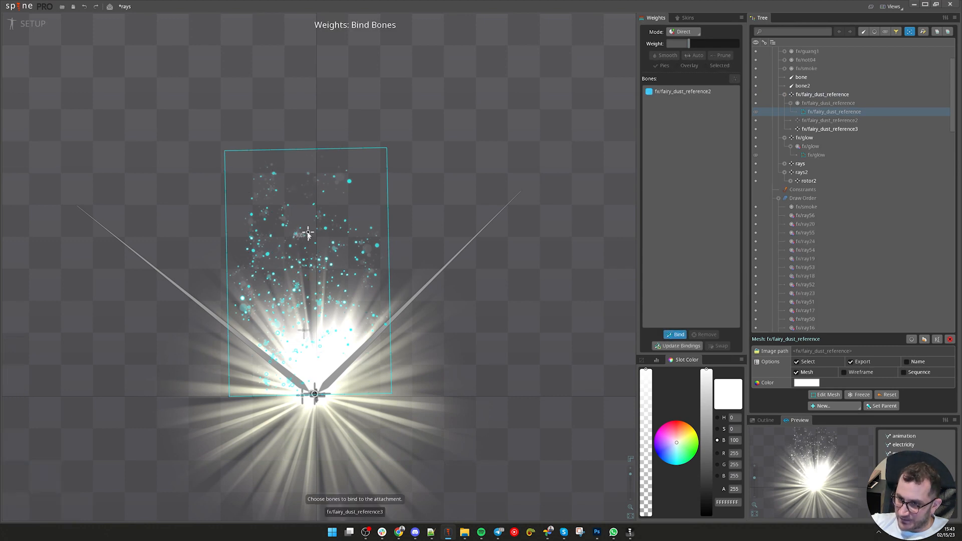
pyautogui.click(675, 336)
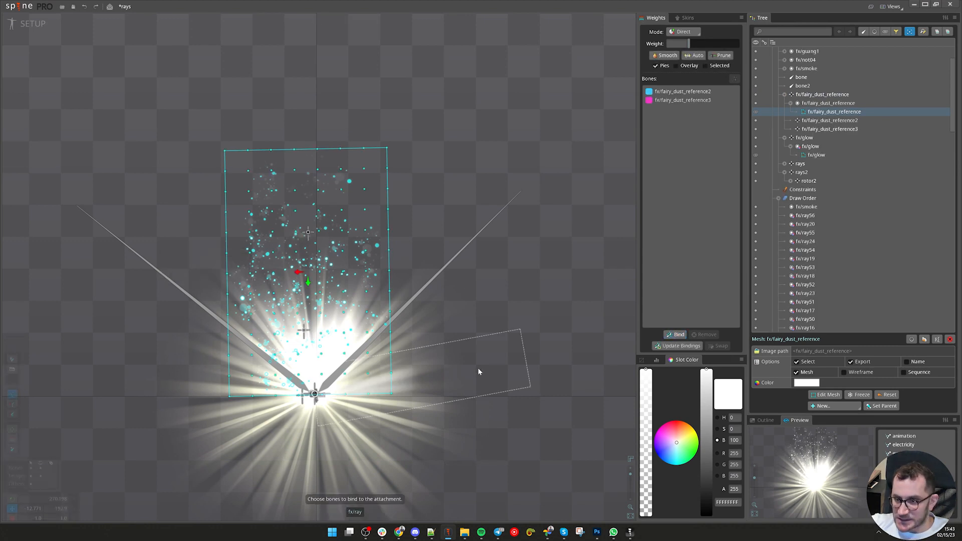
pyautogui.press('g')
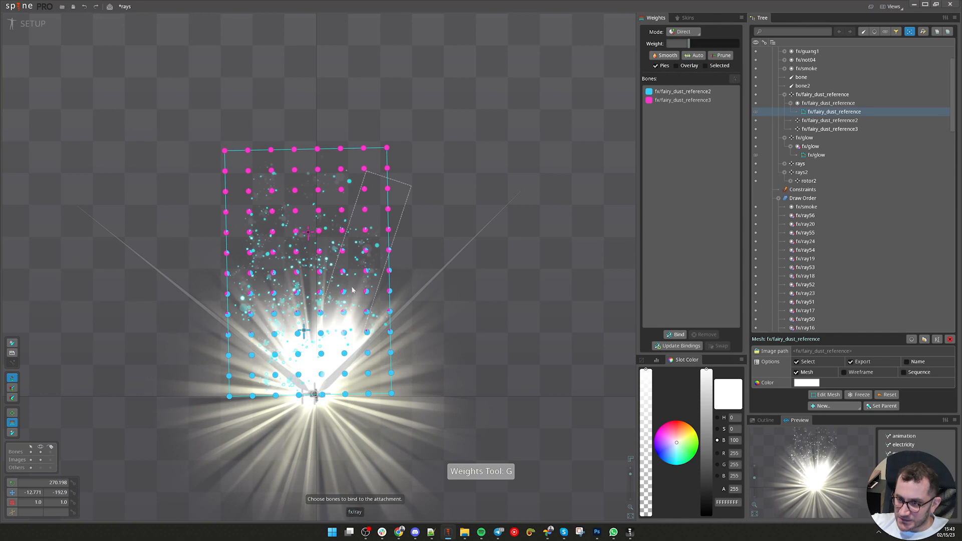
pyautogui.press('v')
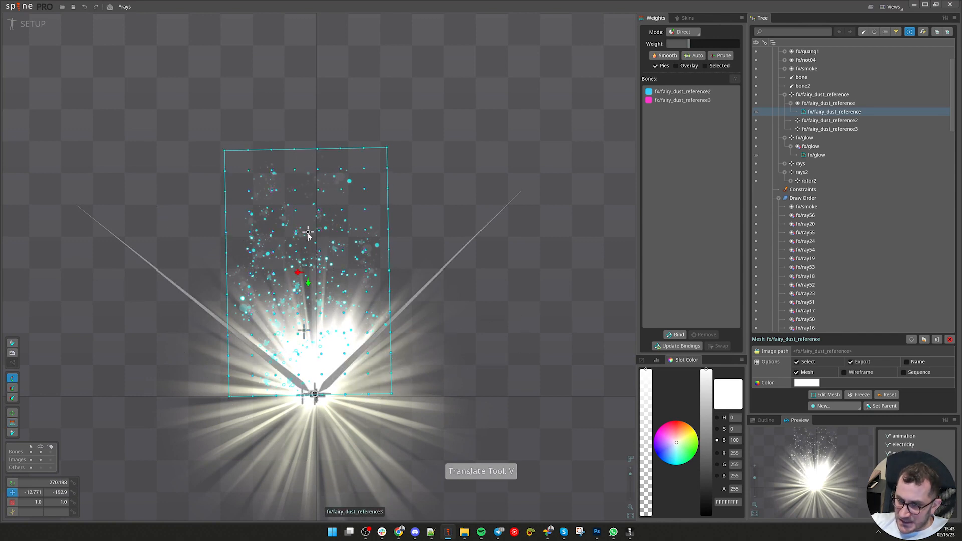
# - Select the parent fx/fairy_dust_reference bone, return to animate mode and play the ww animation
pyautogui.click(308, 234)
pyautogui.click(812, 94)
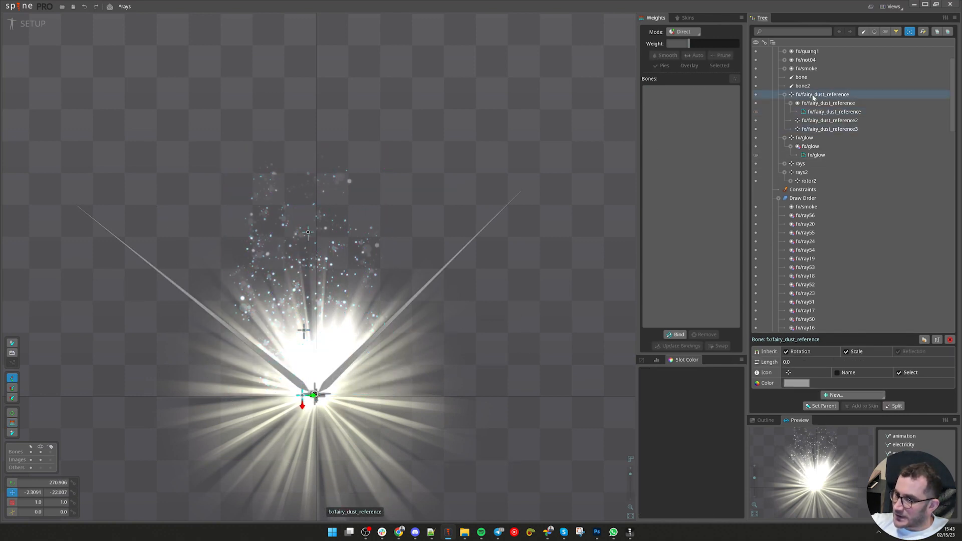
pyautogui.scroll(-2, 538, 261)
pyautogui.click(29, 24)
pyautogui.press('d')
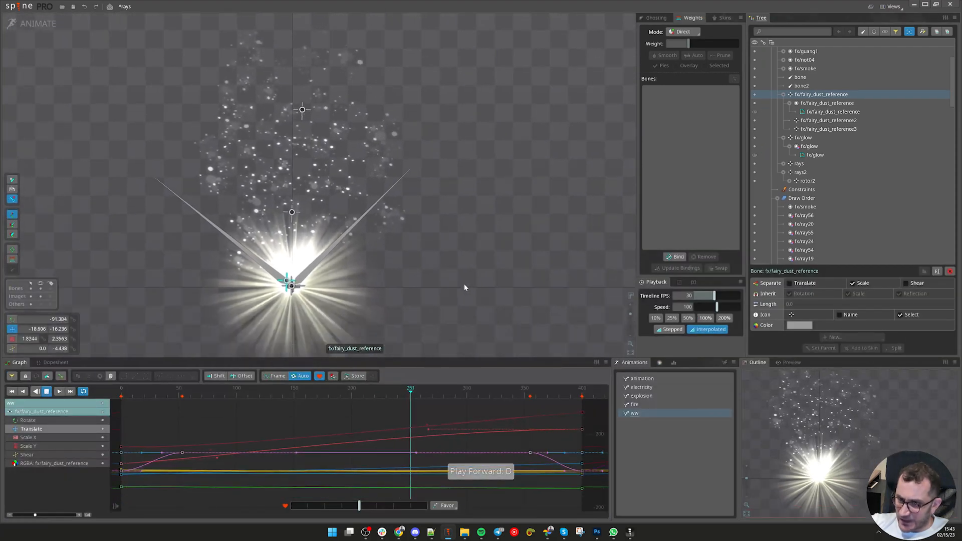
# - At frame 131, scale both fairy dust child bones down uniformly to about 0.70
pyautogui.click(294, 194)
pyautogui.keyDown('ctrl'); pyautogui.click(302, 107); pyautogui.keyUp('ctrl')
pyautogui.moveTo(148, 394); pyautogui.dragTo(270, 395)
pyautogui.press('x')
pyautogui.moveTo(575, 224); pyautogui.dragTo(565, 229)
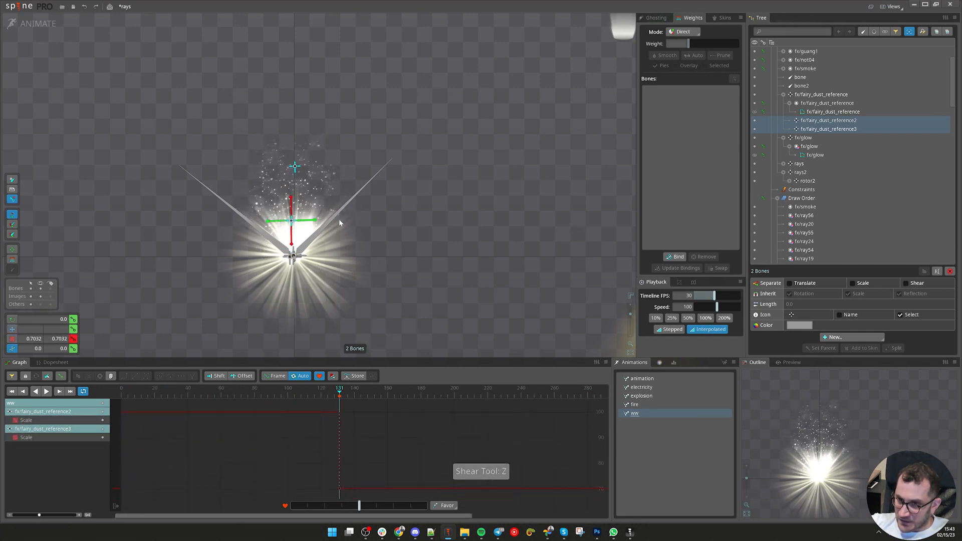
# - At frame 131, shear the lower dust bone to -9.651 and the upper dust bone to 5.913 on Y
pyautogui.press('z')
pyautogui.moveTo(339, 218); pyautogui.dragTo(311, 174)
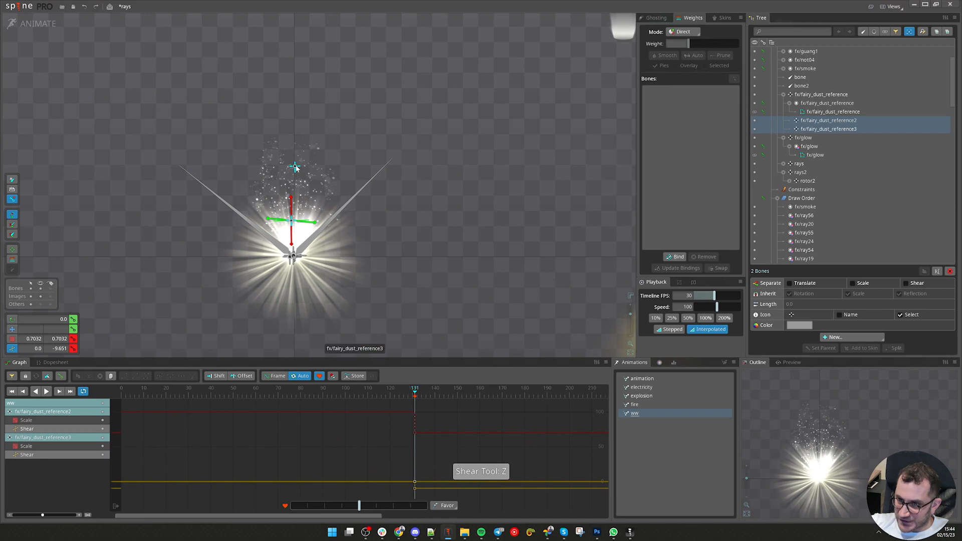
pyautogui.press('space')
pyautogui.click(296, 168)
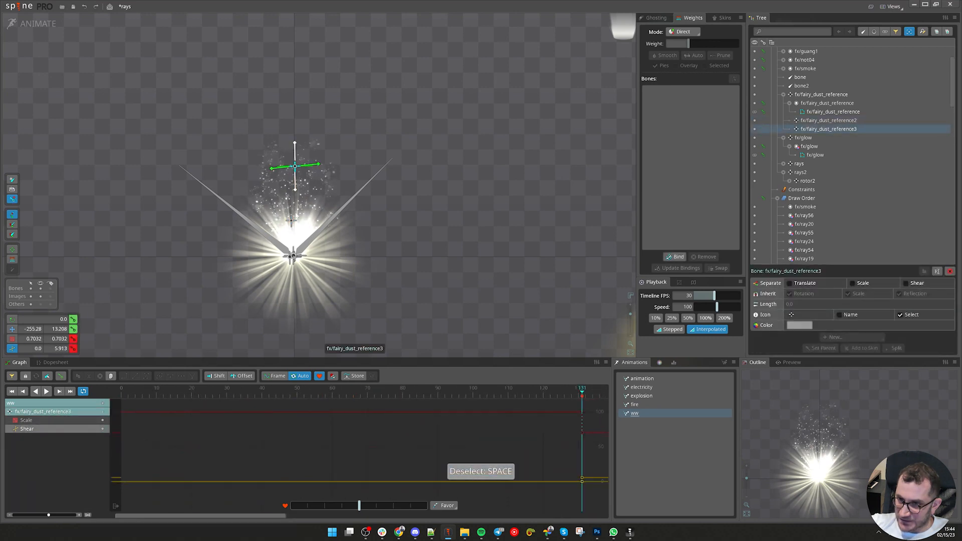
# - Move both dust bones' scale and shear keys to frame 0, and key their setup pose at frame 400
pyautogui.keyDown('ctrl'); pyautogui.click(290, 221); pyautogui.keyUp('ctrl')
pyautogui.click(36, 363)
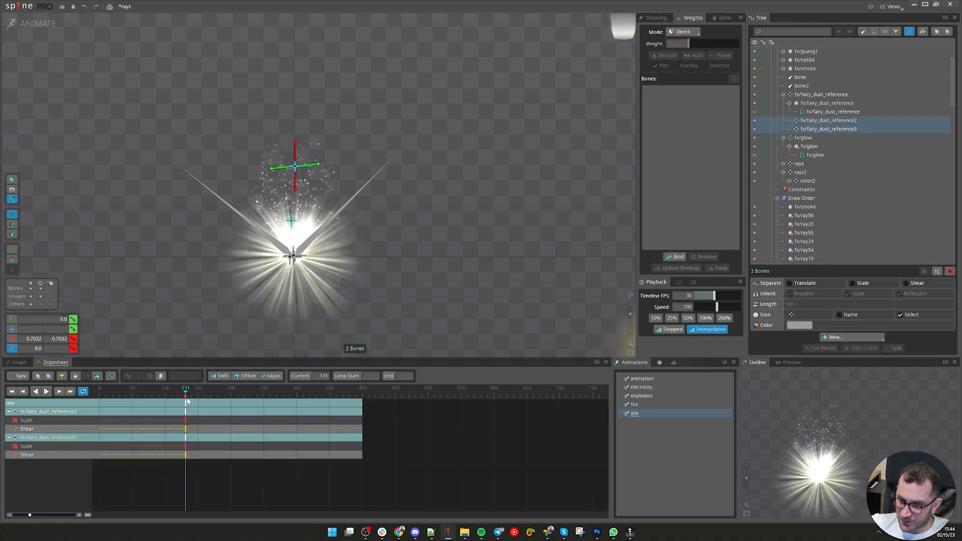
pyautogui.moveTo(188, 407); pyautogui.dragTo(363, 396)
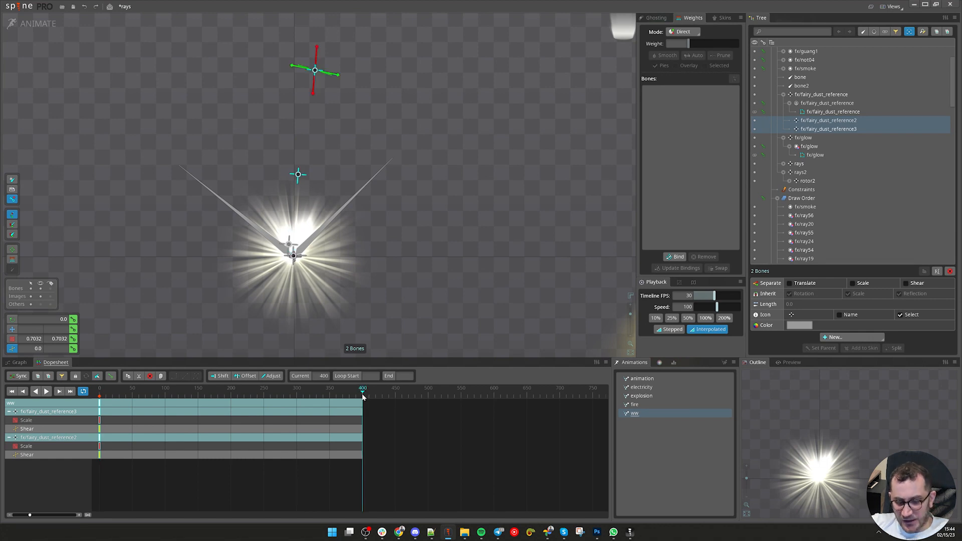
pyautogui.hotkey('ctrl', 'shift', 'j')
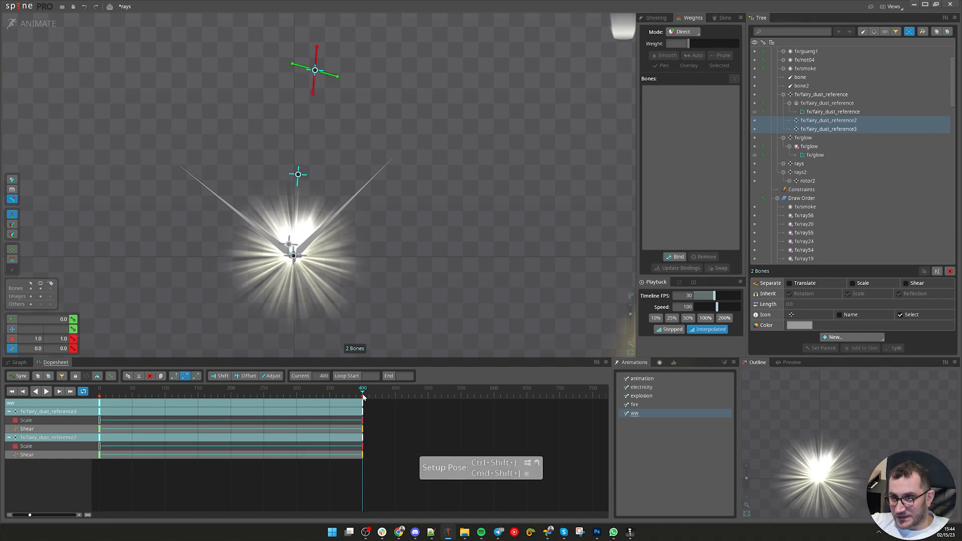
# - Delay the fairy dust mesh's fade-out by moving its last two RGBA keys so it begins at frame 400
pyautogui.moveTo(118, 396); pyautogui.dragTo(142, 405)
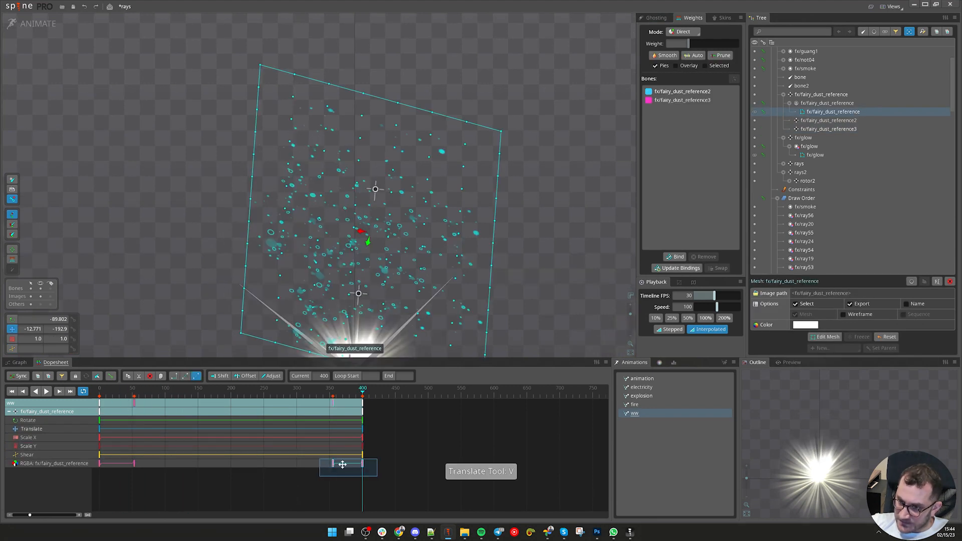
pyautogui.moveTo(342, 464); pyautogui.dragTo(378, 464)
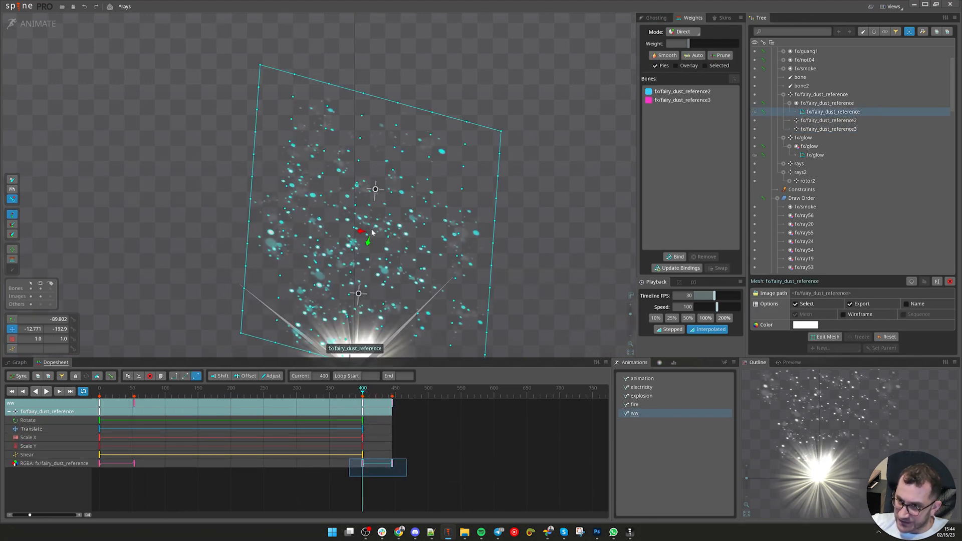
# - At frame 400, scale the upper dust bone to about 1.18 and the lower dust bone to about 1.22
pyautogui.press('z')
pyautogui.click(375, 189)
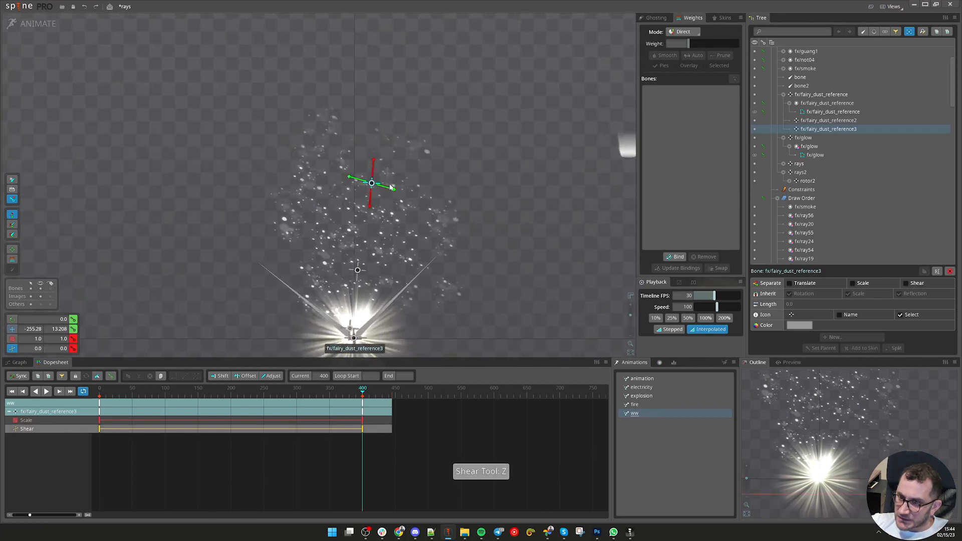
pyautogui.press('x')
pyautogui.moveTo(526, 208); pyautogui.dragTo(543, 206)
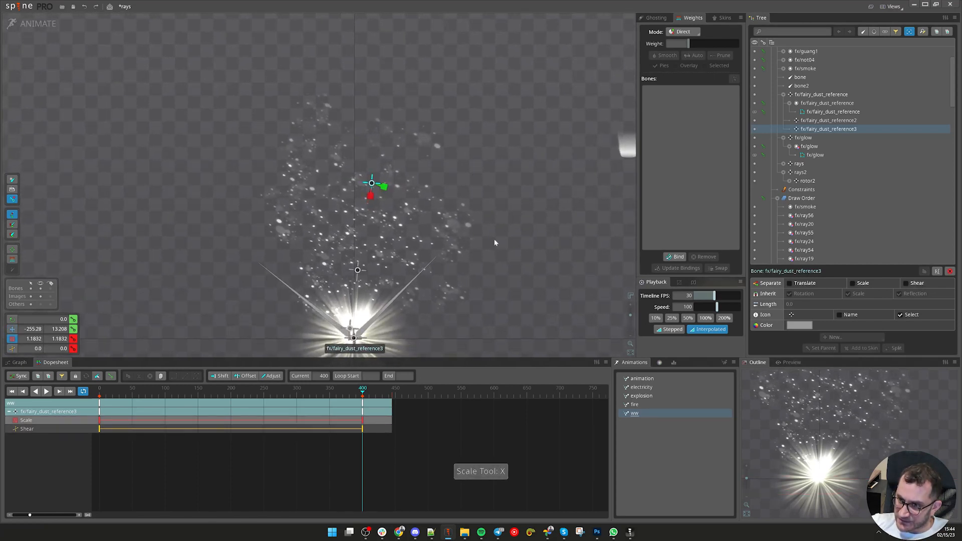
pyautogui.click(359, 273)
pyautogui.moveTo(541, 276); pyautogui.dragTo(545, 277)
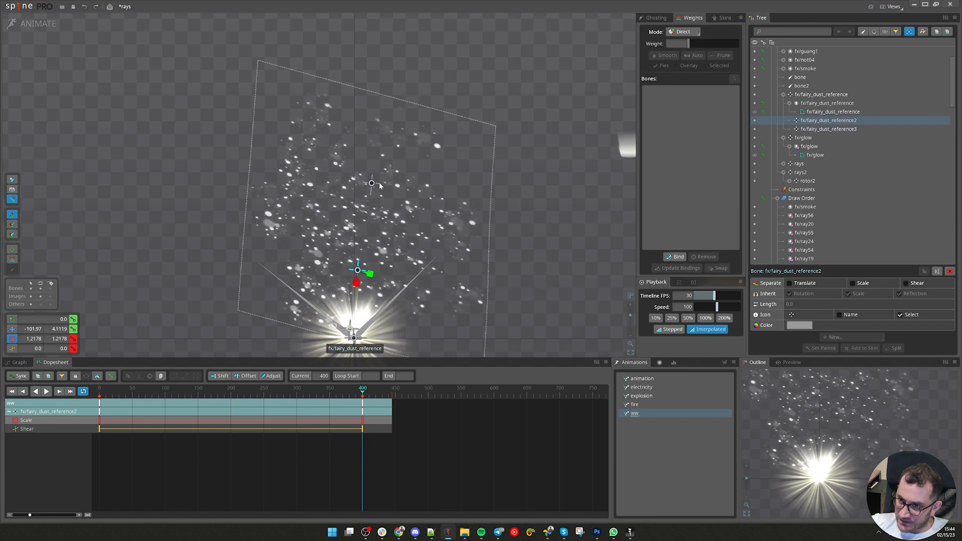
# - At frame 400, shear the upper dust bone to 4.418 and 11.519, and the lower one to 3.262 and 13.334
pyautogui.click(372, 185)
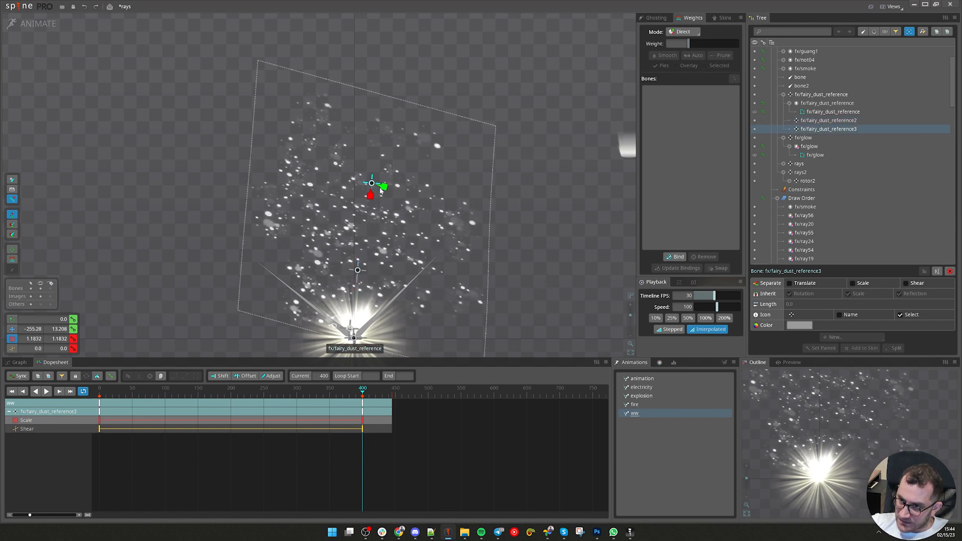
pyautogui.press('z')
pyautogui.moveTo(391, 185); pyautogui.dragTo(385, 248)
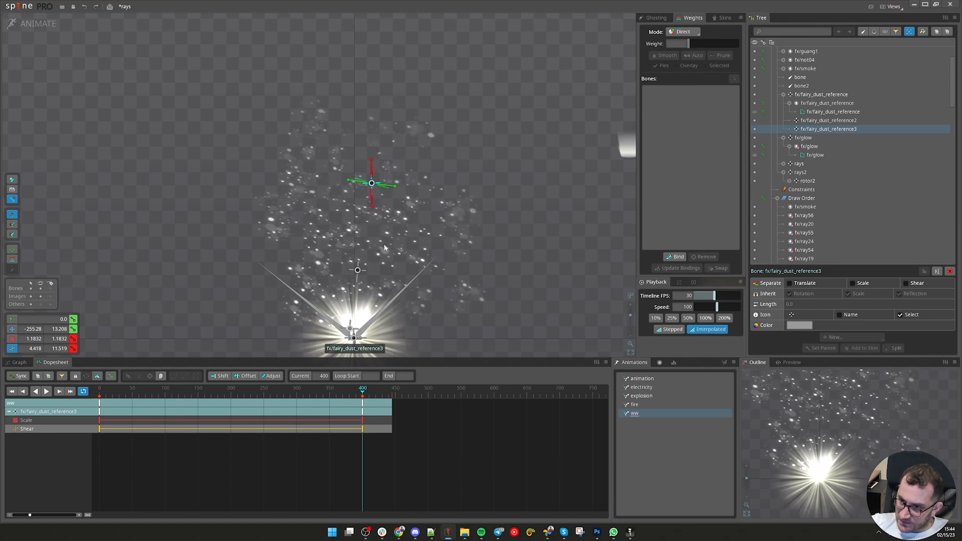
pyautogui.click(358, 271)
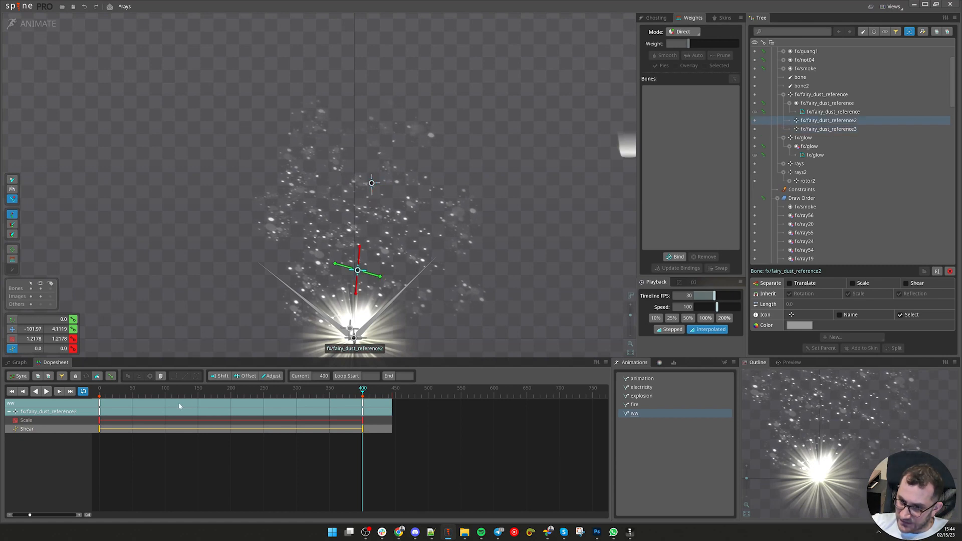
pyautogui.click(103, 394)
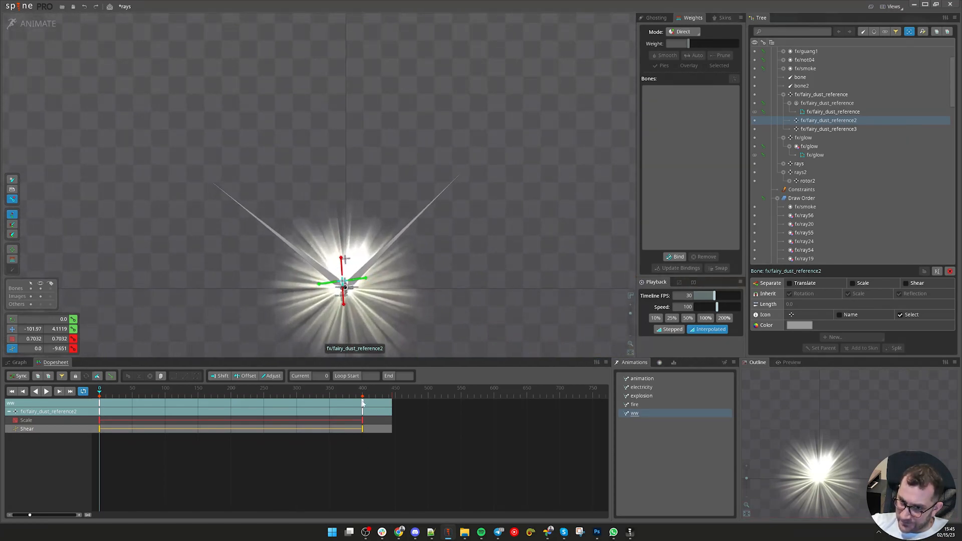
pyautogui.click(362, 402)
pyautogui.moveTo(370, 194); pyautogui.dragTo(362, 232)
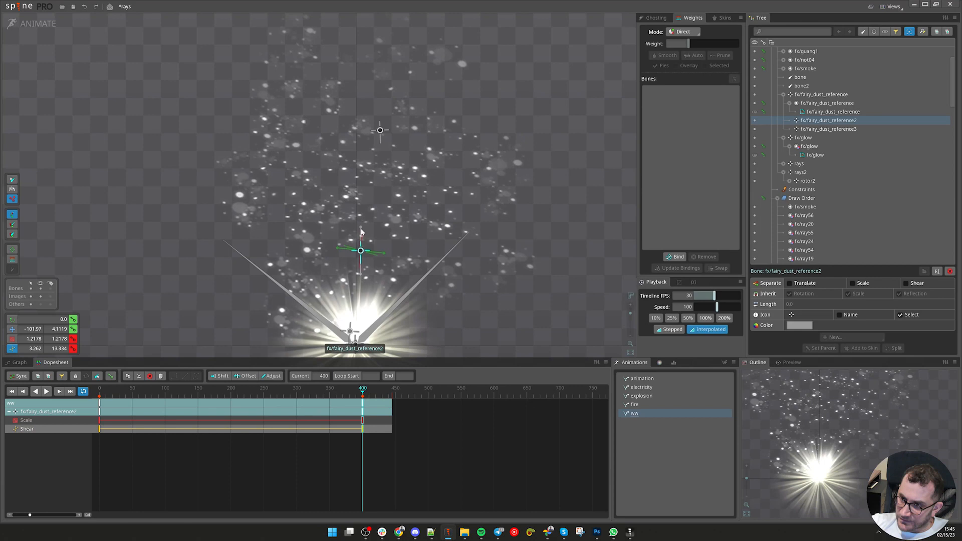
# - Compare the upper dust bone's pose at frame 0, and shear it to -5.208 and -8.638 at frame 400
pyautogui.click(381, 130)
pyautogui.click(99, 391)
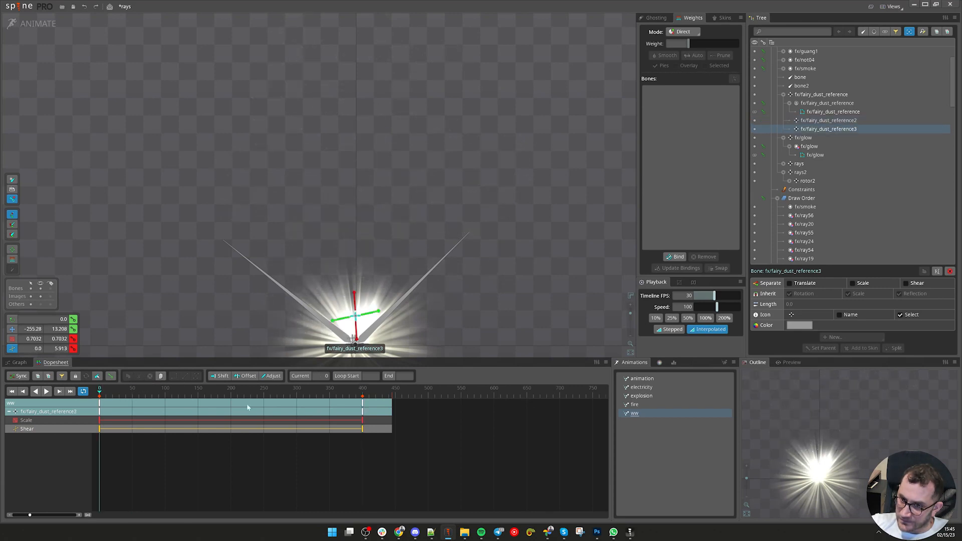
pyautogui.click(361, 402)
pyautogui.moveTo(403, 134); pyautogui.dragTo(401, 139)
pyautogui.moveTo(378, 107); pyautogui.dragTo(387, 111)
# - At frame 400, rotate the upper dust bone to -8.432 and rotate the lower dust bone the opposite way
pyautogui.scroll(-2, 440, 268)
pyautogui.press('c')
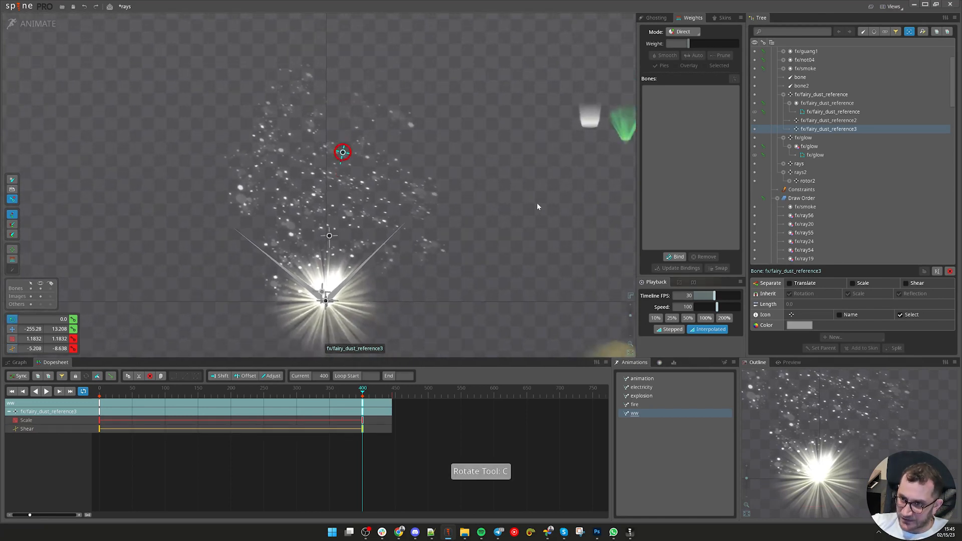
pyautogui.moveTo(537, 201); pyautogui.dragTo(543, 236)
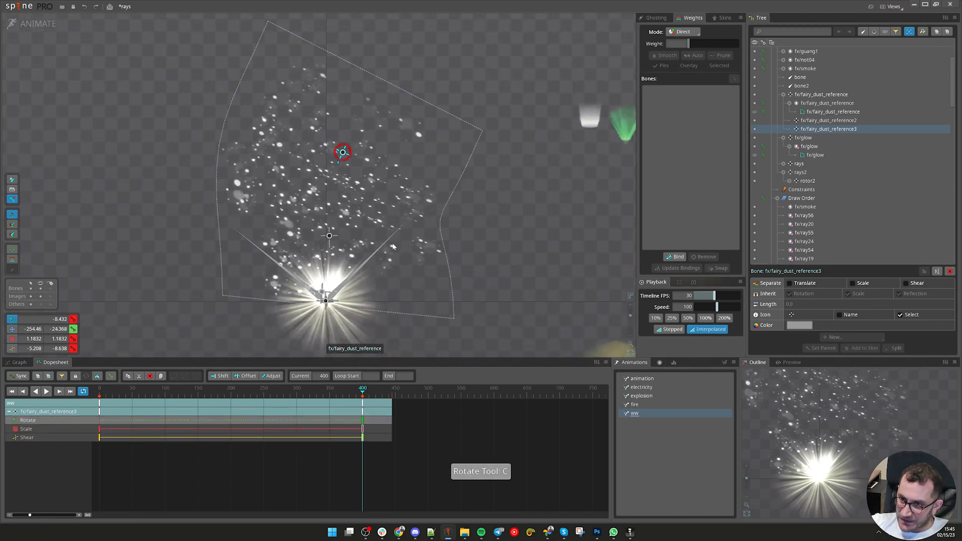
pyautogui.click(331, 236)
pyautogui.moveTo(491, 311); pyautogui.dragTo(545, 246)
# - Key both dust bones' rotation at frame 0, and rotate the upper bone there to about -4.3
pyautogui.moveTo(345, 394); pyautogui.dragTo(61, 412)
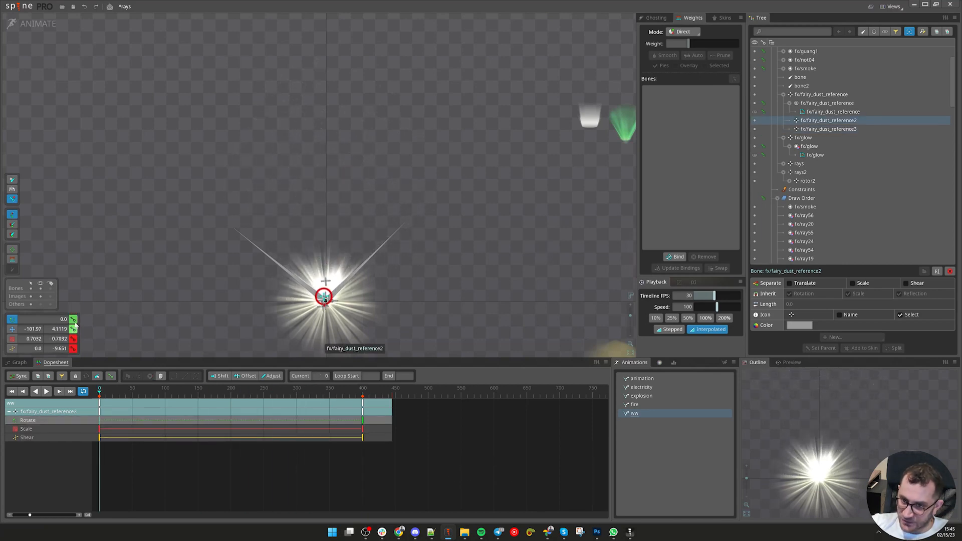
pyautogui.click(326, 282)
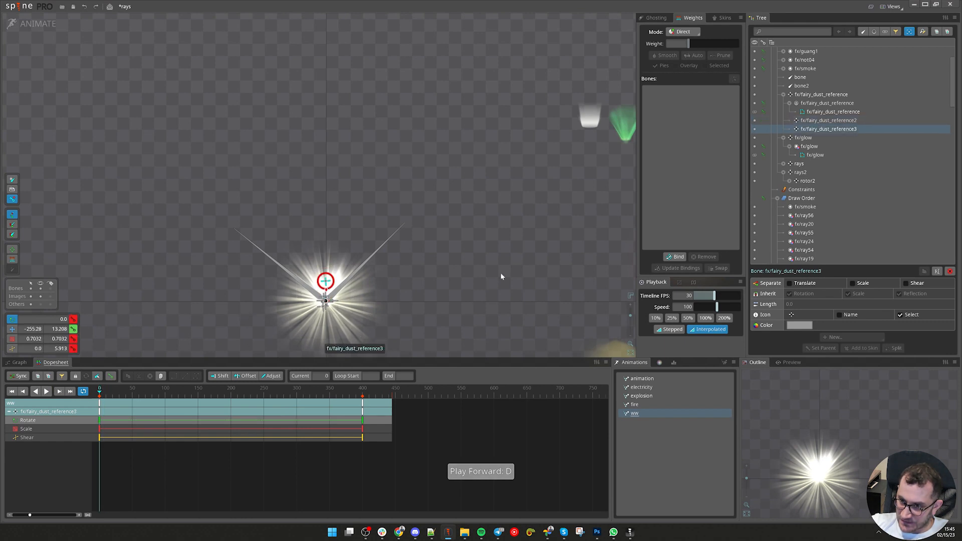
pyautogui.press('c')
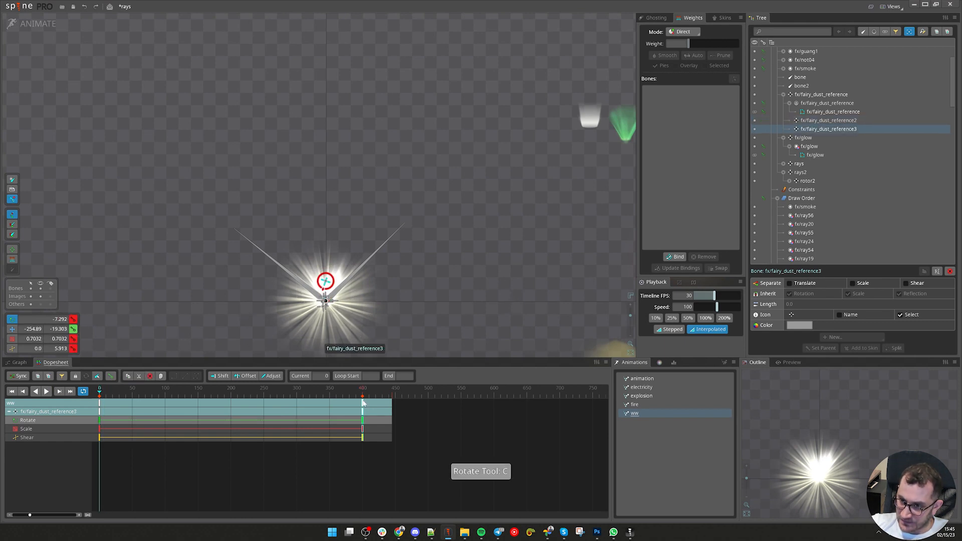
pyautogui.click(363, 396)
pyautogui.moveTo(112, 396); pyautogui.dragTo(96, 396)
pyautogui.moveTo(574, 270); pyautogui.dragTo(572, 256)
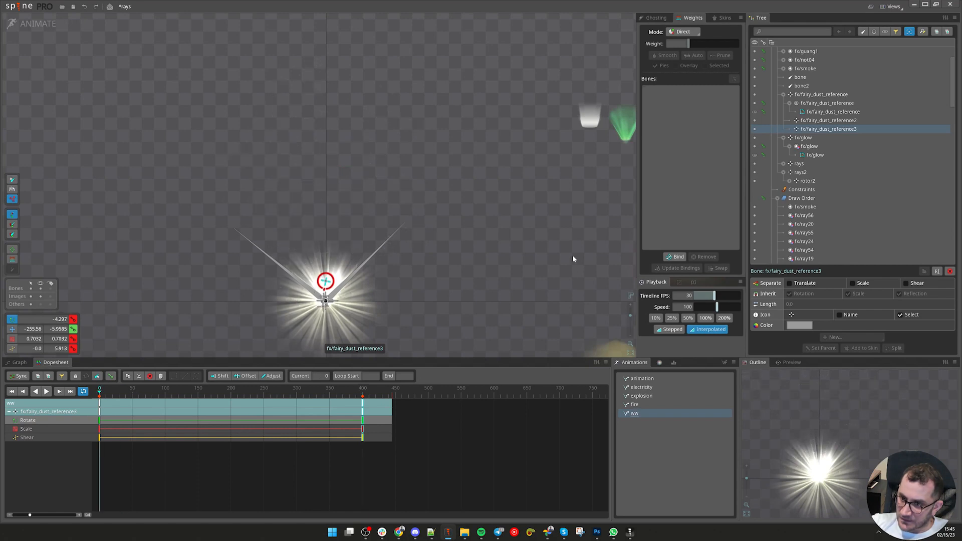
# - Scrub through the motion, and rotate the lower dust bone at frame 0 to about -6.2
pyautogui.moveTo(224, 394); pyautogui.dragTo(303, 395)
pyautogui.click(327, 244)
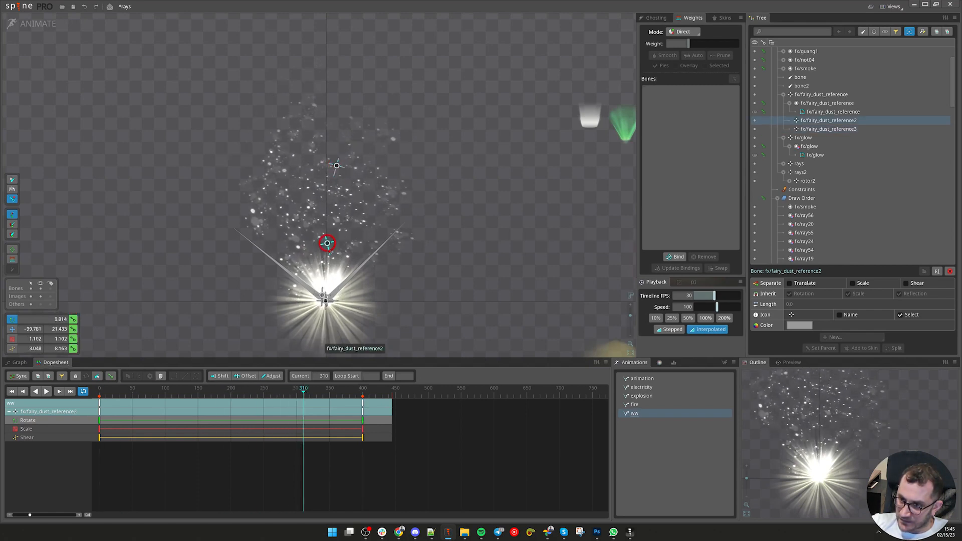
pyautogui.click(363, 402)
pyautogui.moveTo(128, 394); pyautogui.dragTo(70, 390)
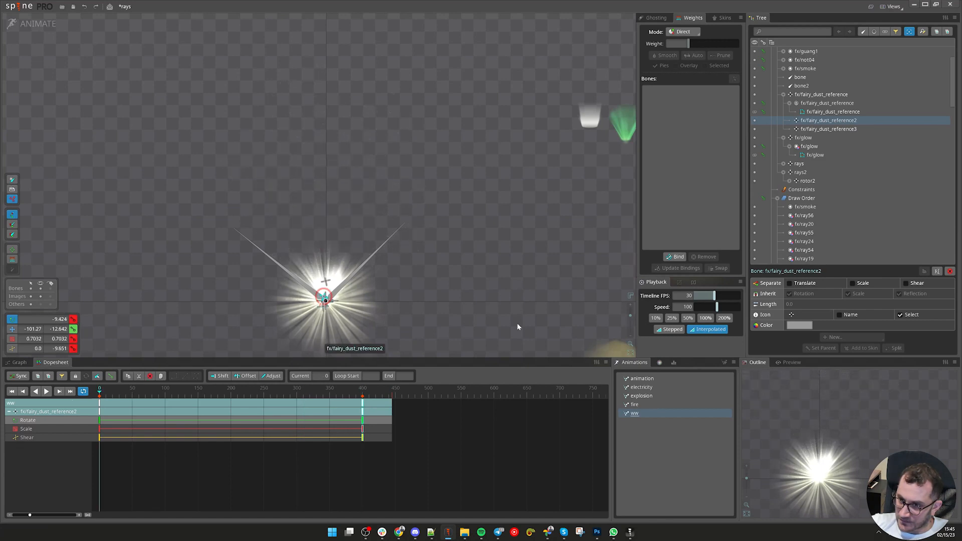
# - Give both dust bones' starting keys Bezier curves and scrub the motion to its end
pyautogui.moveTo(178, 459); pyautogui.dragTo(99, 415)
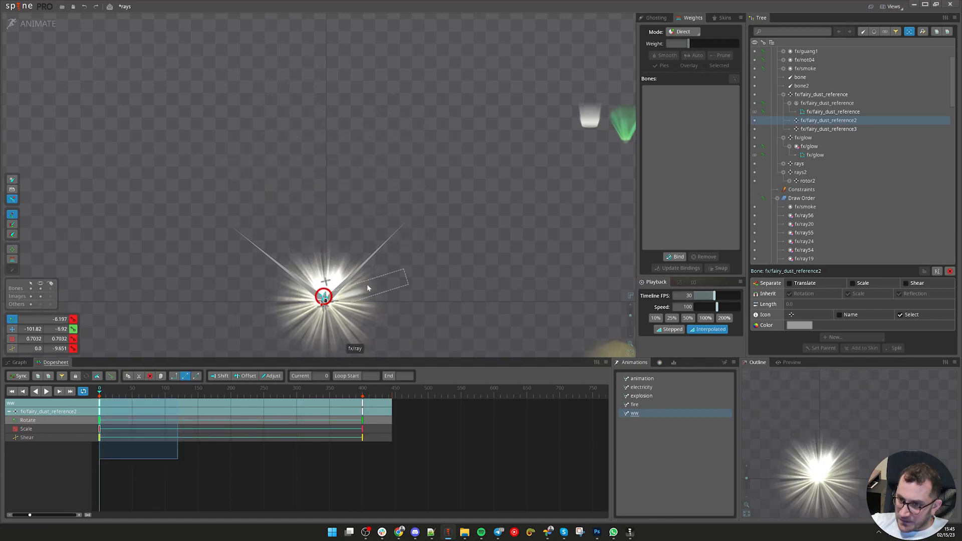
pyautogui.keyDown('ctrl'); pyautogui.click(326, 283); pyautogui.keyUp('ctrl')
pyautogui.moveTo(175, 459); pyautogui.dragTo(366, 423)
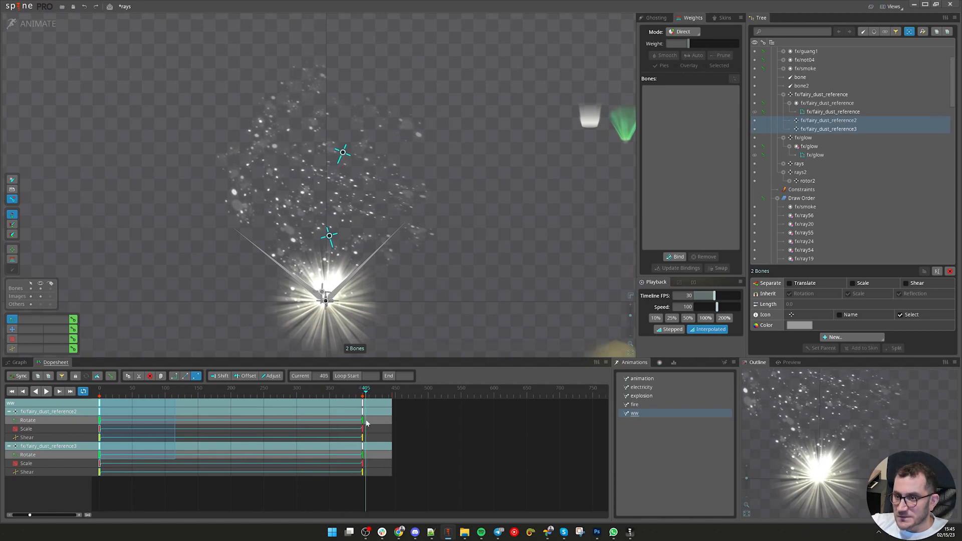
# - Move the fairy dust mesh's fade-out RGBA keys back so the fade ends at frame 400
pyautogui.click(415, 191)
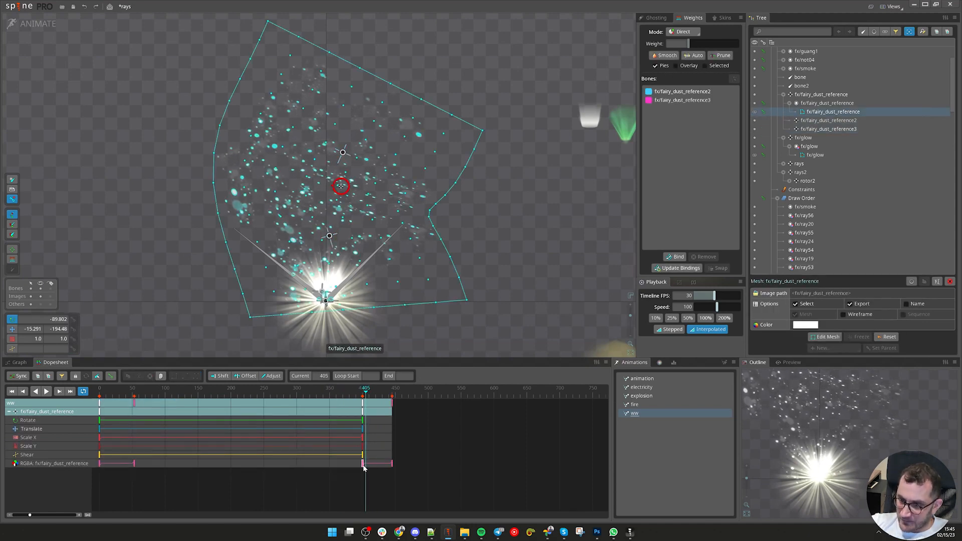
pyautogui.moveTo(364, 467); pyautogui.dragTo(334, 468)
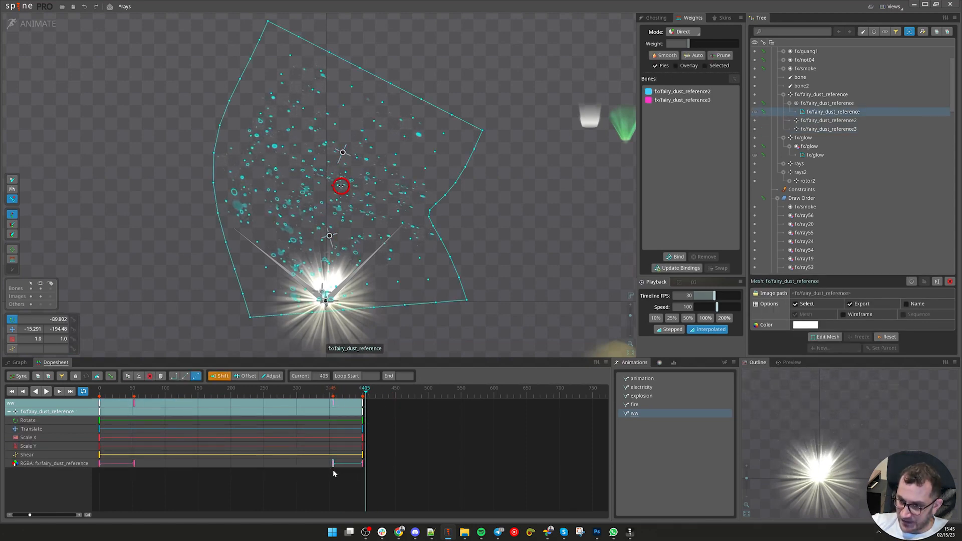
pyautogui.click(331, 394)
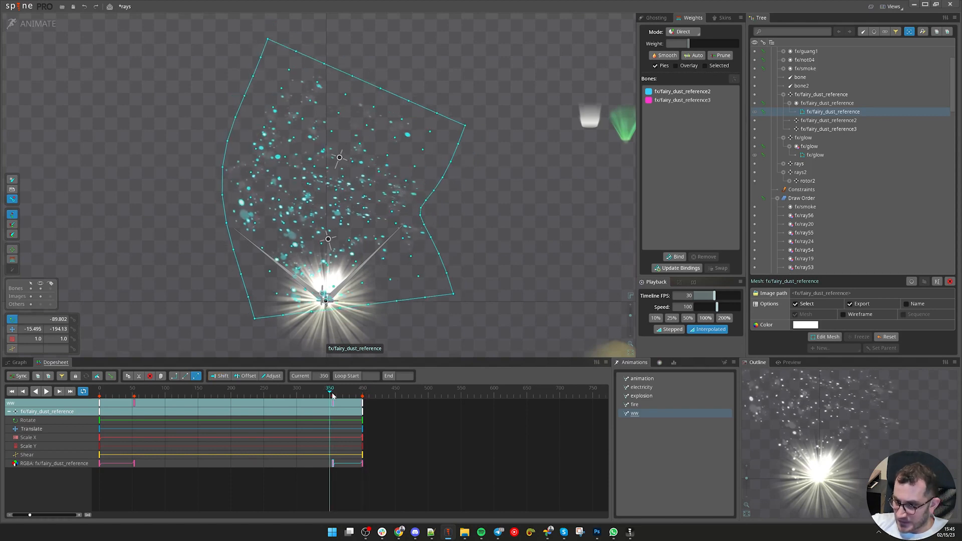
# - Play the looping animation and examine the deforming fairy dust up close in the preview
pyautogui.press('d')
pyautogui.press('d')
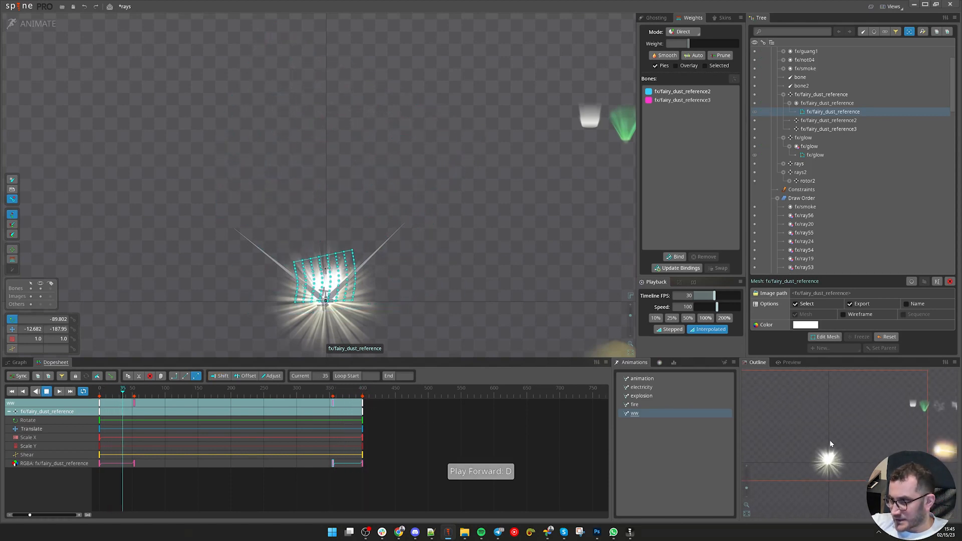
pyautogui.click(119, 395)
pyautogui.click(114, 395)
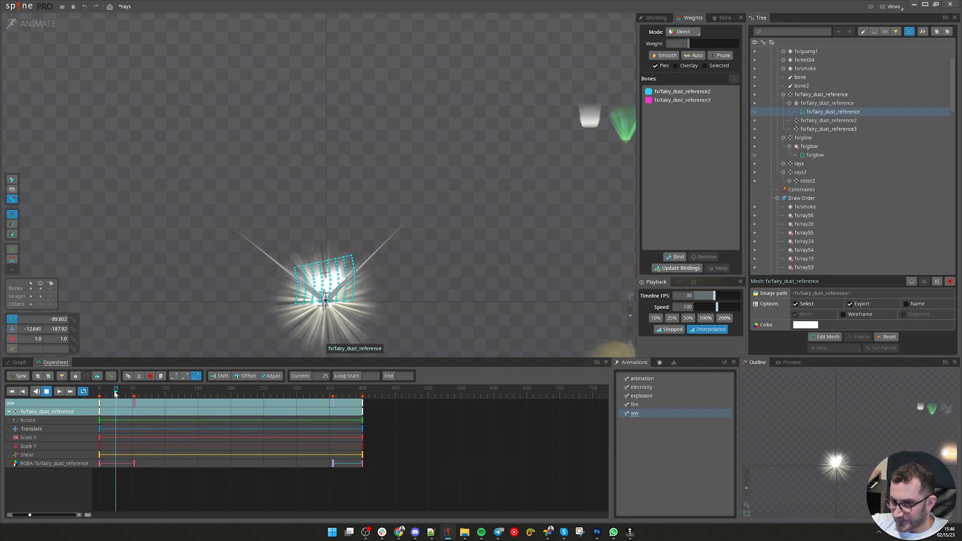
pyautogui.scroll(2, 815, 471)
pyautogui.scroll(3, 814, 472)
pyautogui.moveTo(919, 444); pyautogui.dragTo(863, 440)
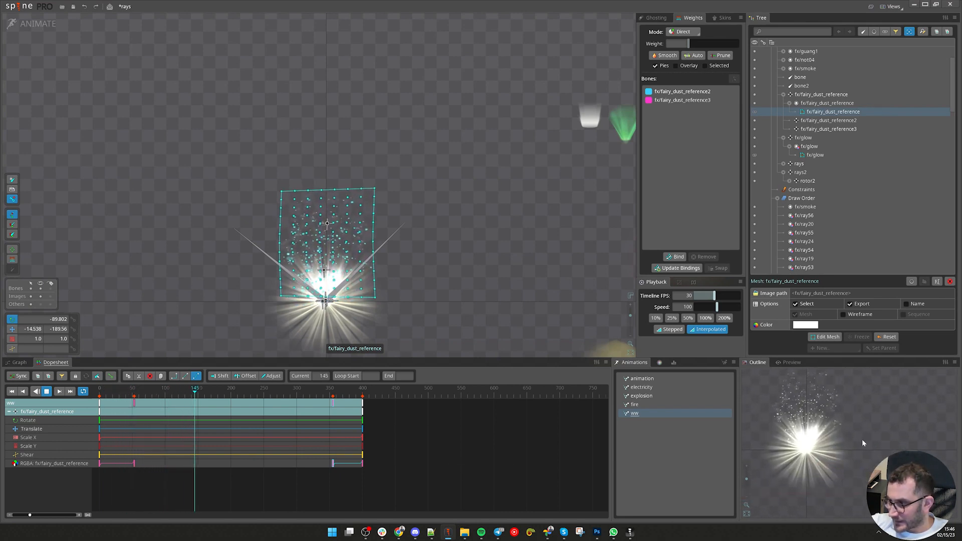
# - Give the parent fairy dust bone's starting keys Bezier curves and scrub through the motion to check it
pyautogui.moveTo(862, 443); pyautogui.dragTo(862, 463)
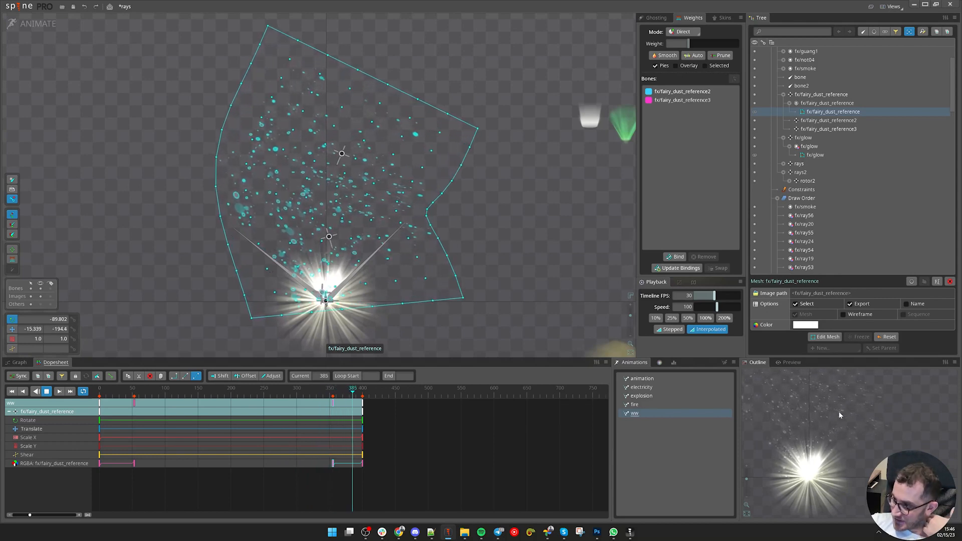
pyautogui.click(323, 401)
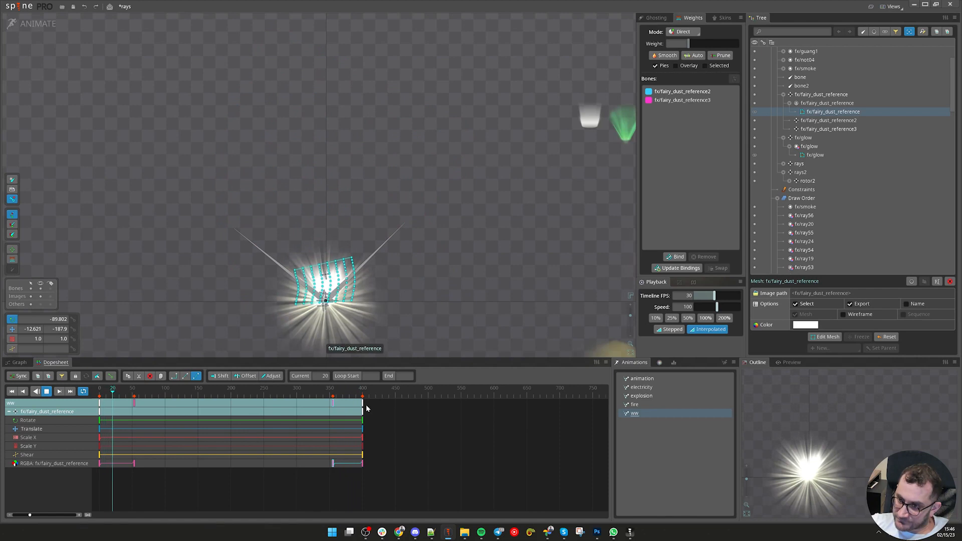
pyautogui.press('d')
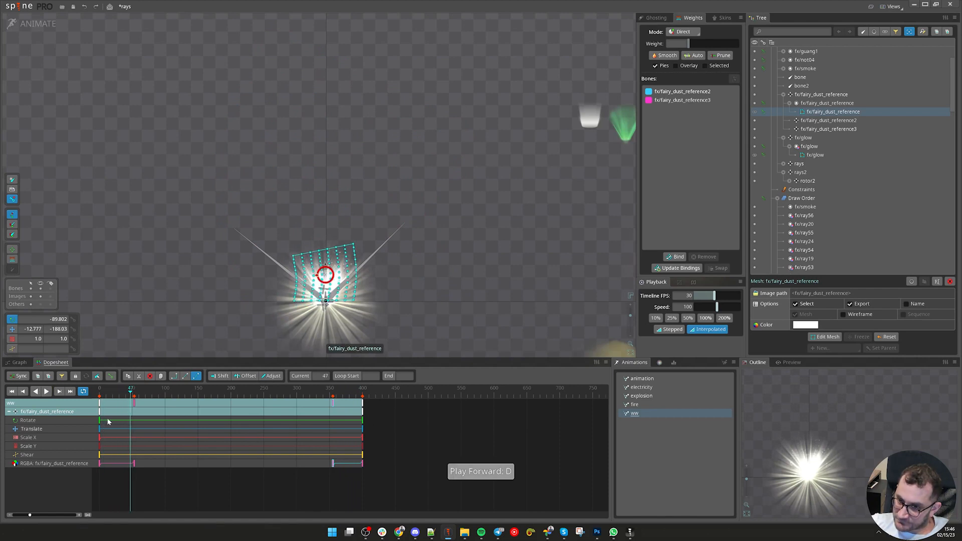
pyautogui.moveTo(107, 418); pyautogui.dragTo(99, 431)
pyautogui.click(194, 379)
pyautogui.moveTo(102, 398); pyautogui.dragTo(229, 400)
pyautogui.press('space')
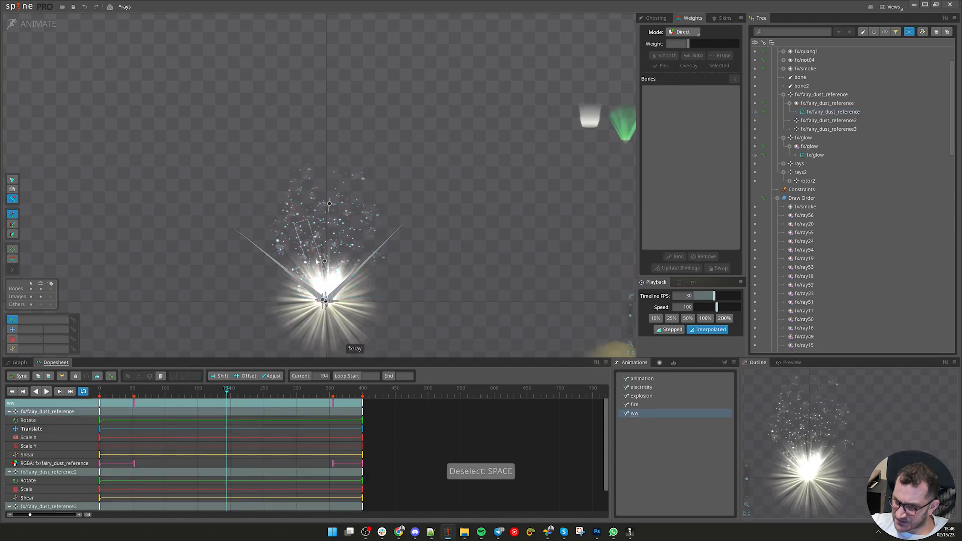
# - Select both child dust bones, apply Bezier curves to all their frame 0 keys, and play the animation
pyautogui.click(324, 262)
pyautogui.keyDown('ctrl'); pyautogui.click(329, 203); pyautogui.keyUp('ctrl')
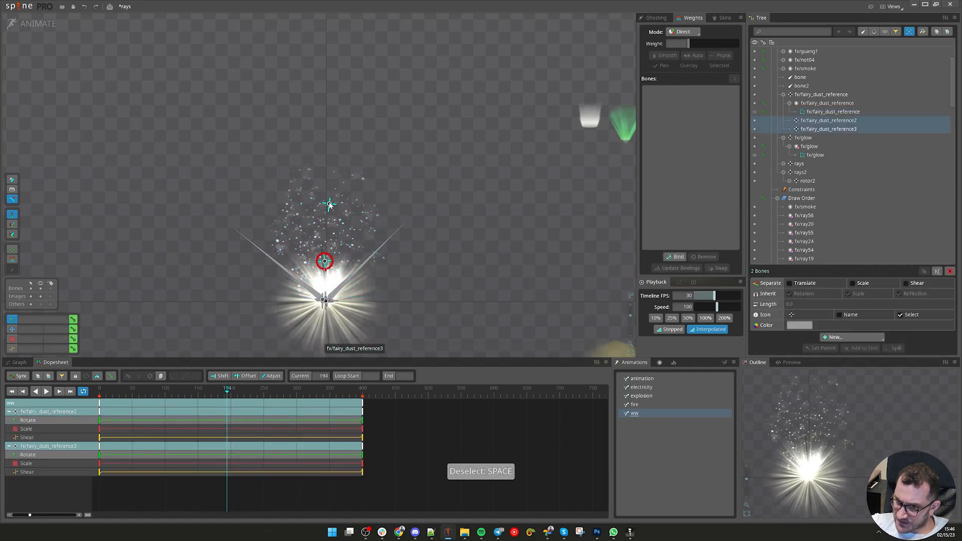
pyautogui.moveTo(111, 422); pyautogui.dragTo(97, 432)
pyautogui.click(125, 437)
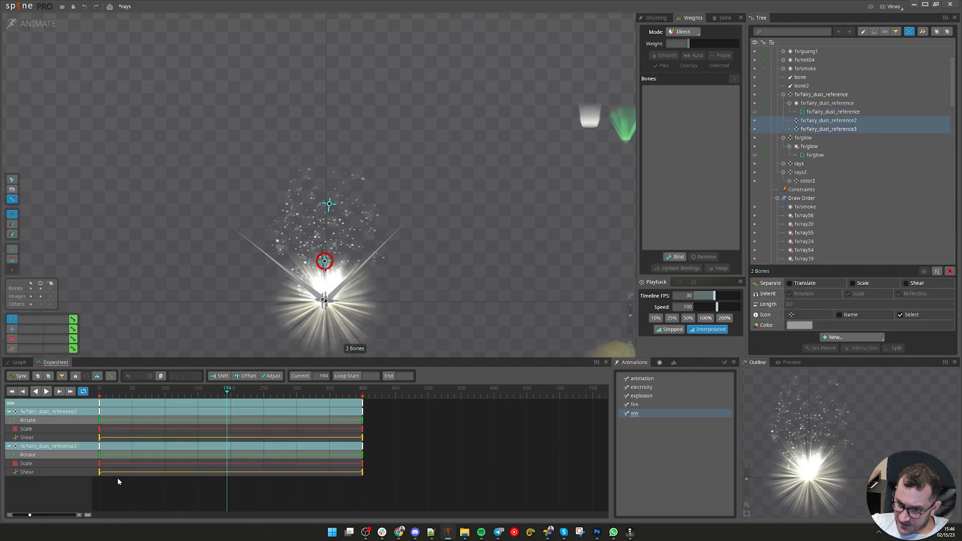
pyautogui.moveTo(119, 483); pyautogui.dragTo(98, 399)
pyautogui.moveTo(205, 380); pyautogui.dragTo(324, 406)
pyautogui.press('d')
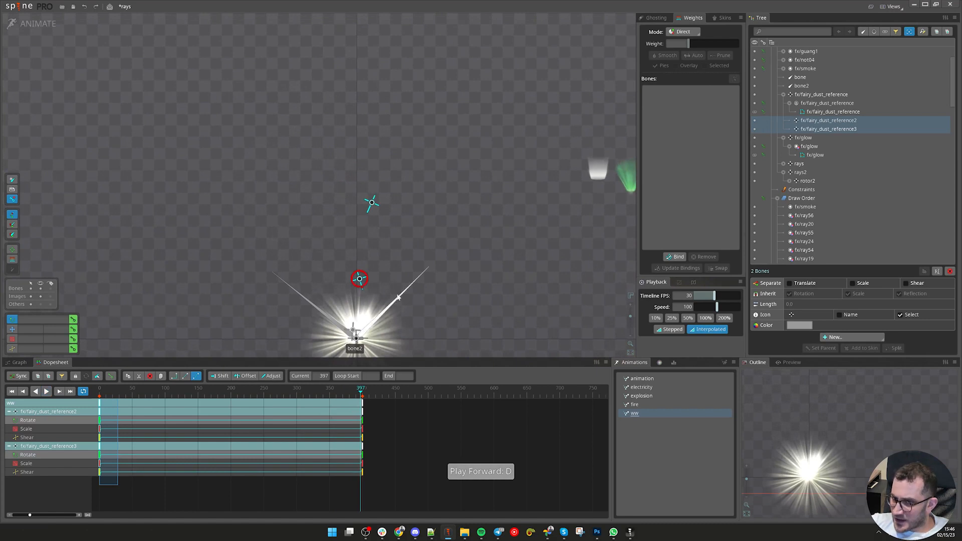
# - Move the fairy dust mesh's fade-out start RGBA key earlier to about frame 300 and play the loop
pyautogui.click(394, 246)
pyautogui.moveTo(333, 463); pyautogui.dragTo(296, 466)
pyautogui.moveTo(296, 404); pyautogui.dragTo(345, 405)
pyautogui.press('d')
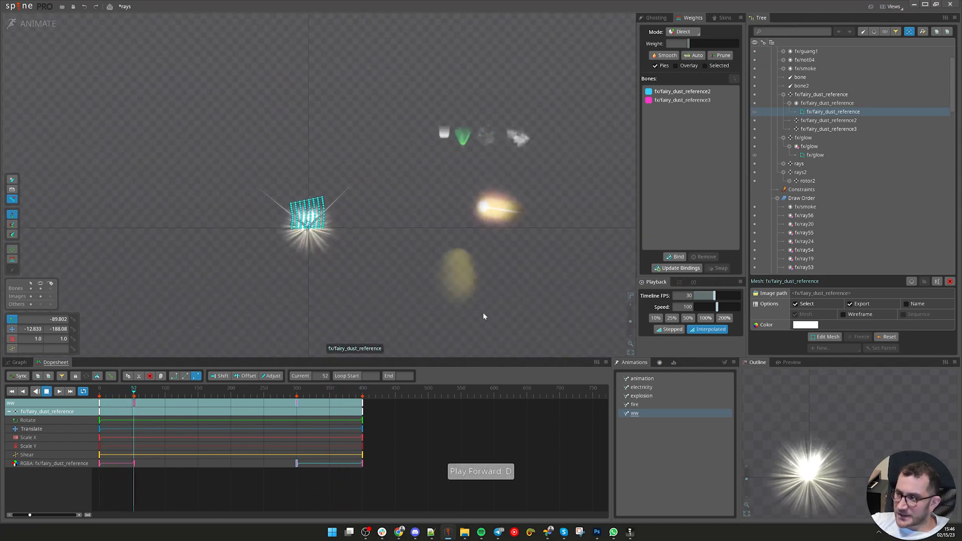
pyautogui.press('d')
# - Duplicate the fx/fairy_dust_reference bone with its contents in Setup mode and return to Animate mode
pyautogui.rightClick(820, 94)
pyautogui.click(821, 95)
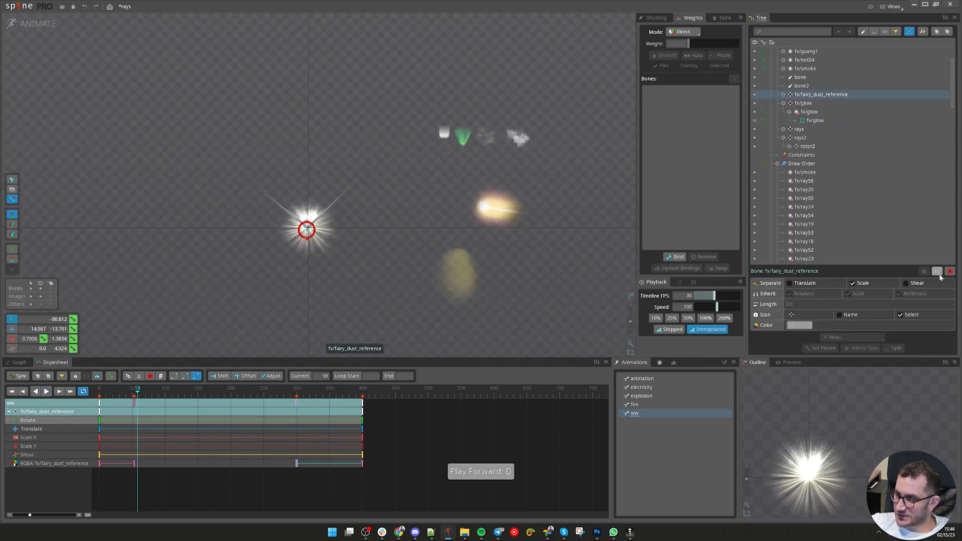
pyautogui.click(34, 25)
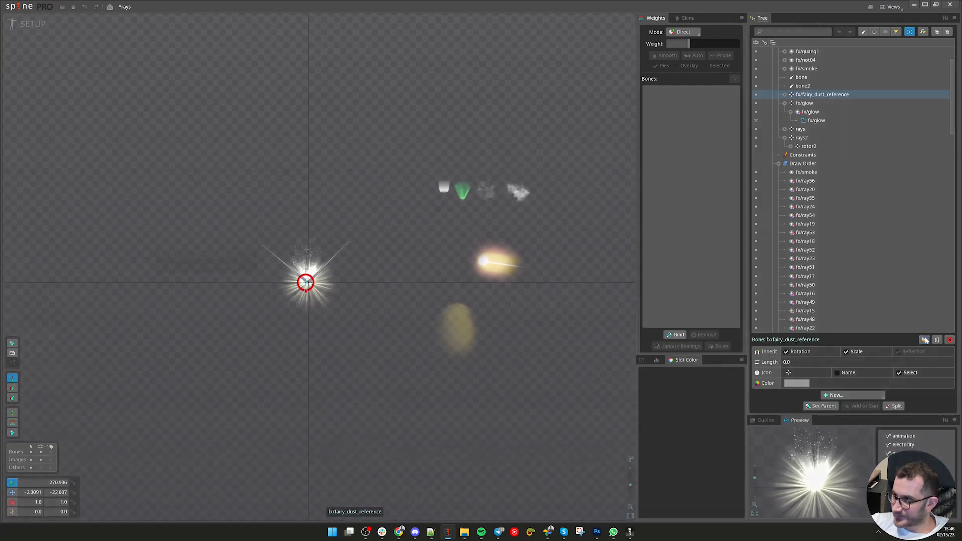
pyautogui.click(925, 340)
pyautogui.click(215, 283)
pyautogui.click(35, 32)
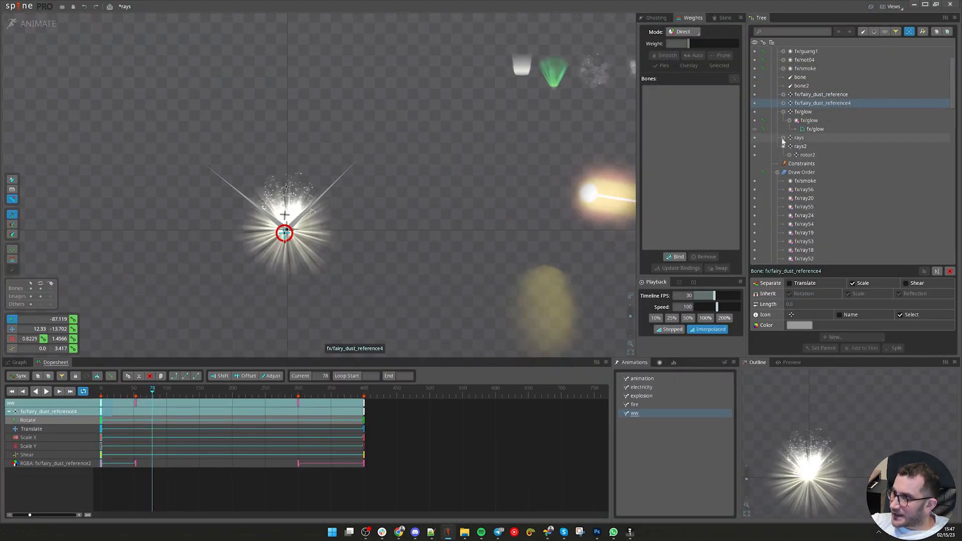
# - Select the duplicated fairy dust bone with its slot and child bones, and copy their frame 0 keys
pyautogui.doubleClick(812, 114)
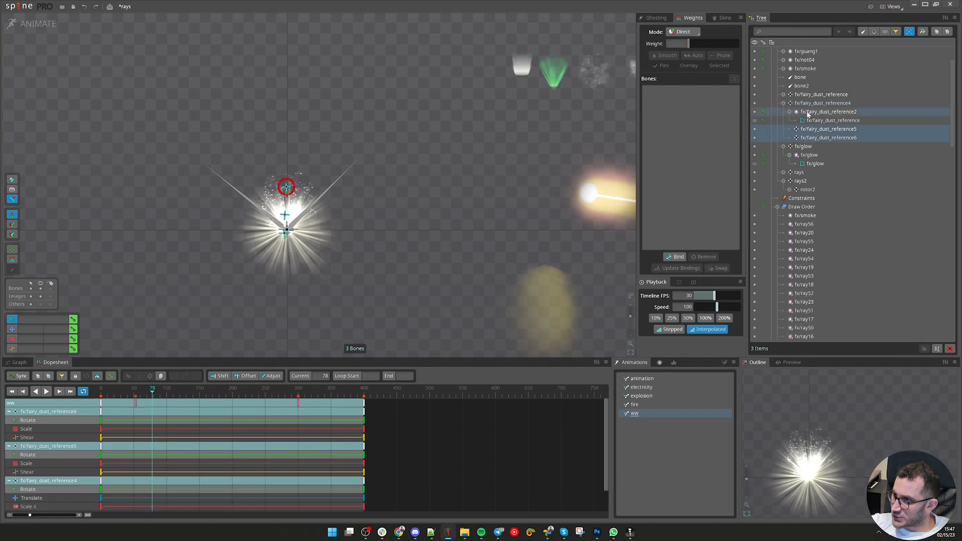
pyautogui.moveTo(107, 407); pyautogui.dragTo(125, 441)
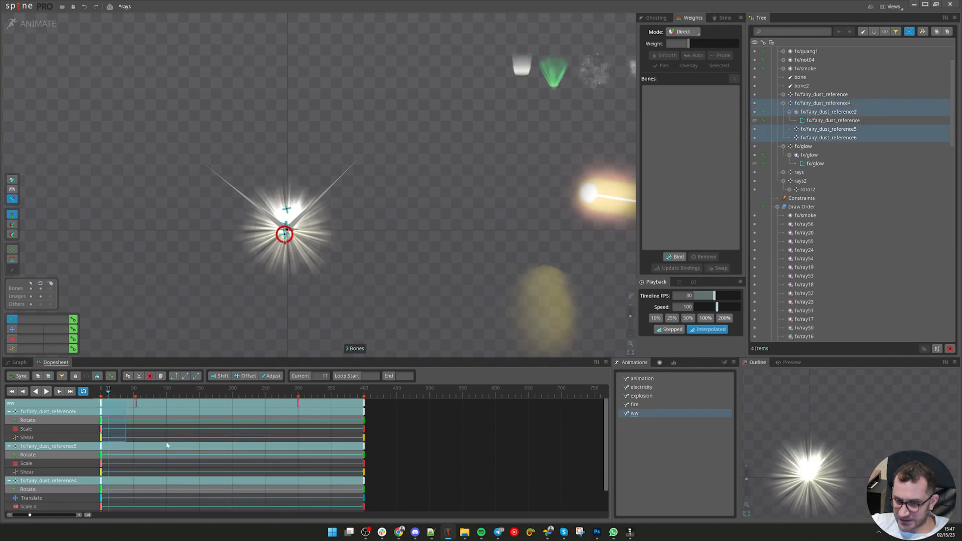
pyautogui.click(154, 463)
pyautogui.click(100, 408)
pyautogui.hotkey('ctrl', 'c')
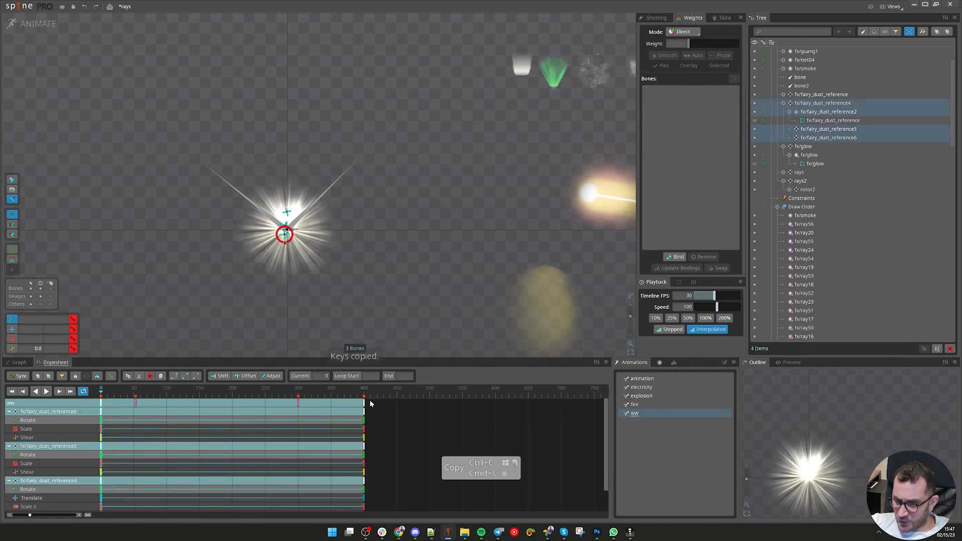
# - Copy the duplicated dust's starting keys again and paste them at frame 401, right after the final keys
pyautogui.click(367, 396)
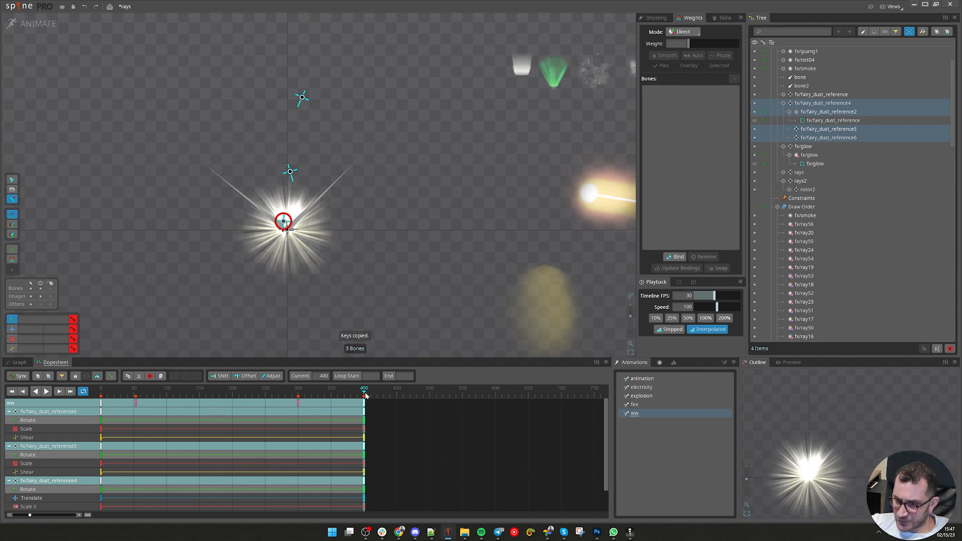
pyautogui.click(100, 404)
pyautogui.hotkey('ctrl', 'c')
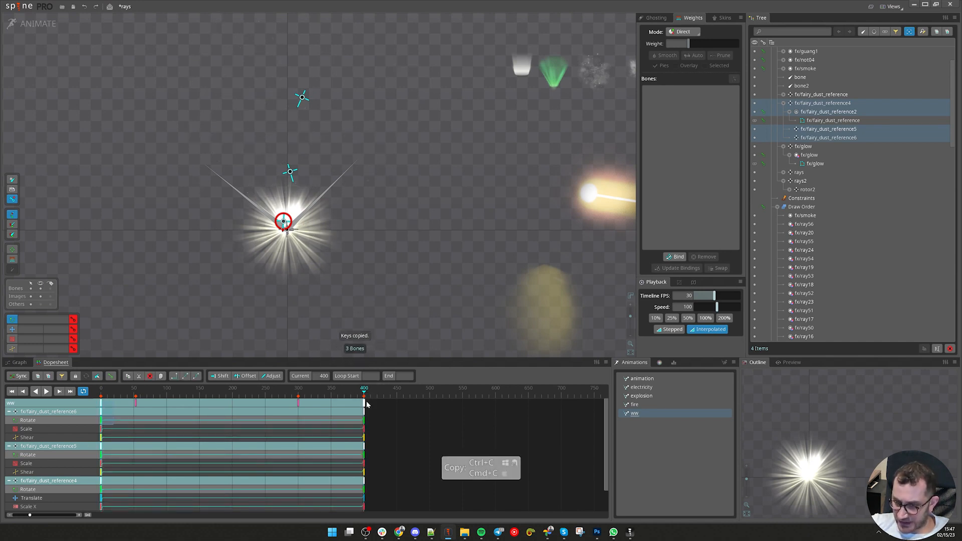
pyautogui.click(365, 395)
pyautogui.click(364, 396)
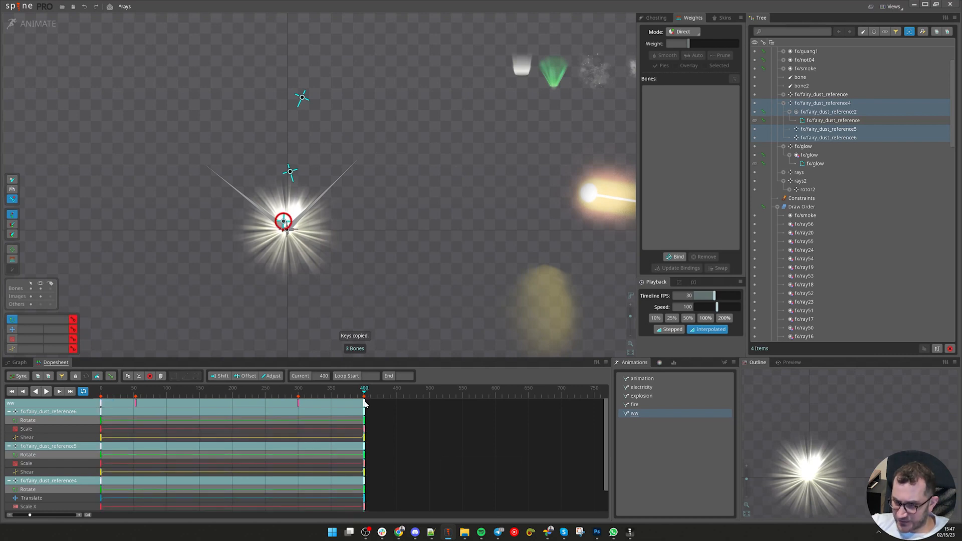
pyautogui.hotkey('ctrl', 'v')
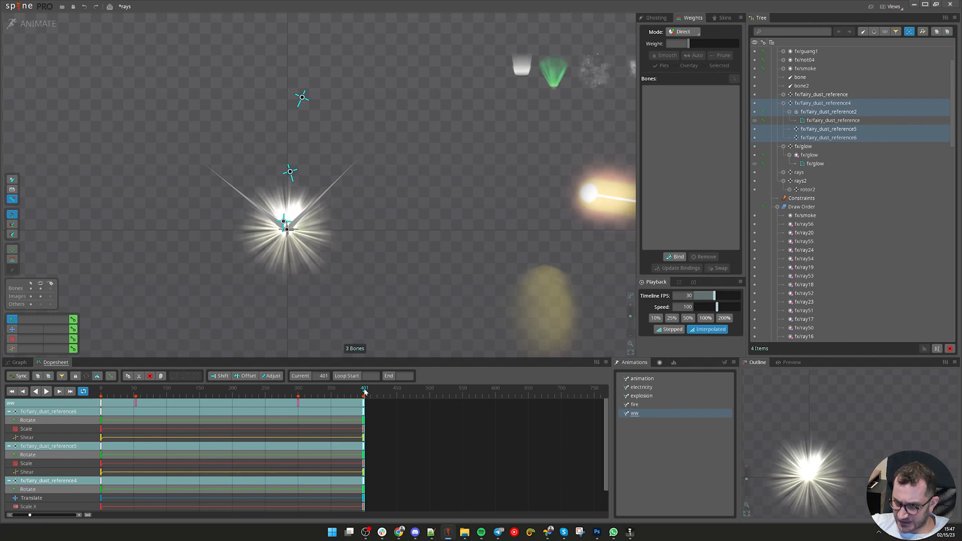
pyautogui.click(365, 392)
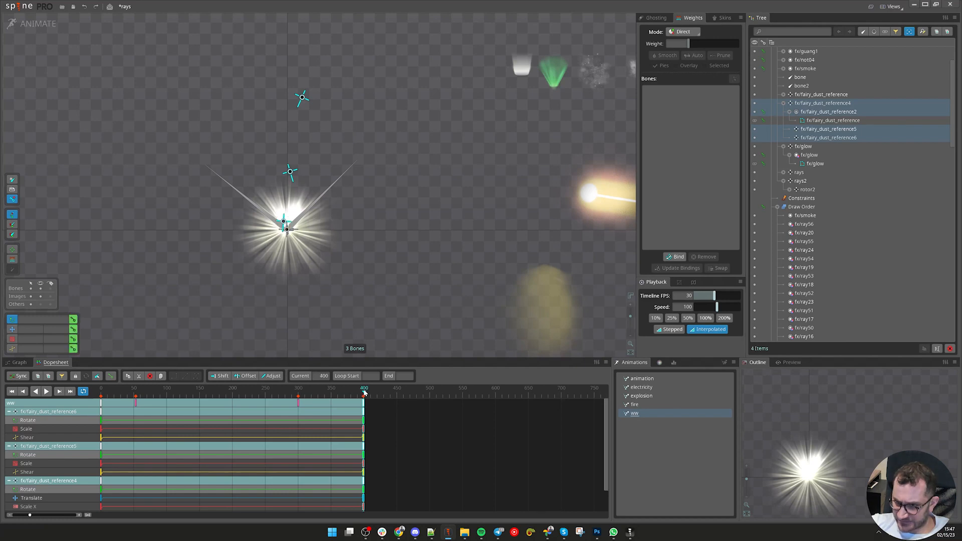
pyautogui.hotkey('ctrl', 'v')
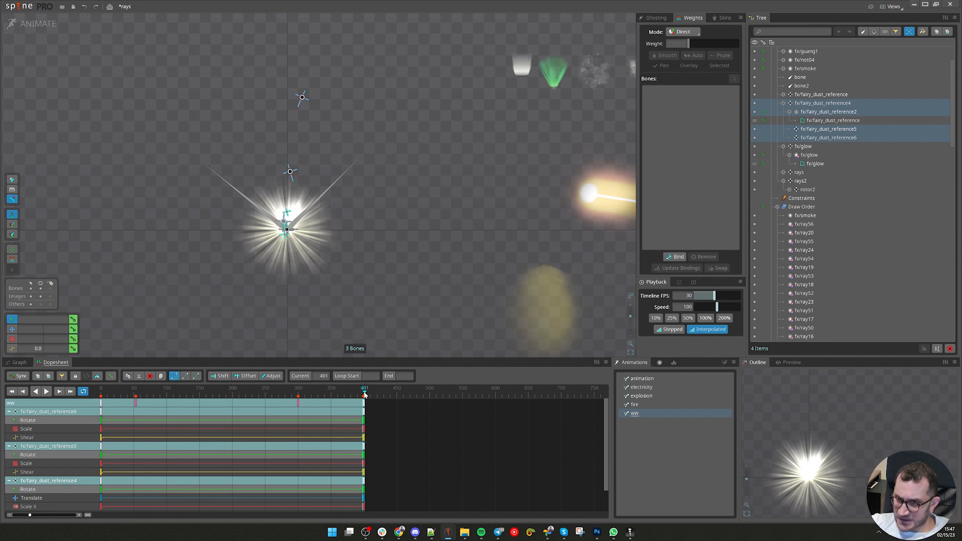
# - Try offsetting all of the duplicated dust's keys by 200 frames and play the loop
pyautogui.moveTo(397, 433); pyautogui.dragTo(66, 376)
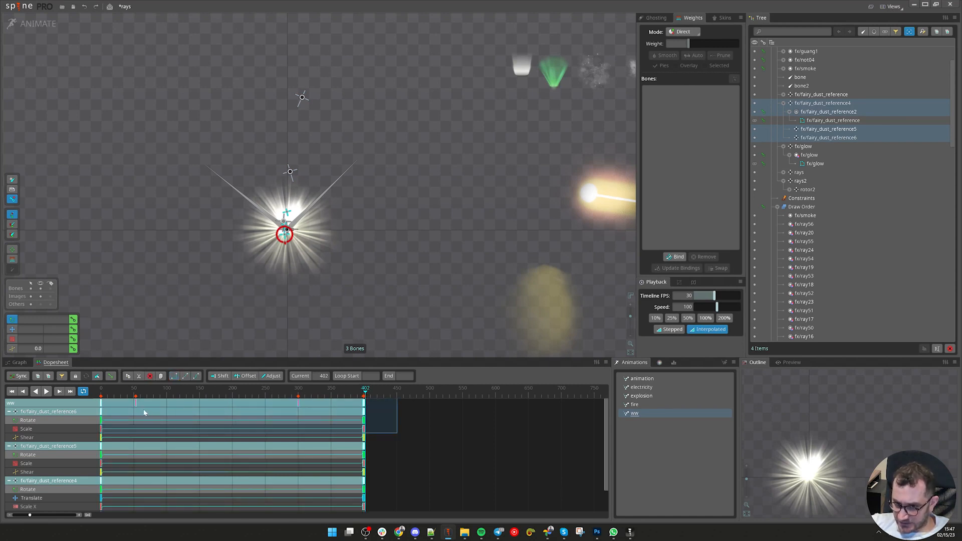
pyautogui.moveTo(345, 415); pyautogui.dragTo(476, 411)
pyautogui.click(206, 414)
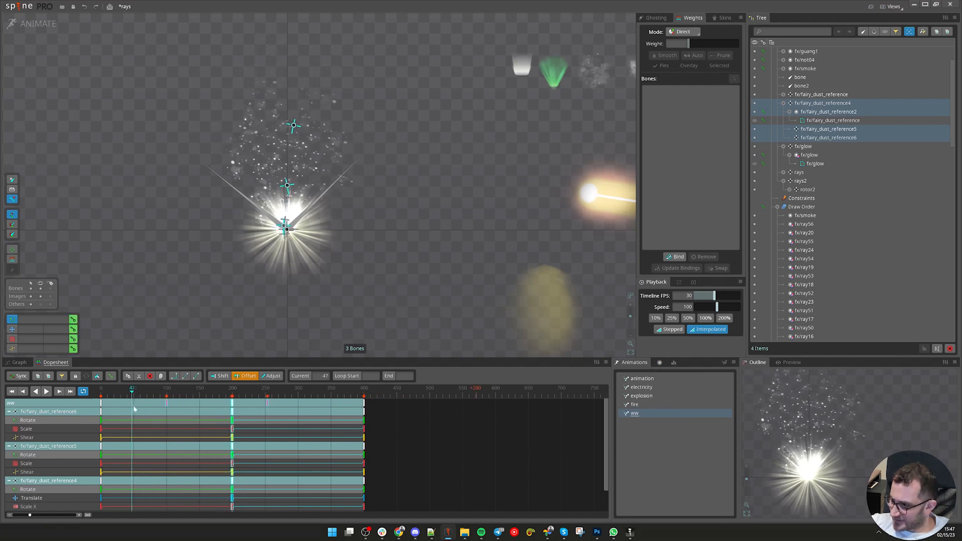
pyautogui.press('d')
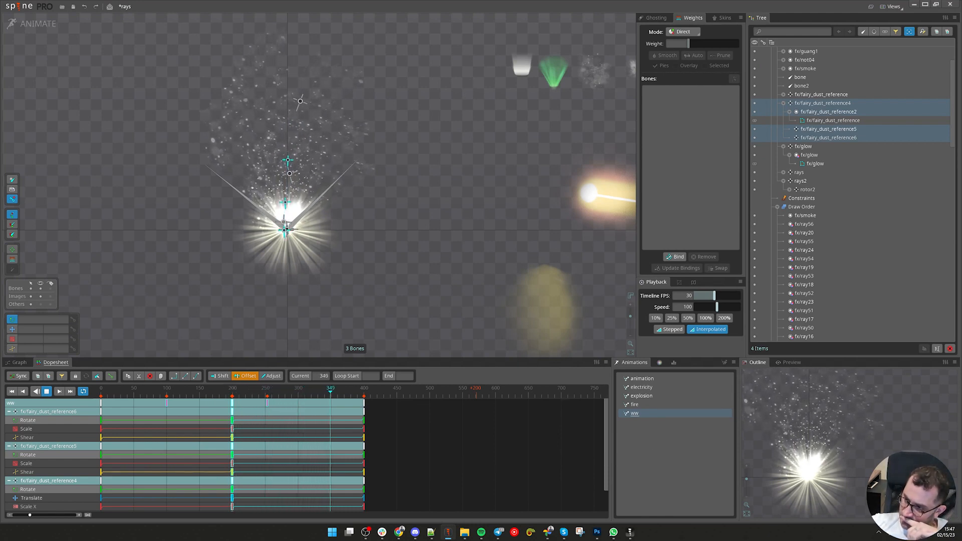
# - Save the project and duplicate the fx/fairy_dust_reference4 bone with its contents in Setup mode
pyautogui.hotkey('ctrl', 's')
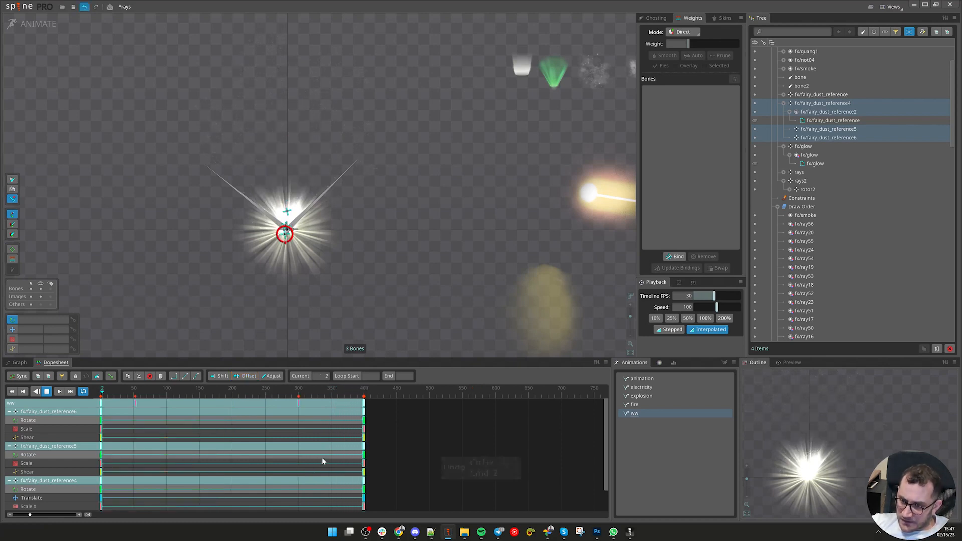
pyautogui.click(39, 26)
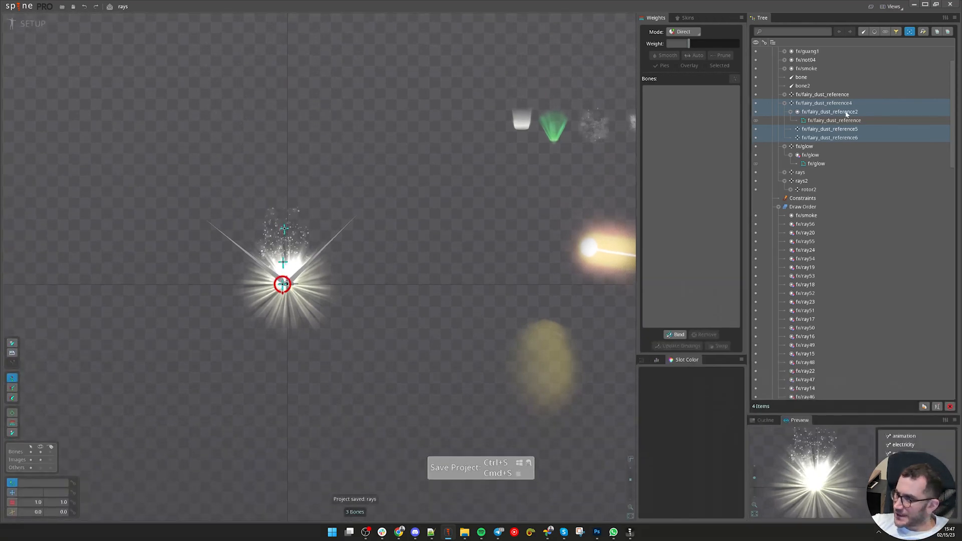
pyautogui.click(822, 104)
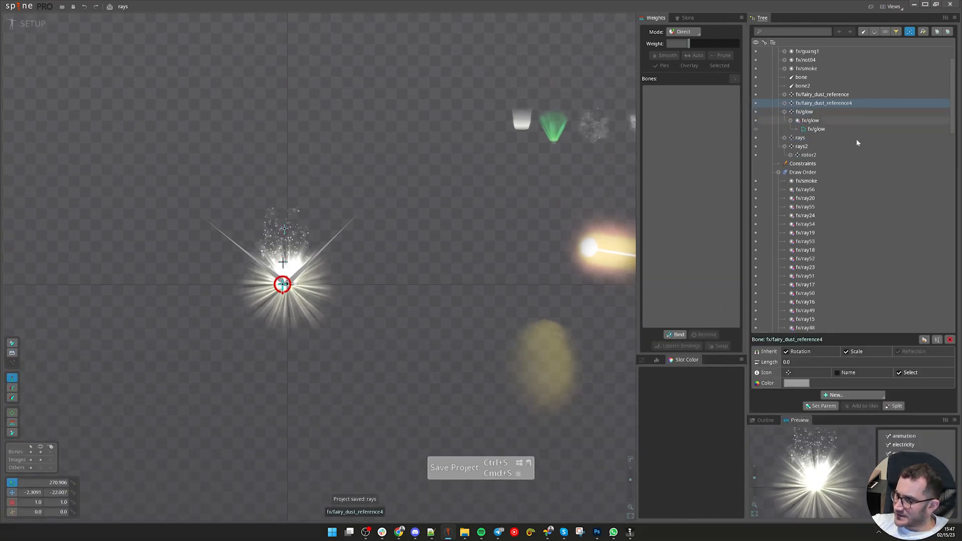
pyautogui.click(925, 340)
pyautogui.click(195, 281)
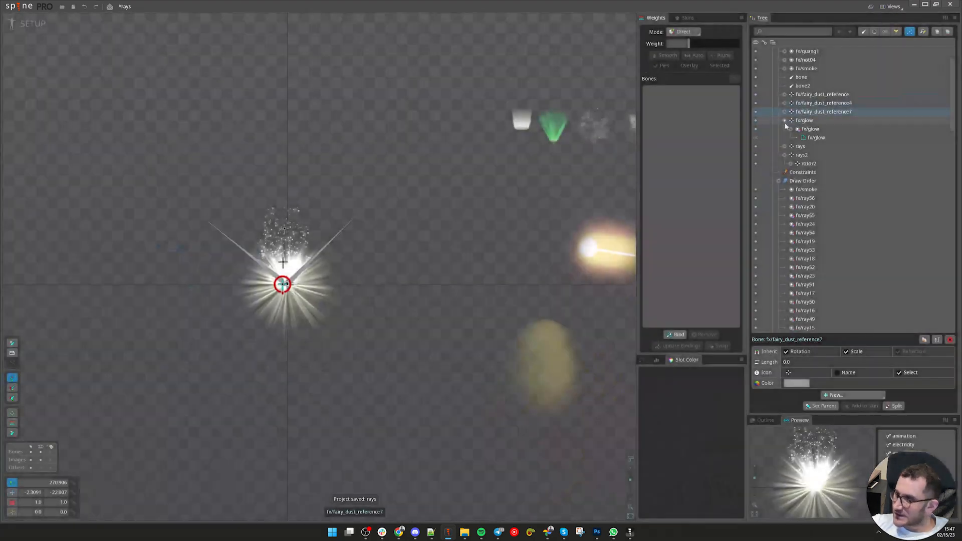
# - Offset fx/fairy_dust_reference7's keys by about 265 frames and fx/fairy_dust_reference4's by 117 frames, and review the staggered loop
pyautogui.doubleClick(824, 112)
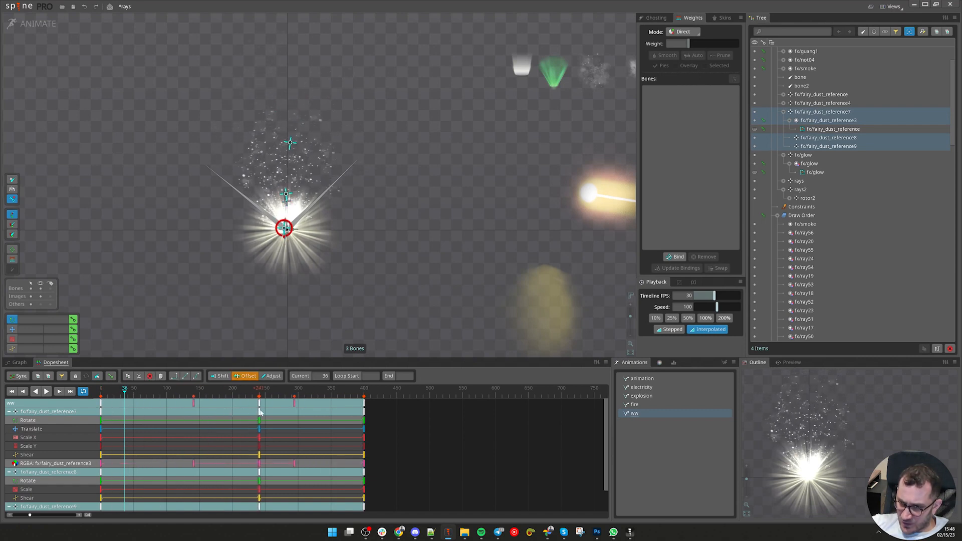
pyautogui.doubleClick(802, 103)
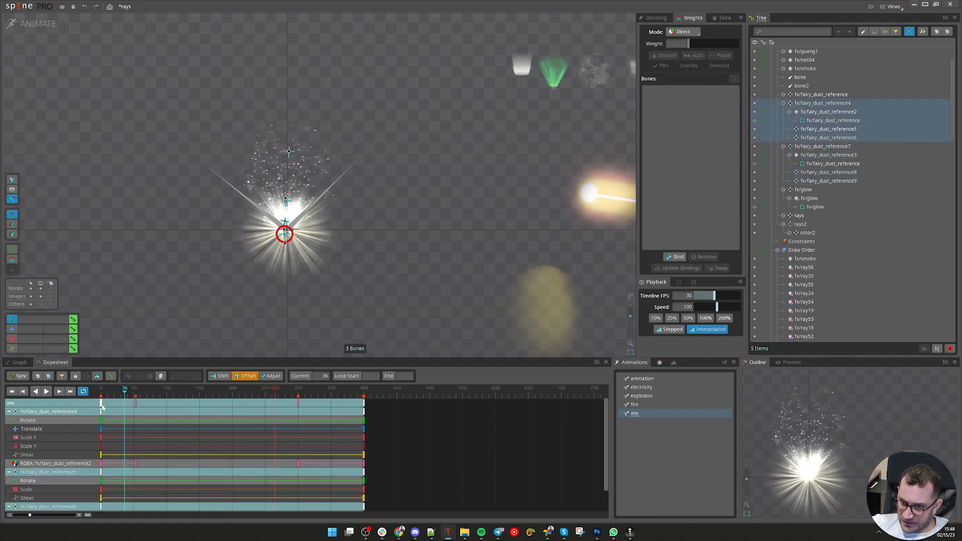
pyautogui.moveTo(102, 407); pyautogui.dragTo(176, 407)
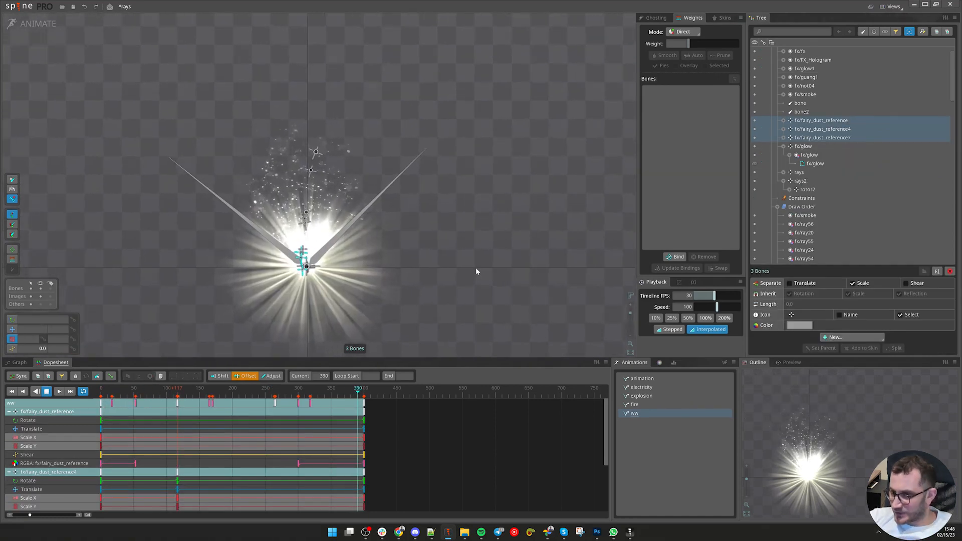
pyautogui.moveTo(469, 284); pyautogui.dragTo(492, 289)
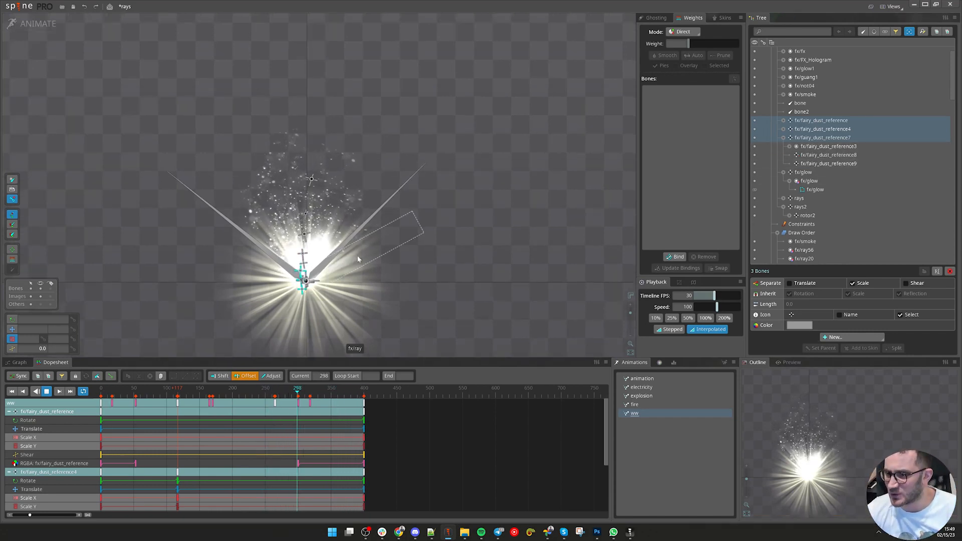
pyautogui.moveTo(540, 257); pyautogui.dragTo(533, 235)
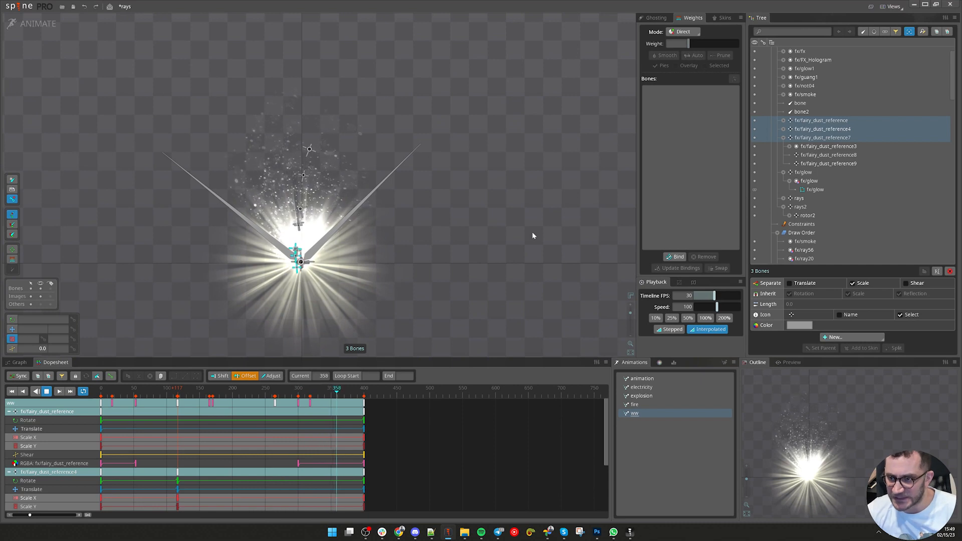
pyautogui.scroll(-2, 512, 234)
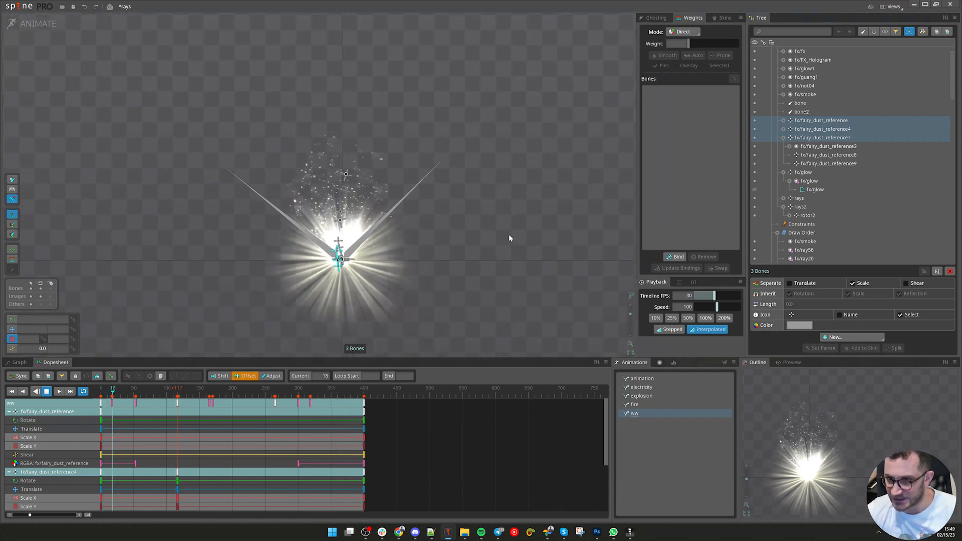
# - Stop playback, clear the bone selection, and copy all keys of the ww animation
pyautogui.press('d')
pyautogui.moveTo(413, 450); pyautogui.dragTo(56, 379)
pyautogui.hotkey('ctrl', 'c')
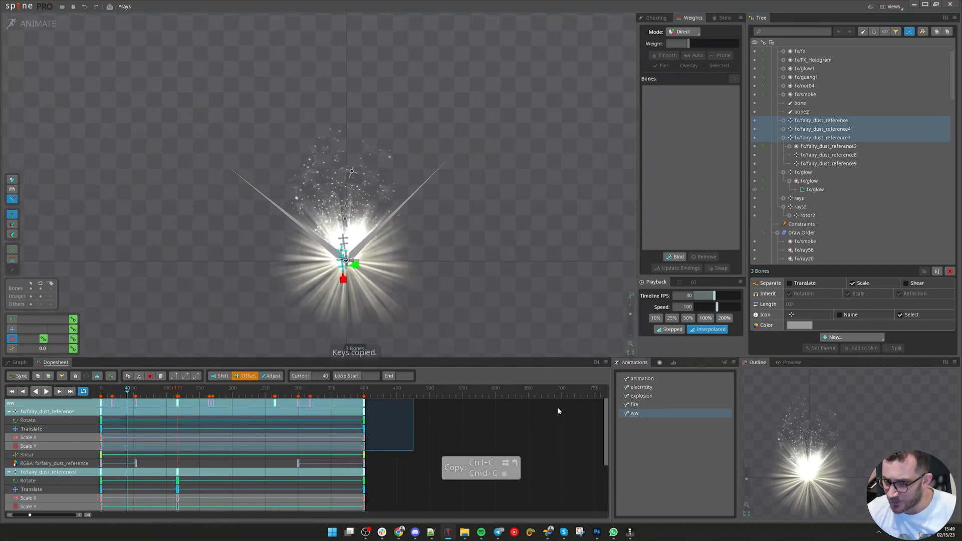
pyautogui.press('space')
pyautogui.moveTo(502, 441); pyautogui.dragTo(465, 424)
pyautogui.hotkey('ctrl', 'a')
pyautogui.hotkey('ctrl', 'c')
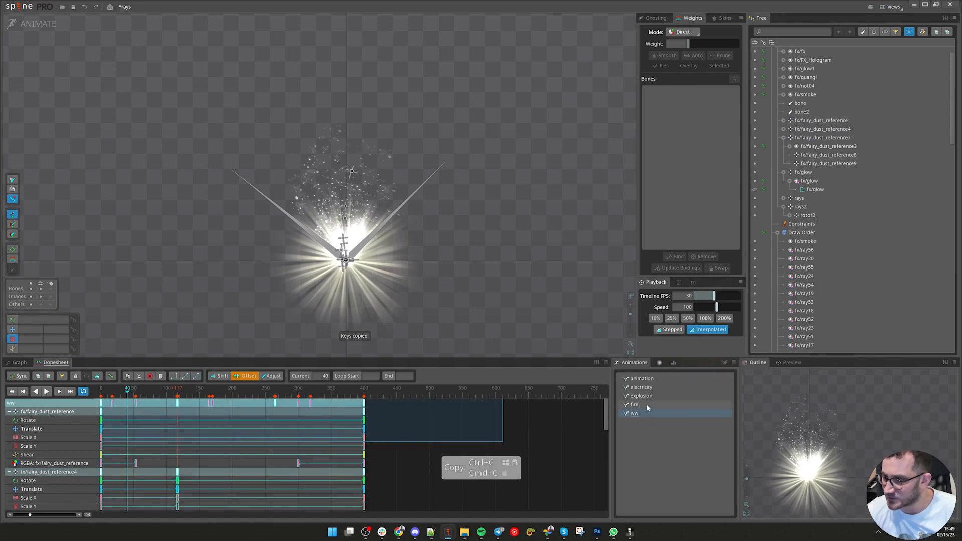
# - Paste the copied keys into the fire animation at frames 0, 400, 800, 1200 and 1600
pyautogui.click(645, 404)
pyautogui.hotkey('ctrl', 'v')
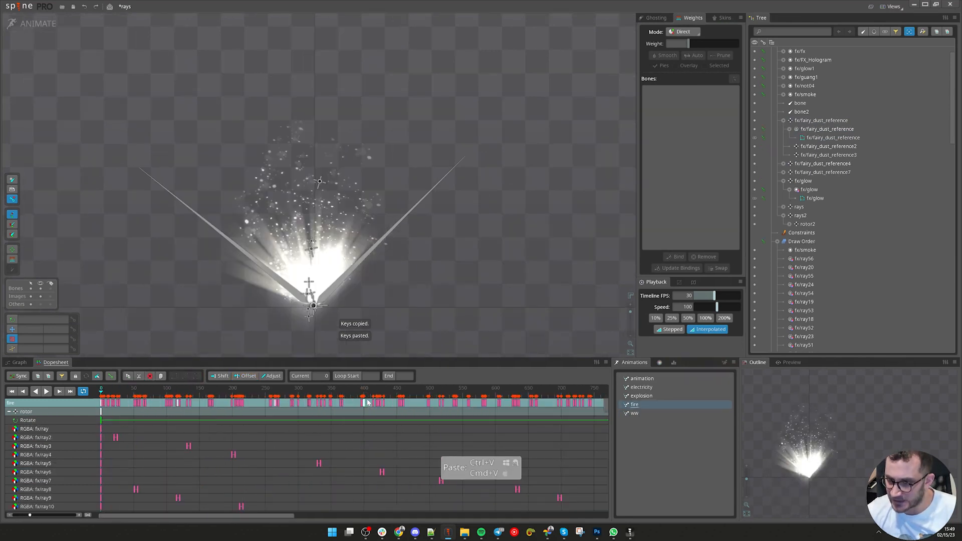
pyautogui.click(366, 408)
pyautogui.hscroll(5, 375, 418)
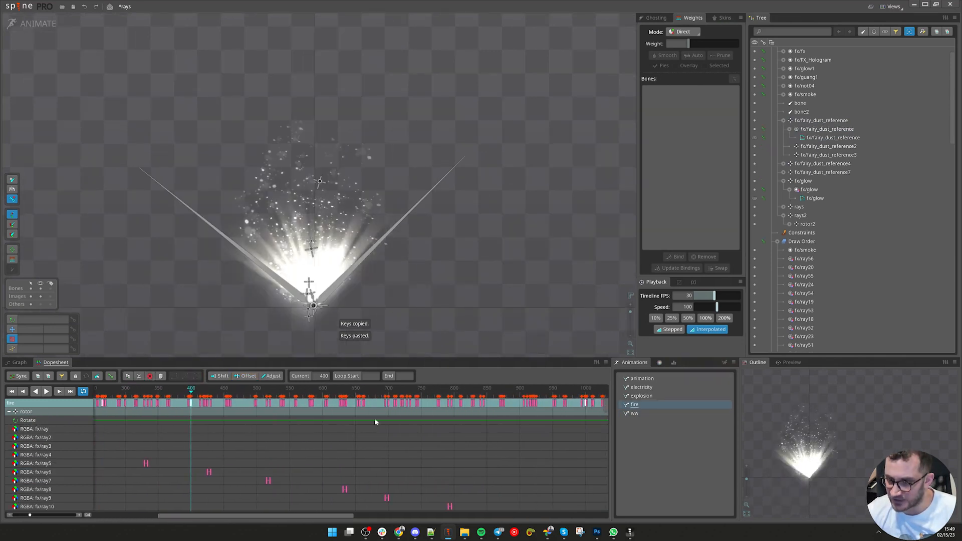
pyautogui.click(455, 405)
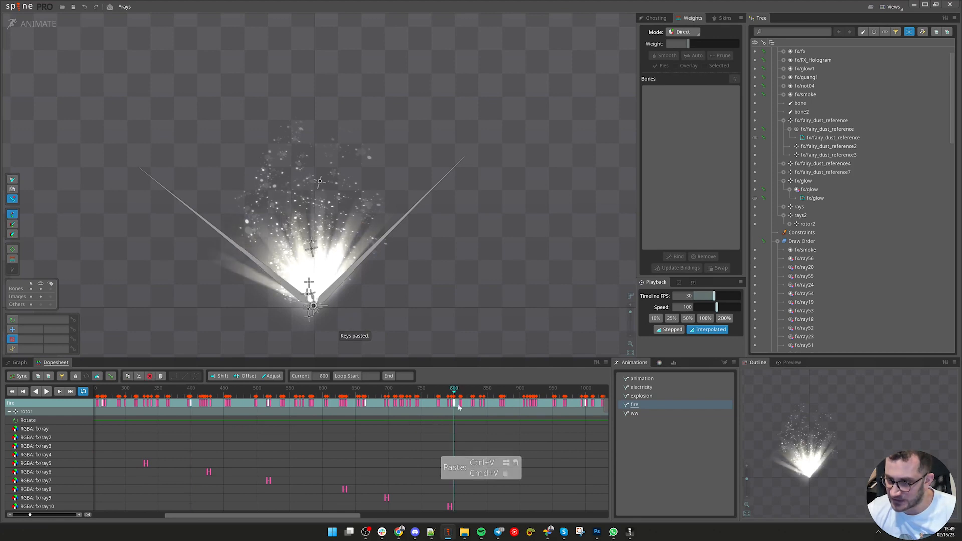
pyautogui.hscroll(9, 311, 438)
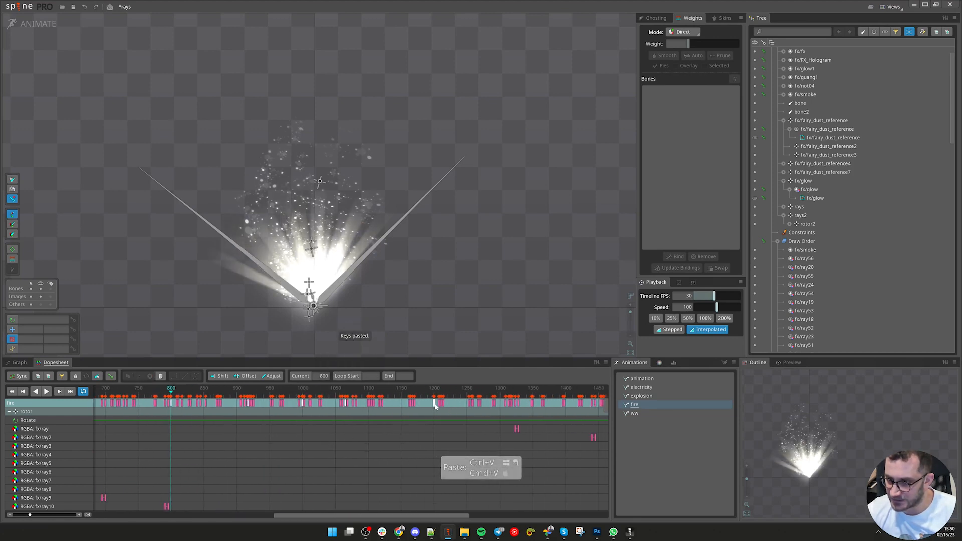
pyautogui.click(435, 404)
pyautogui.hscroll(7, 423, 433)
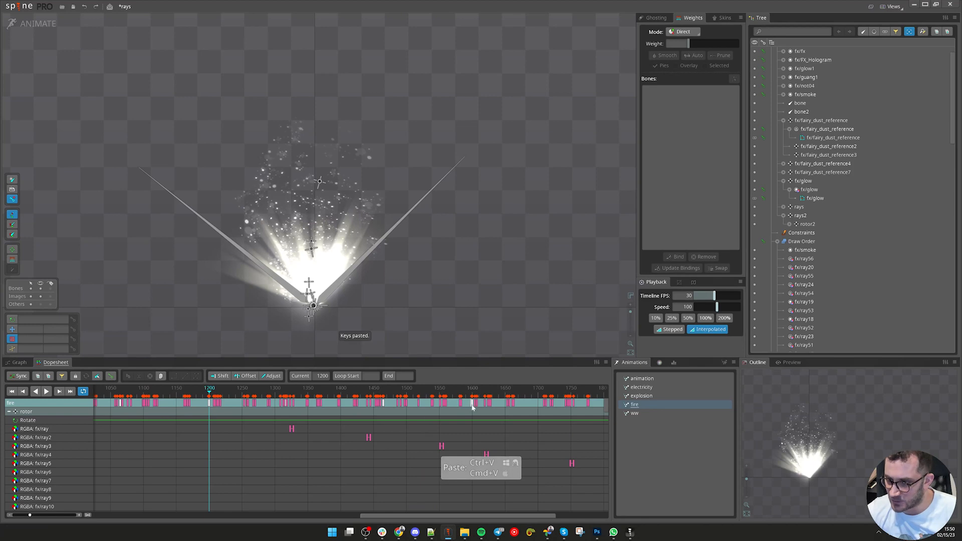
pyautogui.click(472, 404)
pyautogui.hotkey('ctrl', 'v')
pyautogui.hscroll(5, 474, 421)
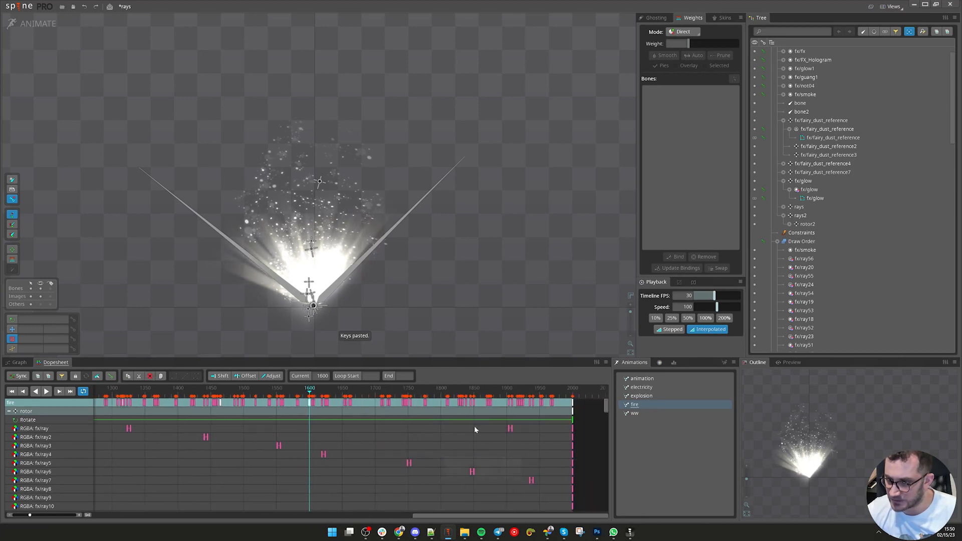
pyautogui.scroll(-5, 410, 392)
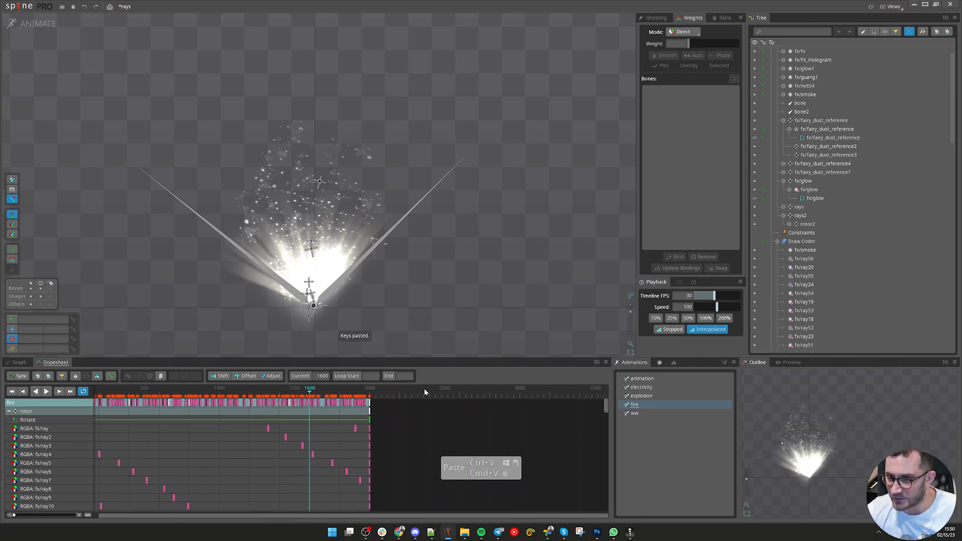
# - Play the combined fire animation with the bones hidden to review the rays and dust, and stop playback
pyautogui.press('d')
pyautogui.scroll(-2, 463, 315)
pyautogui.hotkey('ctrl', 'b')
pyautogui.moveTo(483, 273); pyautogui.dragTo(537, 325)
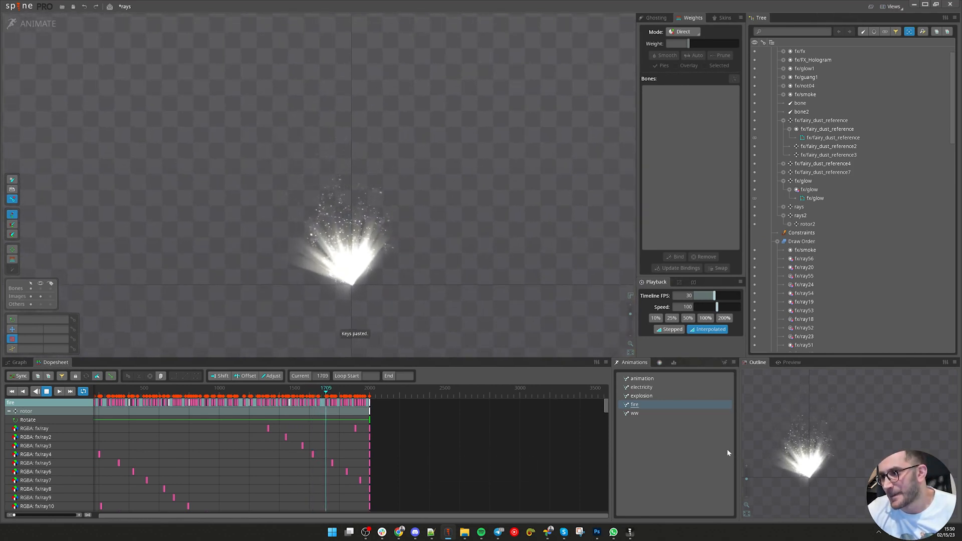
pyautogui.press('d')
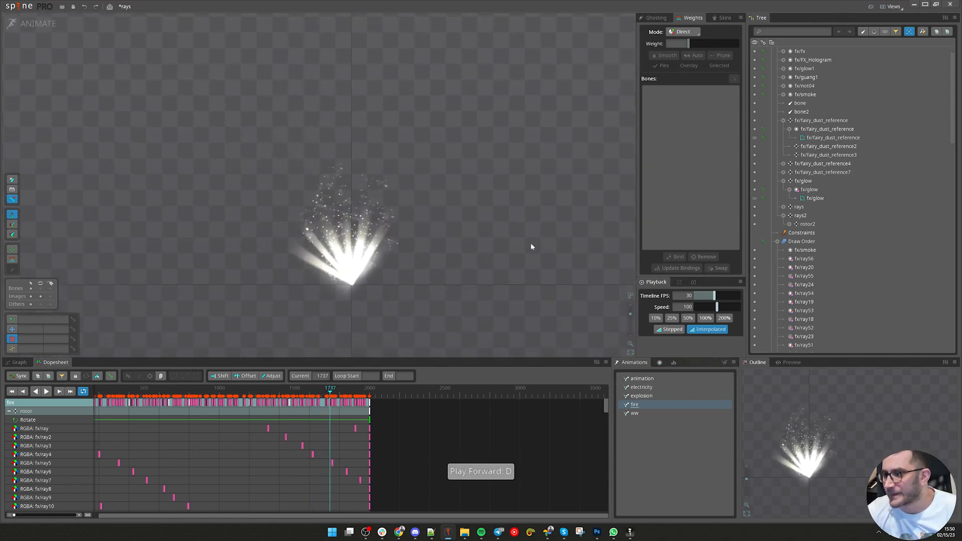
# - In Setup mode, rotate the three main fairy dust bones together to about 290.6 degrees and move them to X about 11.07
pyautogui.click(34, 24)
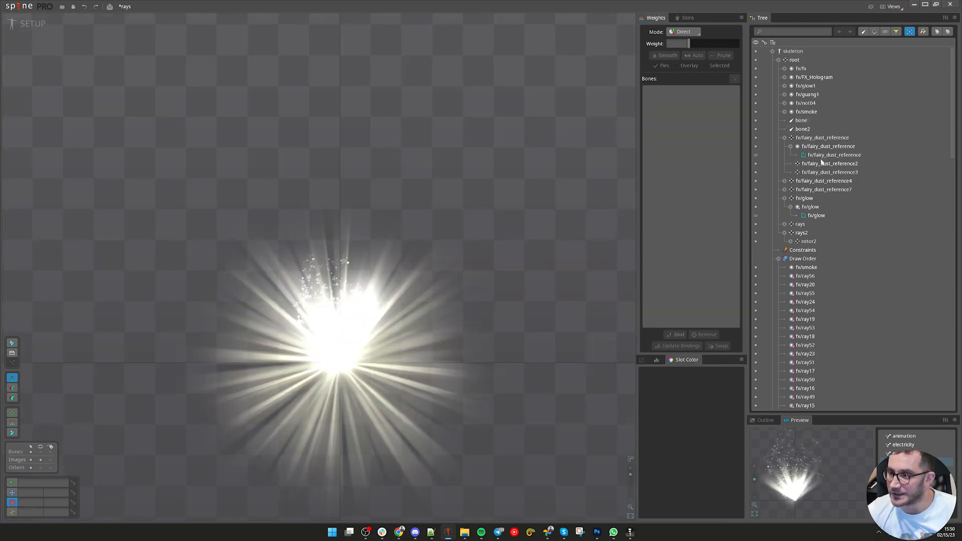
pyautogui.rightClick(812, 141)
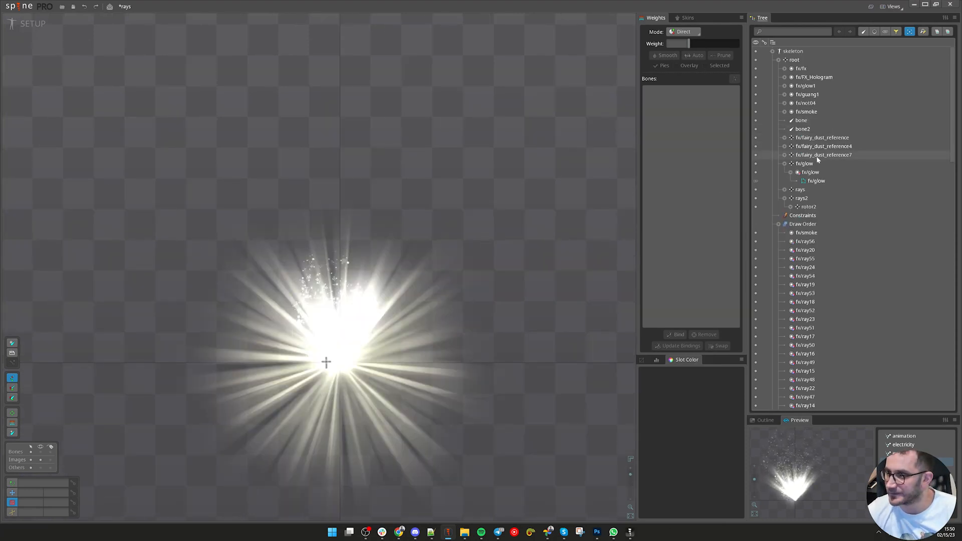
pyautogui.click(815, 157)
pyautogui.keyDown('shift'); pyautogui.click(810, 141); pyautogui.keyUp('shift')
pyautogui.moveTo(484, 271); pyautogui.dragTo(489, 211)
pyautogui.press('v')
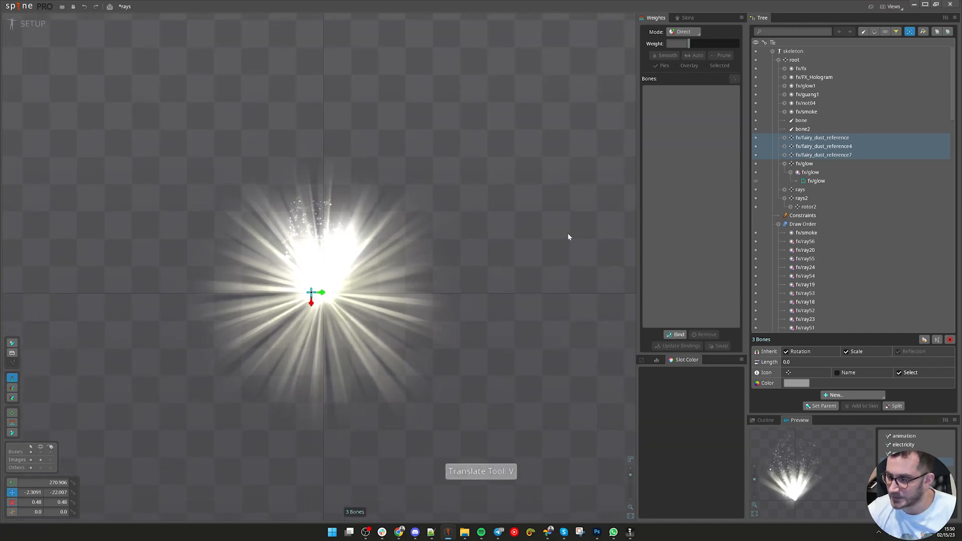
pyautogui.press('c')
pyautogui.moveTo(583, 199); pyautogui.dragTo(583, 115)
pyautogui.press('v')
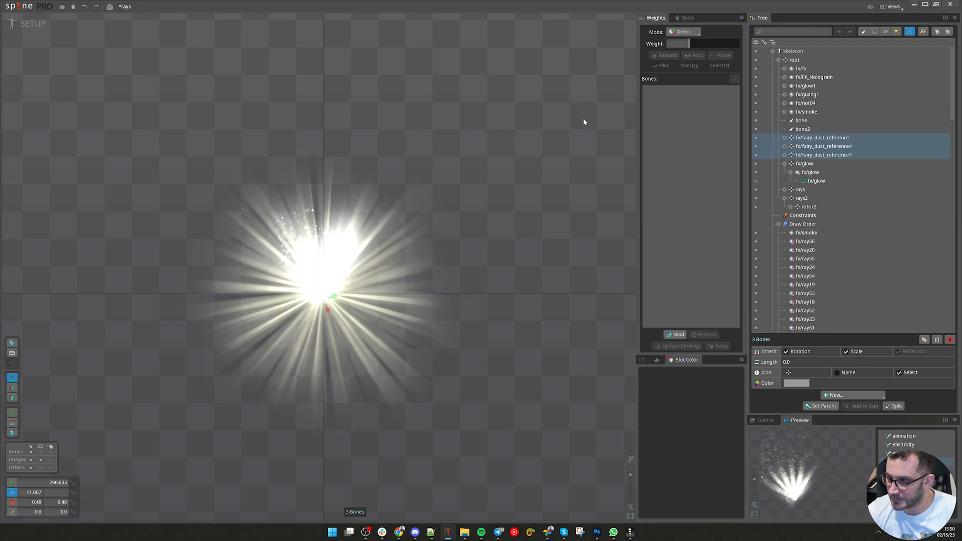
# - Open fairy_dust_reference.png in Photoshop, erase the outlying sparkles near its upper and right edges, save it and return to Spine
pyautogui.scroll(3, 338, 256)
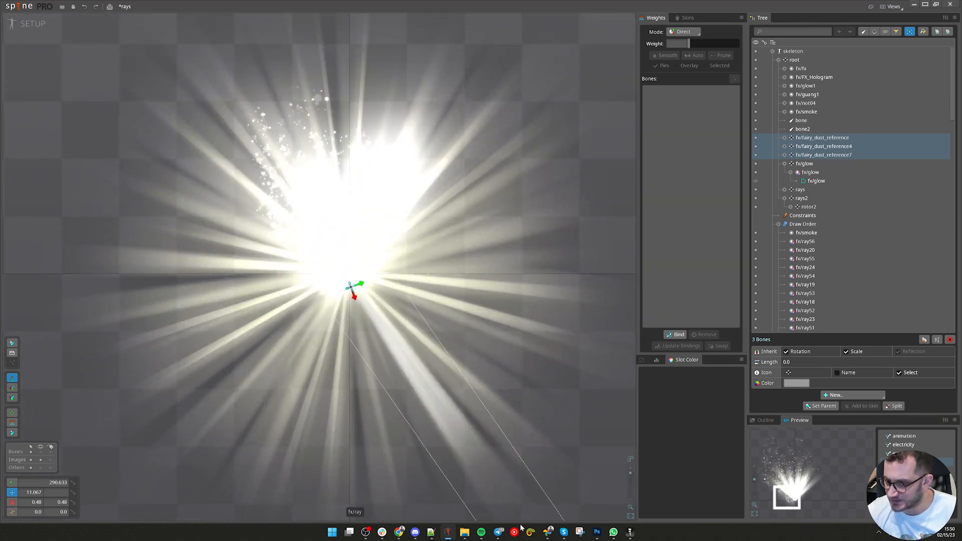
pyautogui.click(465, 532)
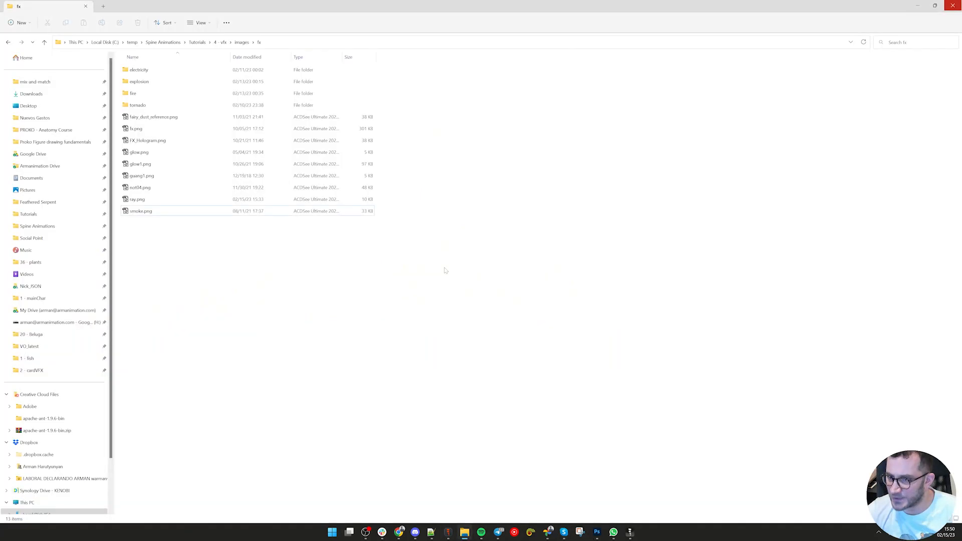
pyautogui.doubleClick(141, 164)
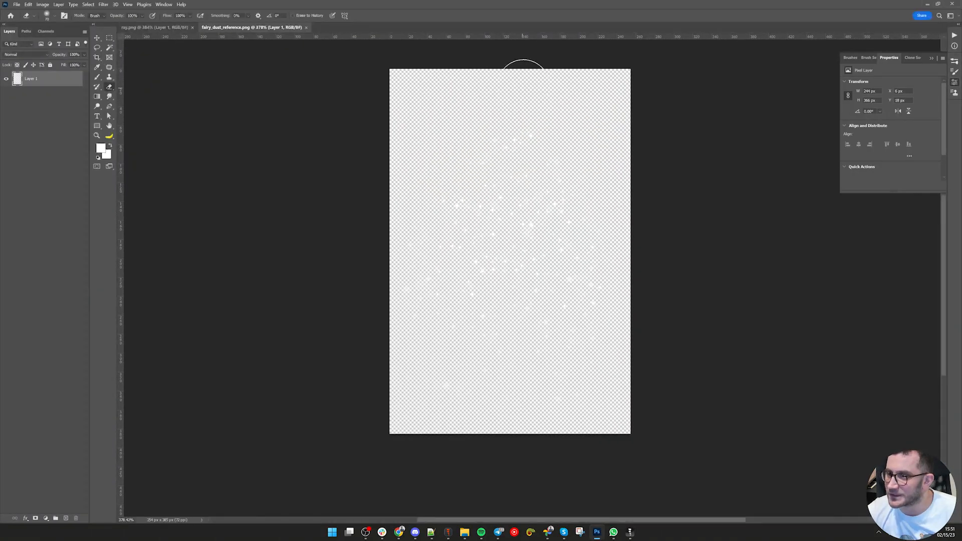
pyautogui.moveTo(523, 85)
pyautogui.mouseDown()
pyautogui.moveTo(598, 210)
pyautogui.moveTo(624, 233)
pyautogui.mouseUp()
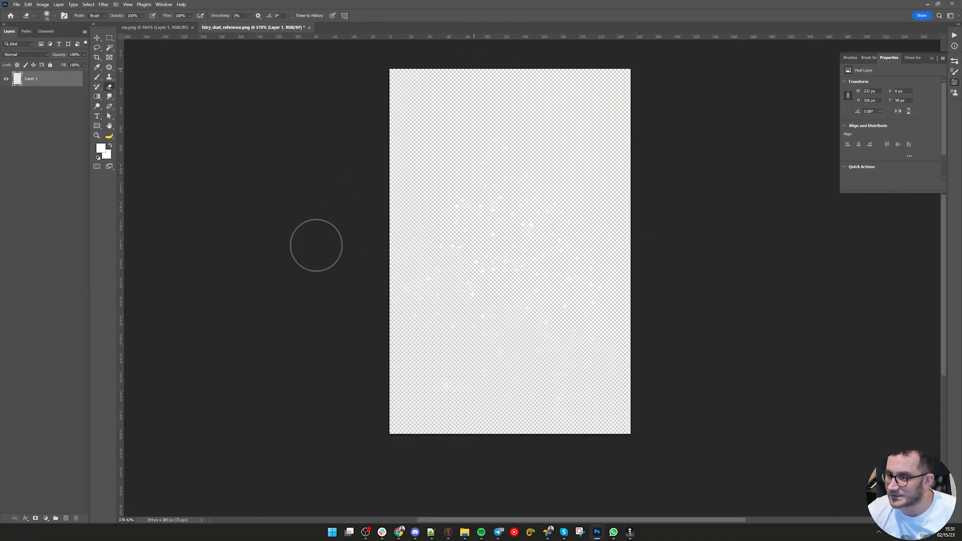
pyautogui.click(597, 533)
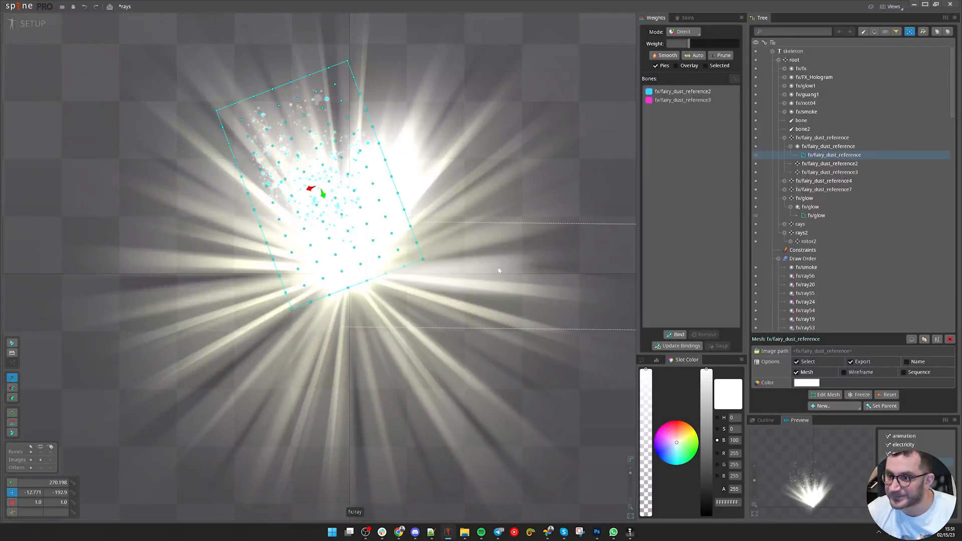
# - Select the three main fairy dust bones again and stretch them to a scale of 0.48 by about 0.72
pyautogui.rightClick(805, 140)
pyautogui.click(807, 140)
pyautogui.keyDown('shift'); pyautogui.click(813, 155); pyautogui.keyUp('shift')
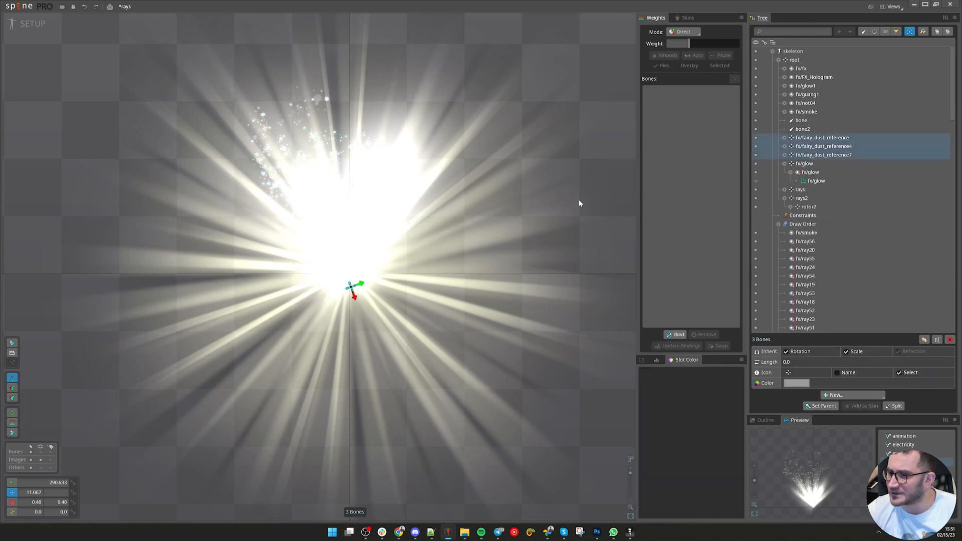
pyautogui.scroll(-2, 579, 203)
pyautogui.press('x')
pyautogui.moveTo(361, 275); pyautogui.dragTo(371, 273)
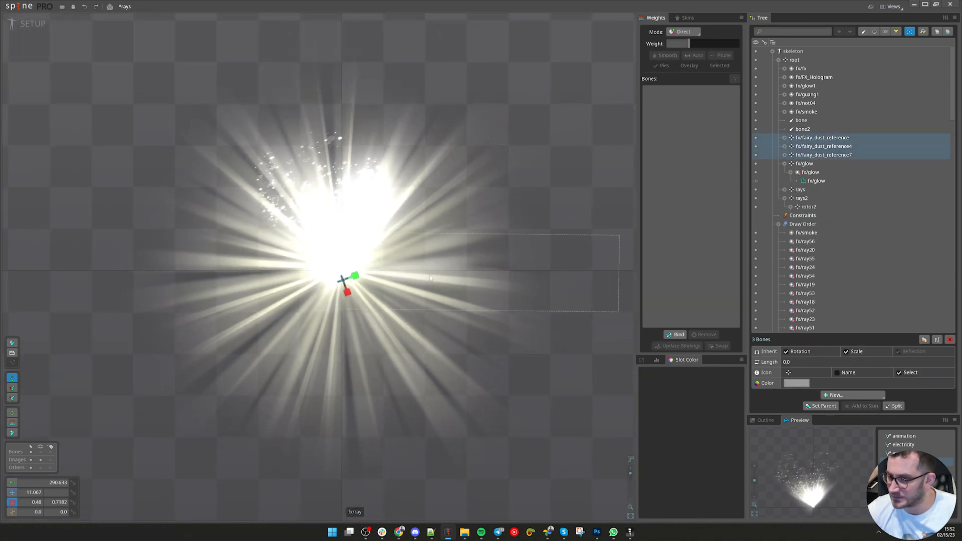
# - Scale the three fairy dust bones down to about 0.29 by 0.43 and rotate them to about 295 degrees
pyautogui.press('c')
pyautogui.scroll(-2, 599, 302)
pyautogui.moveTo(582, 274); pyautogui.dragTo(581, 245)
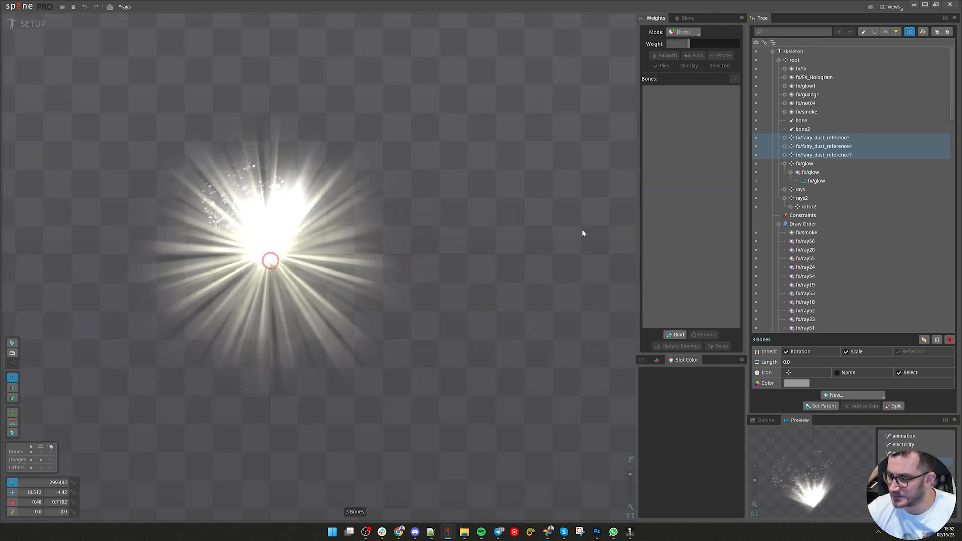
pyautogui.press('x')
pyautogui.moveTo(567, 214)
pyautogui.mouseDown()
pyautogui.moveTo(575, 223)
pyautogui.moveTo(555, 221)
pyautogui.mouseUp()
pyautogui.press('c')
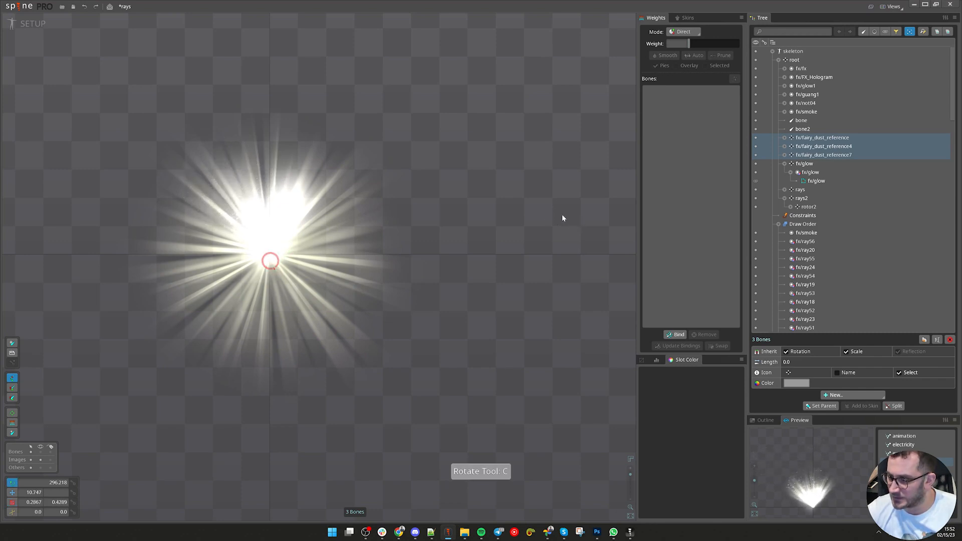
pyautogui.press('v')
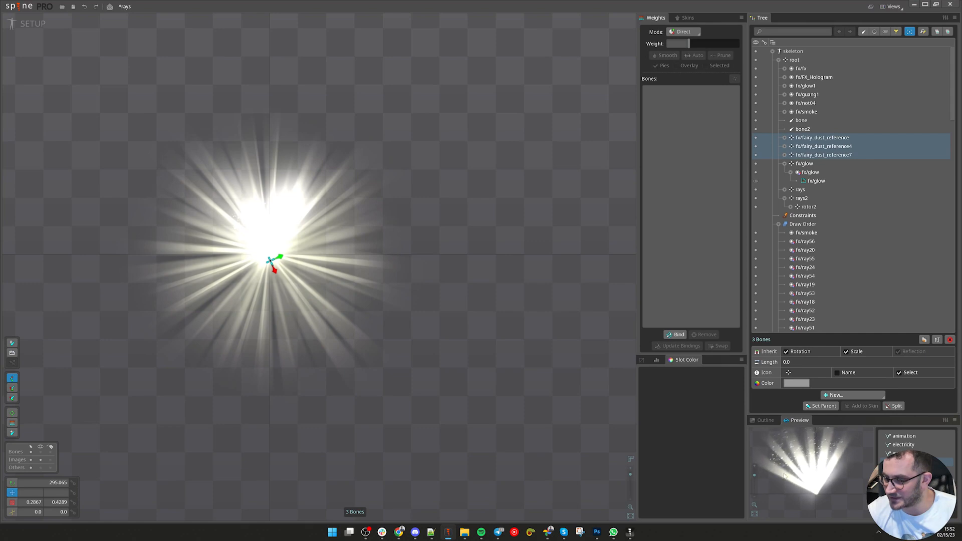
# - Examine the adjusted dust and rays in the animation preview at close and wide zoom
pyautogui.scroll(2, 776, 477)
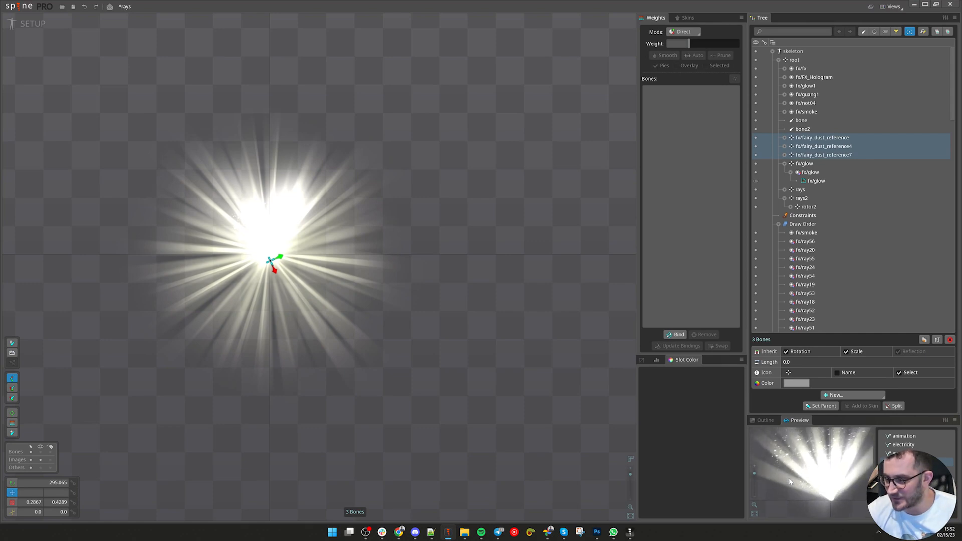
pyautogui.scroll(-2, 792, 479)
pyautogui.moveTo(831, 459); pyautogui.dragTo(829, 470)
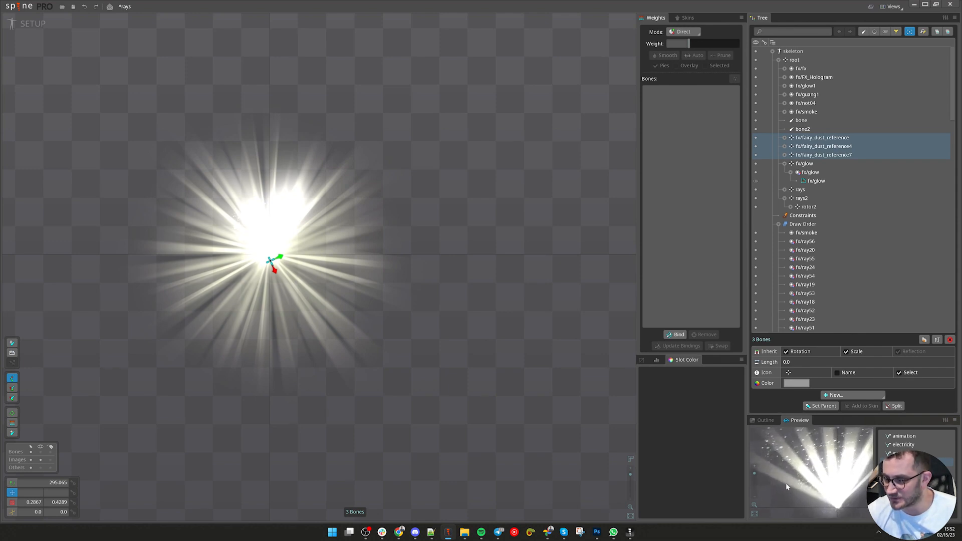
pyautogui.scroll(-3, 780, 482)
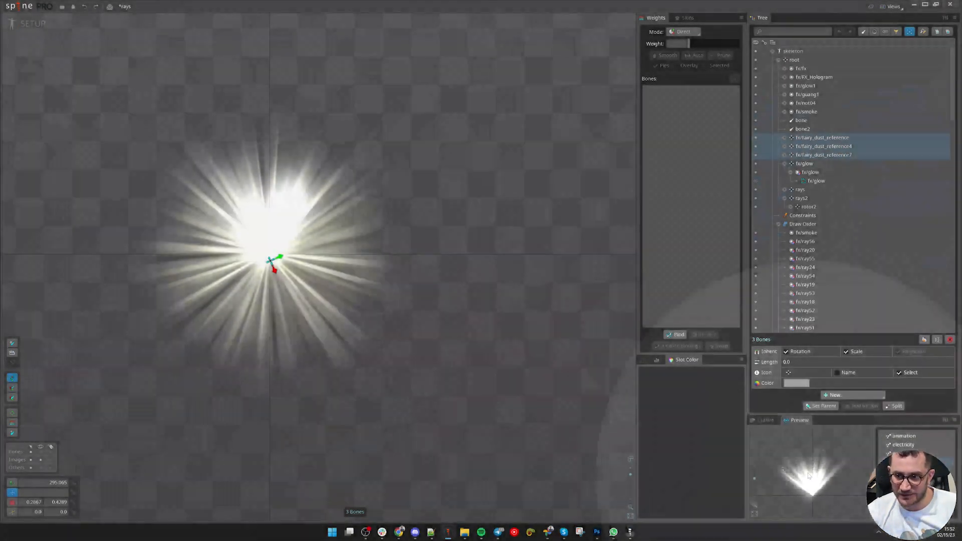
pyautogui.moveTo(514, 438); pyautogui.dragTo(526, 451)
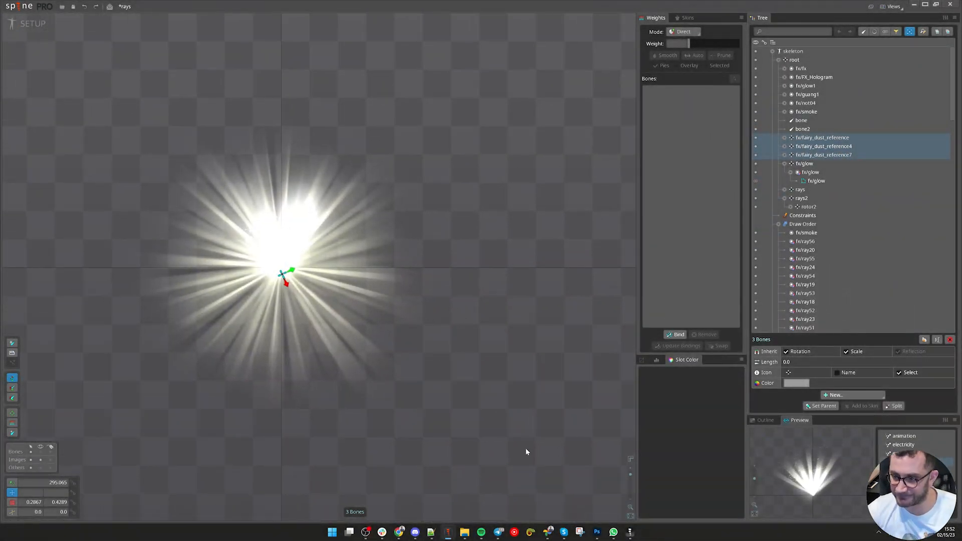
# - Switch to Photoshop and close the fairy_dust_reference.png and ray.png documents
pyautogui.click(597, 532)
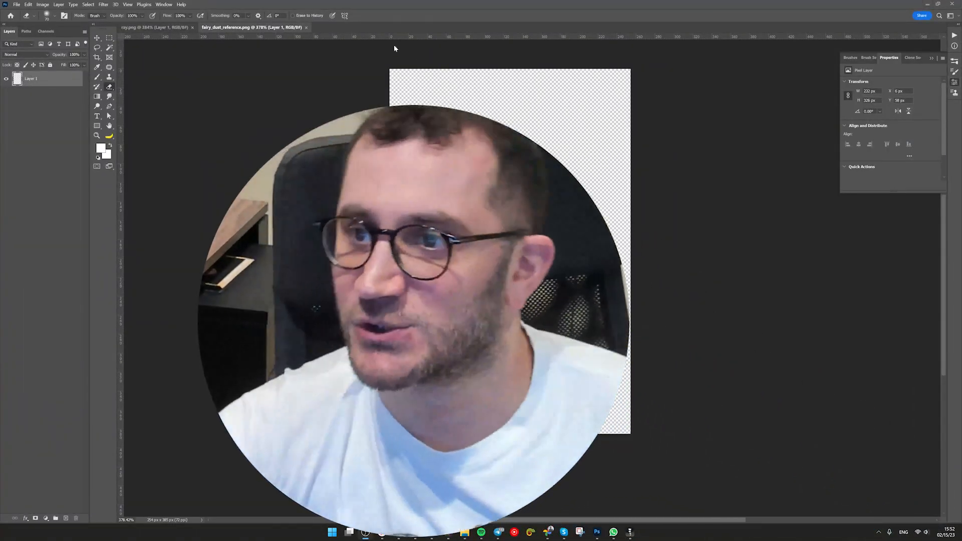
pyautogui.click(306, 28)
pyautogui.click(192, 27)
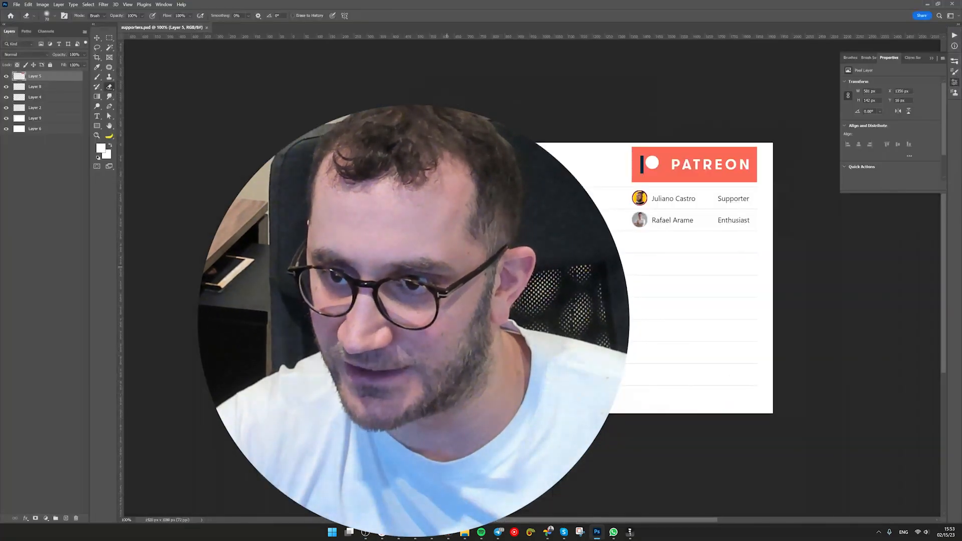
# - Enlarge the supporters.psd list to present it and clear the layer selection
pyautogui.press('z')
pyautogui.moveTo(544, 227); pyautogui.dragTo(554, 232)
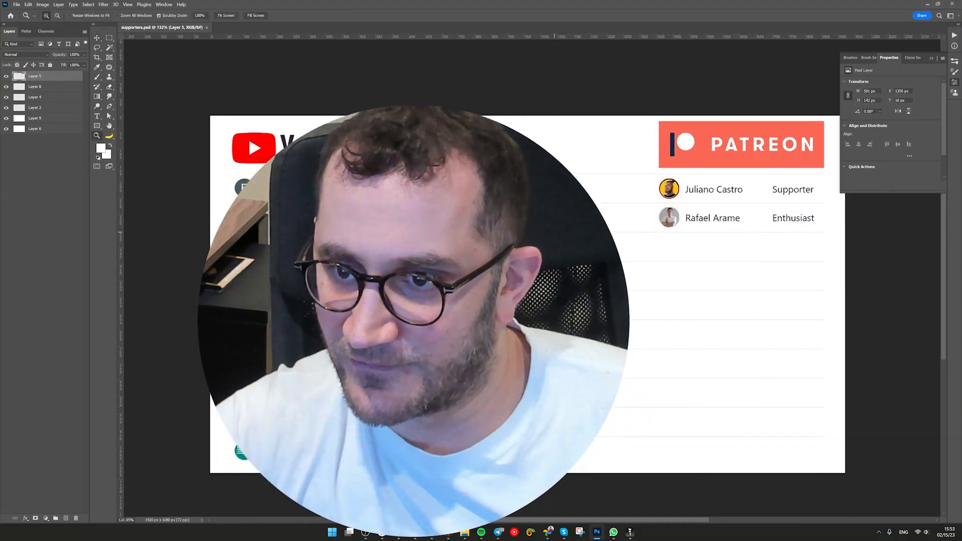
pyautogui.press('v')
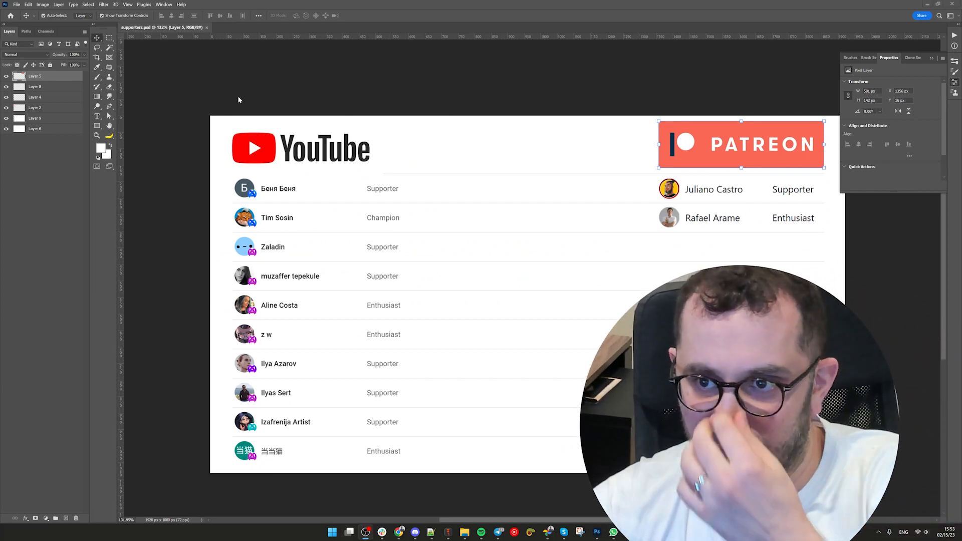
pyautogui.click(429, 479)
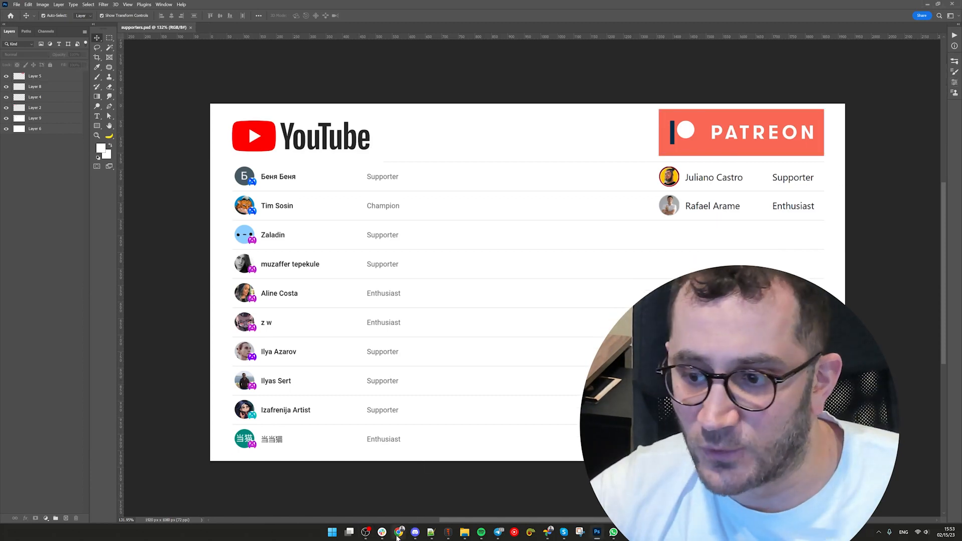
# - Switch to the Chrome window with the Instagram post of the animated portal
pyautogui.moveTo(399, 534)
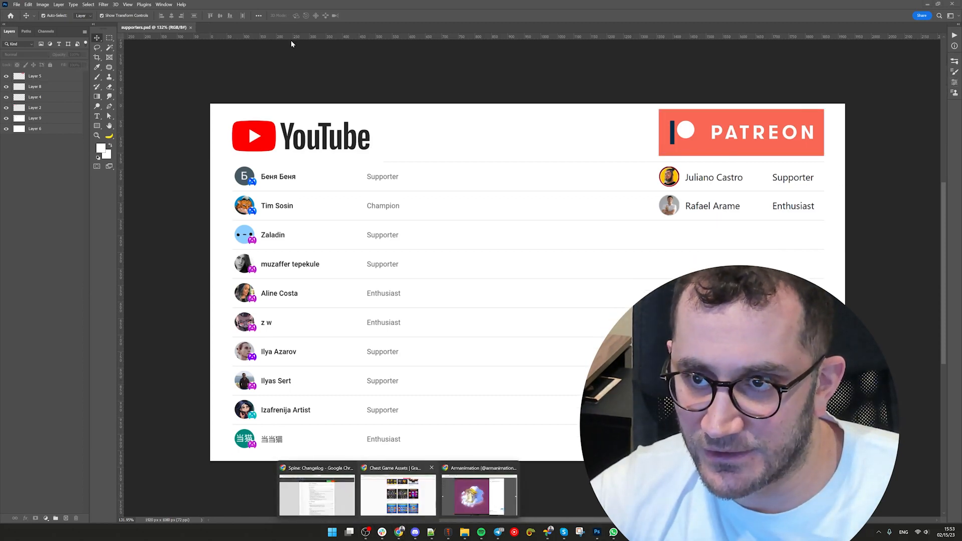
pyautogui.moveTo(195, 68); pyautogui.dragTo(897, 168)
pyautogui.moveTo(402, 537)
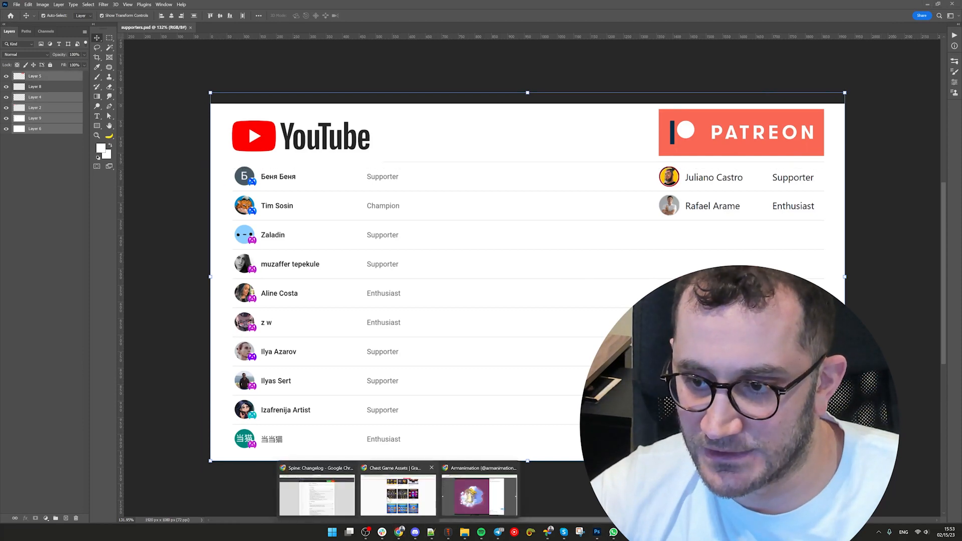
pyautogui.click(479, 496)
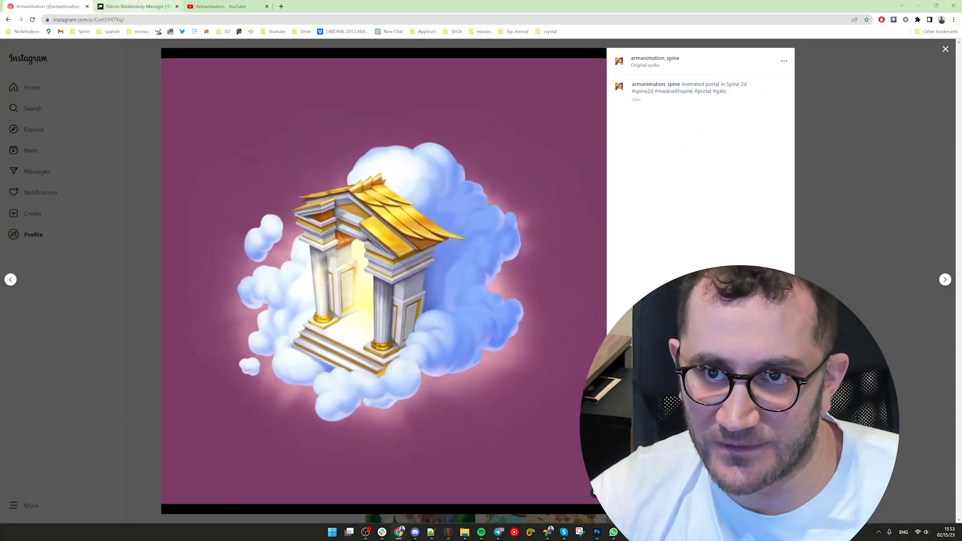
# - Show the Armanimation YouTube channel's Community page and look over its header, supporter posts and the course and next-video polls
pyautogui.click(214, 2)
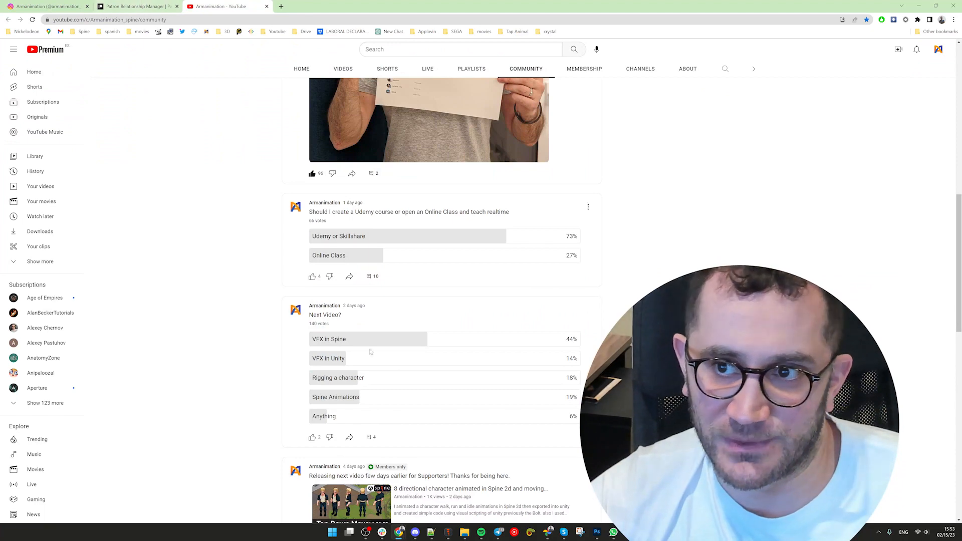
pyautogui.scroll(10, 371, 351)
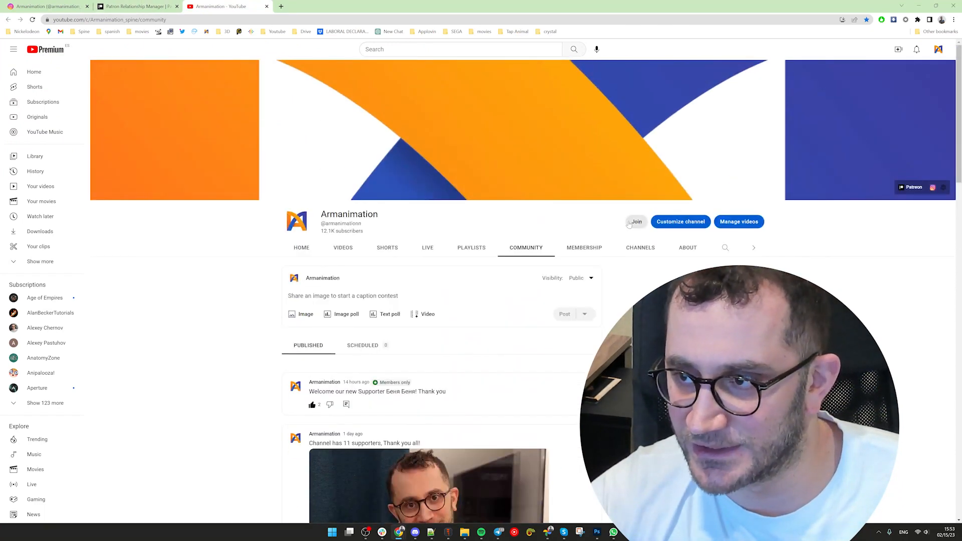
pyautogui.scroll(-6, 625, 225)
pyautogui.scroll(5, 632, 210)
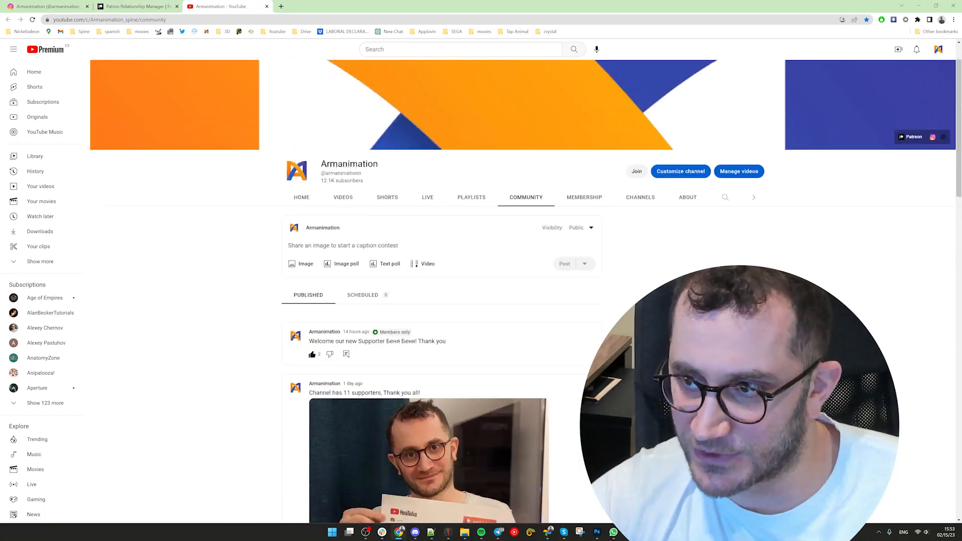
pyautogui.scroll(-2, 639, 187)
pyautogui.scroll(3, 656, 135)
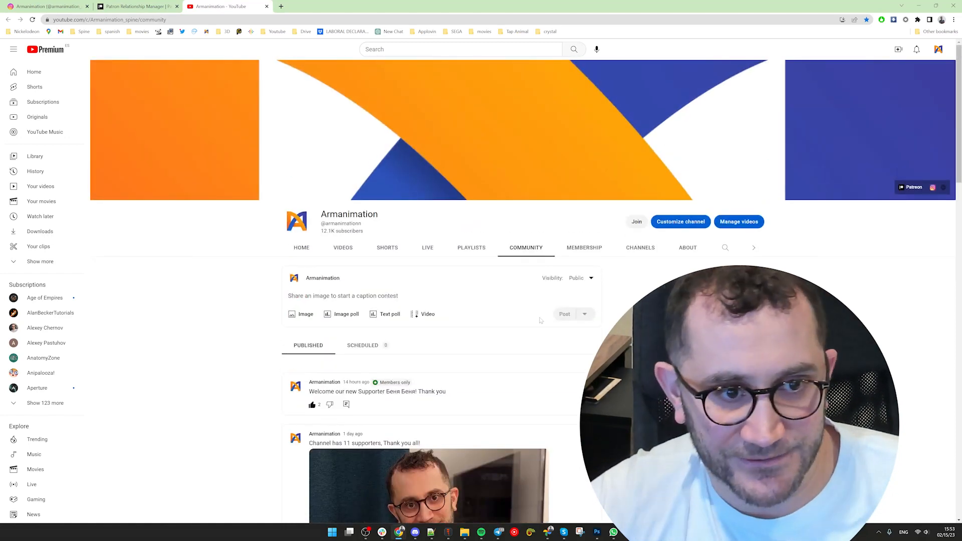
pyautogui.scroll(-10, 521, 318)
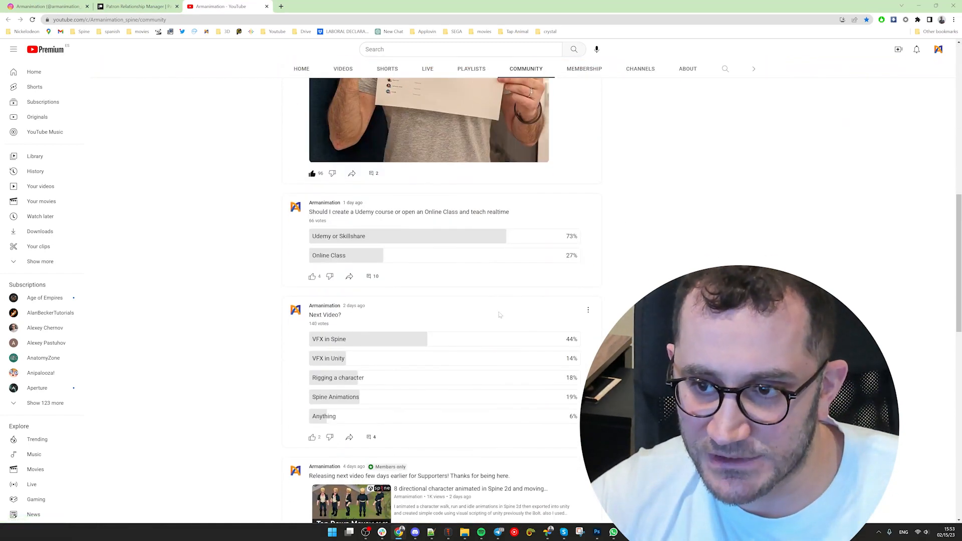
pyautogui.scroll(10, 499, 315)
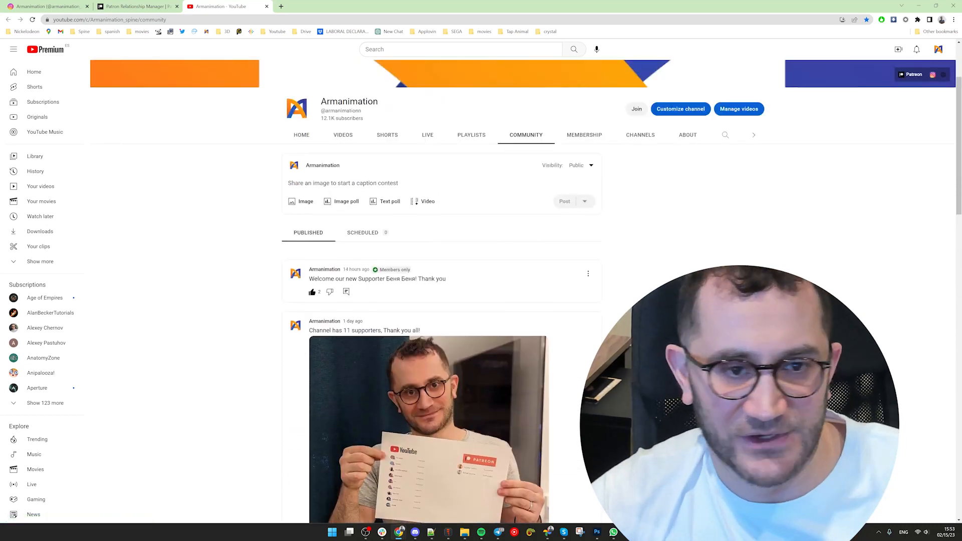